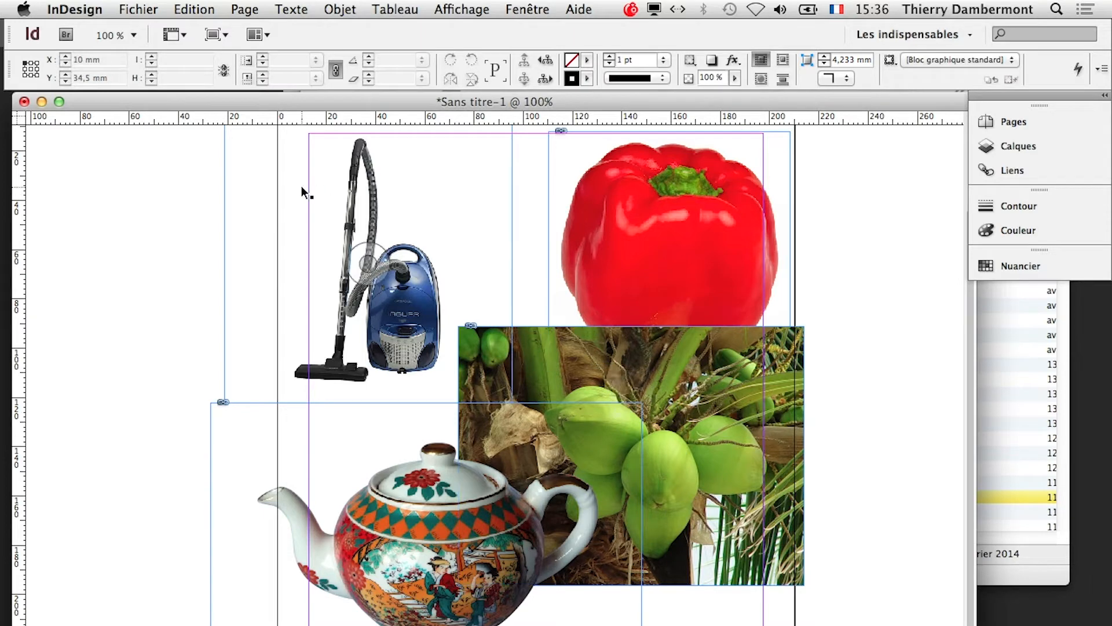
Step: Clip the vacuum cleaner image with a Photoshop path (Tracé Photoshop), using Tracé 1 and a 0 mm inset
{"action": "left_click", "coordinate": [360, 183]}
{"action": "left_click", "coordinate": [340, 9]}
{"action": "mouse_move", "coordinate": [428, 422]}
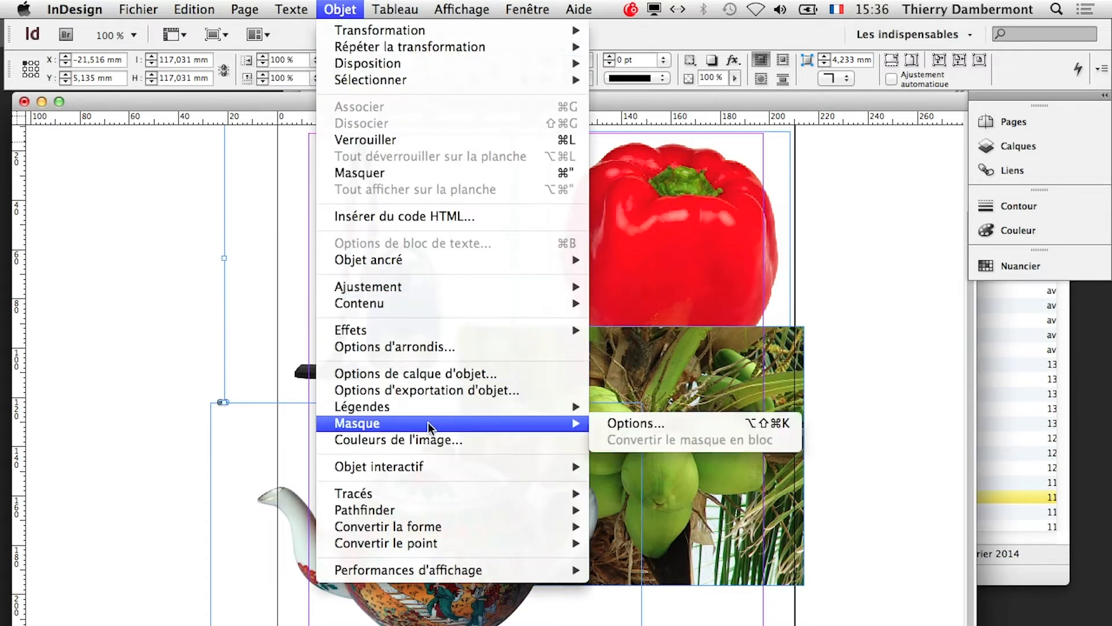
{"action": "left_click", "coordinate": [594, 422]}
{"action": "left_click", "coordinate": [580, 255]}
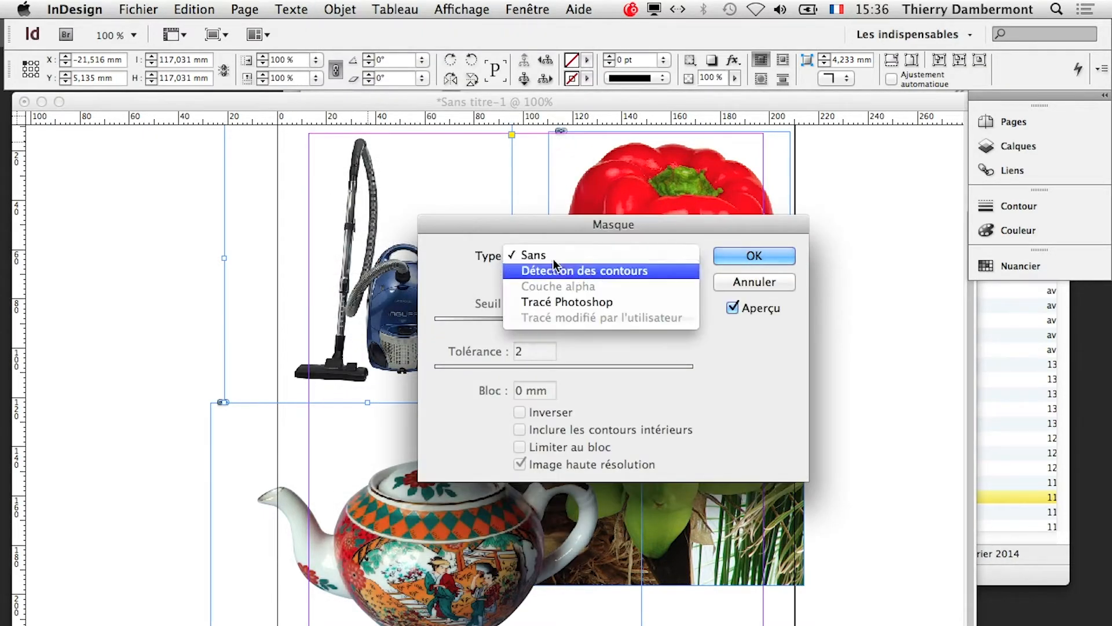
{"action": "left_click", "coordinate": [562, 300]}
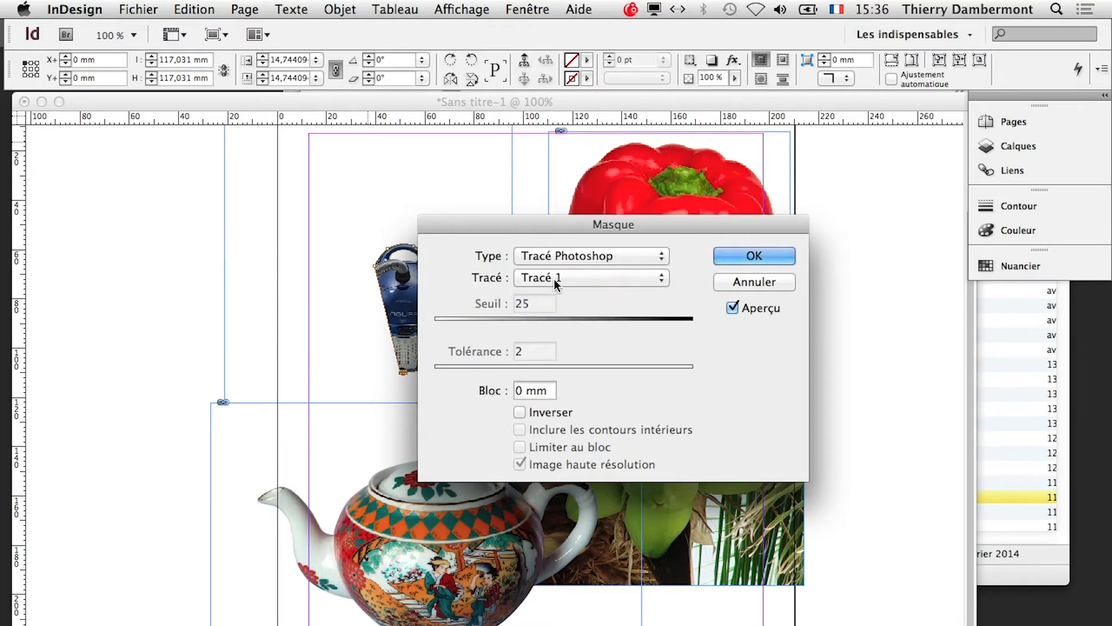
{"action": "left_click_drag", "start_coordinate": [517, 218], "coordinate": [648, 230]}
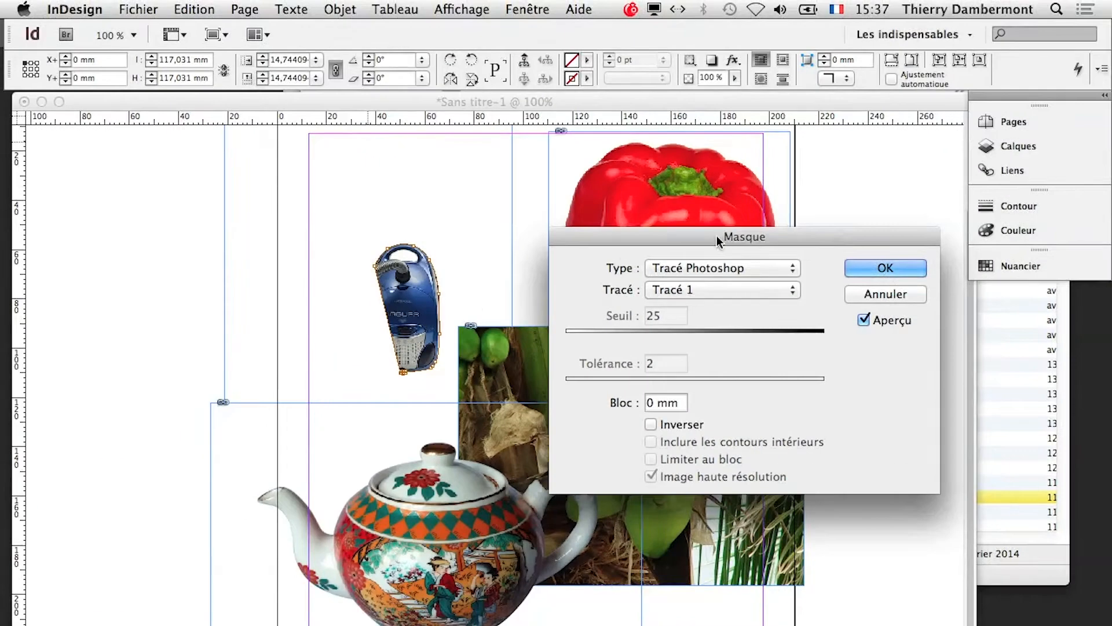
{"action": "left_click", "coordinate": [913, 265]}
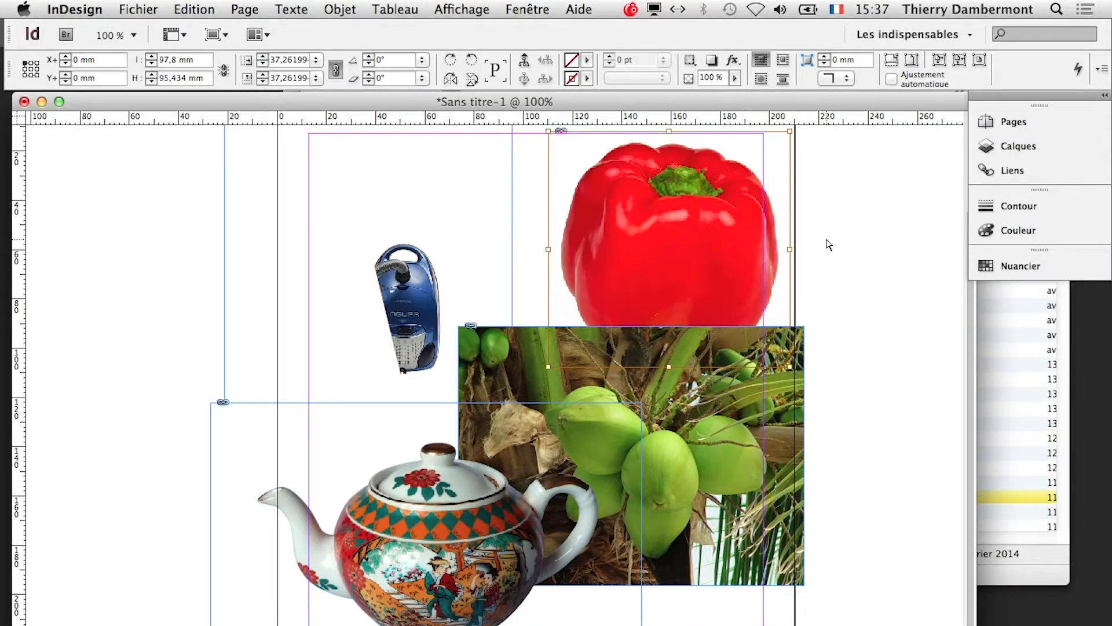
{"action": "left_click", "coordinate": [726, 619]}
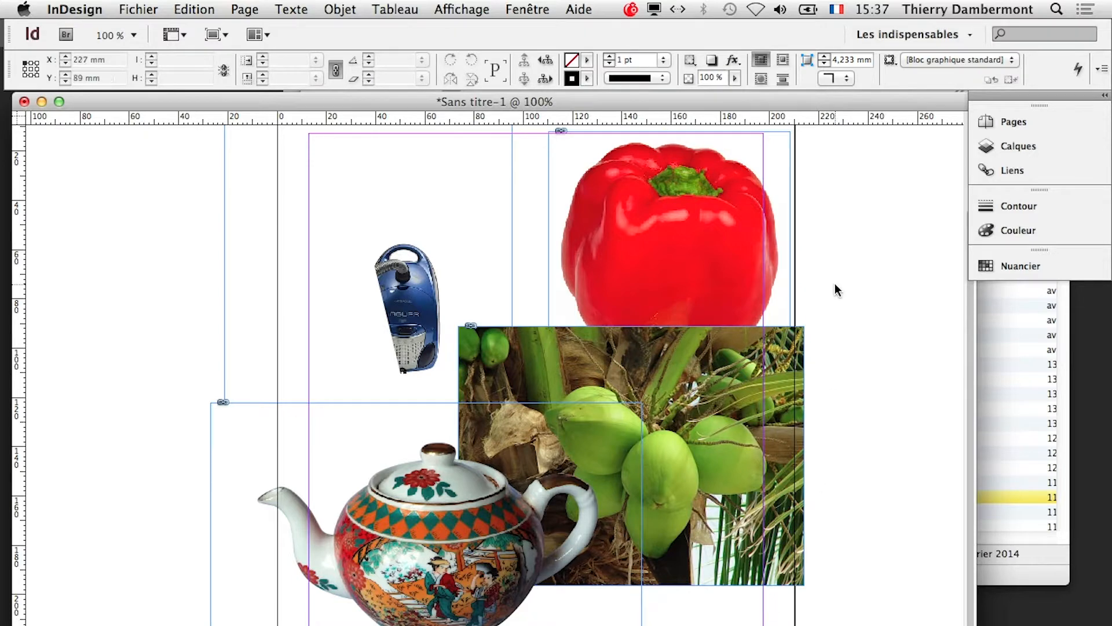
Step: Clip the red pepper image with its embedded Photoshop path, Tracé 1
{"action": "left_click", "coordinate": [668, 250]}
{"action": "left_click", "coordinate": [348, 8]}
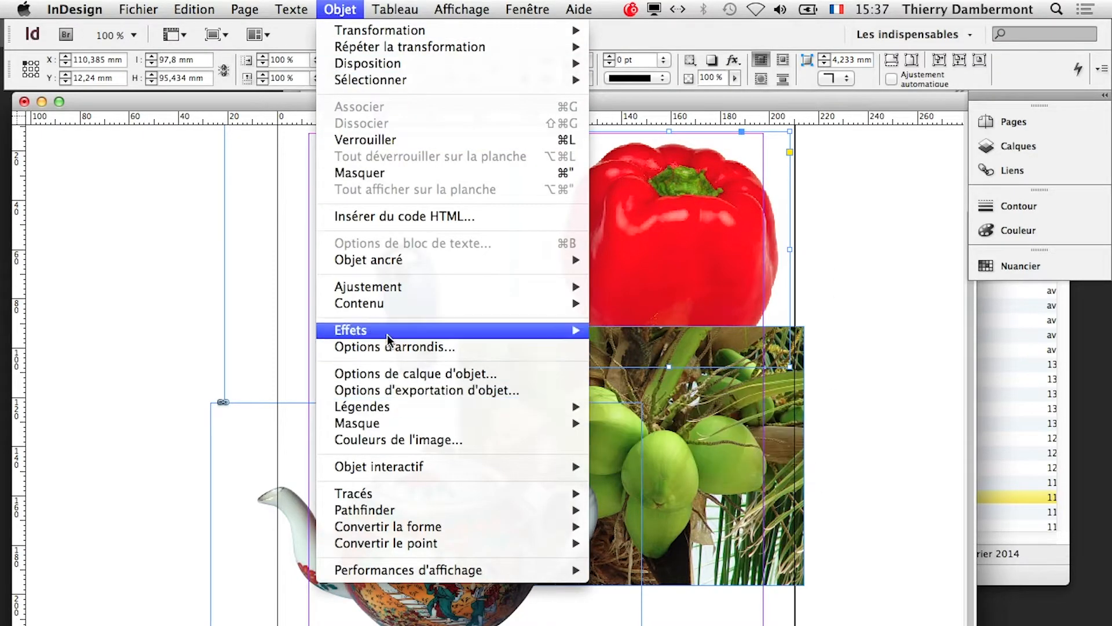
{"action": "mouse_move", "coordinate": [521, 426]}
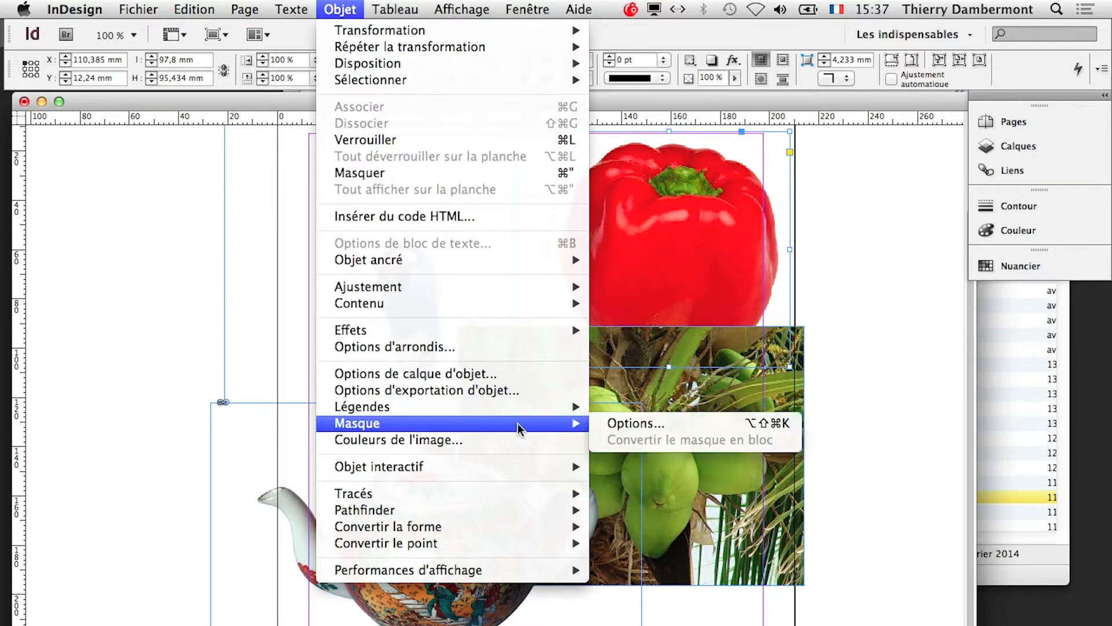
{"action": "left_click", "coordinate": [604, 425]}
{"action": "left_click", "coordinate": [676, 266]}
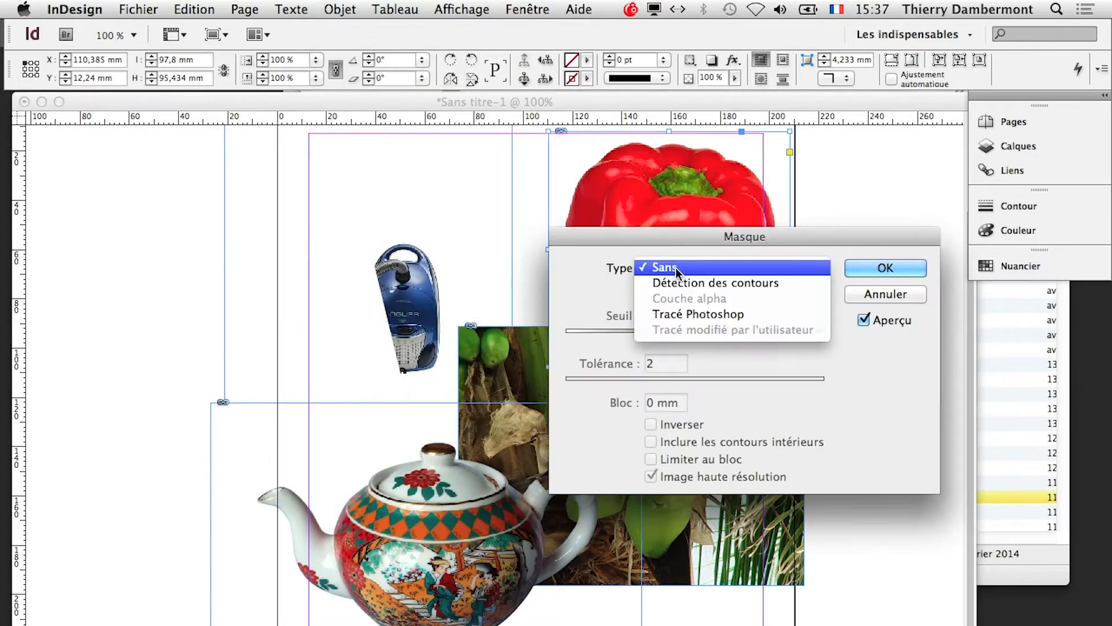
{"action": "left_click", "coordinate": [697, 314]}
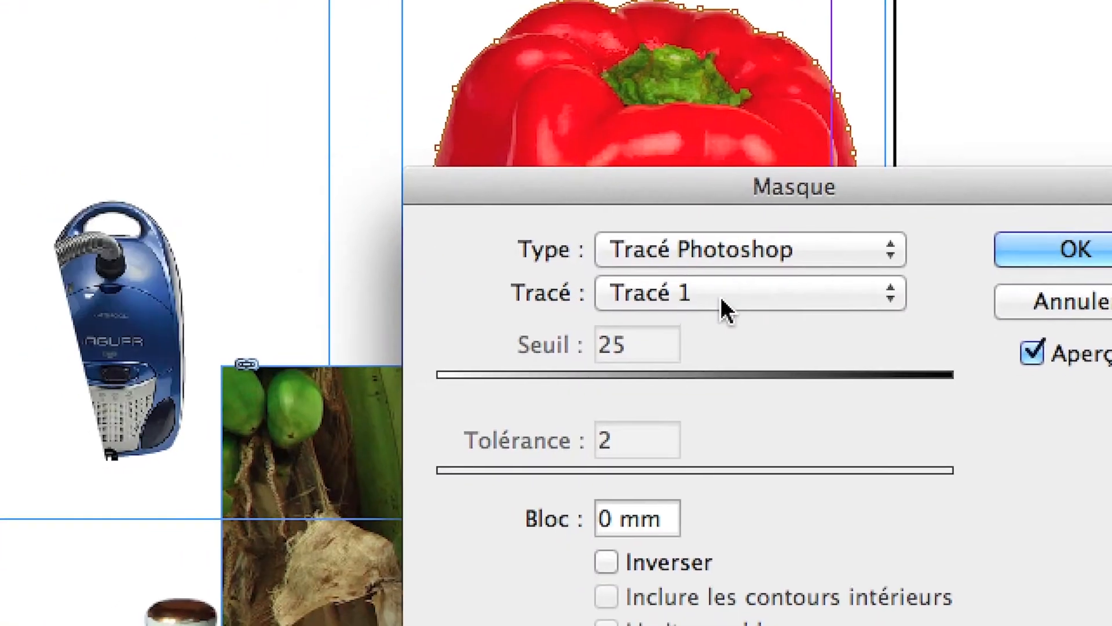
{"action": "left_click", "coordinate": [702, 264]}
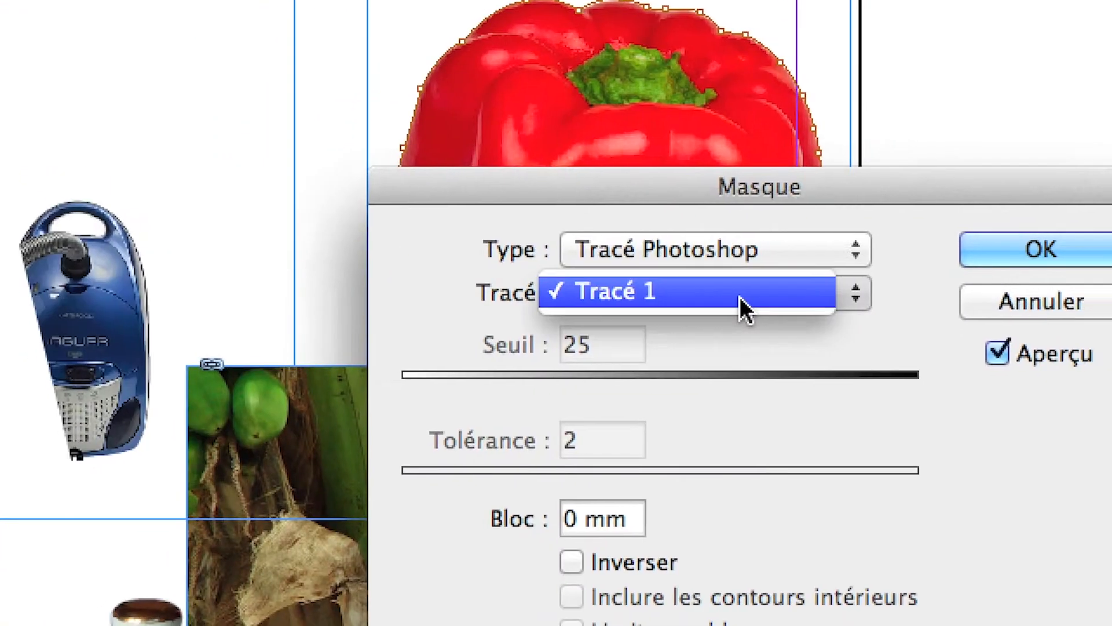
{"action": "left_click", "coordinate": [739, 297]}
{"action": "left_click", "coordinate": [979, 258]}
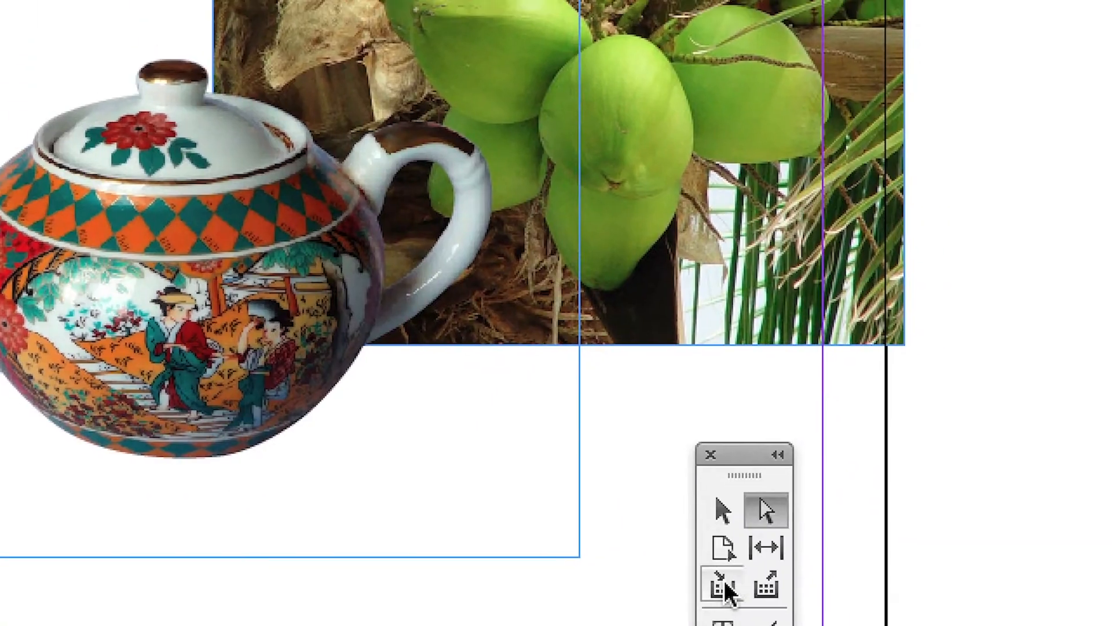
Step: With the Selection tool, move the teapot image up over the coconut photo, to about X −8 mm, Y 98.5 mm
{"action": "left_click", "coordinate": [723, 511]}
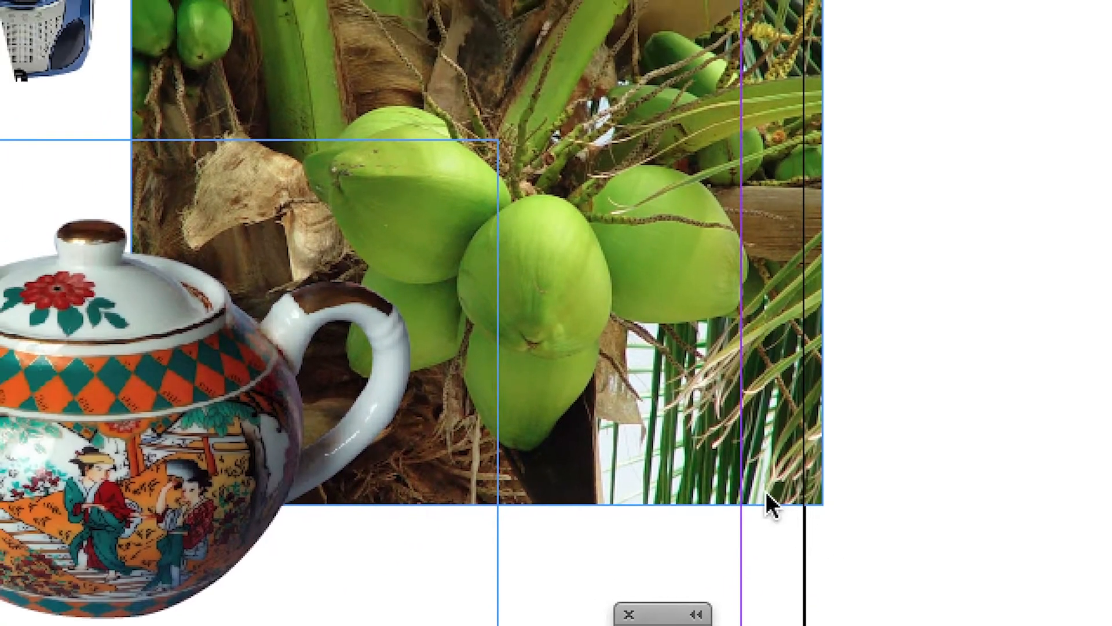
{"action": "left_click", "coordinate": [705, 473]}
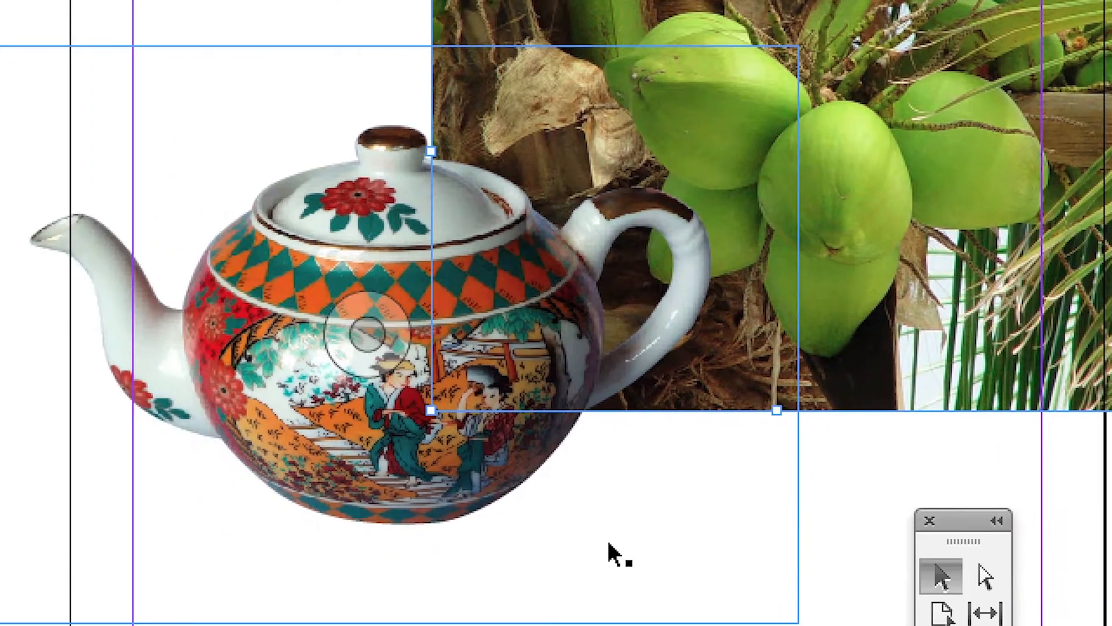
{"action": "left_click", "coordinate": [556, 586]}
{"action": "left_click", "coordinate": [542, 555]}
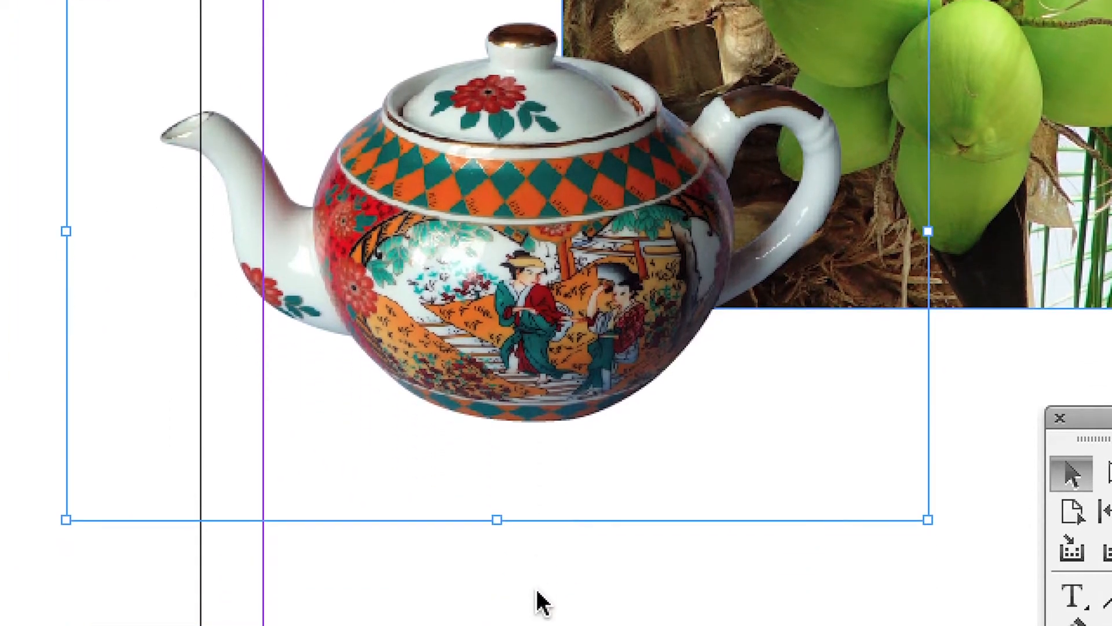
{"action": "left_click", "coordinate": [537, 598]}
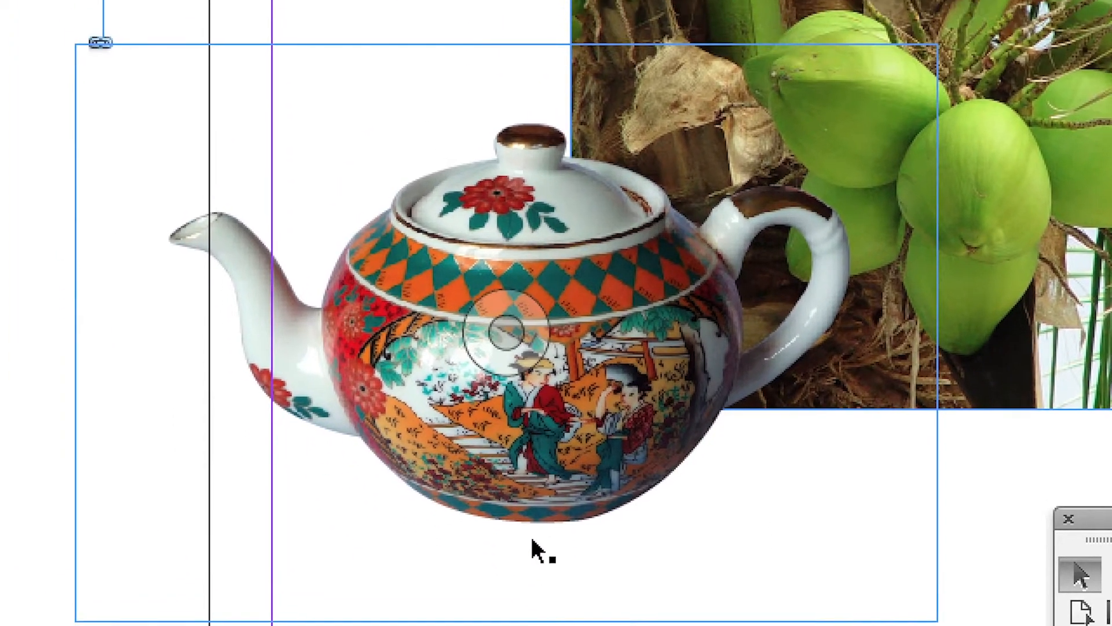
{"action": "left_click", "coordinate": [528, 538]}
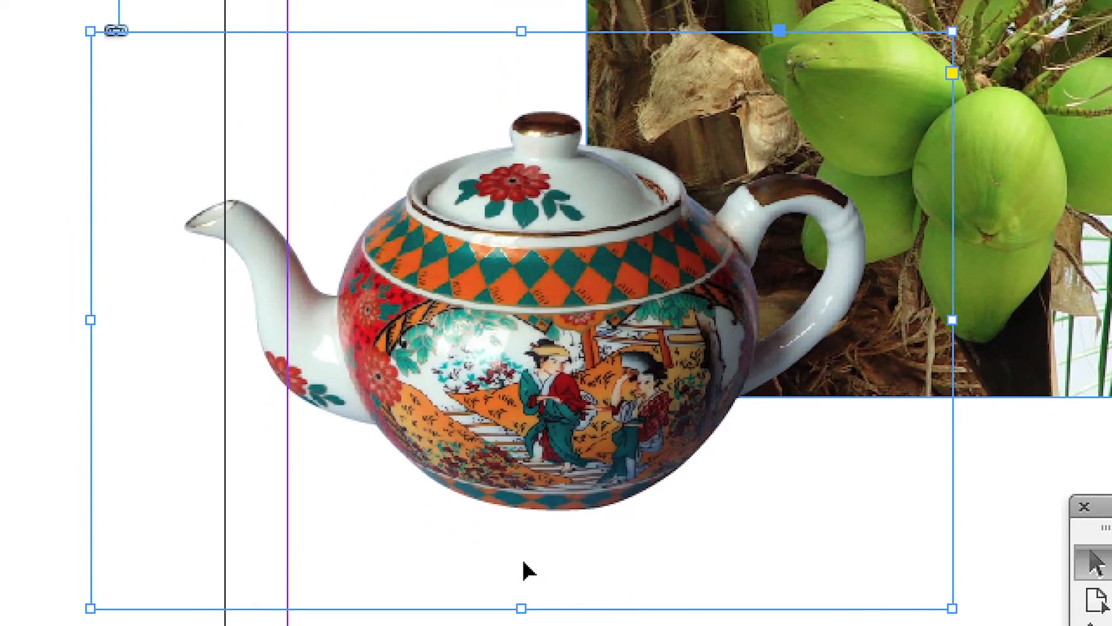
{"action": "left_click_drag", "start_coordinate": [485, 555], "coordinate": [476, 386]}
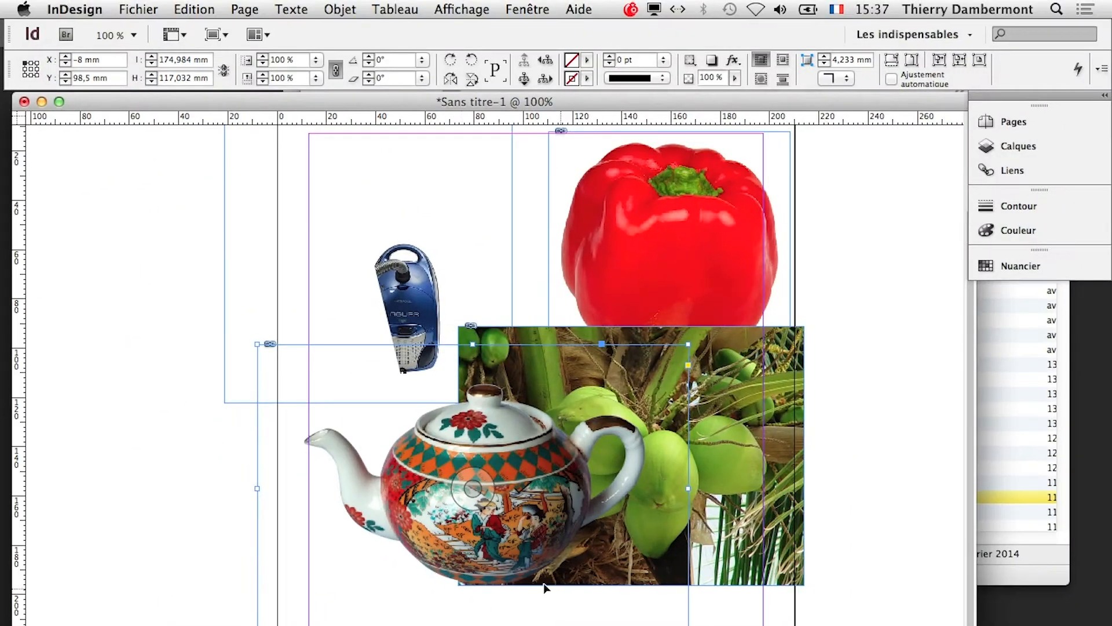
Step: Clip the coconut photo with a Photoshop path (Tracé Photoshop) and deselect it
{"action": "left_click", "coordinate": [749, 539]}
{"action": "left_click", "coordinate": [320, 7]}
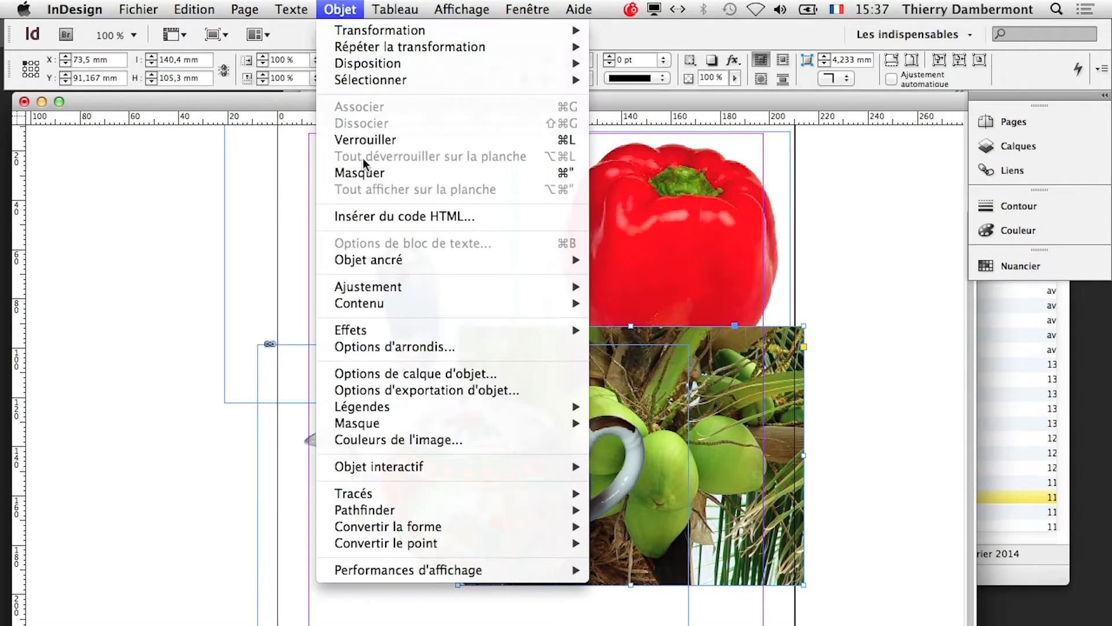
{"action": "mouse_move", "coordinate": [514, 423]}
{"action": "left_click", "coordinate": [610, 422]}
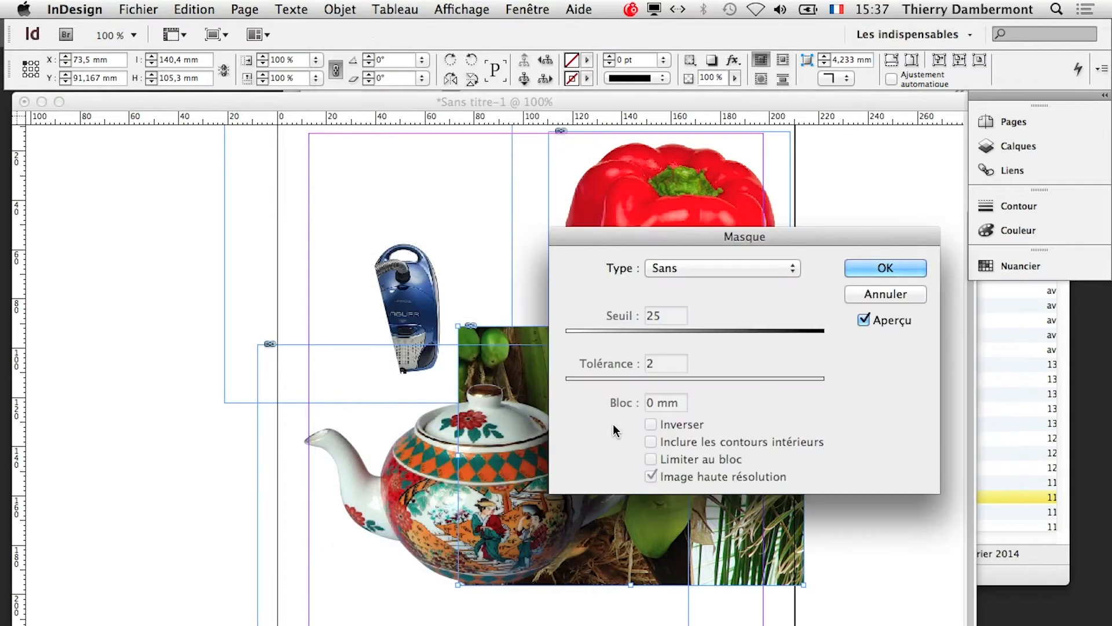
{"action": "left_click", "coordinate": [692, 269]}
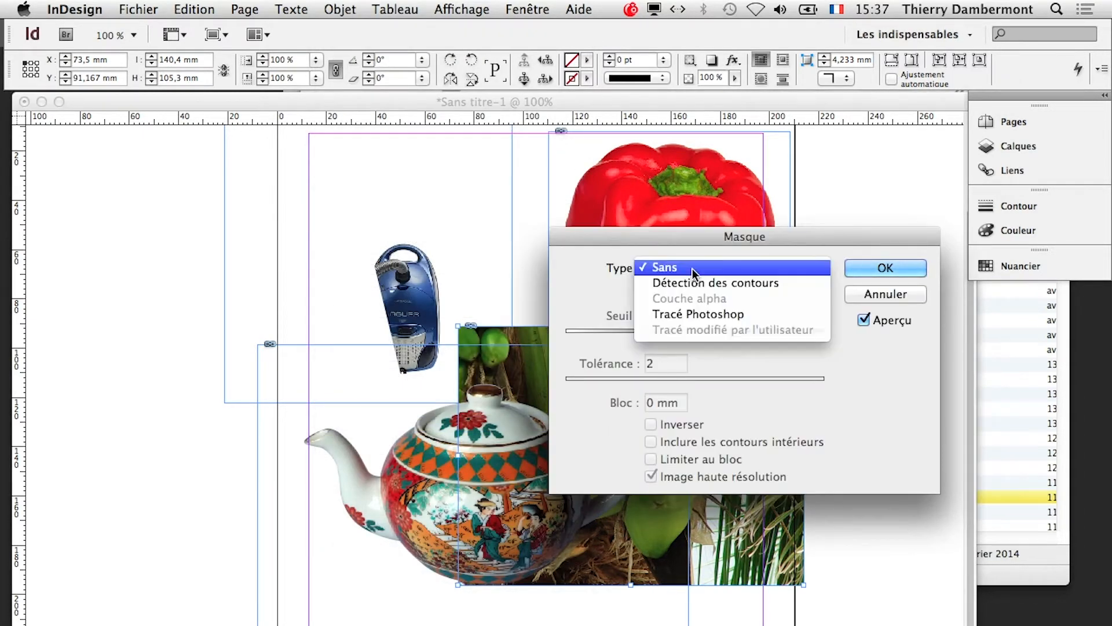
{"action": "left_click", "coordinate": [698, 314]}
{"action": "left_click", "coordinate": [883, 270]}
{"action": "left_click", "coordinate": [526, 445]}
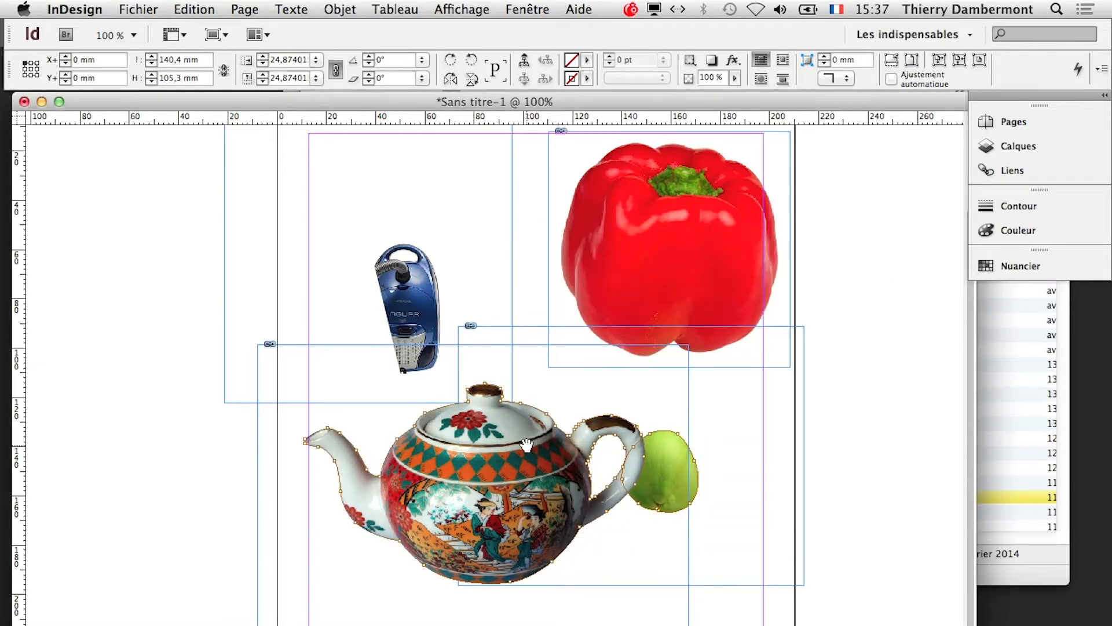
{"action": "key", "text": "v"}
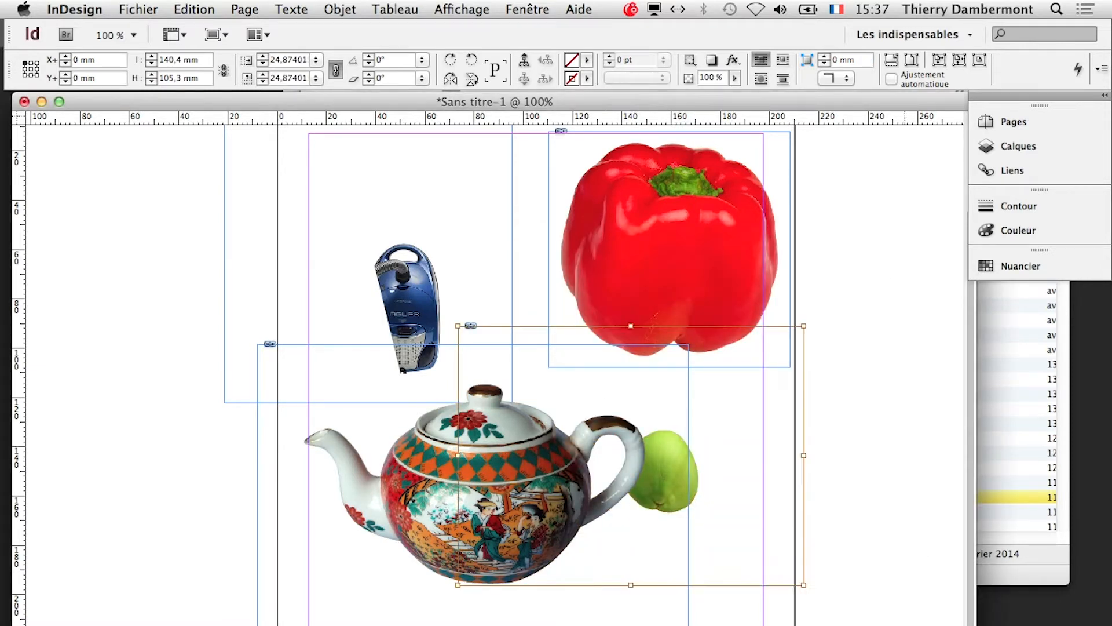
{"action": "left_click", "coordinate": [708, 602]}
Step: Move the teapot away from the coconut to about X −35 mm, Y 131 mm, and hide the other applications' windows
{"action": "left_click", "coordinate": [438, 519]}
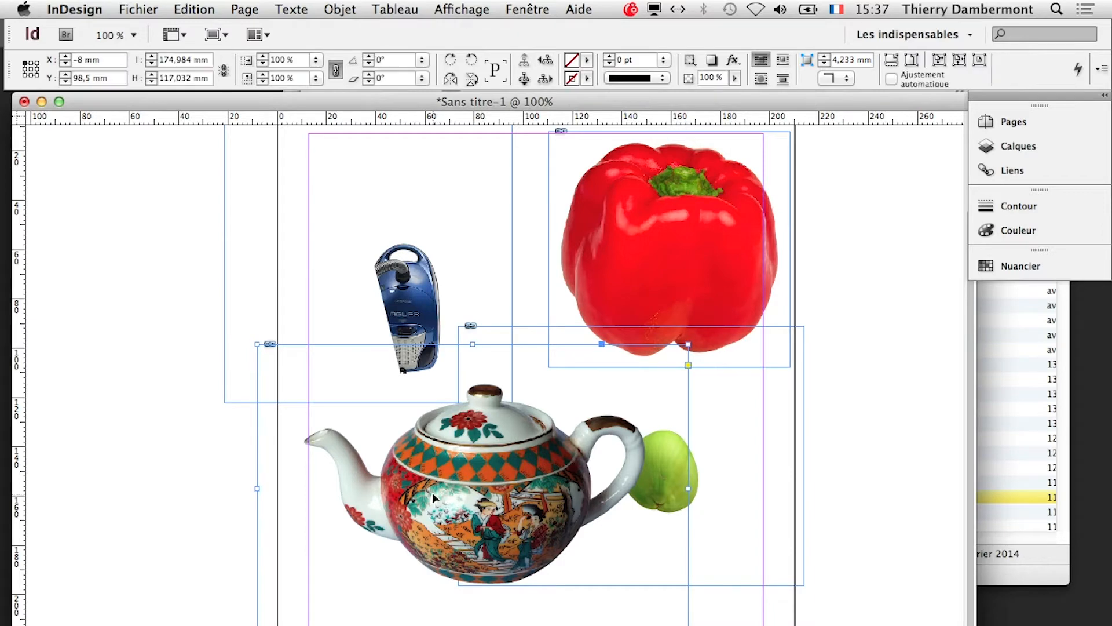
{"action": "left_click_drag", "start_coordinate": [433, 492], "coordinate": [365, 578]}
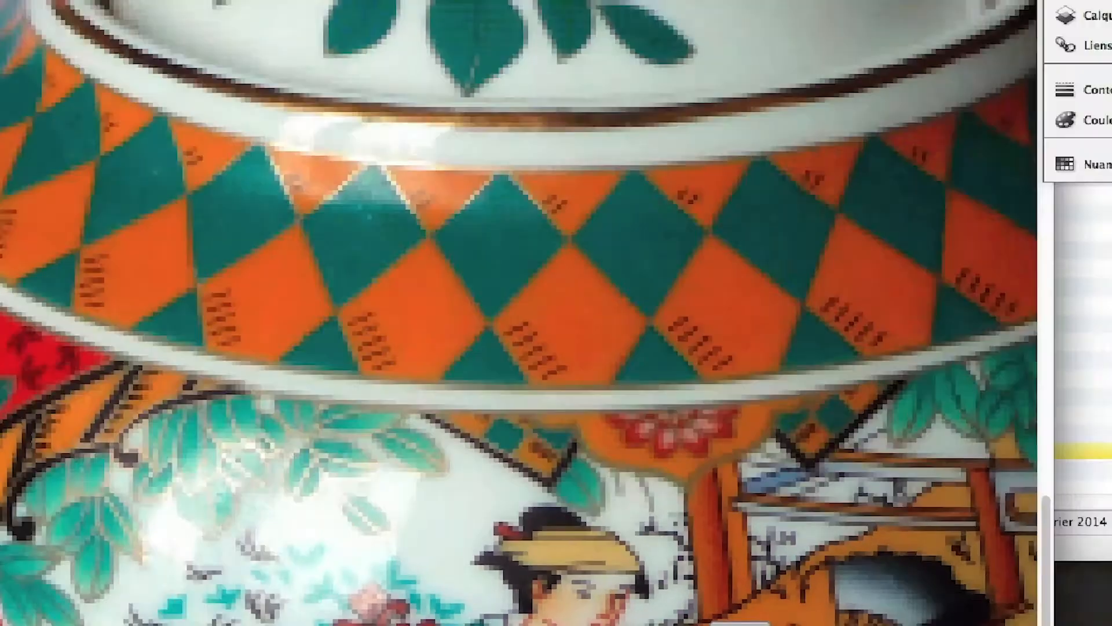
{"action": "scroll", "coordinate": [603, 623], "scroll_direction": "down", "scroll_amount": 3}
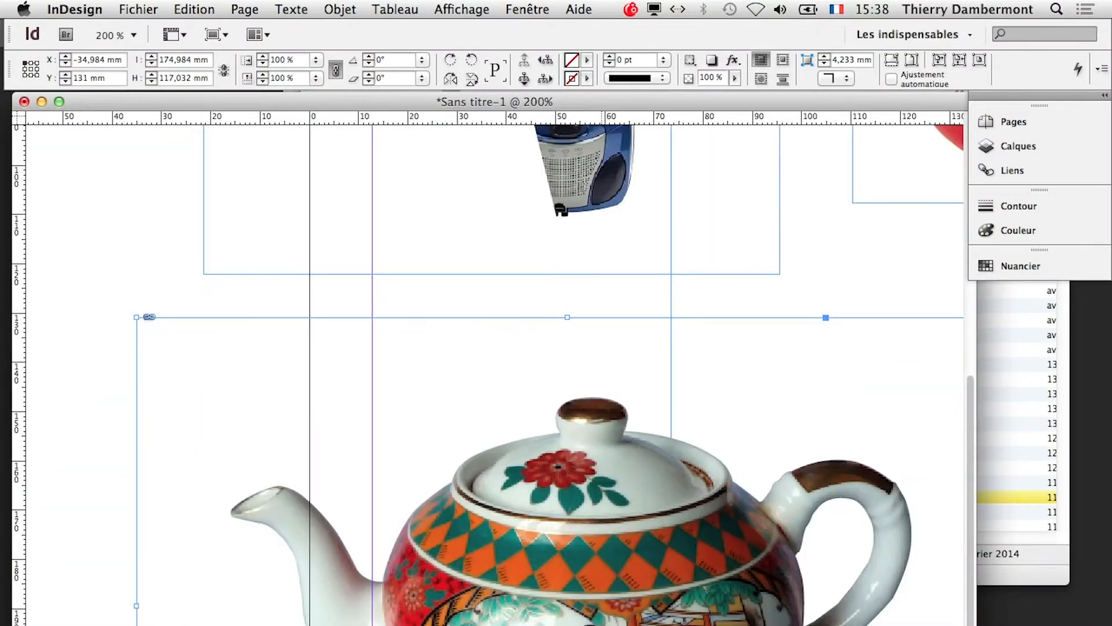
{"action": "key", "text": "super+alt+h"}
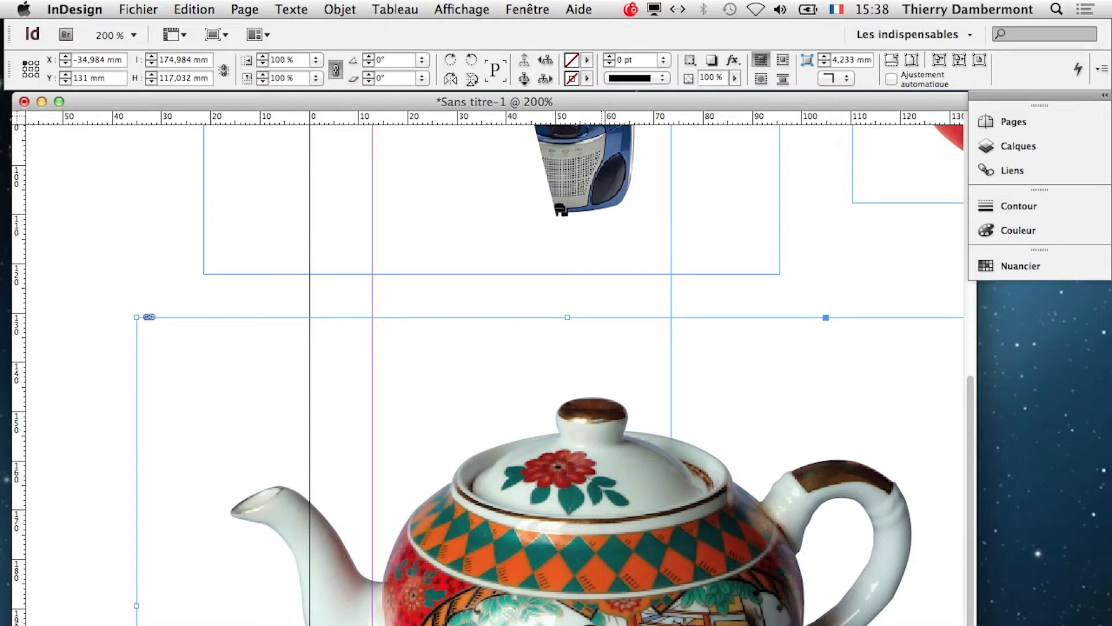
Step: Reposition the teapot beside the cut-out coconut, at about X −3 mm, Y 132.5 mm
{"action": "scroll", "coordinate": [579, 622], "scroll_direction": "down", "scroll_amount": 2}
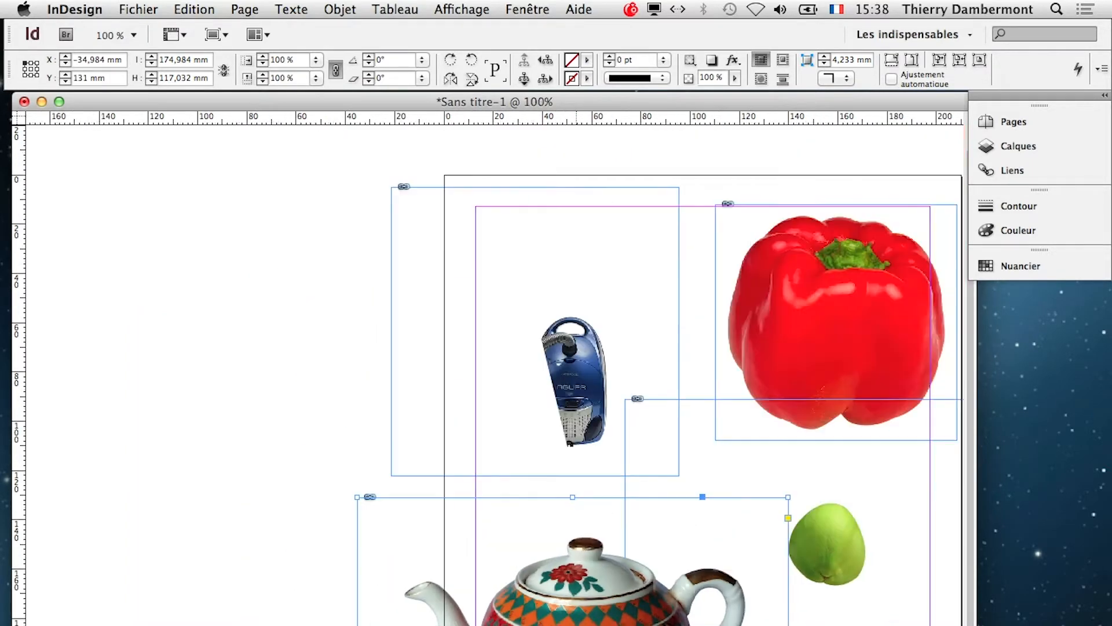
{"action": "left_click_drag", "start_coordinate": [534, 611], "coordinate": [605, 621]}
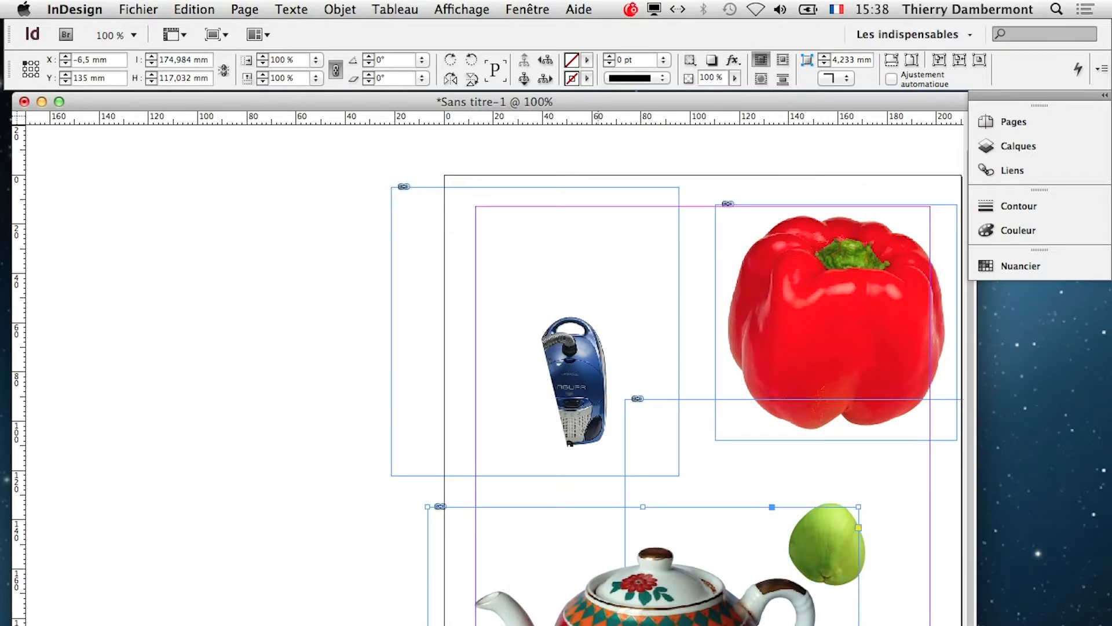
{"action": "left_click_drag", "start_coordinate": [573, 624], "coordinate": [610, 600]}
{"action": "left_click_drag", "start_coordinate": [401, 585], "coordinate": [154, 563]}
{"action": "left_click_drag", "start_coordinate": [590, 523], "coordinate": [583, 487]}
{"action": "left_click_drag", "start_coordinate": [416, 526], "coordinate": [367, 613]}
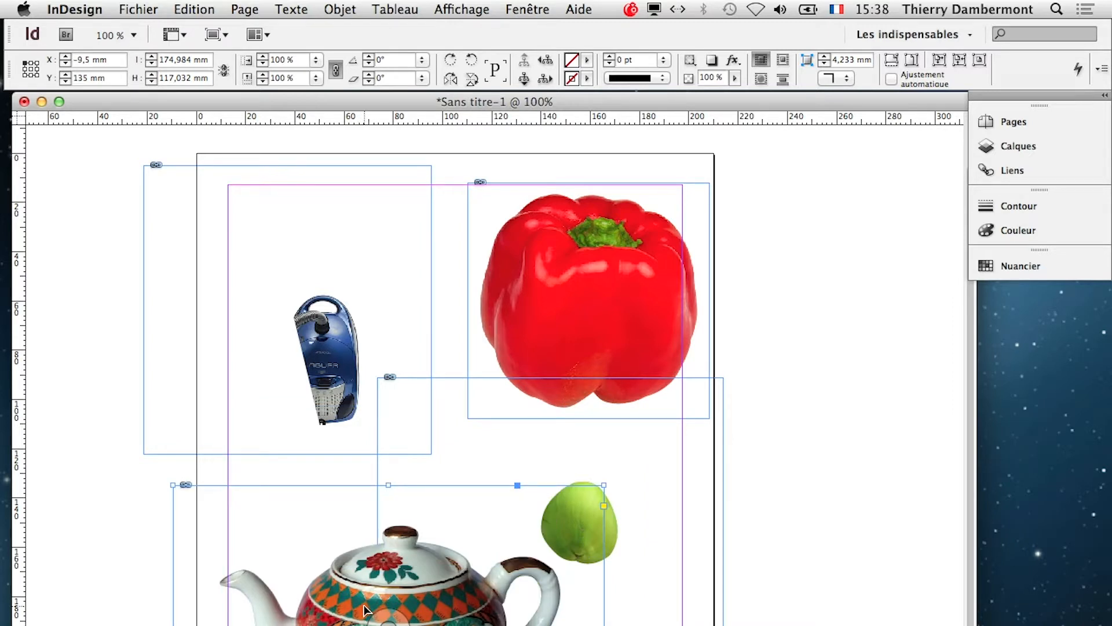
{"action": "left_click_drag", "start_coordinate": [355, 611], "coordinate": [372, 605]}
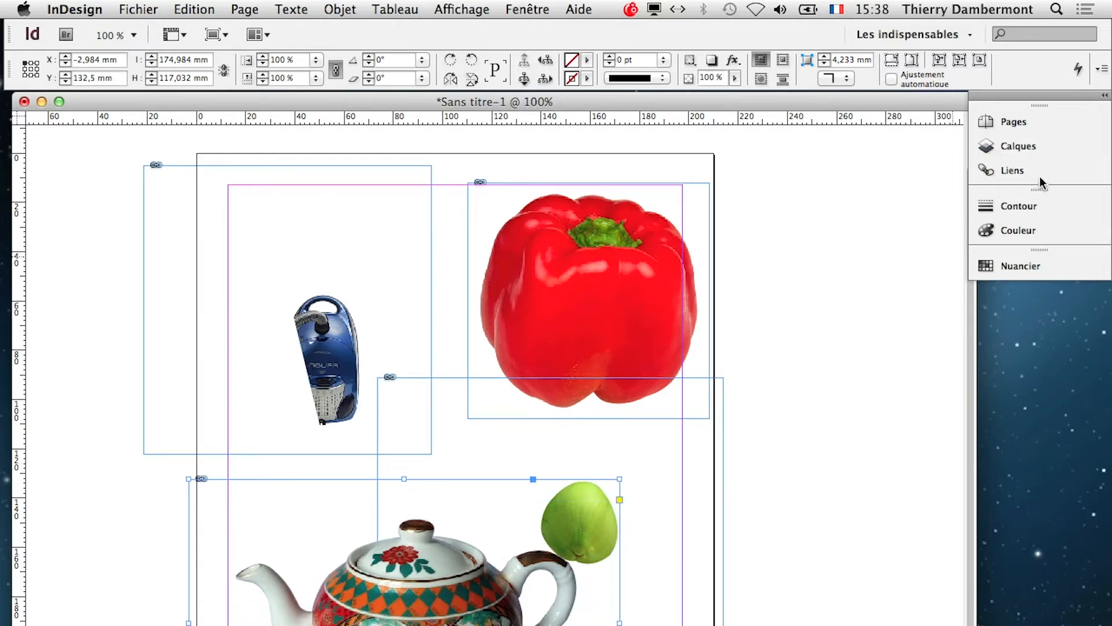
Step: Save the document as doc-indesign-01.indd in the folder "le 18 février 2014"
{"action": "left_click", "coordinate": [123, 8]}
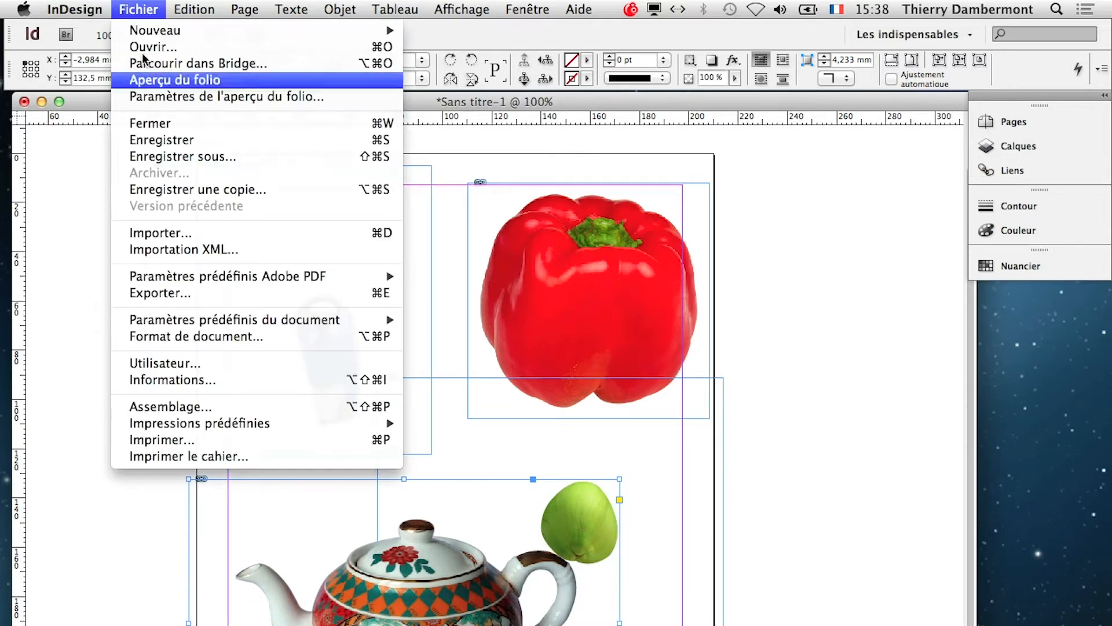
{"action": "left_click", "coordinate": [194, 155]}
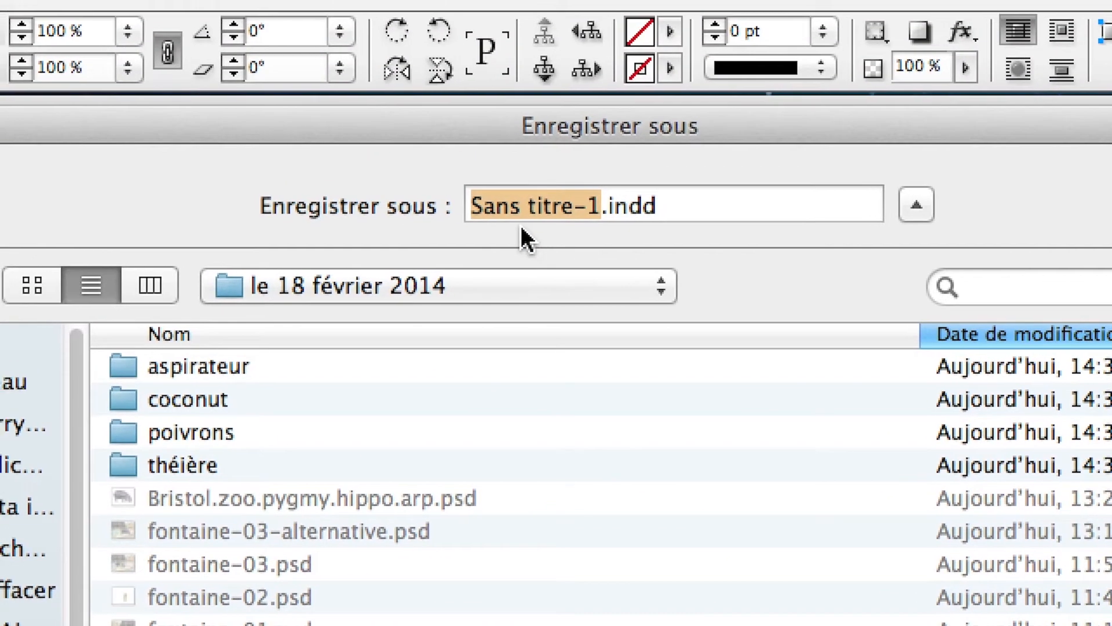
{"action": "type", "text": "mo"}
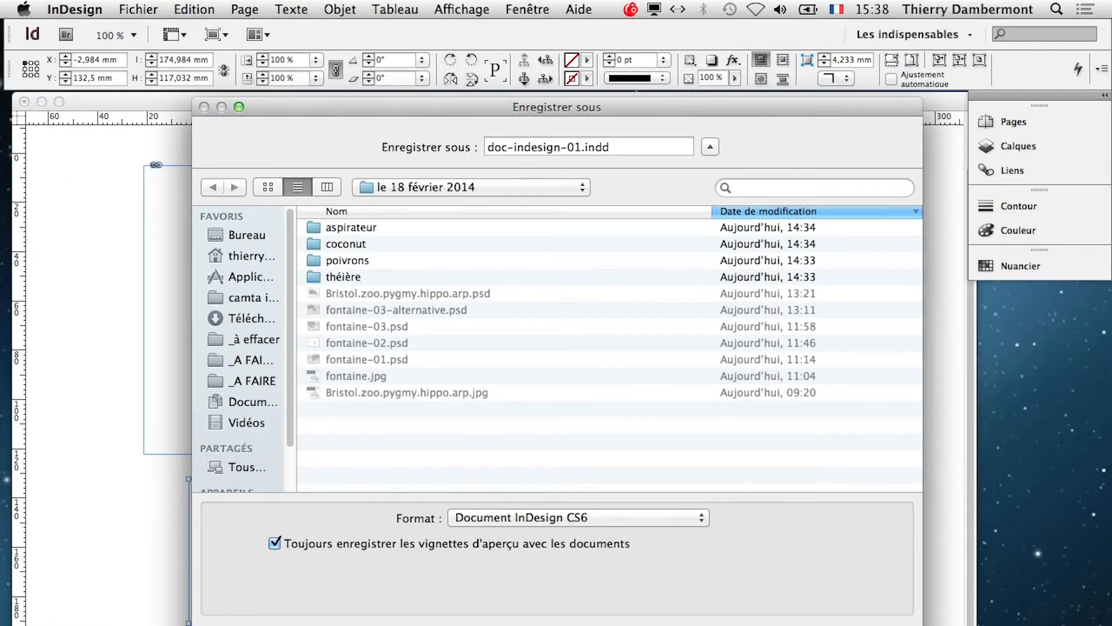
{"action": "key", "text": "Return"}
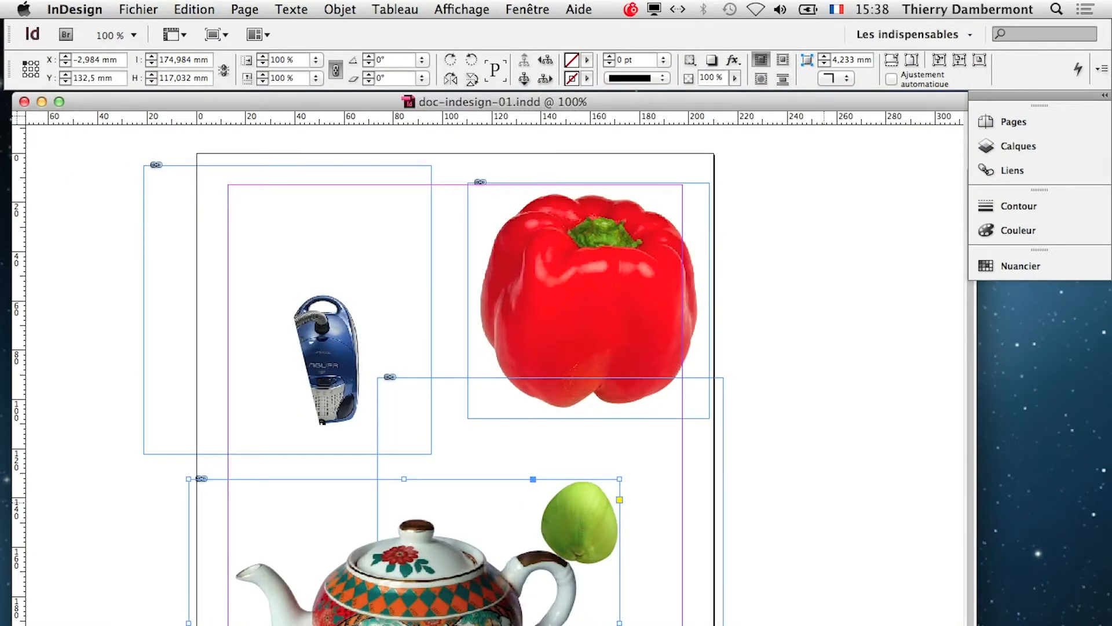
Step: Deselect everything and float the layer list (Calques) beside the page, with the other docked palettes collapsed
{"action": "key", "text": "shift+super+a"}
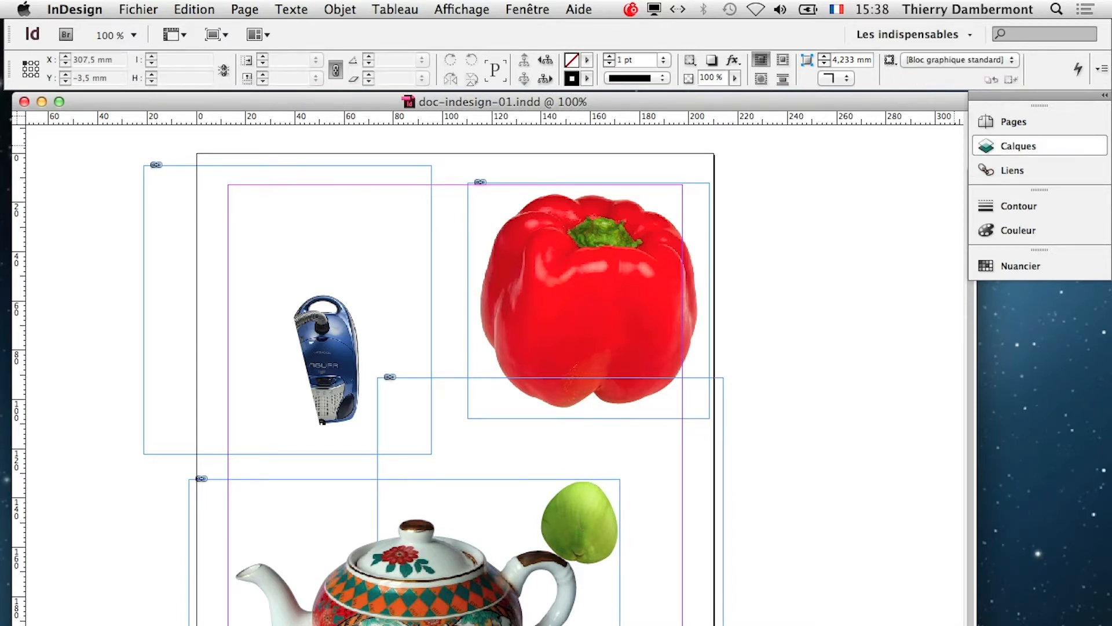
{"action": "left_click", "coordinate": [1018, 146]}
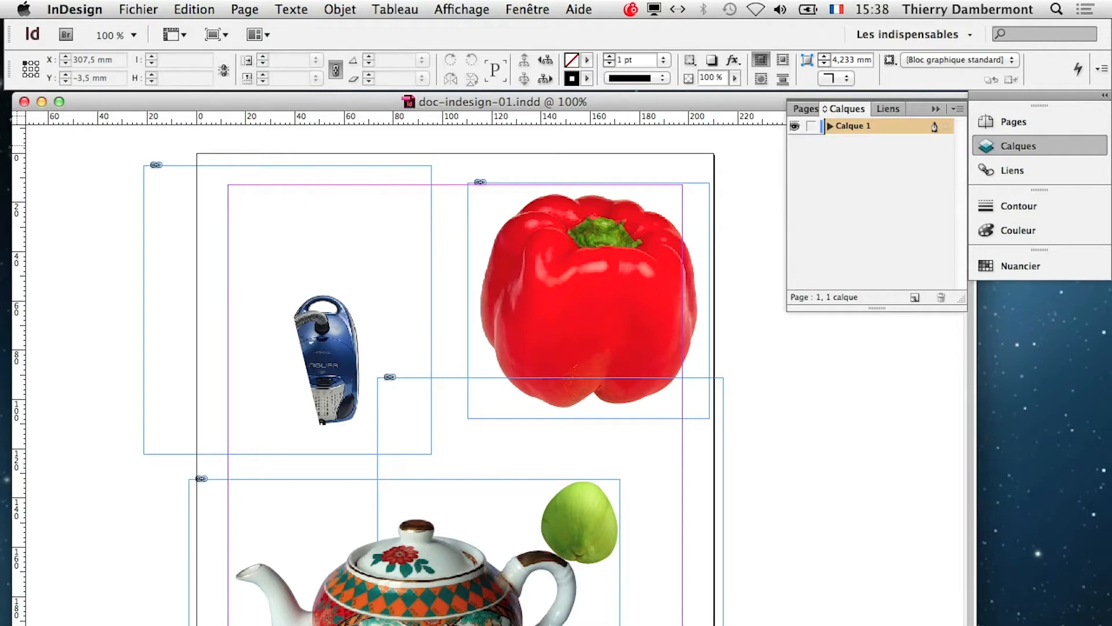
{"action": "left_click_drag", "start_coordinate": [846, 108], "coordinate": [823, 237]}
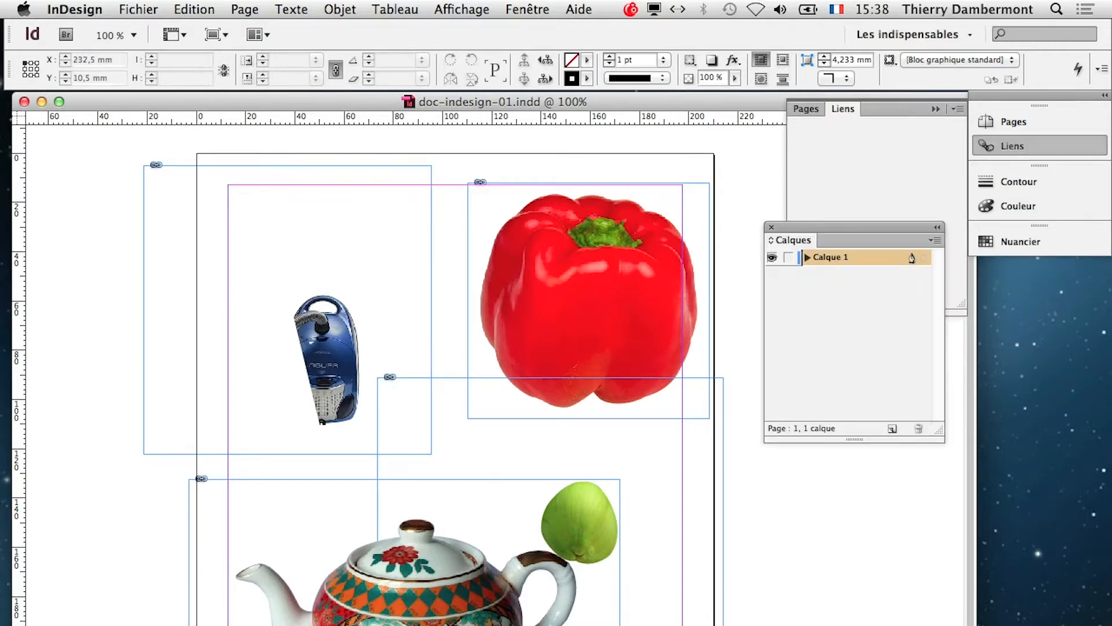
{"action": "left_click", "coordinate": [935, 108]}
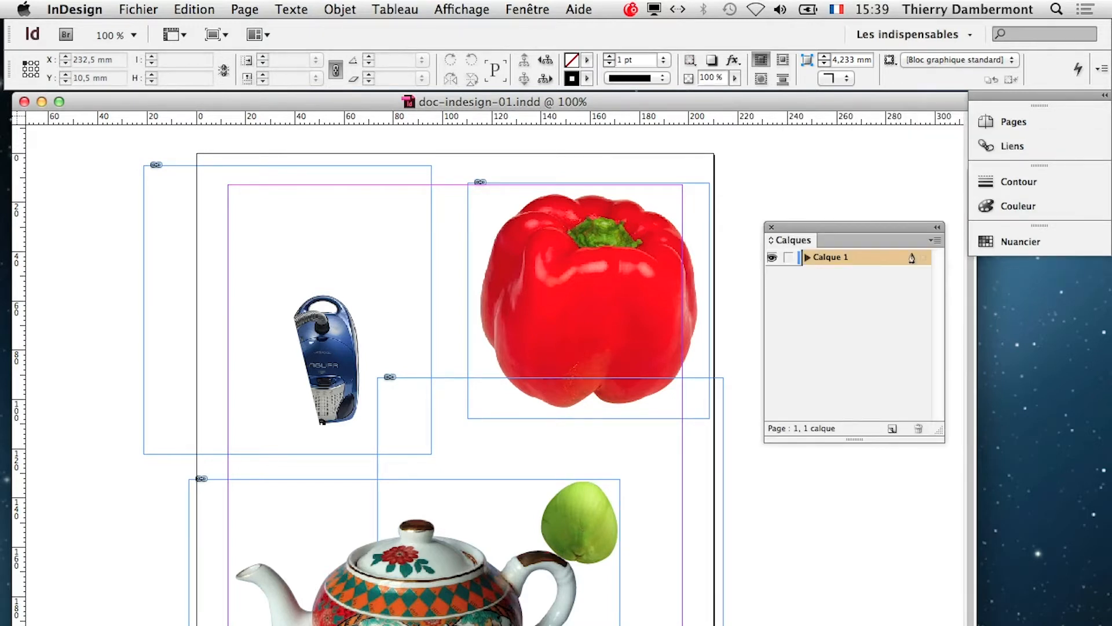
{"action": "left_click", "coordinate": [533, 8]}
{"action": "left_click", "coordinate": [853, 195]}
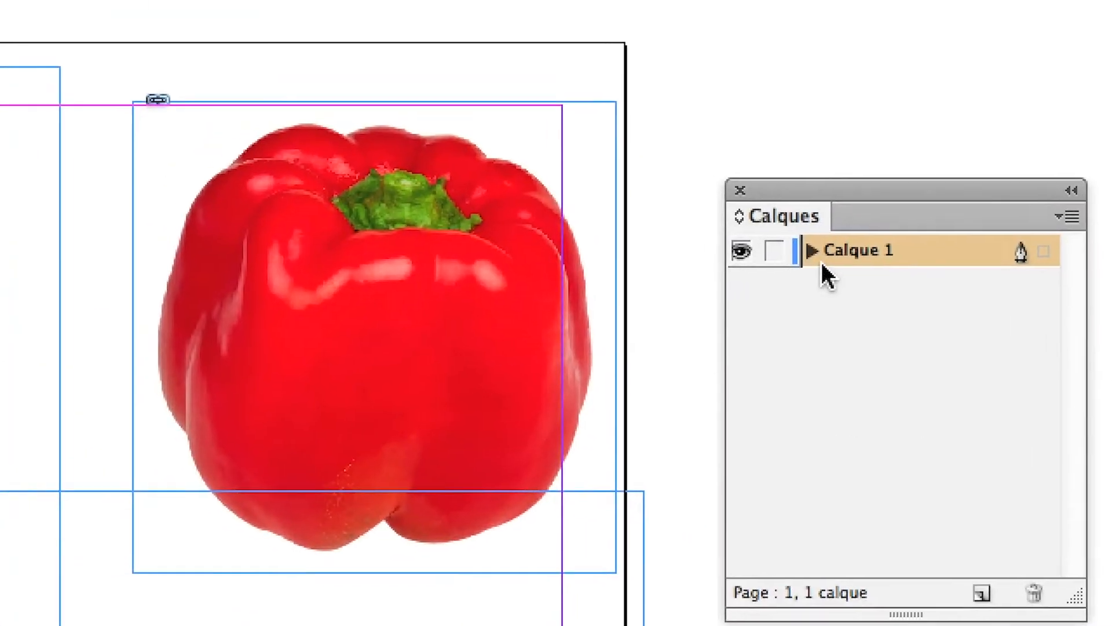
Step: Expand Calque 1 to list its four images, highlight the Red-Pepper.psd entry and keep the list beside the page
{"action": "left_click", "coordinate": [817, 255]}
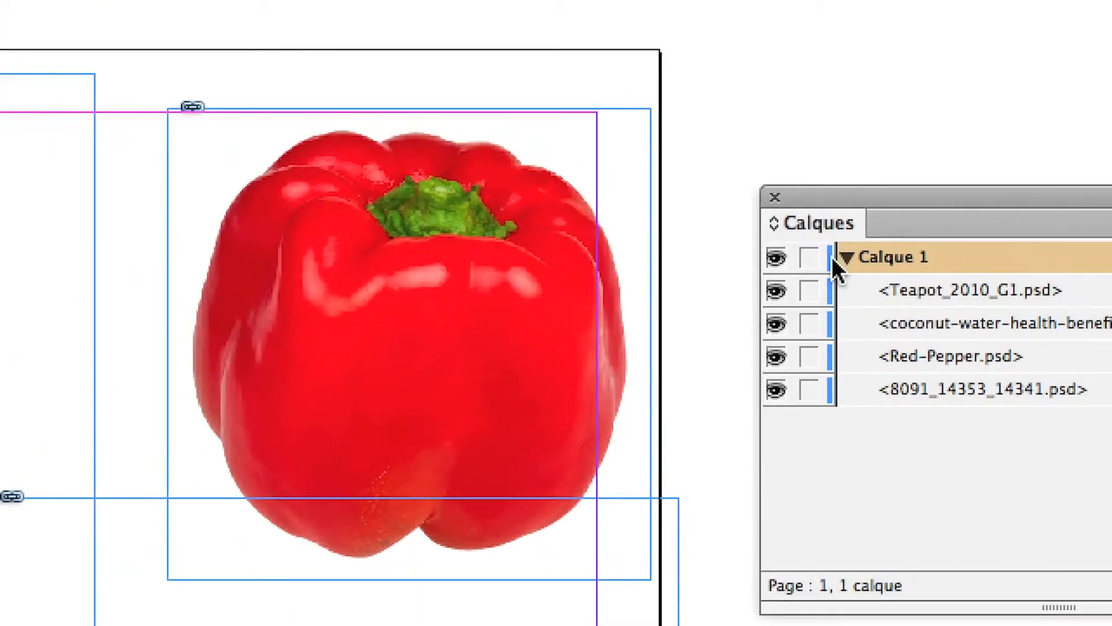
{"action": "left_click", "coordinate": [642, 33]}
{"action": "left_click", "coordinate": [839, 257]}
{"action": "left_click", "coordinate": [1075, 290]}
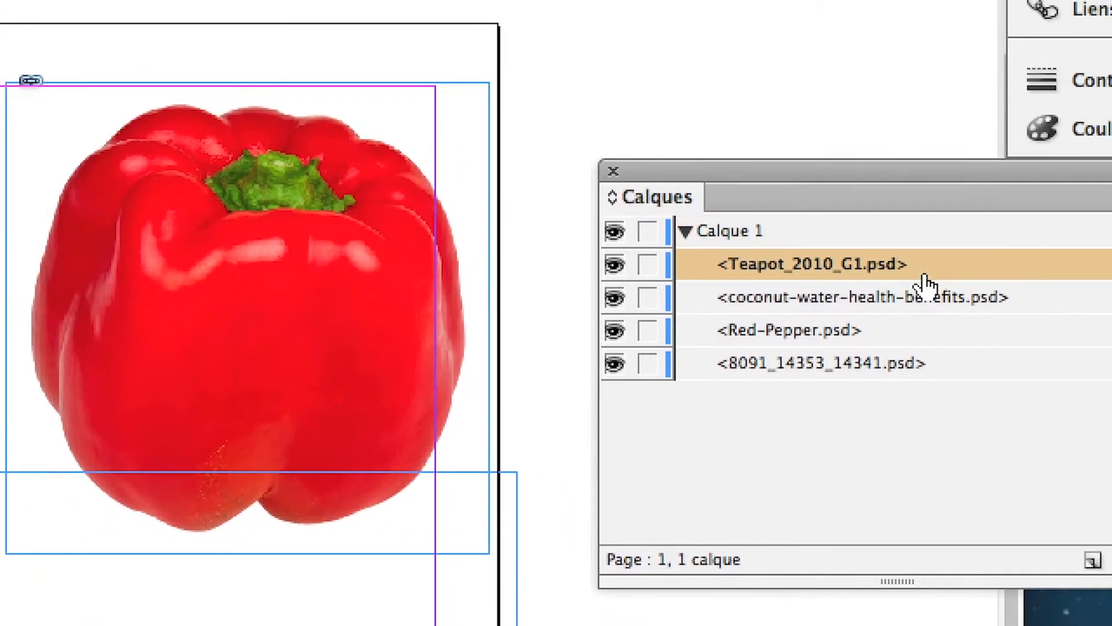
{"action": "left_click", "coordinate": [1101, 323]}
{"action": "left_click", "coordinate": [915, 322]}
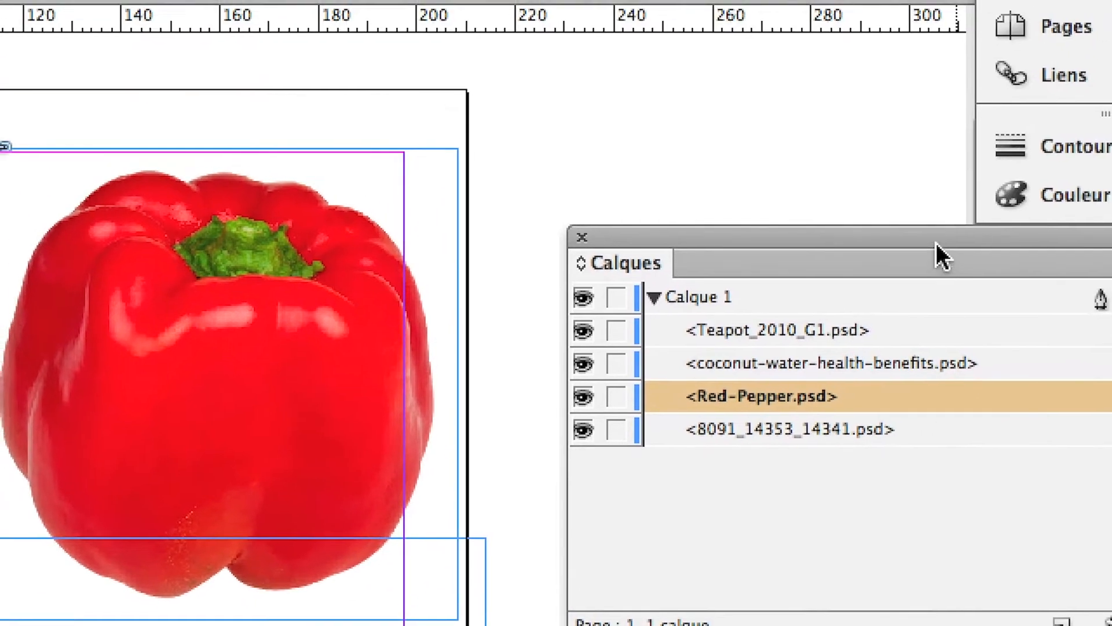
{"action": "left_click_drag", "start_coordinate": [936, 242], "coordinate": [736, 266]}
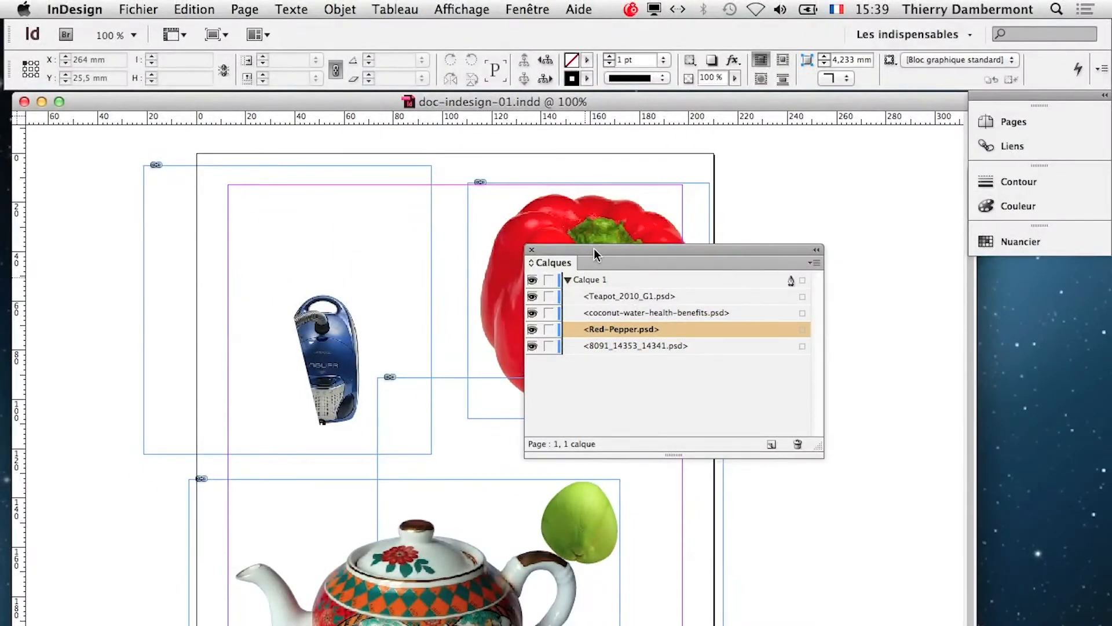
{"action": "left_click_drag", "start_coordinate": [605, 12], "coordinate": [1111, 77]}
Step: Stack the images by moving the teapot over the coconut to about X 25.5 mm, Y 113.5 mm, and the pepper and vacuum cleaner behind the teapot
{"action": "left_click_drag", "start_coordinate": [467, 611], "coordinate": [538, 563]}
{"action": "left_click", "coordinate": [589, 300]}
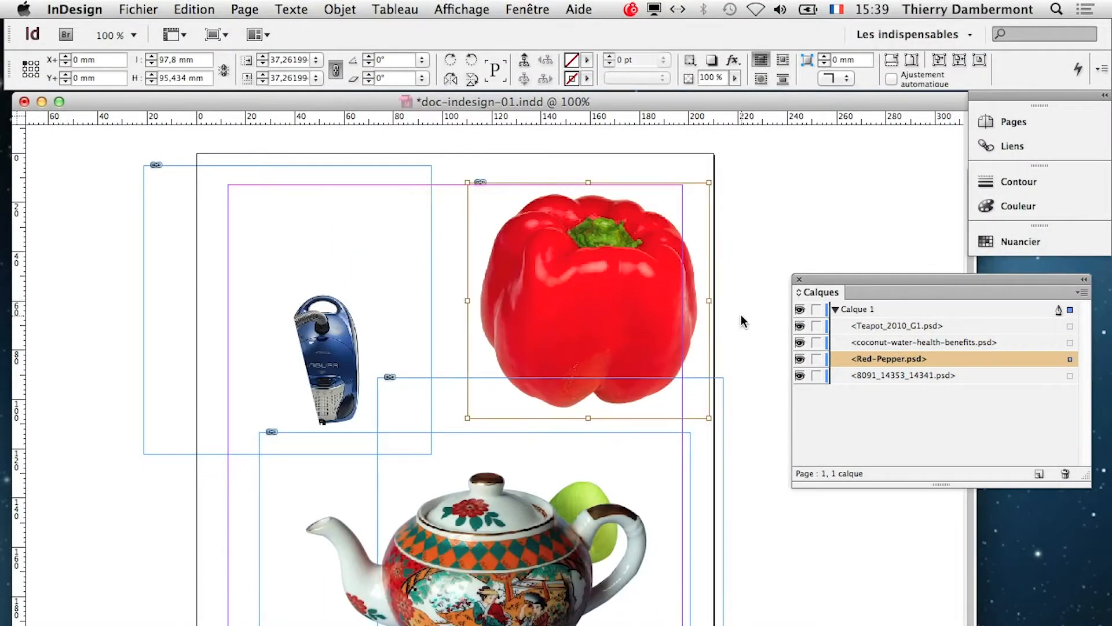
{"action": "left_click", "coordinate": [672, 320]}
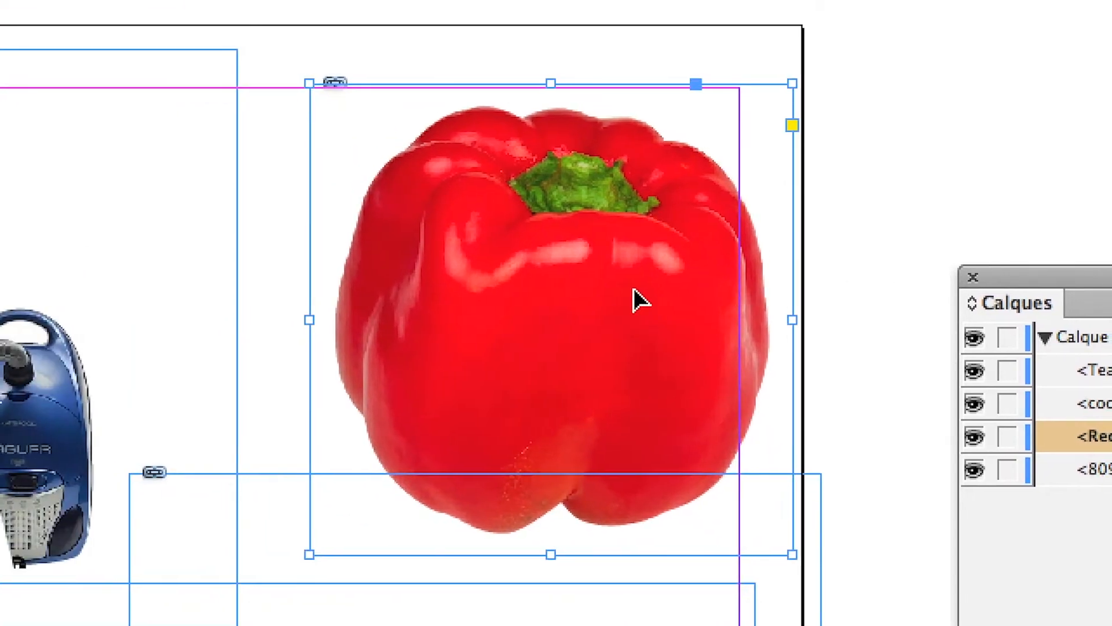
{"action": "left_click_drag", "start_coordinate": [454, 309], "coordinate": [405, 473]}
{"action": "left_click_drag", "start_coordinate": [615, 332], "coordinate": [524, 620]}
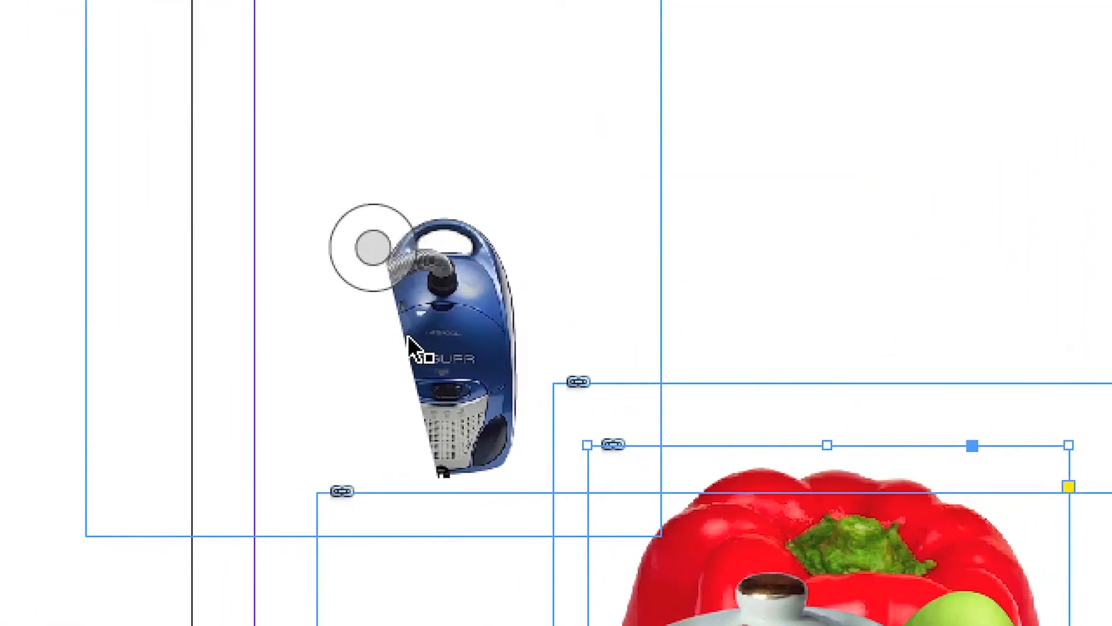
{"action": "left_click_drag", "start_coordinate": [436, 337], "coordinate": [535, 490]}
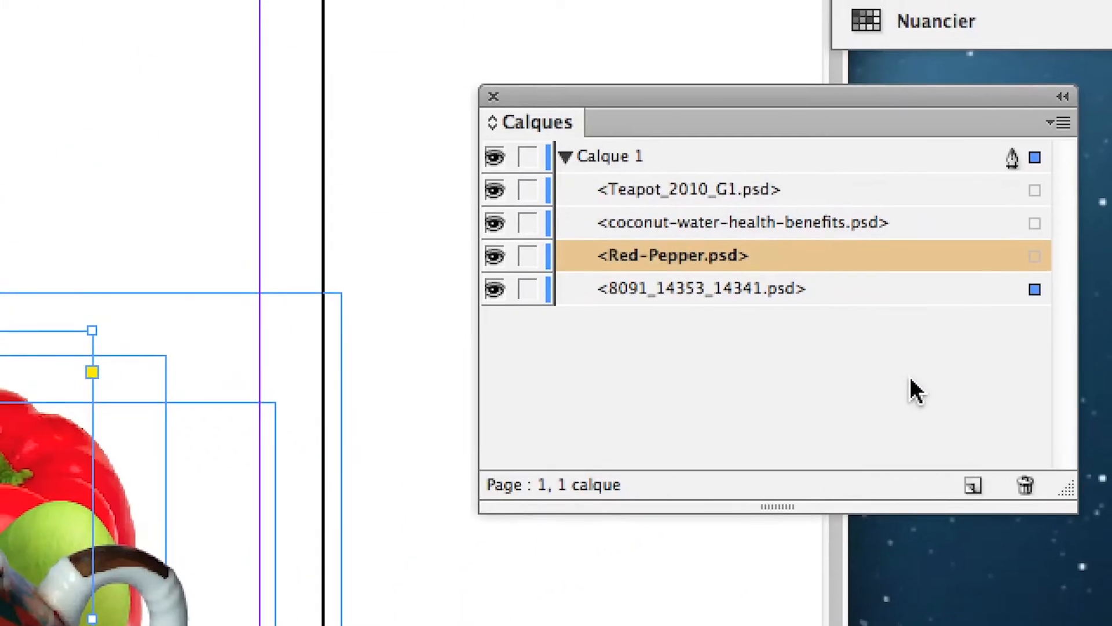
Step: Reorder the images in Calque 1 so that 8091_14353_14341.psd is topmost and Red-Pepper.psd sits directly above Teapot_2010_G1.psd
{"action": "left_click", "coordinate": [887, 356]}
{"action": "left_click", "coordinate": [878, 332]}
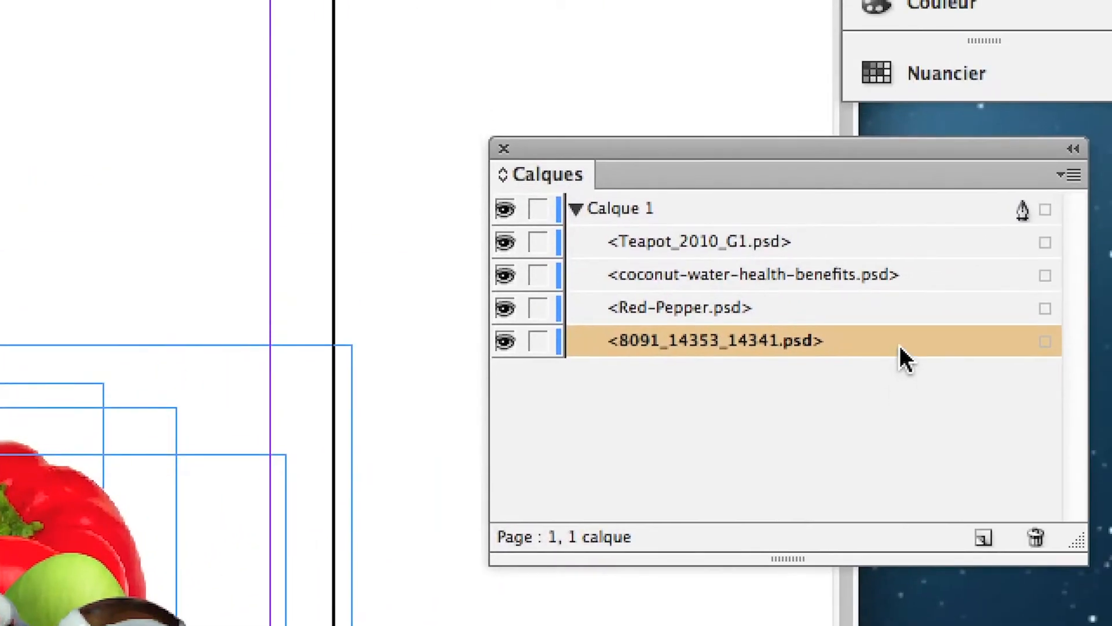
{"action": "left_click_drag", "start_coordinate": [899, 347], "coordinate": [904, 307]}
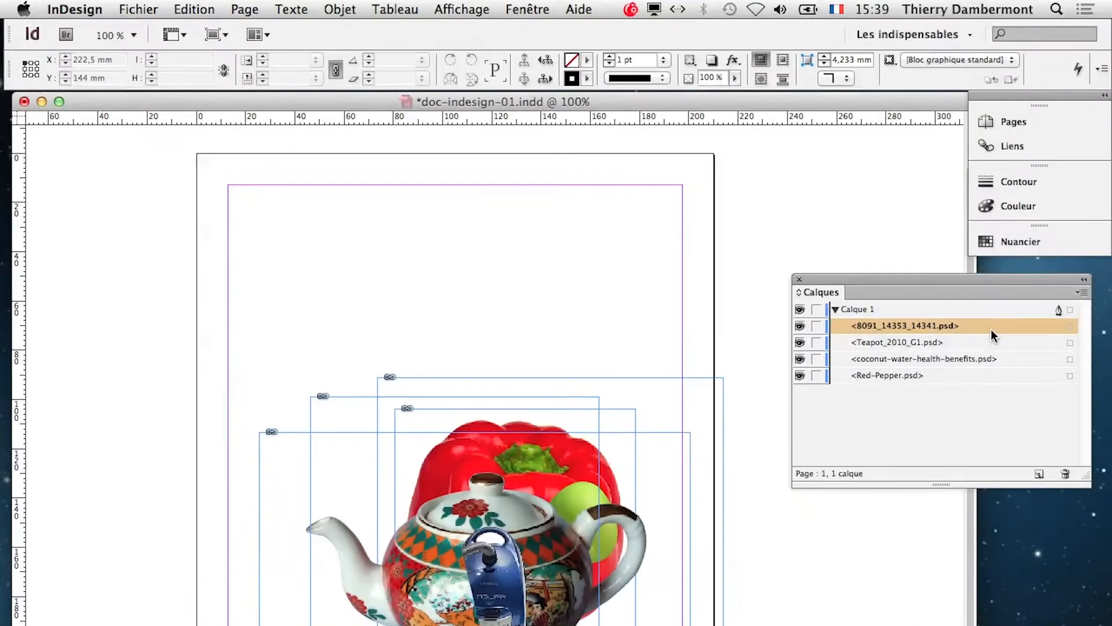
{"action": "left_click_drag", "start_coordinate": [976, 375], "coordinate": [979, 334]}
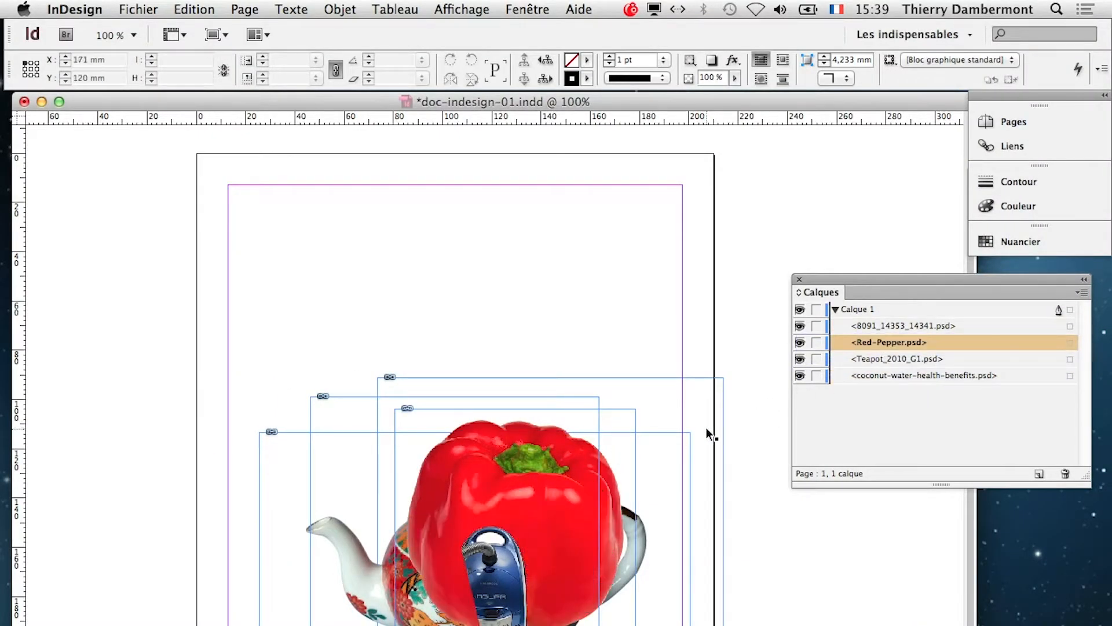
Step: Move the vacuum cleaner to about X −24 mm, Y 67.5 mm and raise the pepper so it overlaps only the teapot's lid
{"action": "left_click_drag", "start_coordinate": [582, 498], "coordinate": [408, 421]}
{"action": "left_click", "coordinate": [515, 526]}
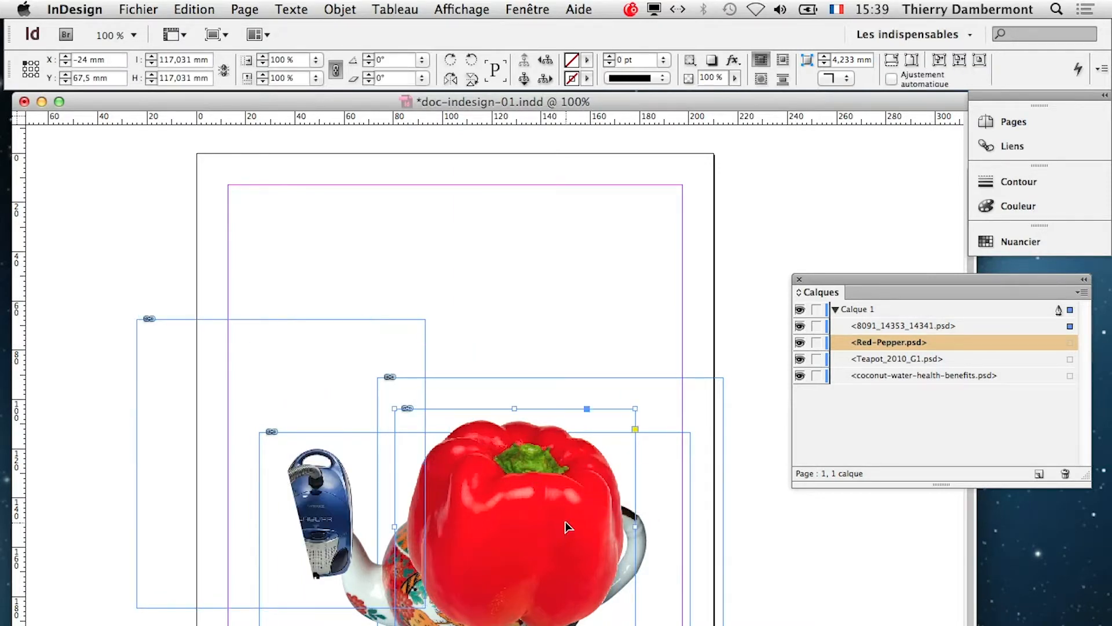
{"action": "left_click_drag", "start_coordinate": [556, 524], "coordinate": [596, 423]}
Step: Move the teapot down to about X 9 mm, Y 146 mm, place the coconut above the pepper and deselect everything
{"action": "left_click", "coordinate": [508, 590]}
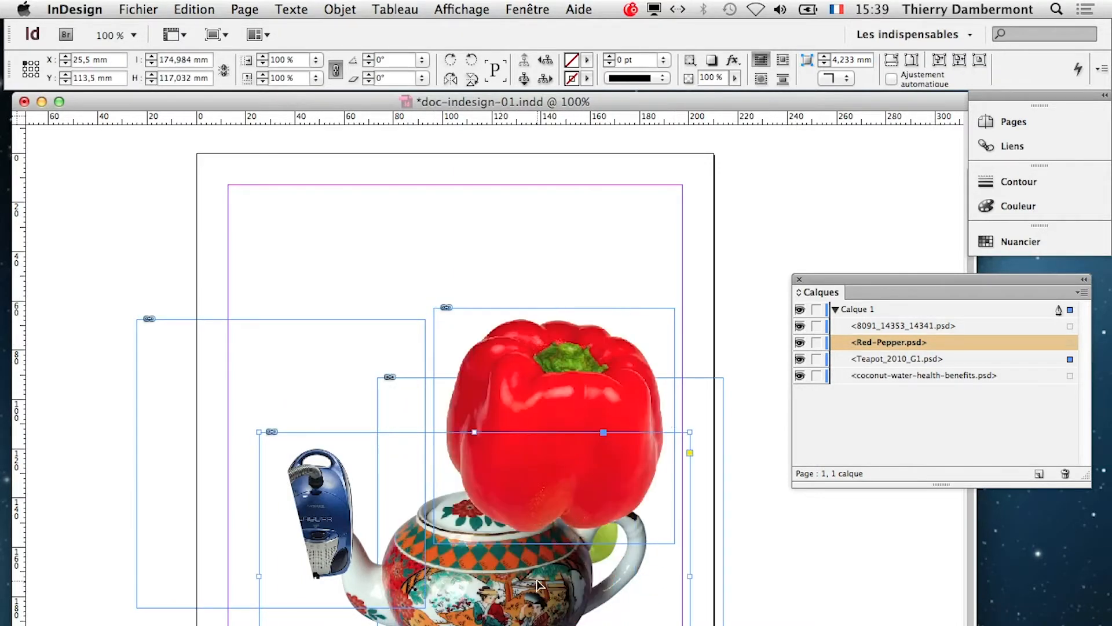
{"action": "left_click_drag", "start_coordinate": [594, 575], "coordinate": [583, 587]}
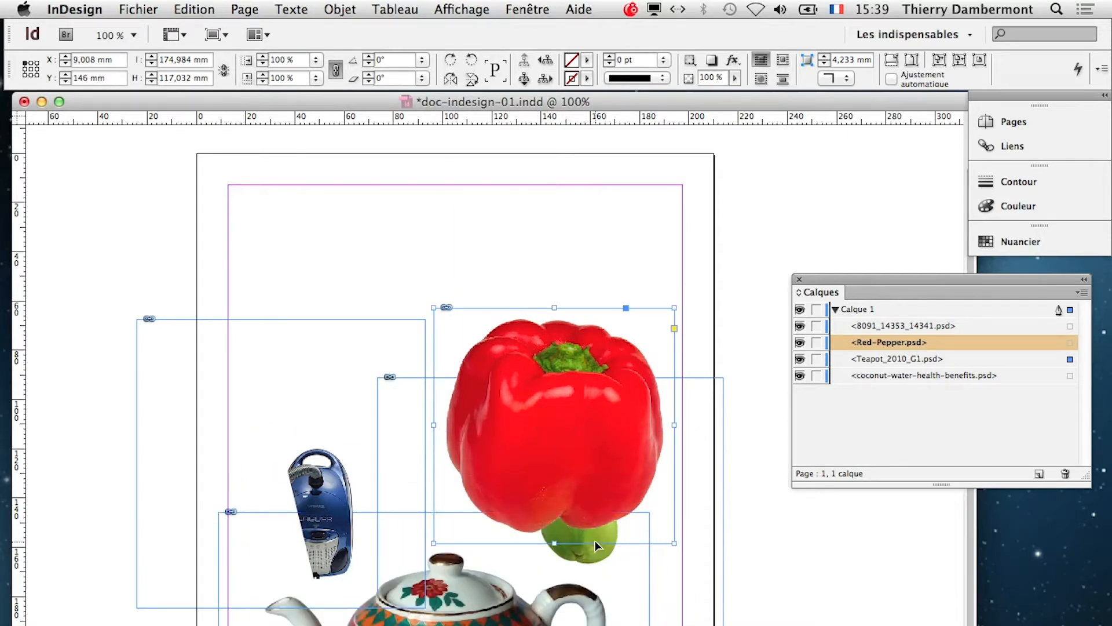
{"action": "left_click", "coordinate": [671, 575]}
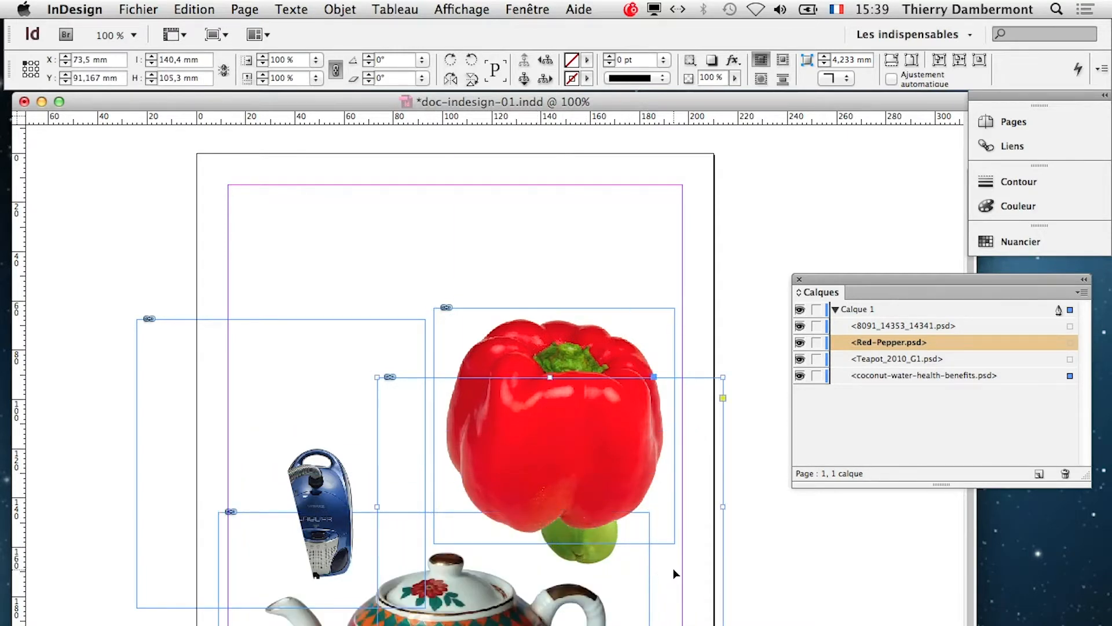
{"action": "left_click_drag", "start_coordinate": [672, 575], "coordinate": [540, 345]}
{"action": "left_click", "coordinate": [739, 451]}
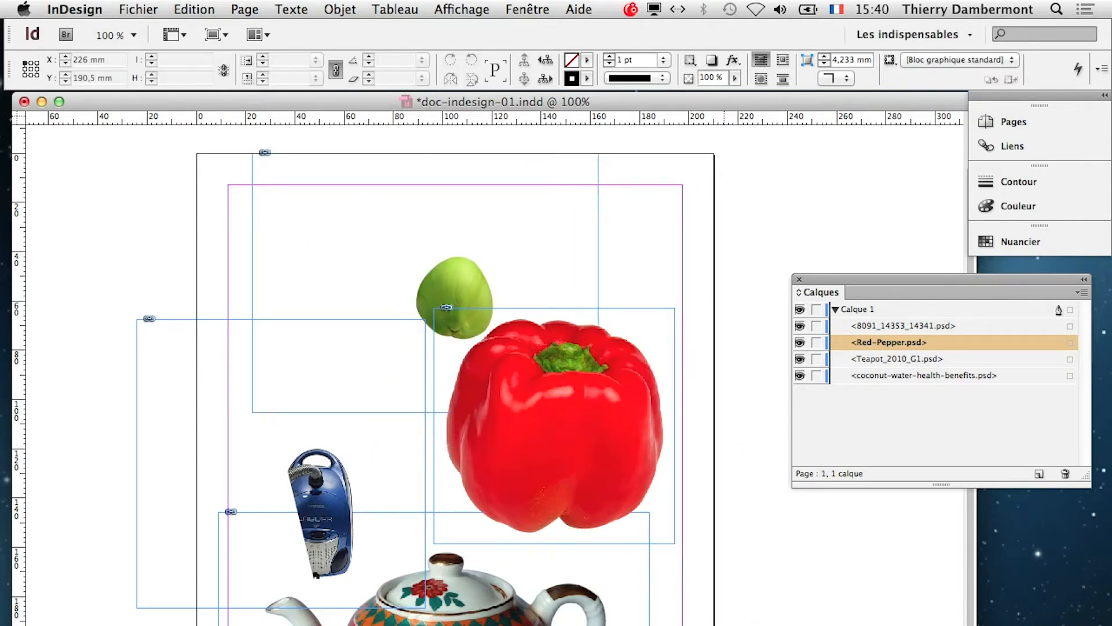
Step: Collapse Calque 1, create a layer named fonds below it and lock Calque 1
{"action": "left_click_drag", "start_coordinate": [724, 623], "coordinate": [747, 269]}
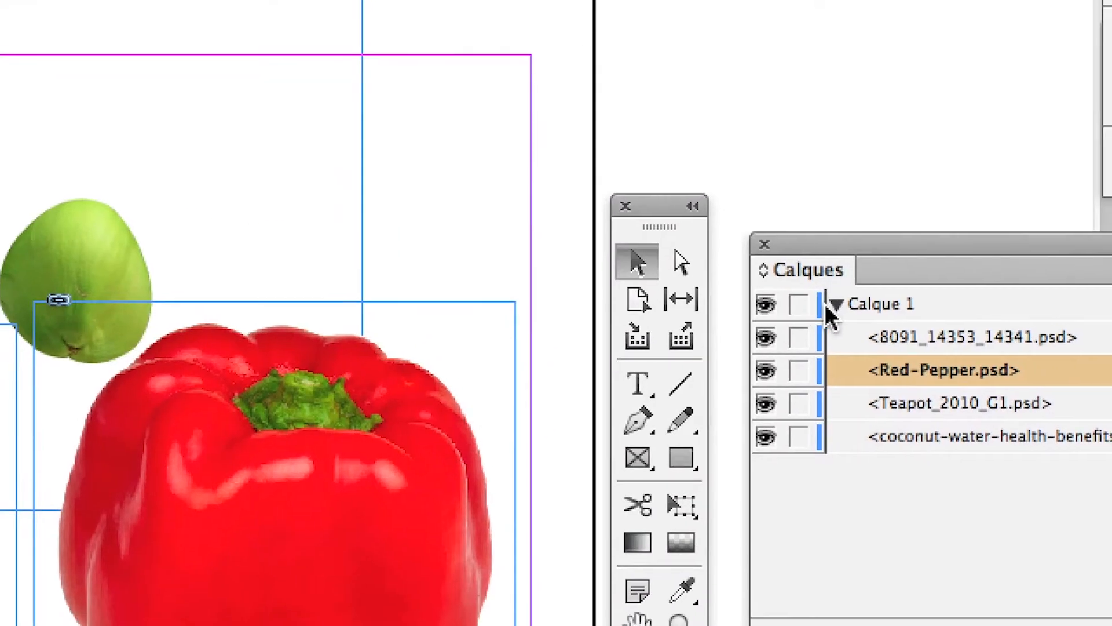
{"action": "left_click", "coordinate": [834, 316]}
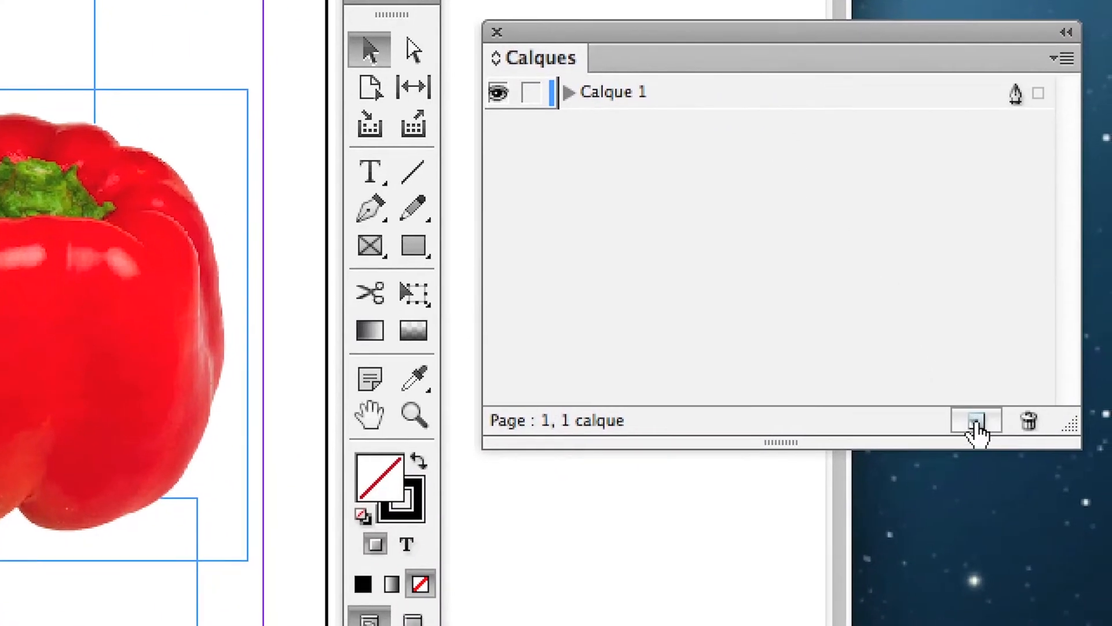
{"action": "left_click", "coordinate": [977, 426]}
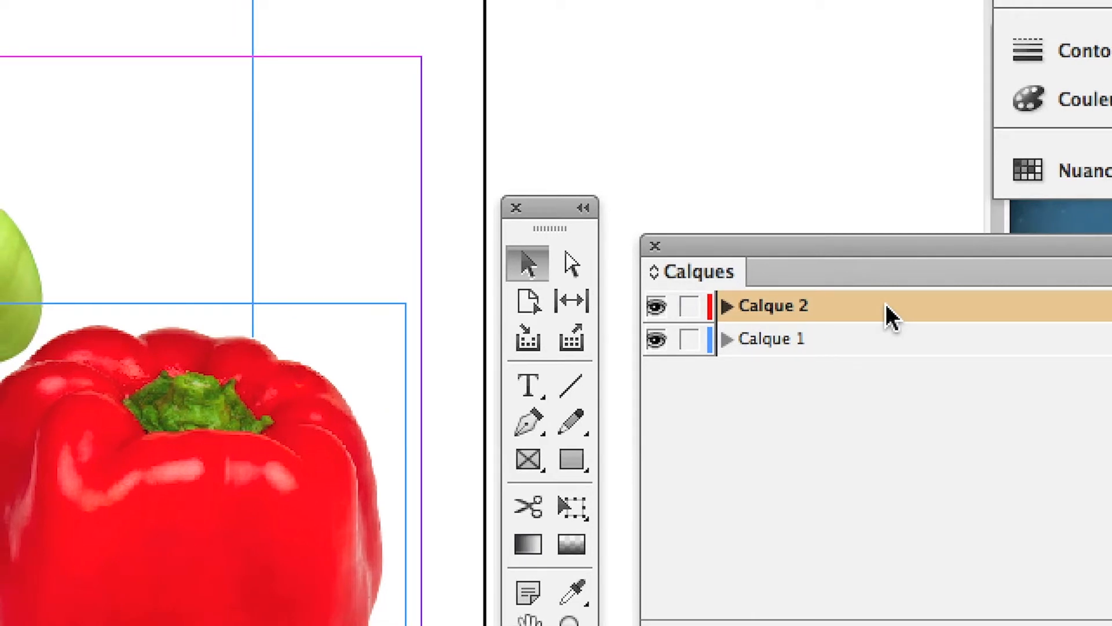
{"action": "left_click_drag", "start_coordinate": [886, 307], "coordinate": [886, 330]}
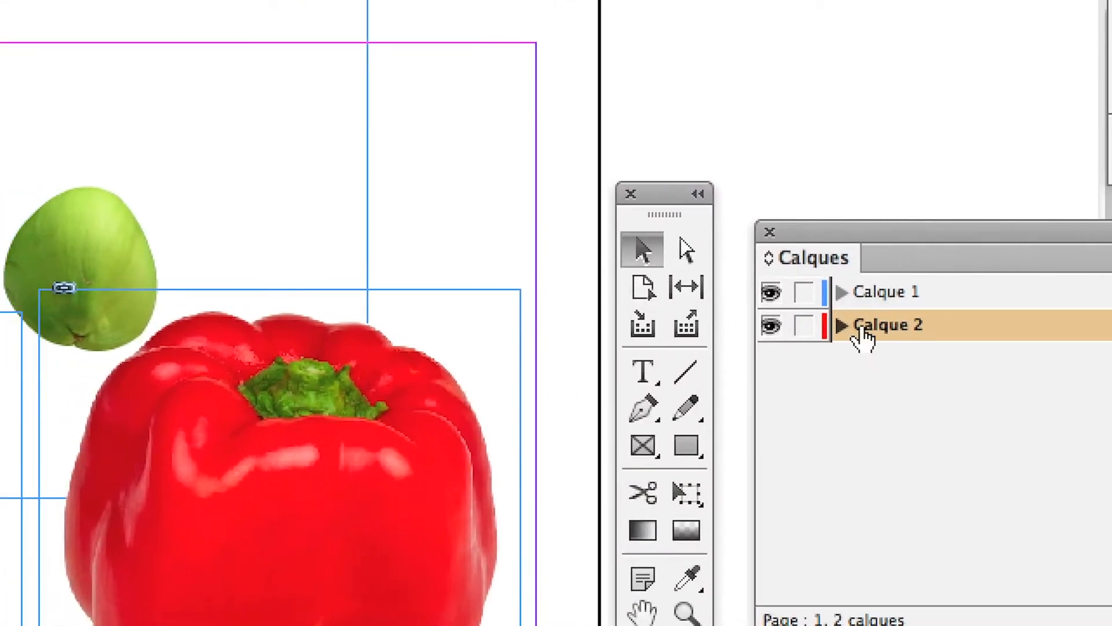
{"action": "double_click", "coordinate": [864, 331]}
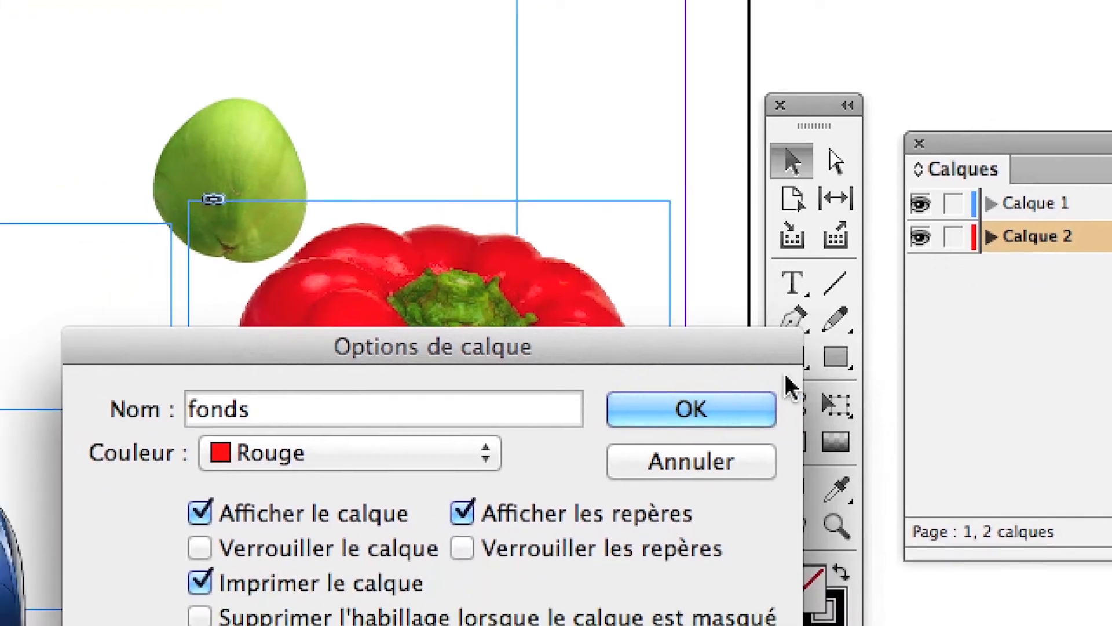
{"action": "key", "text": "Return"}
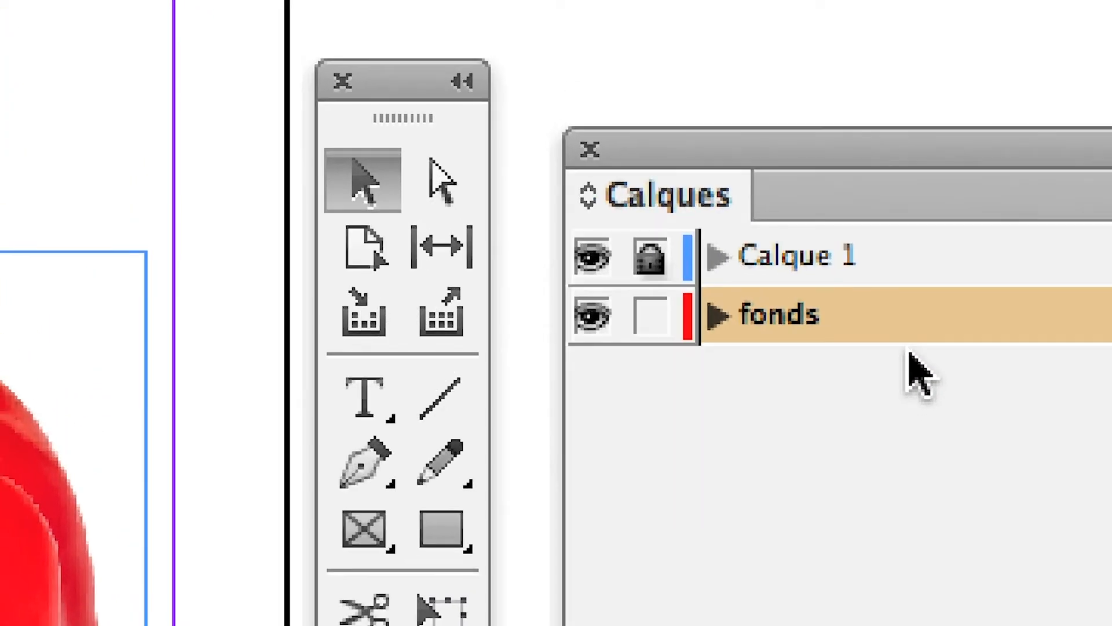
Step: Draw an unfilled rectangle about 233.5 × 316.5 mm on the fonds layer, extending past the page edges from X −10 mm, Y −6.5 mm
{"action": "left_click", "coordinate": [909, 348]}
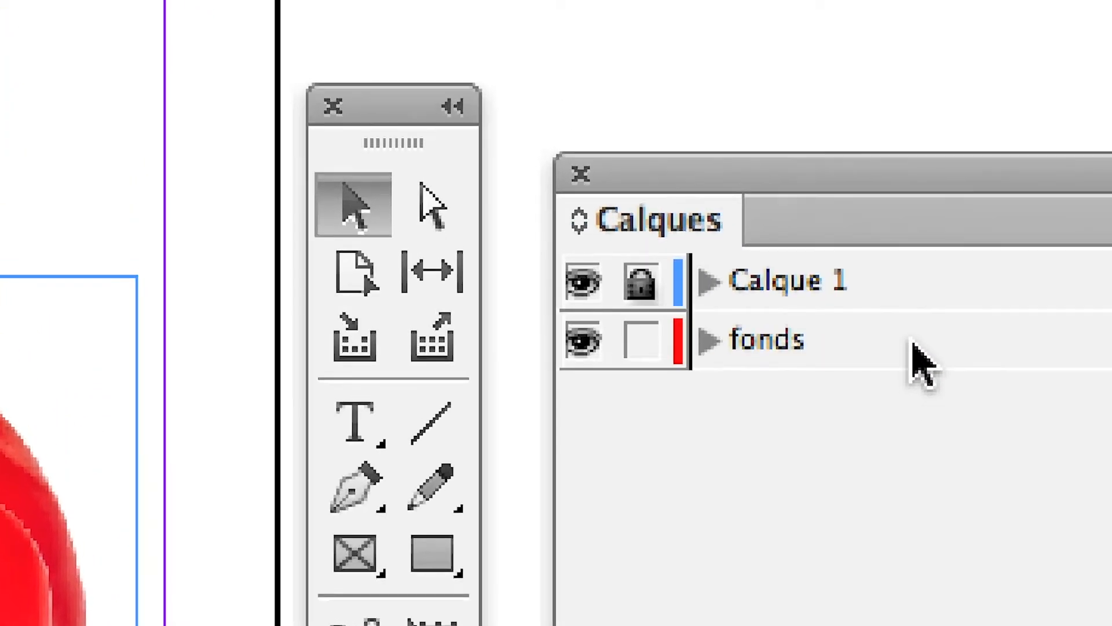
{"action": "left_click", "coordinate": [874, 346]}
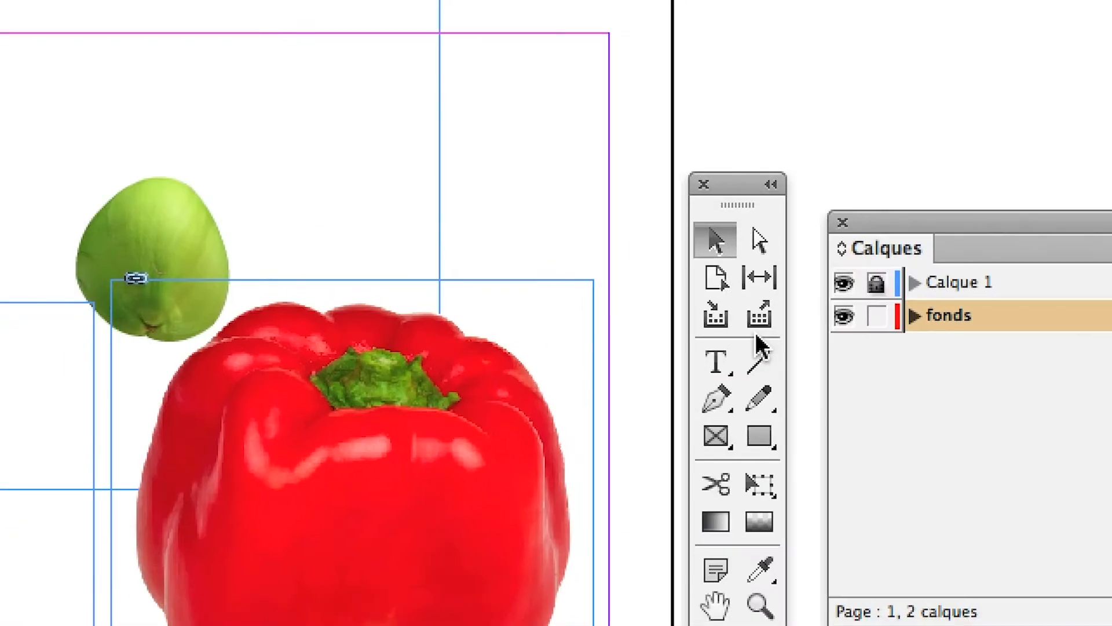
{"action": "left_click", "coordinate": [758, 386]}
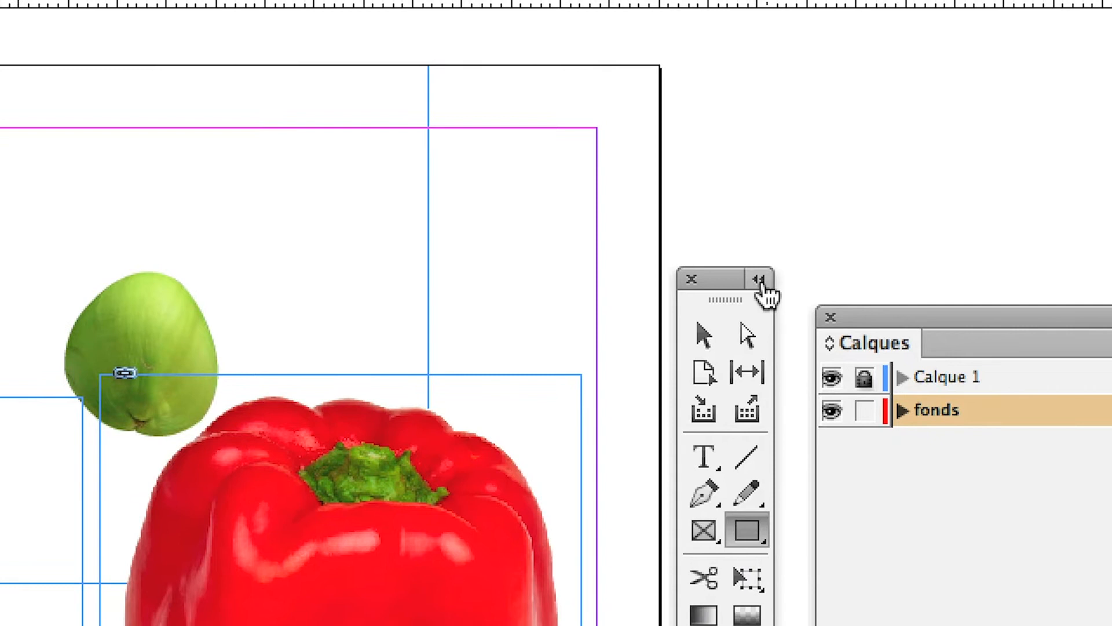
{"action": "left_click", "coordinate": [764, 116]}
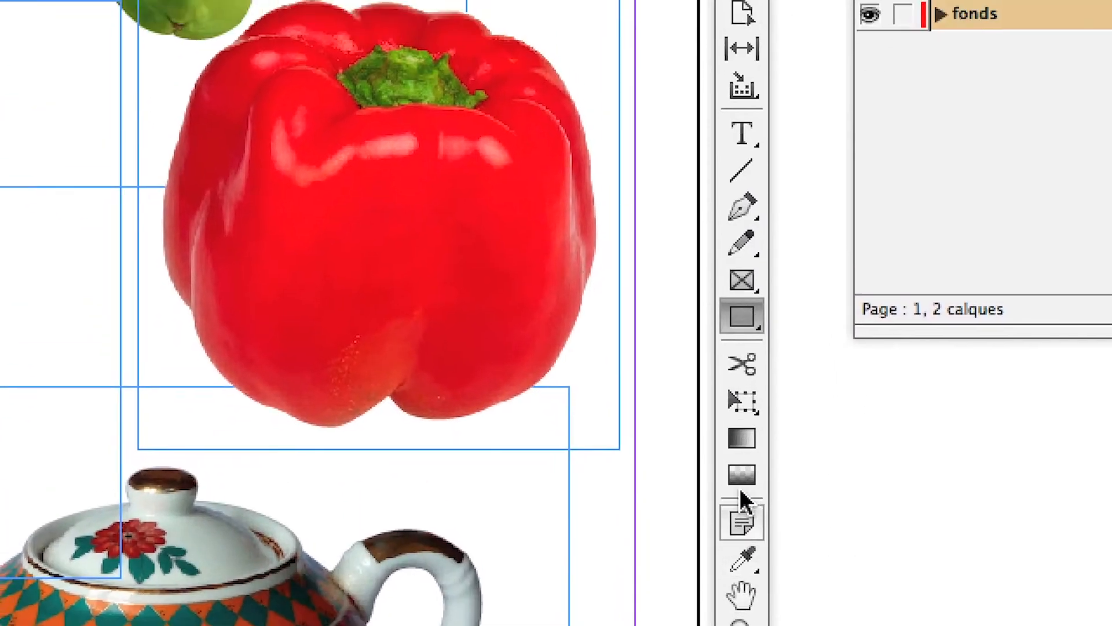
{"action": "left_click", "coordinate": [748, 269]}
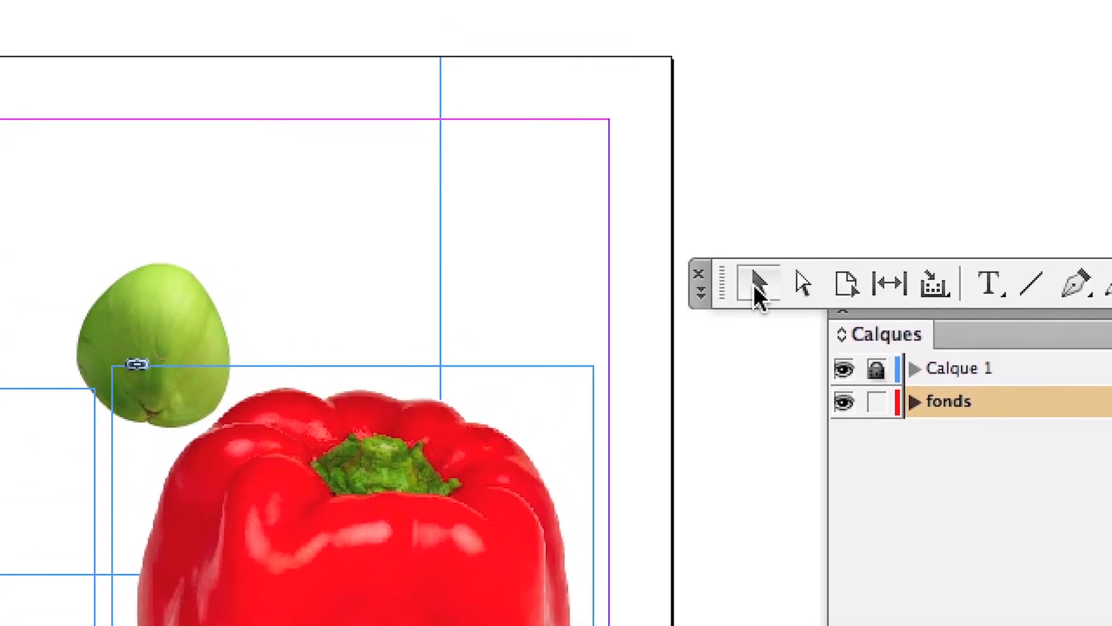
{"action": "left_click", "coordinate": [701, 290]}
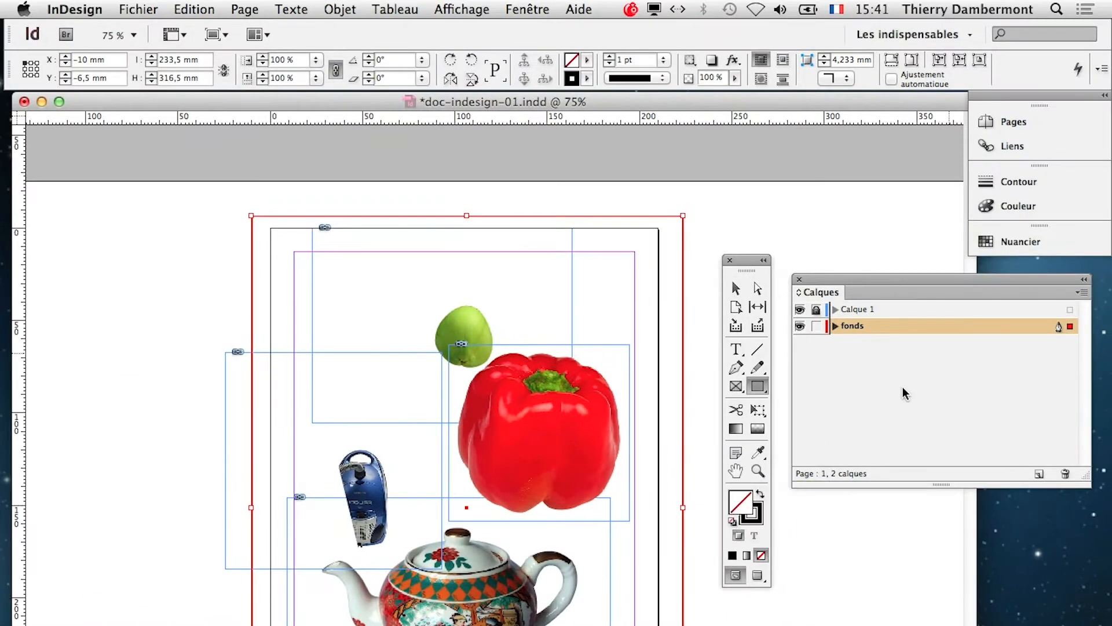
Step: Detach the colour swatches beside the page, enlarge the list and fill the background rectangle with [Noir]
{"action": "left_click", "coordinate": [1030, 248]}
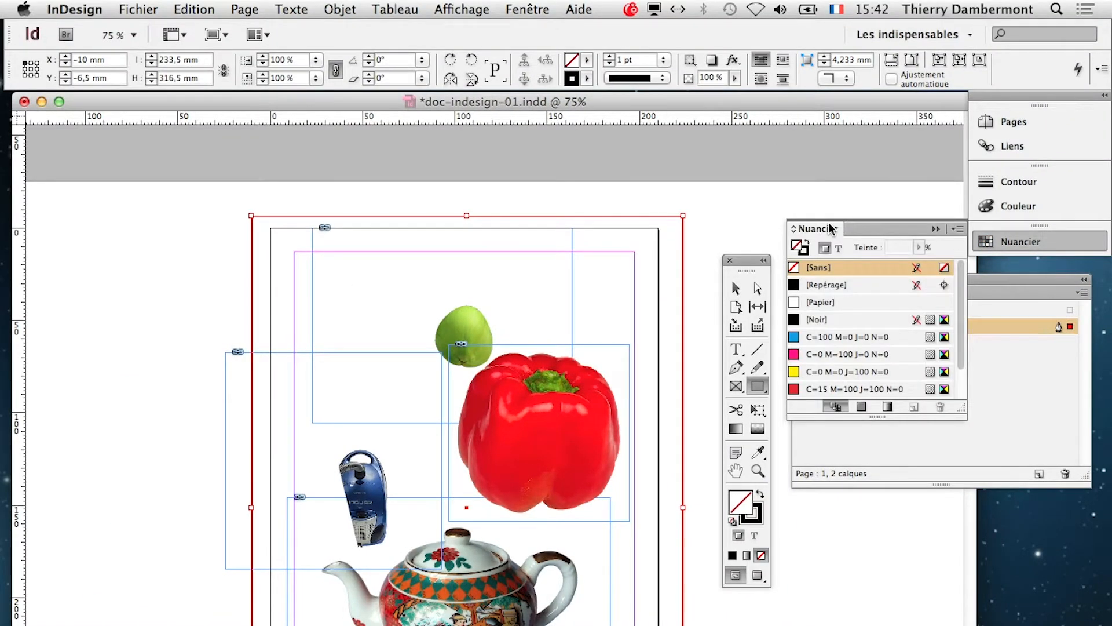
{"action": "left_click_drag", "start_coordinate": [829, 228], "coordinate": [90, 240]}
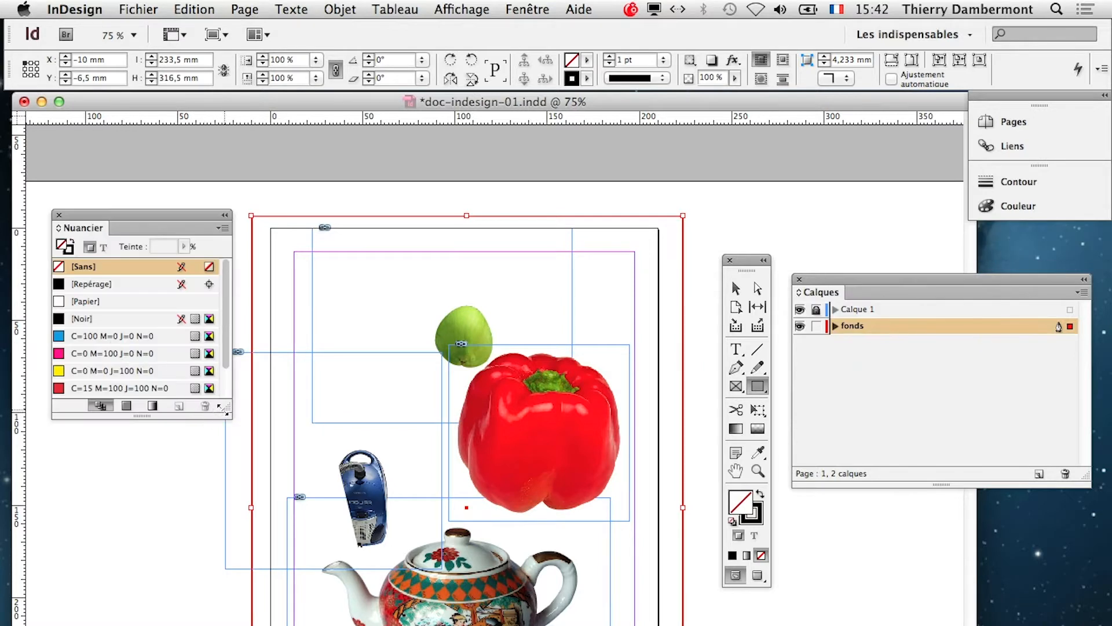
{"action": "left_click_drag", "start_coordinate": [222, 408], "coordinate": [228, 552]}
{"action": "left_click", "coordinate": [91, 320]}
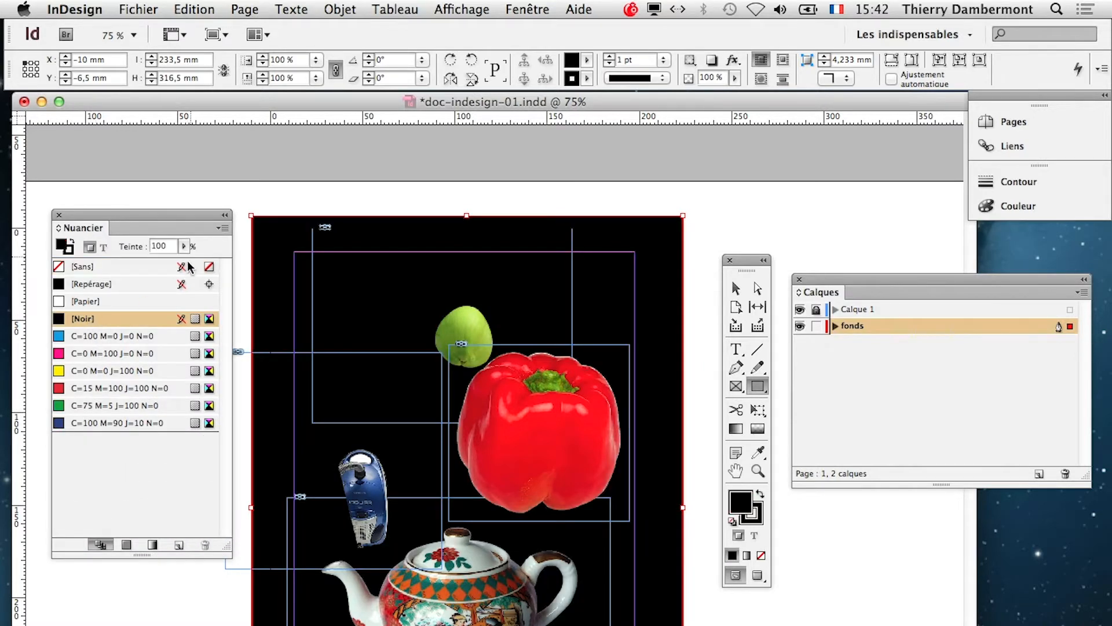
Step: Set the black fill's tint to 68% and inspect the coconut and pepper edges against the background
{"action": "left_click", "coordinate": [142, 265]}
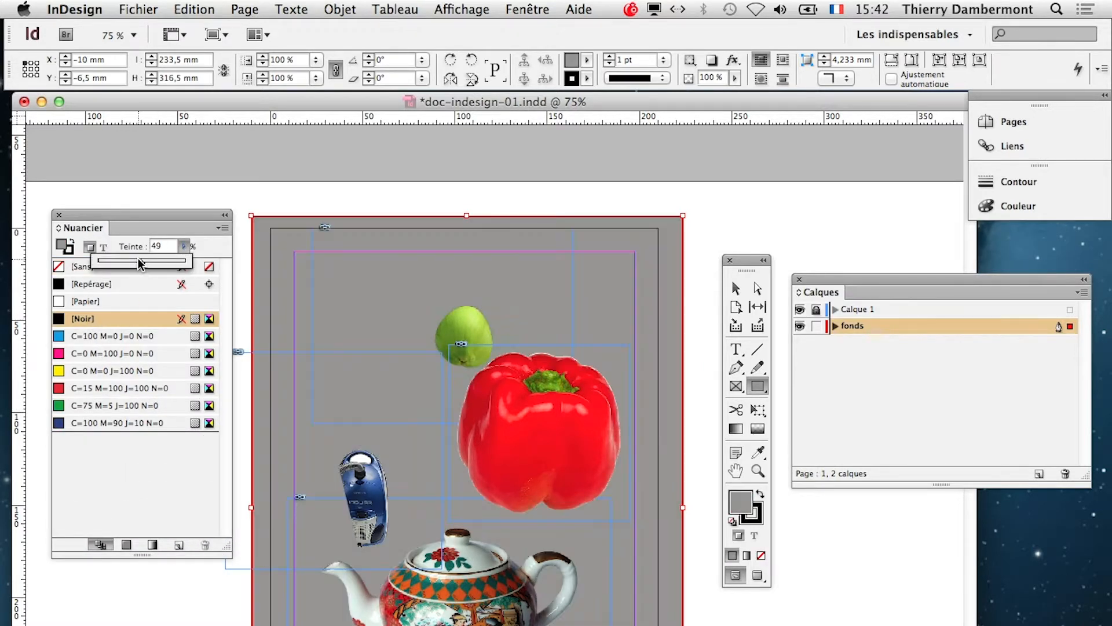
{"action": "left_click_drag", "start_coordinate": [141, 264], "coordinate": [159, 265]}
{"action": "scroll", "coordinate": [453, 387], "scroll_direction": "up", "scroll_amount": 7}
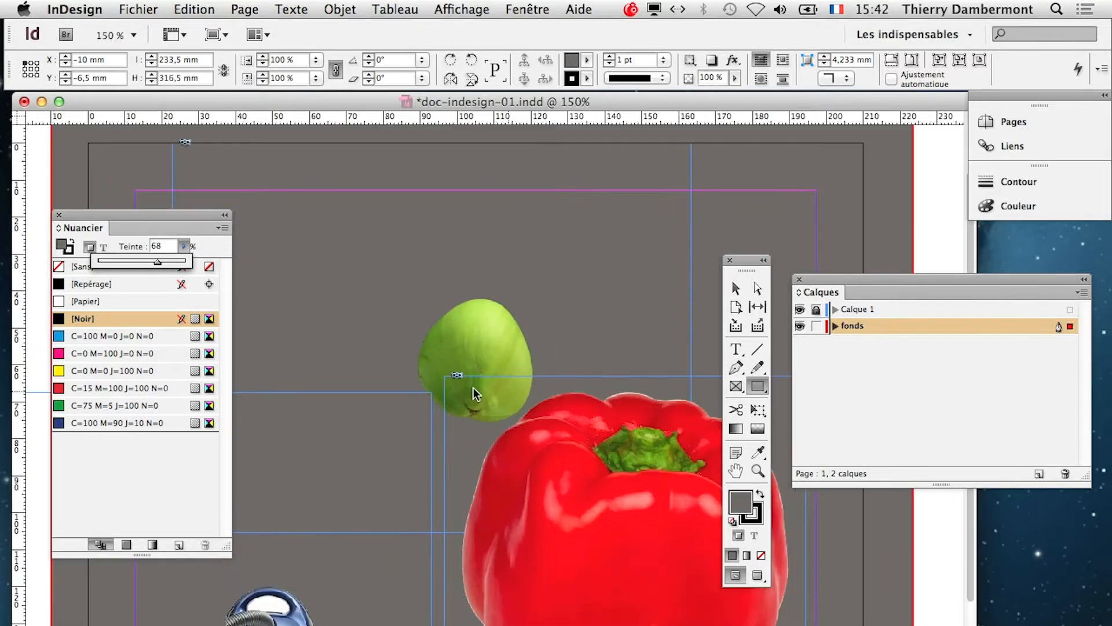
{"action": "scroll", "coordinate": [624, 475], "scroll_direction": "down", "scroll_amount": 1}
{"action": "scroll", "coordinate": [623, 476], "scroll_direction": "down", "scroll_amount": 8}
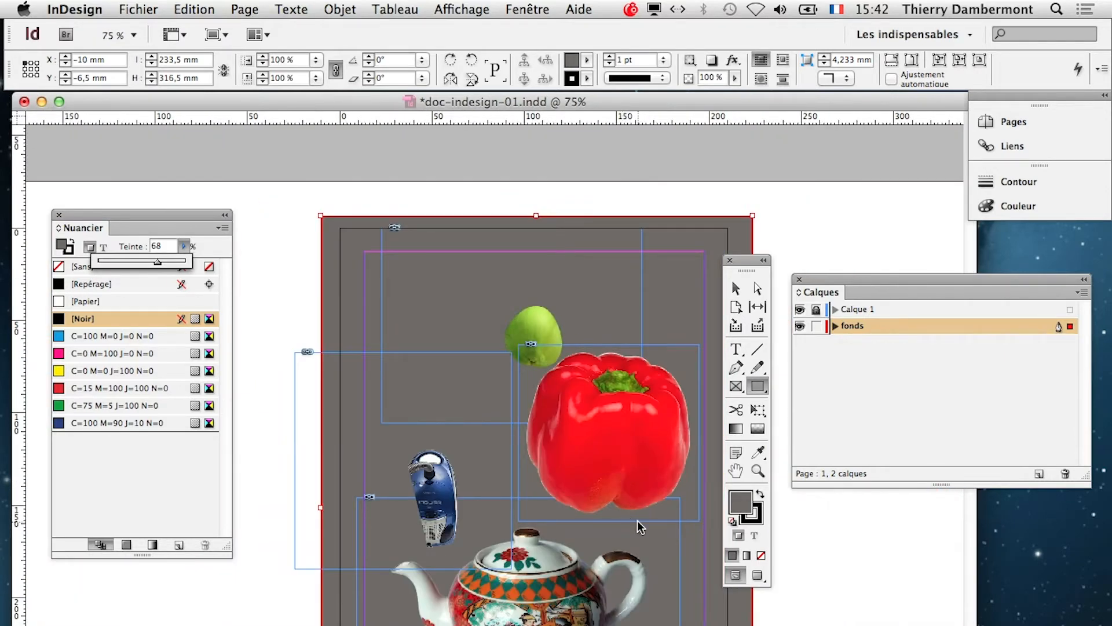
{"action": "left_click", "coordinate": [866, 543]}
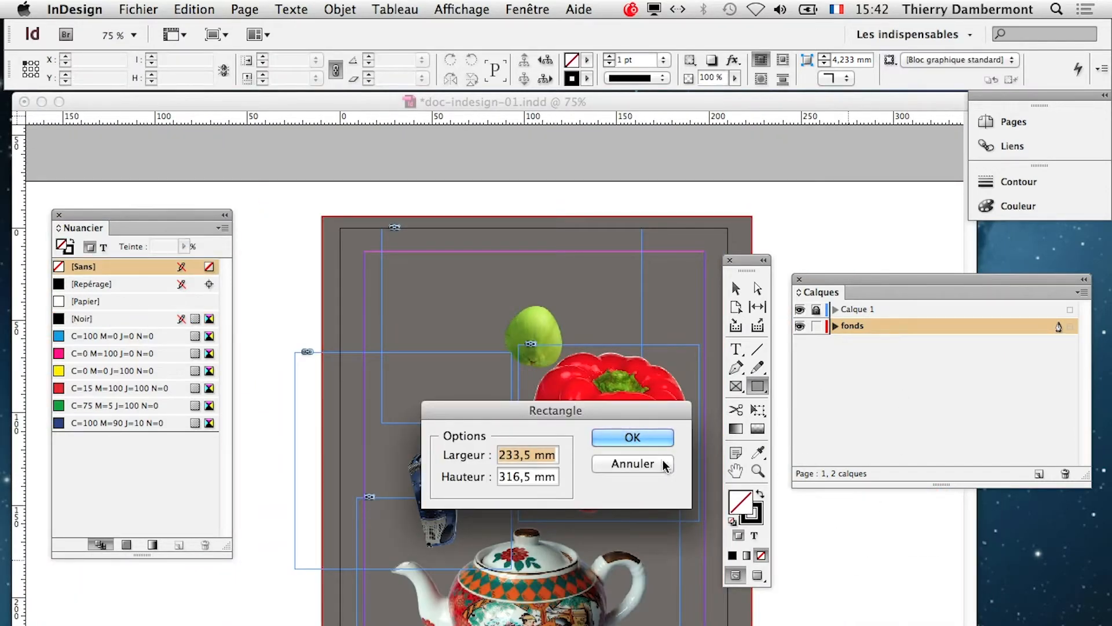
{"action": "left_click", "coordinate": [664, 464]}
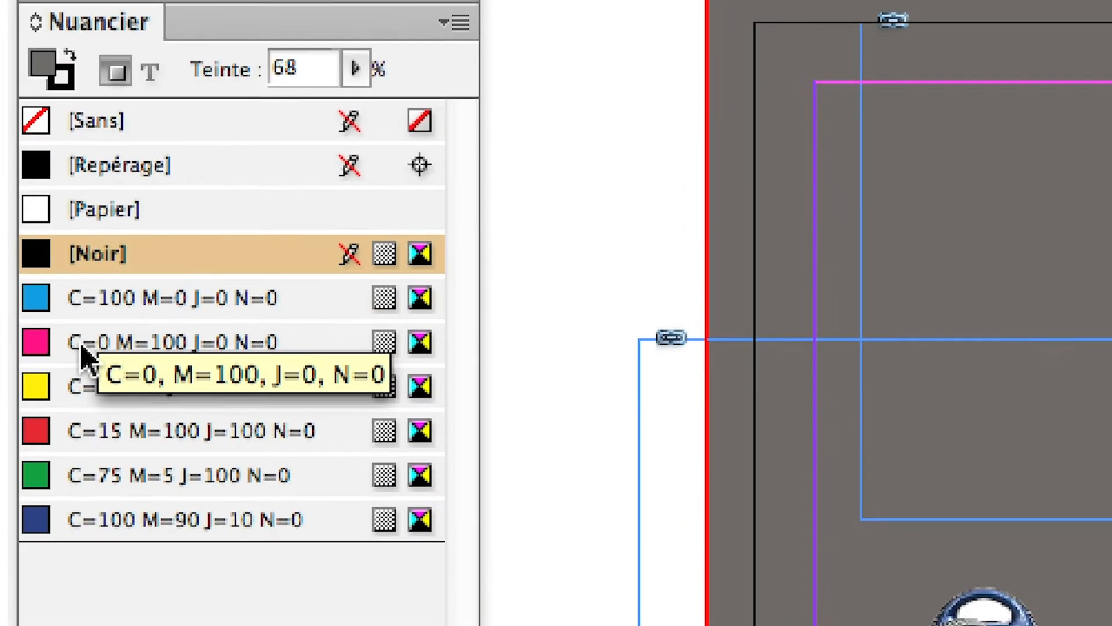
Step: Try a cyan fill on the background rectangle, then fill it with C=100 M=90 J=10 N=0 at a 35% tint
{"action": "left_click", "coordinate": [3, 498]}
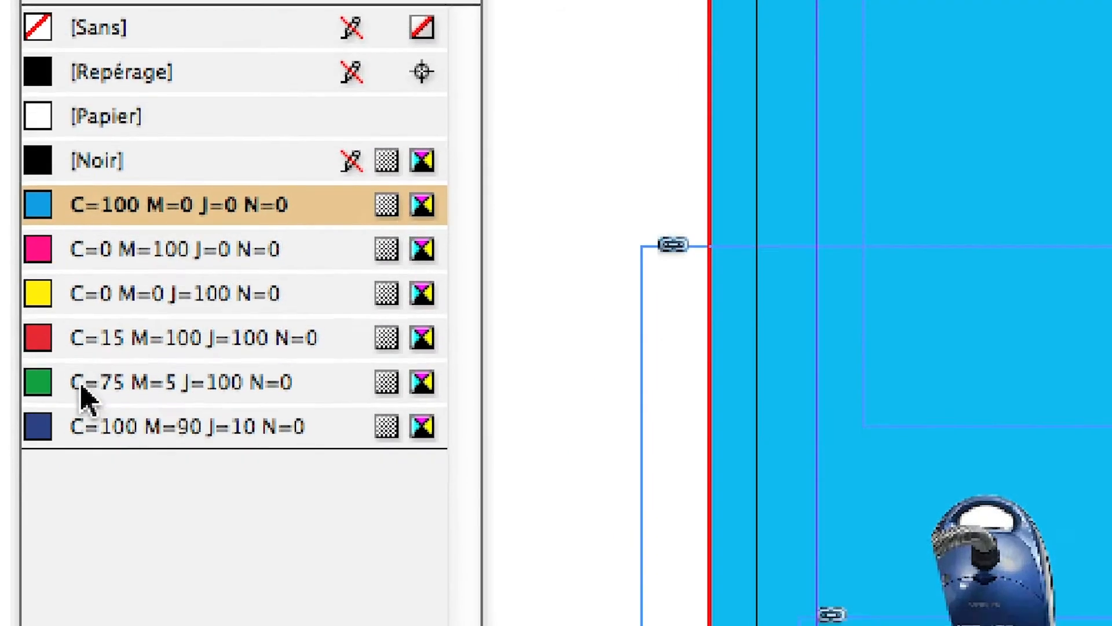
{"action": "left_click", "coordinate": [87, 530]}
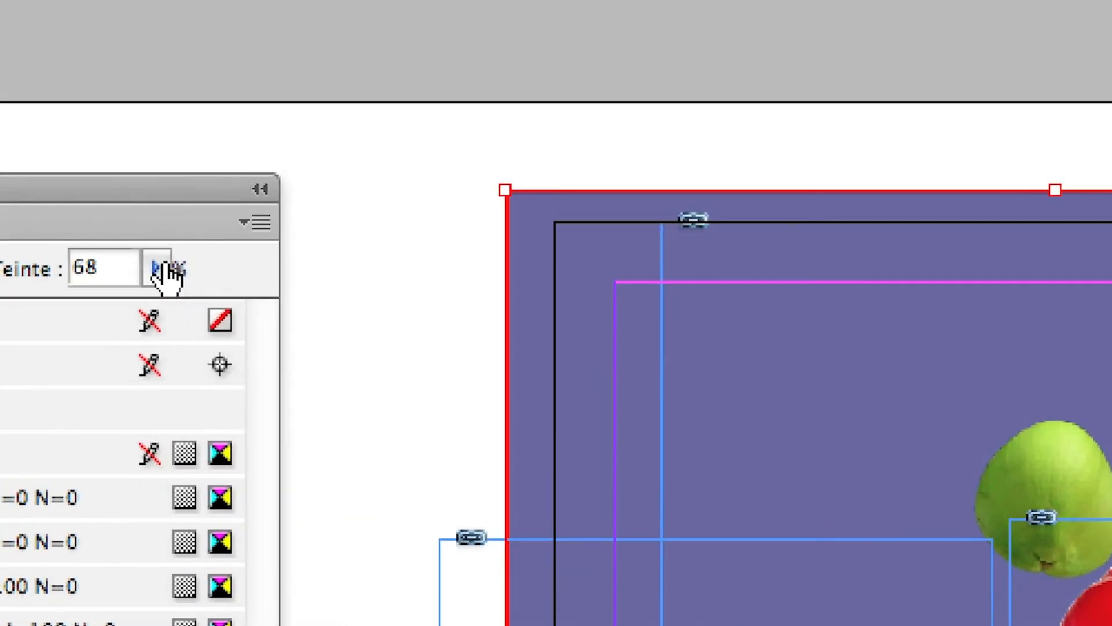
{"action": "left_click", "coordinate": [215, 259]}
{"action": "left_click", "coordinate": [149, 306]}
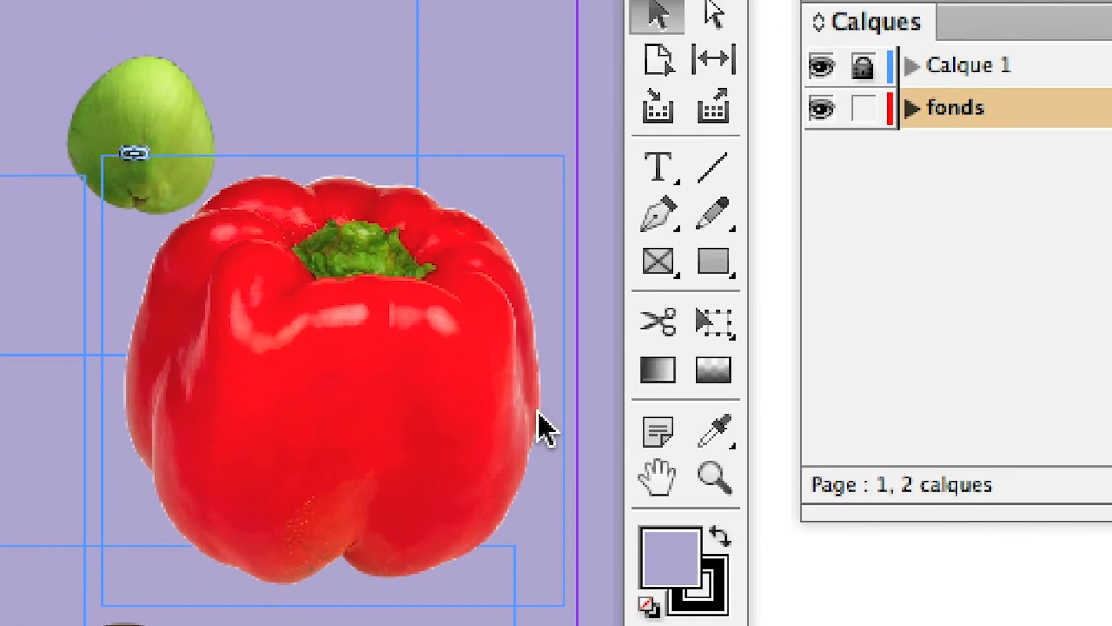
Step: Examine the cut-out edges of the pepper, the vacuum cleaner's handle opening and the teapot's handle against the coloured background
{"action": "scroll", "coordinate": [524, 434], "scroll_direction": "up", "scroll_amount": 3}
{"action": "scroll", "coordinate": [538, 409], "scroll_direction": "up", "scroll_amount": 5}
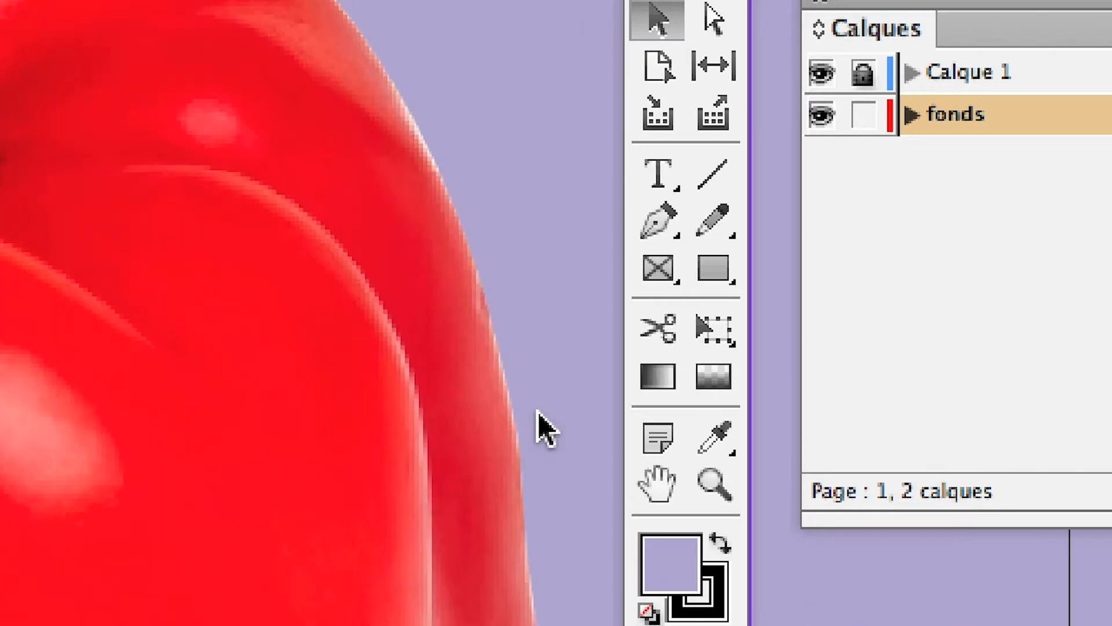
{"action": "scroll", "coordinate": [538, 412], "scroll_direction": "down", "scroll_amount": 5}
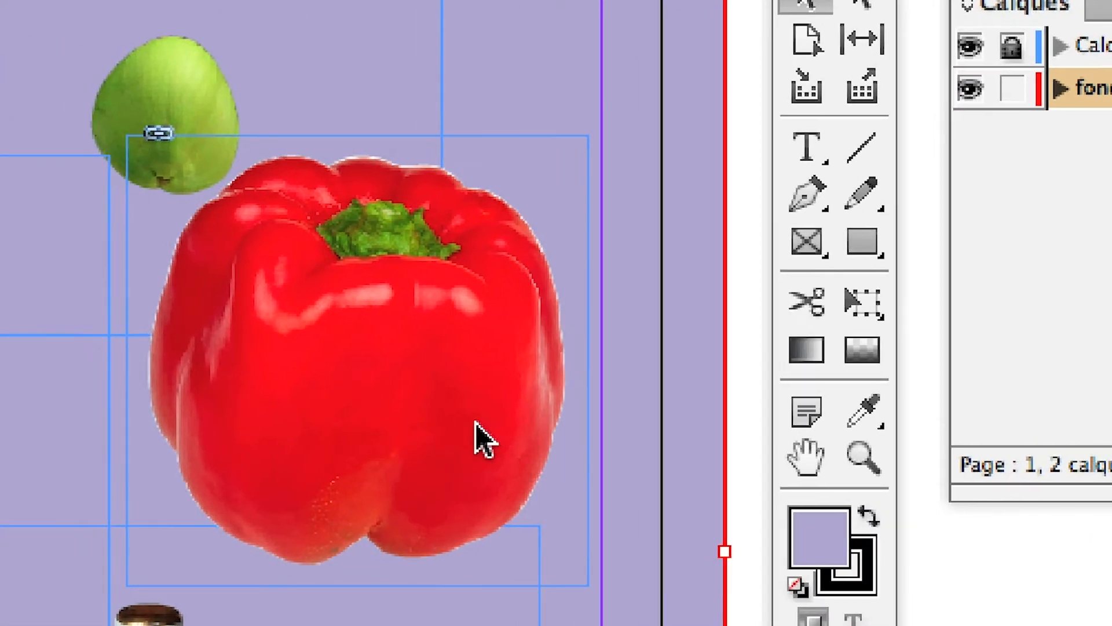
{"action": "scroll", "coordinate": [473, 440], "scroll_direction": "down", "scroll_amount": 3}
{"action": "scroll", "coordinate": [397, 472], "scroll_direction": "up", "scroll_amount": 4}
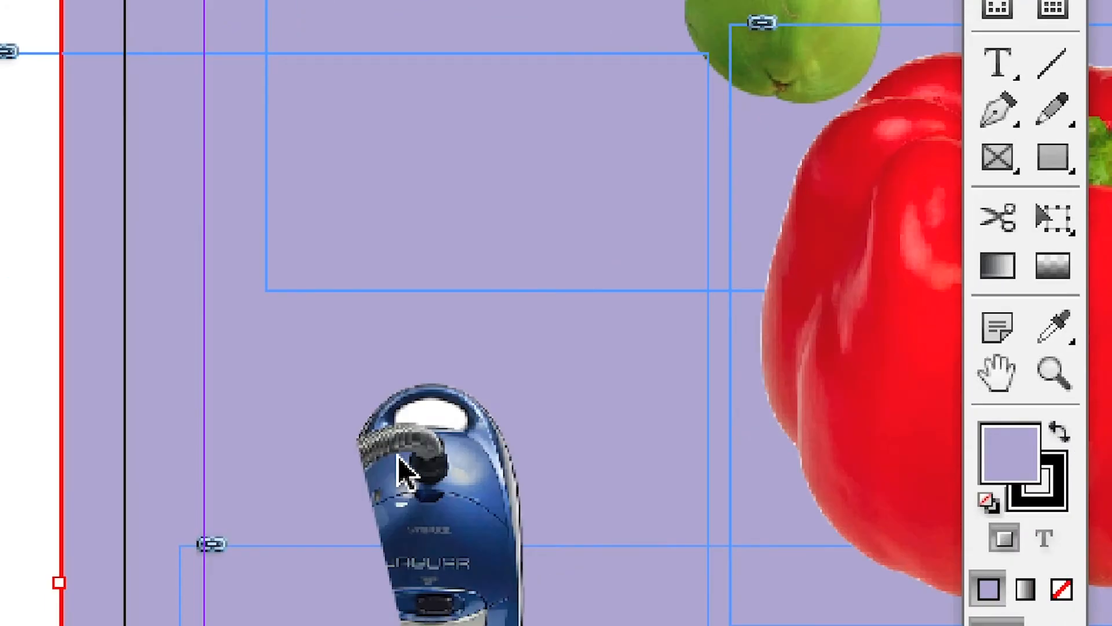
{"action": "scroll", "coordinate": [400, 473], "scroll_direction": "up", "scroll_amount": 5}
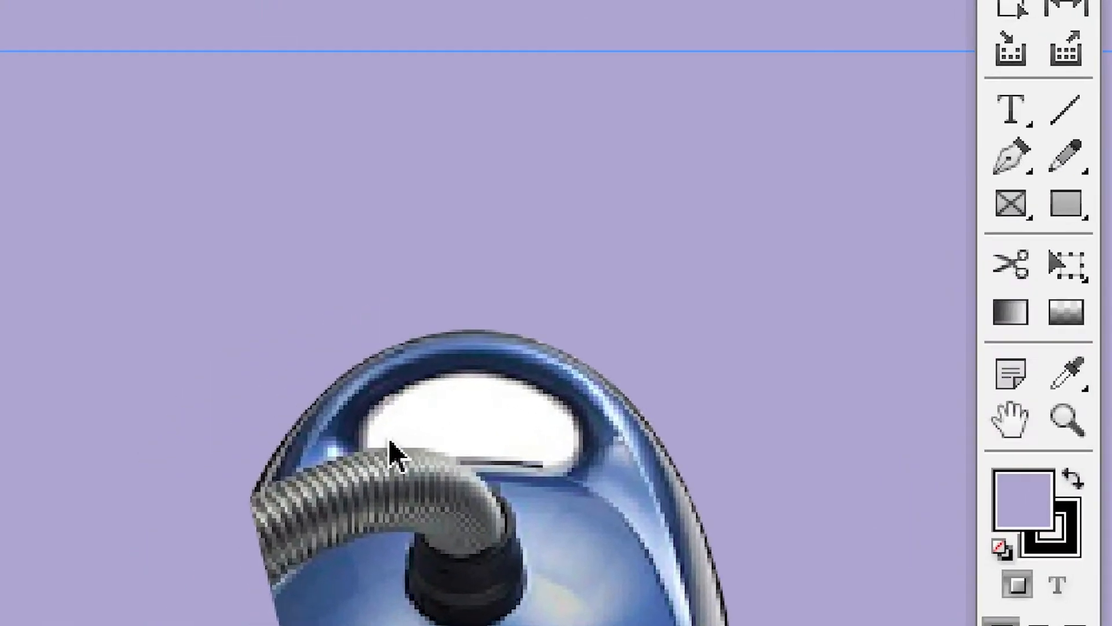
{"action": "scroll", "coordinate": [285, 428], "scroll_direction": "up", "scroll_amount": 3}
{"action": "scroll", "coordinate": [396, 443], "scroll_direction": "down", "scroll_amount": 5}
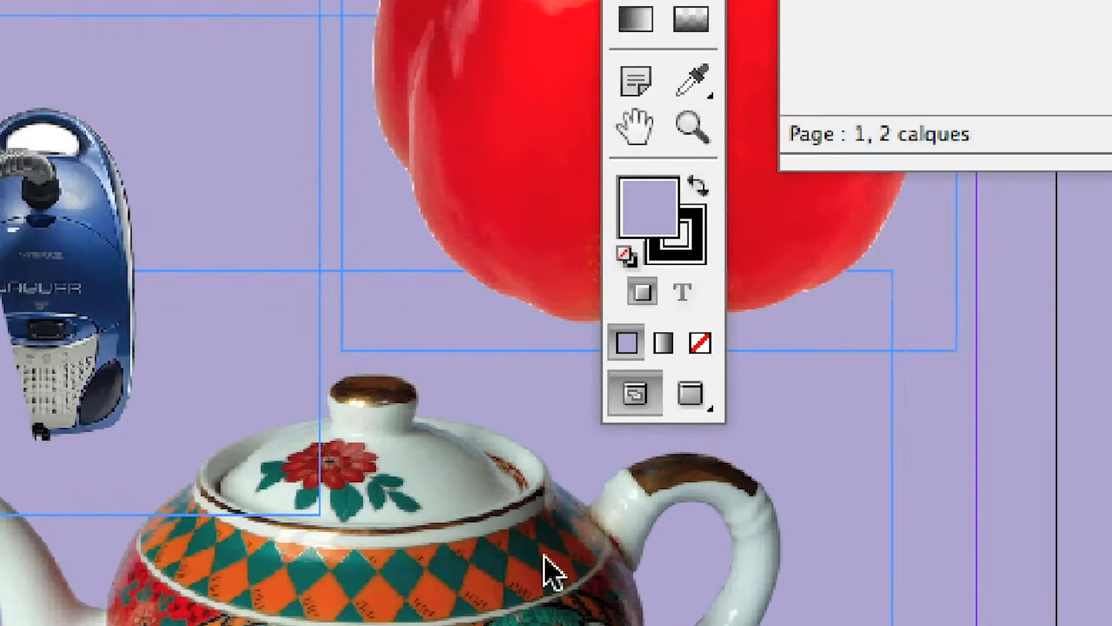
{"action": "scroll", "coordinate": [589, 597], "scroll_direction": "up", "scroll_amount": 5}
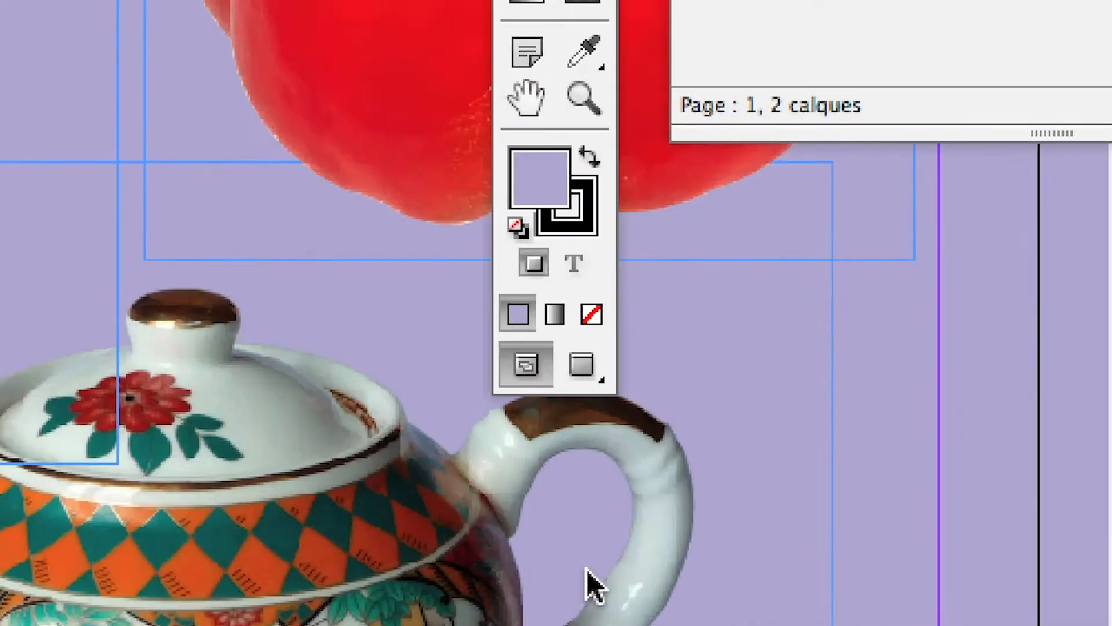
{"action": "scroll", "coordinate": [588, 583], "scroll_direction": "down", "scroll_amount": 5}
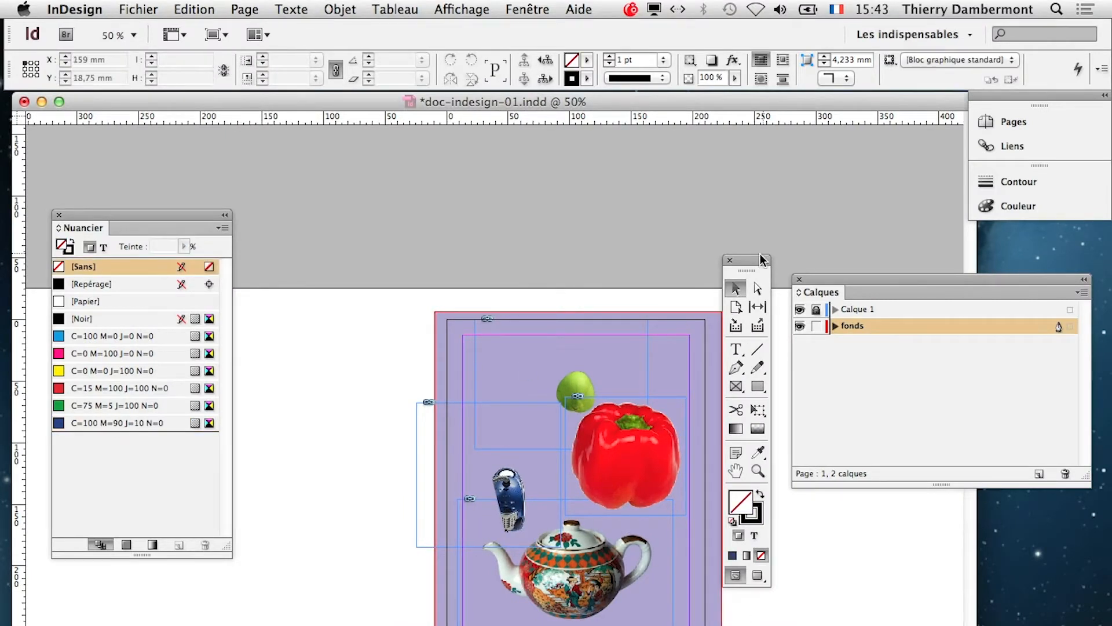
Step: Move the toolbox beside the page, remove the background rectangle's stroke and deselect it
{"action": "left_click_drag", "start_coordinate": [762, 260], "coordinate": [293, 210]}
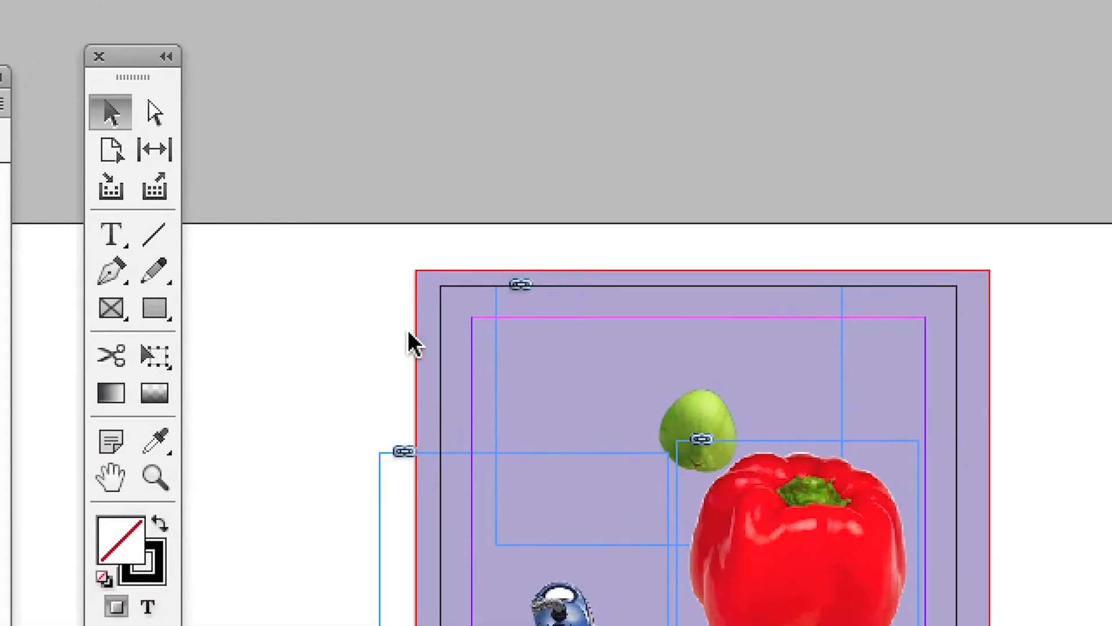
{"action": "left_click", "coordinate": [413, 339]}
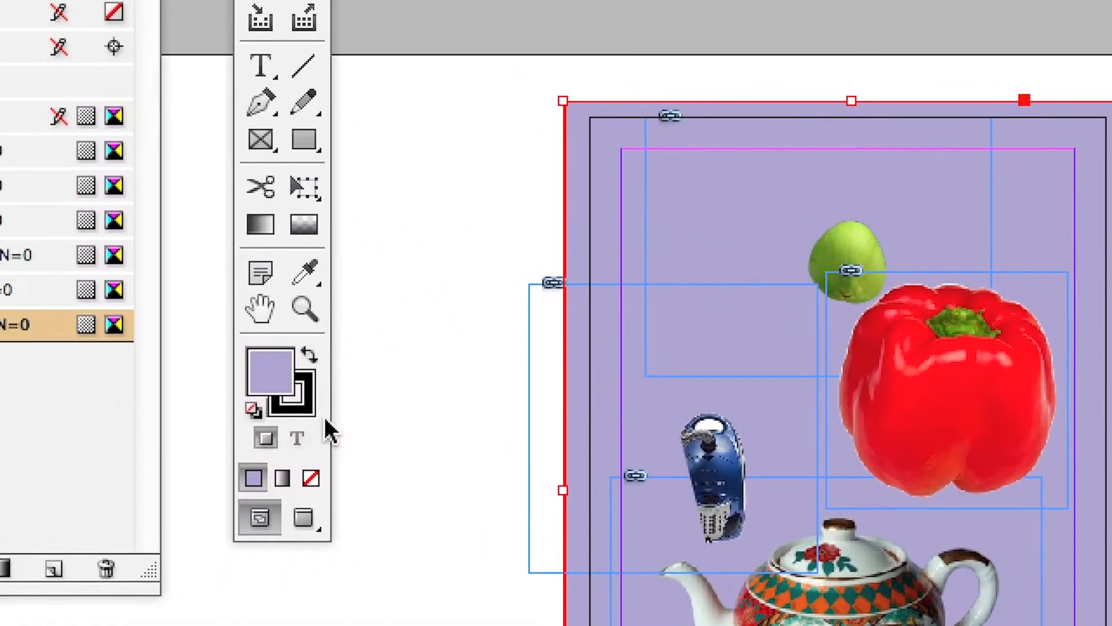
{"action": "left_click", "coordinate": [235, 389]}
{"action": "left_click", "coordinate": [250, 459]}
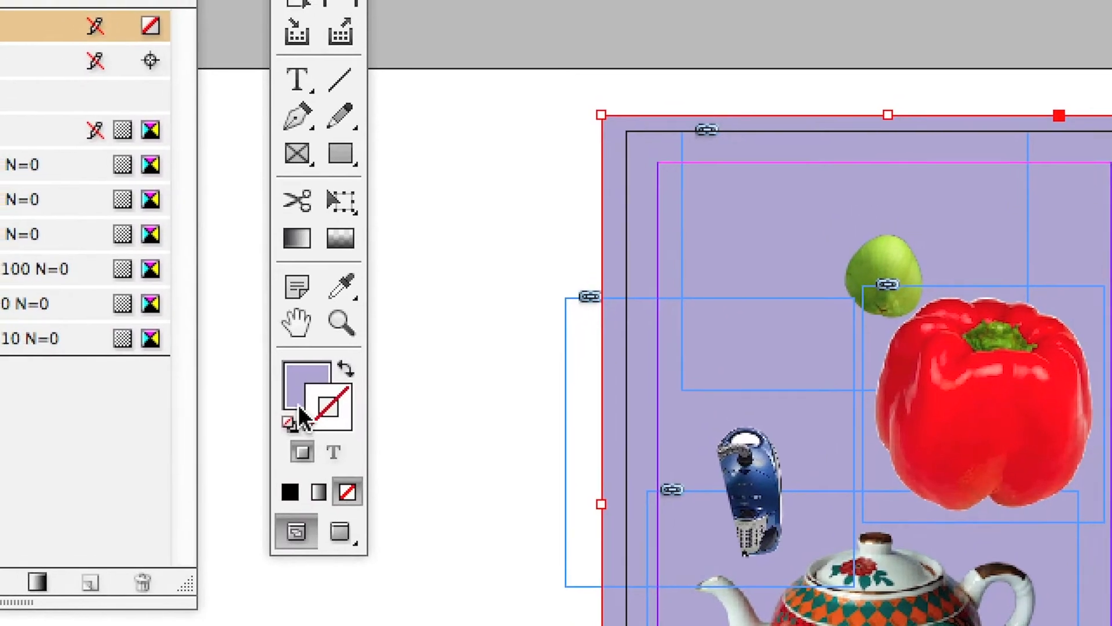
{"action": "left_click", "coordinate": [276, 370]}
{"action": "left_click", "coordinate": [397, 370]}
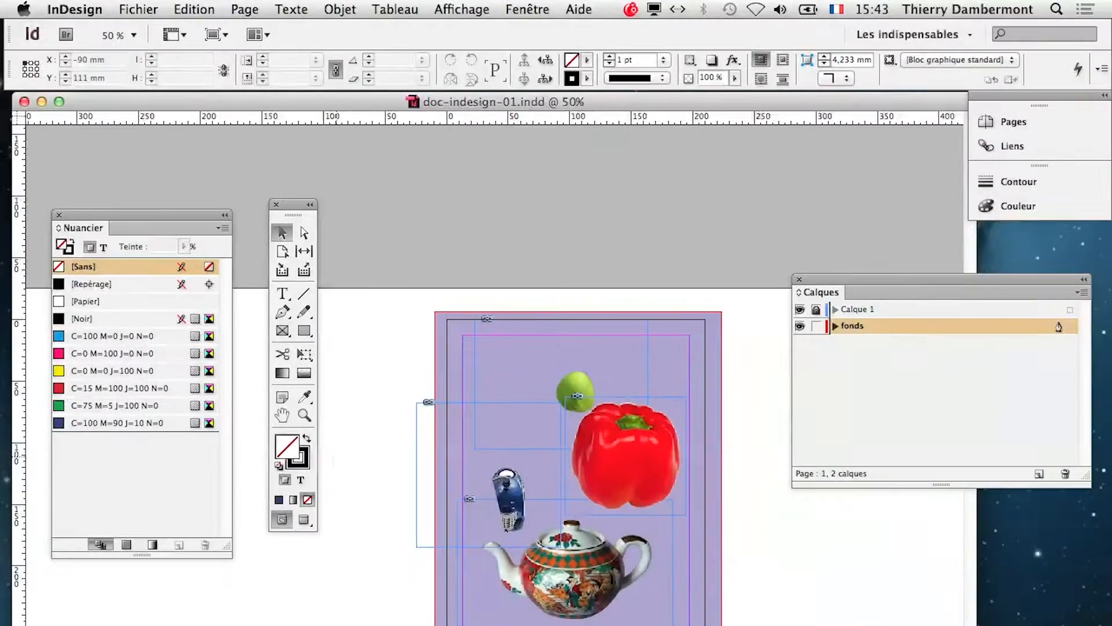
Step: Select the background rectangle, unlock Calque 1, move the rectangle onto that layer and check the layer's contents
{"action": "left_click", "coordinate": [439, 372]}
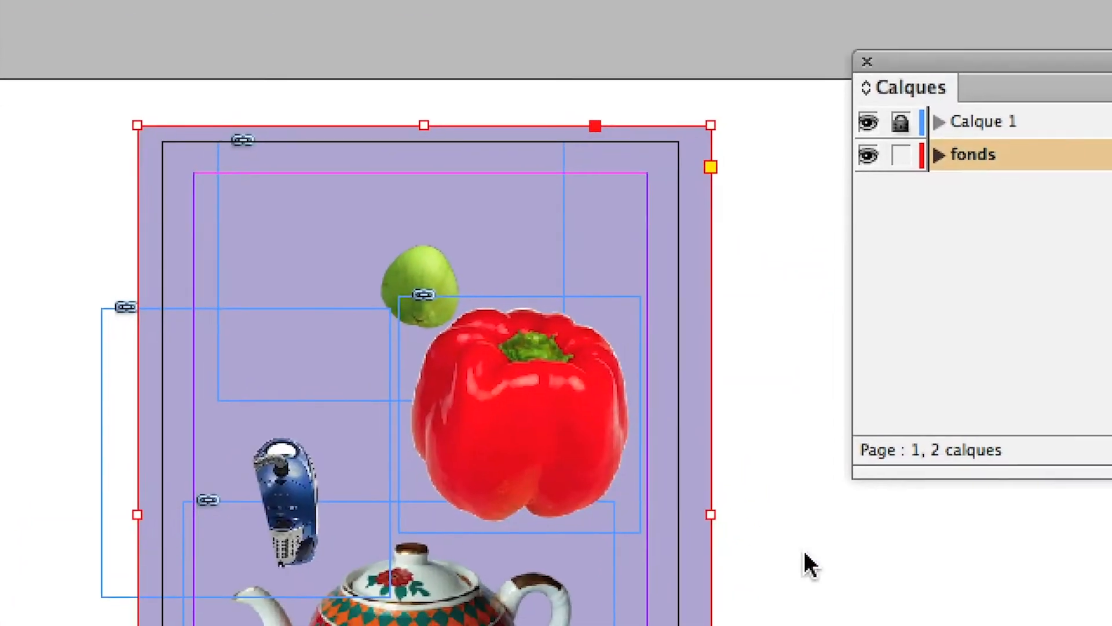
{"action": "left_click", "coordinate": [803, 550]}
{"action": "left_click", "coordinate": [698, 552]}
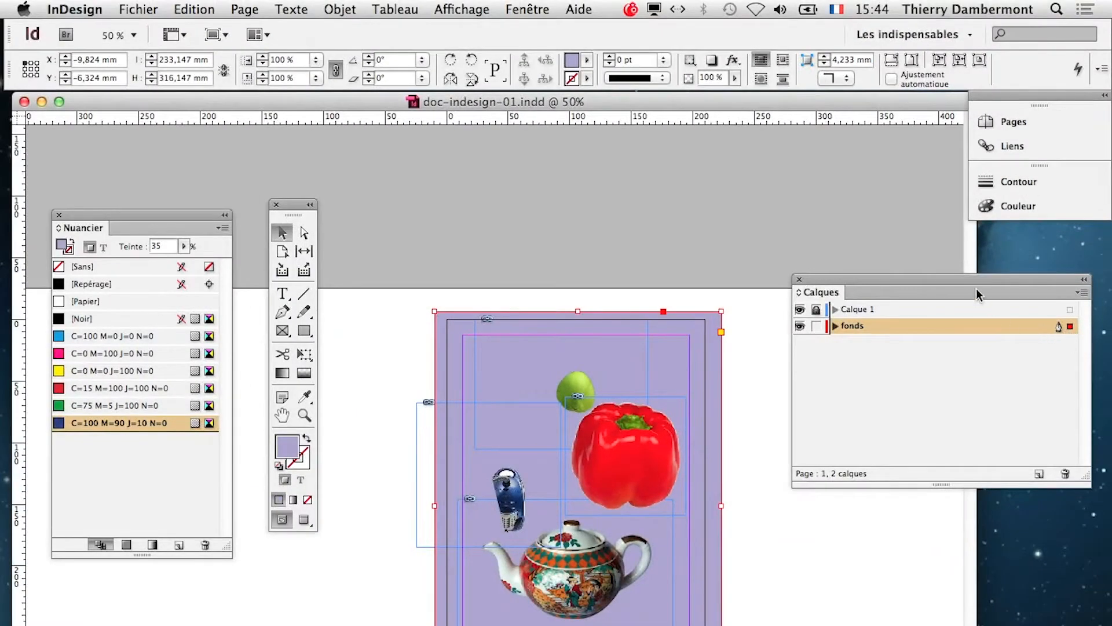
{"action": "left_click_drag", "start_coordinate": [976, 294], "coordinate": [527, 185]}
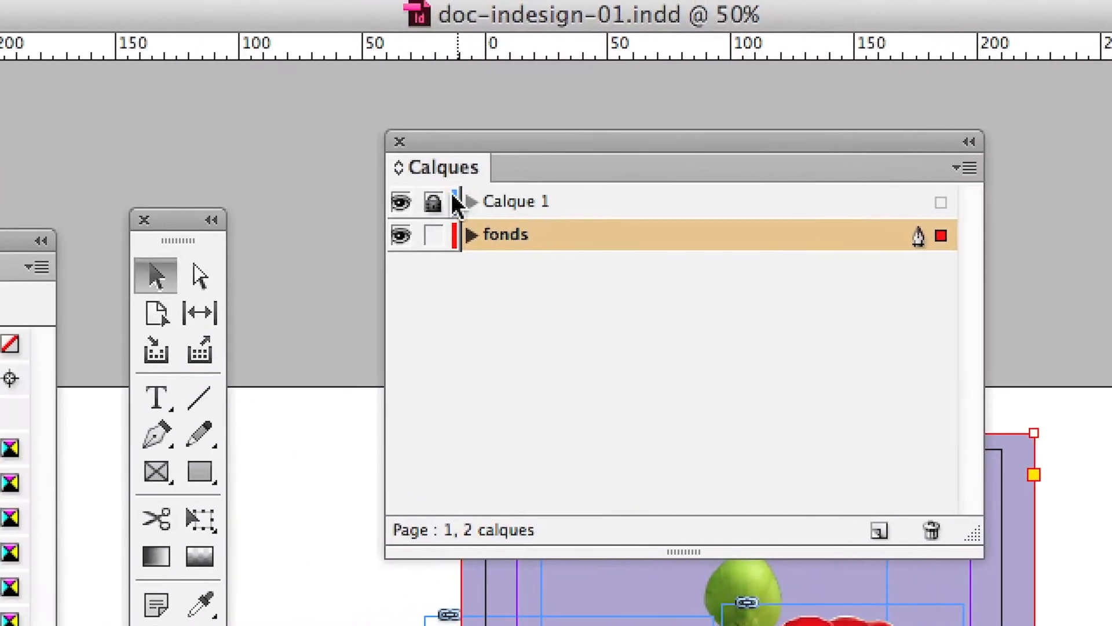
{"action": "left_click", "coordinate": [334, 186]}
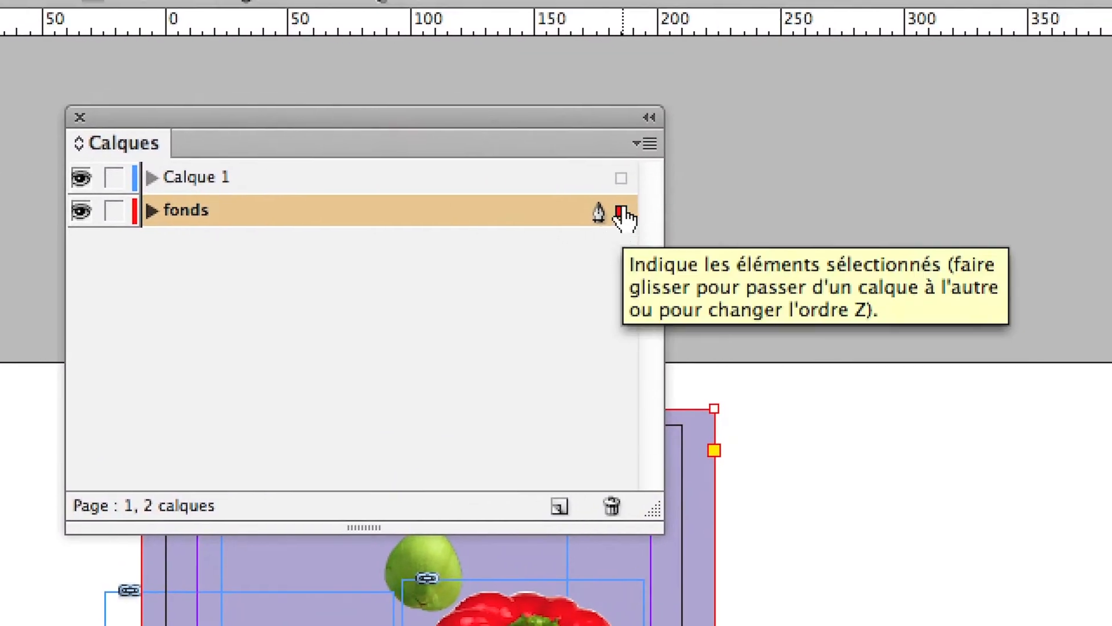
{"action": "left_click_drag", "start_coordinate": [663, 199], "coordinate": [663, 166]}
{"action": "left_click", "coordinate": [460, 190]}
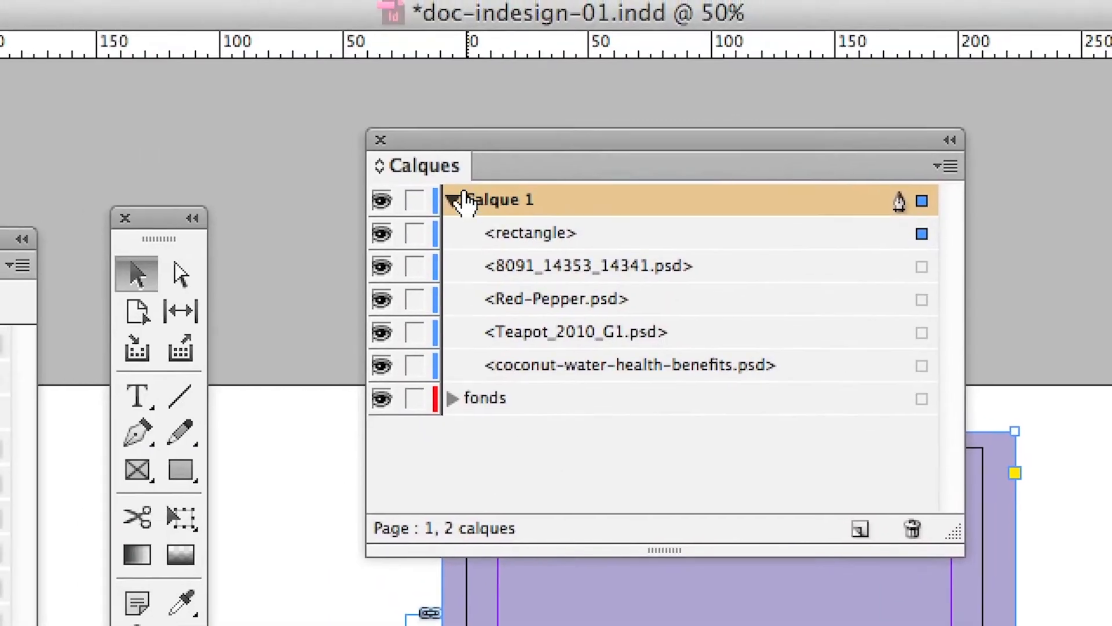
{"action": "left_click", "coordinate": [458, 199]}
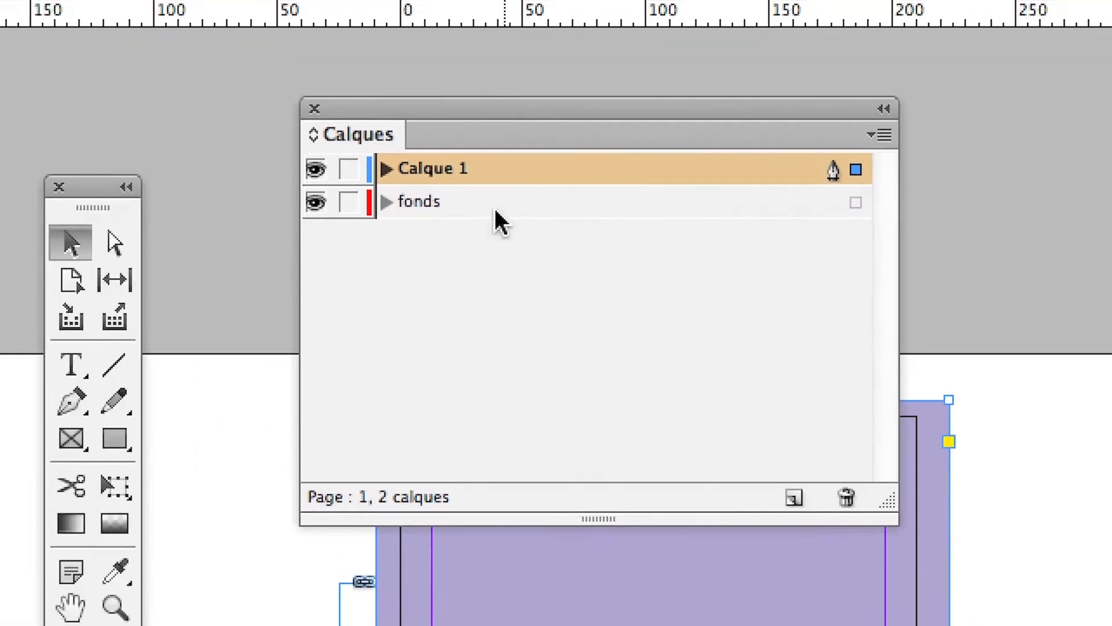
Step: Move the background rectangle back to the fonds layer, check Calque 1's contents and lock Calque 1 again
{"action": "left_click", "coordinate": [489, 212]}
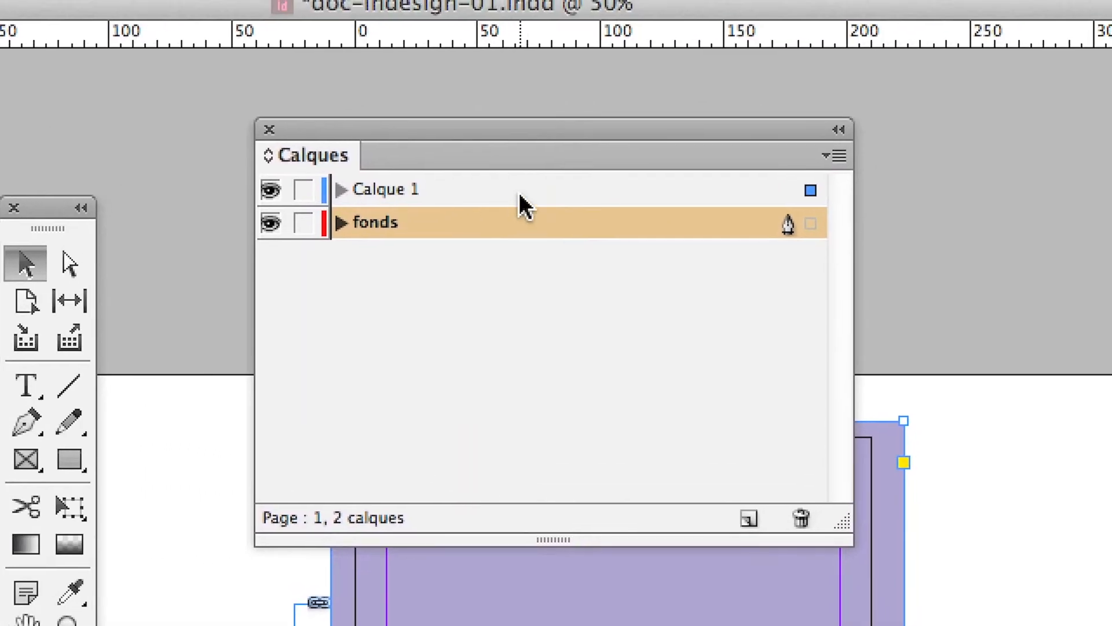
{"action": "left_click", "coordinate": [543, 183]}
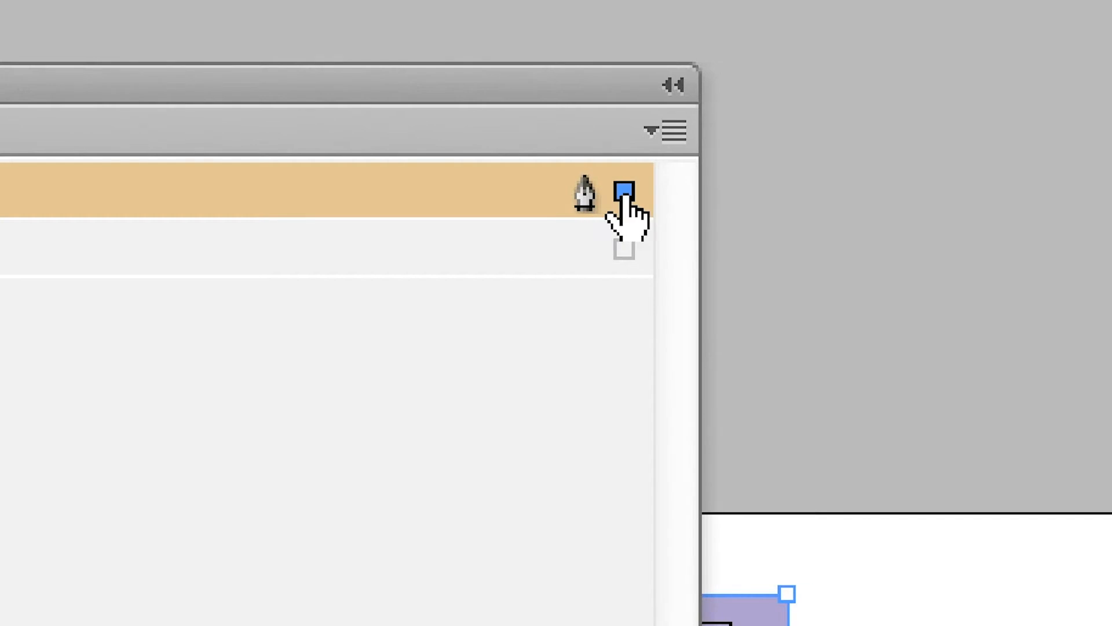
{"action": "left_click_drag", "start_coordinate": [625, 197], "coordinate": [624, 251]}
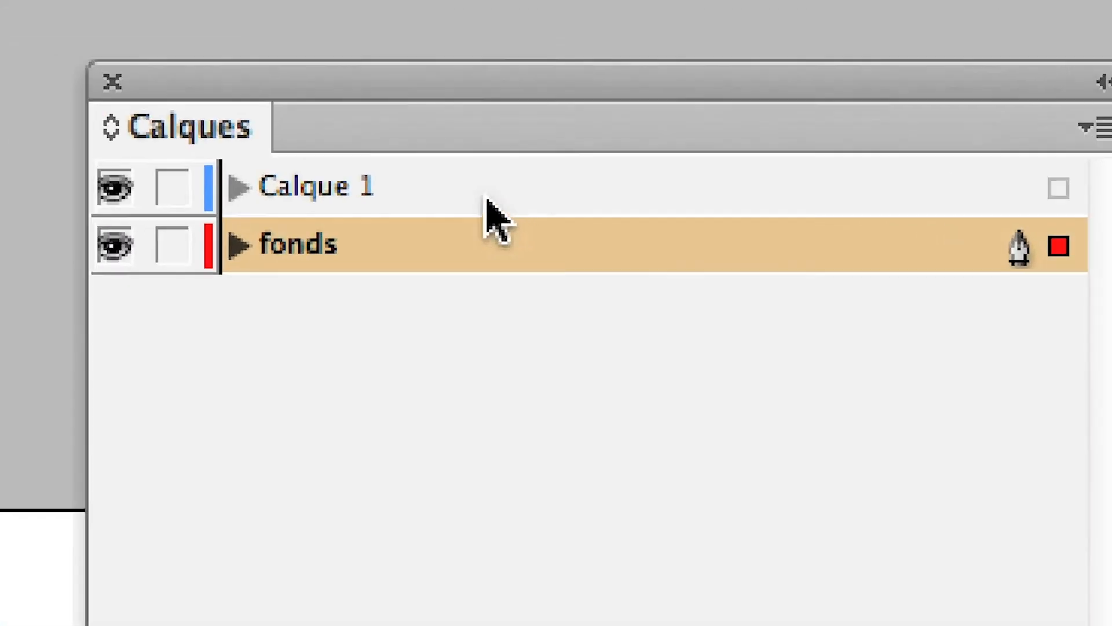
{"action": "left_click", "coordinate": [141, 162]}
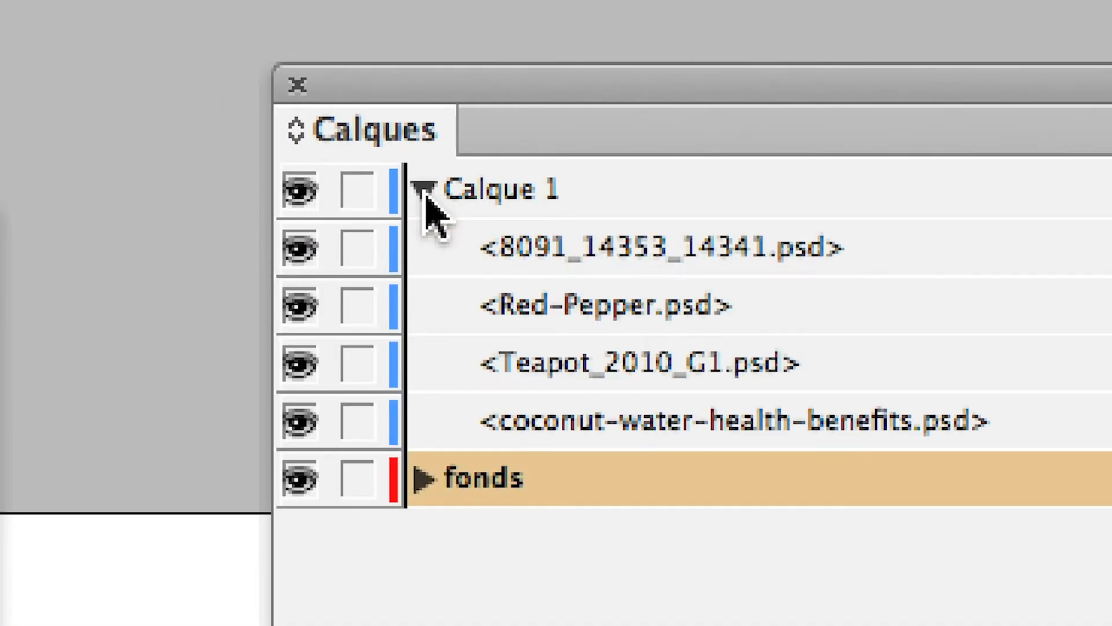
{"action": "left_click", "coordinate": [424, 189]}
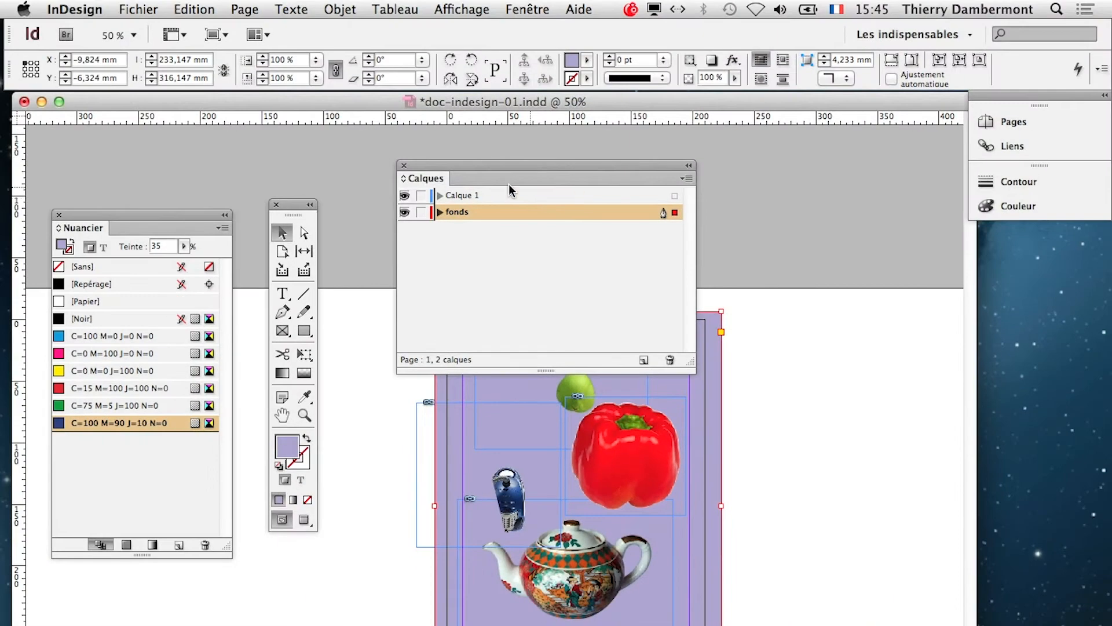
{"action": "left_click", "coordinate": [420, 196]}
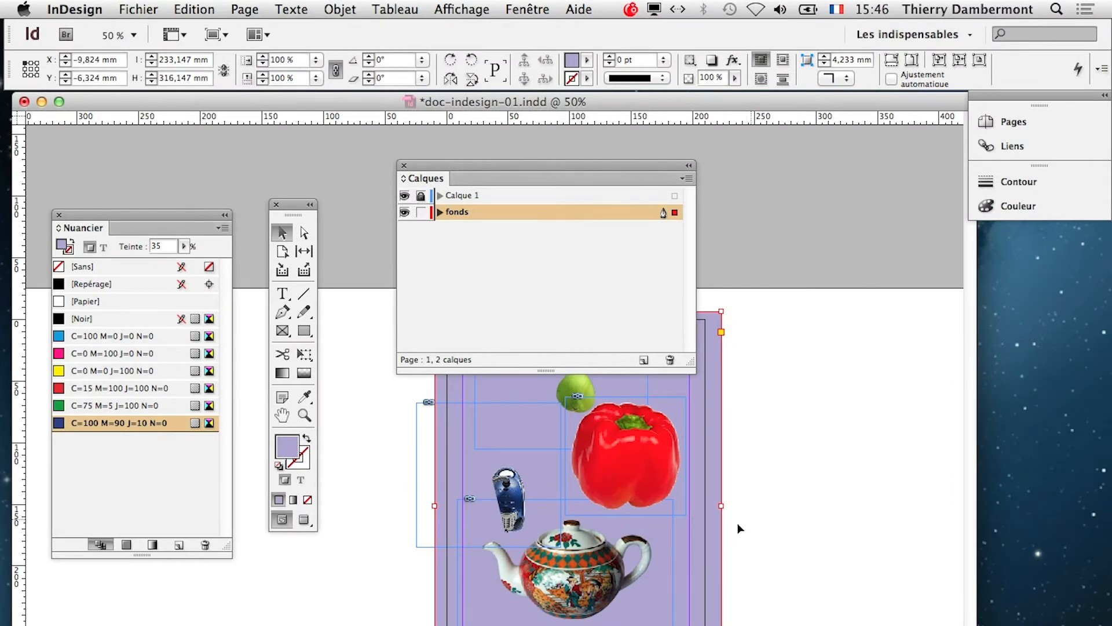
Step: Switch to Photoshop with the teapot image open
{"action": "key", "text": "super+Tab"}
{"action": "key", "text": "super+Tab"}
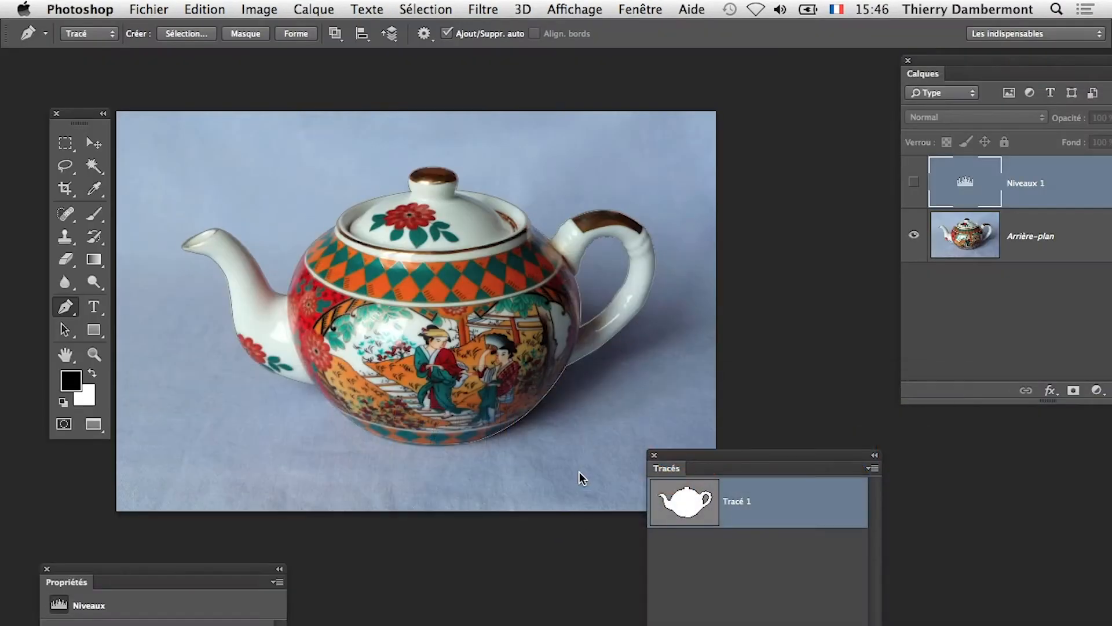
Step: Make the Niveaux 1 adjustment layer visible, save the teapot image and switch to InDesign
{"action": "left_click", "coordinate": [915, 182]}
{"action": "left_click", "coordinate": [162, 9]}
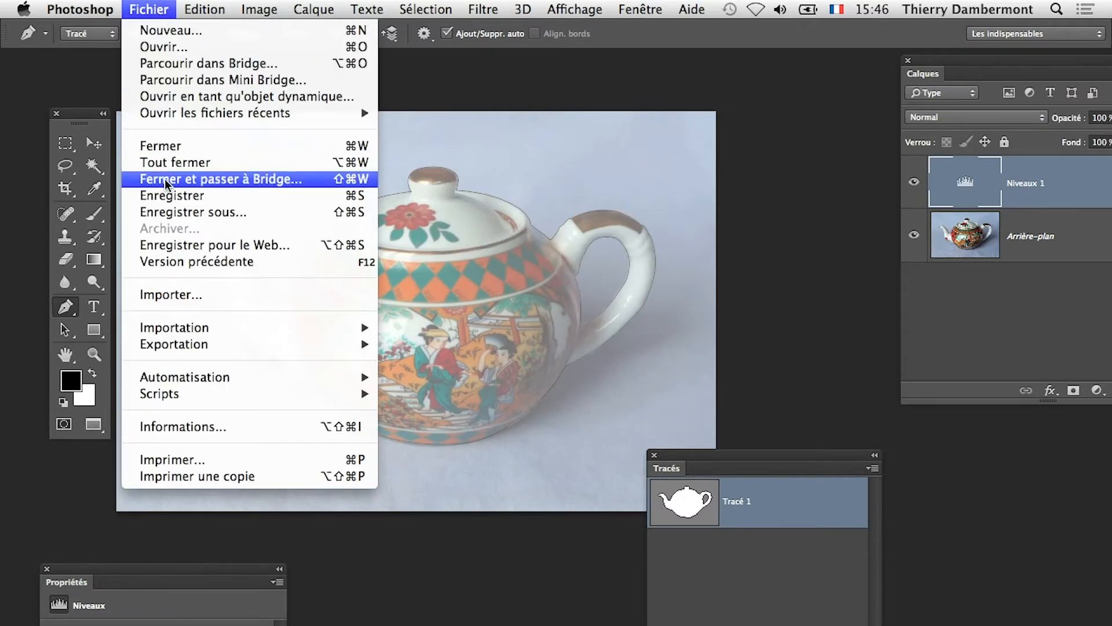
{"action": "left_click", "coordinate": [222, 199]}
{"action": "key", "text": "super+Tab"}
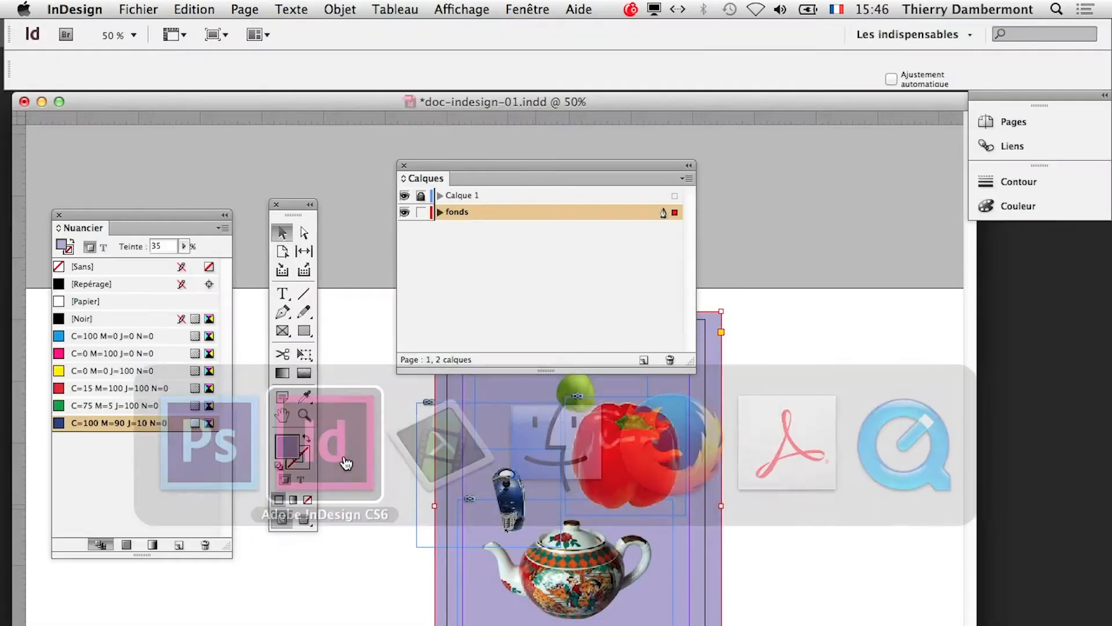
Step: Close the layers list and update all of the document's image links
{"action": "left_click", "coordinate": [402, 166]}
{"action": "left_click", "coordinate": [1020, 146]}
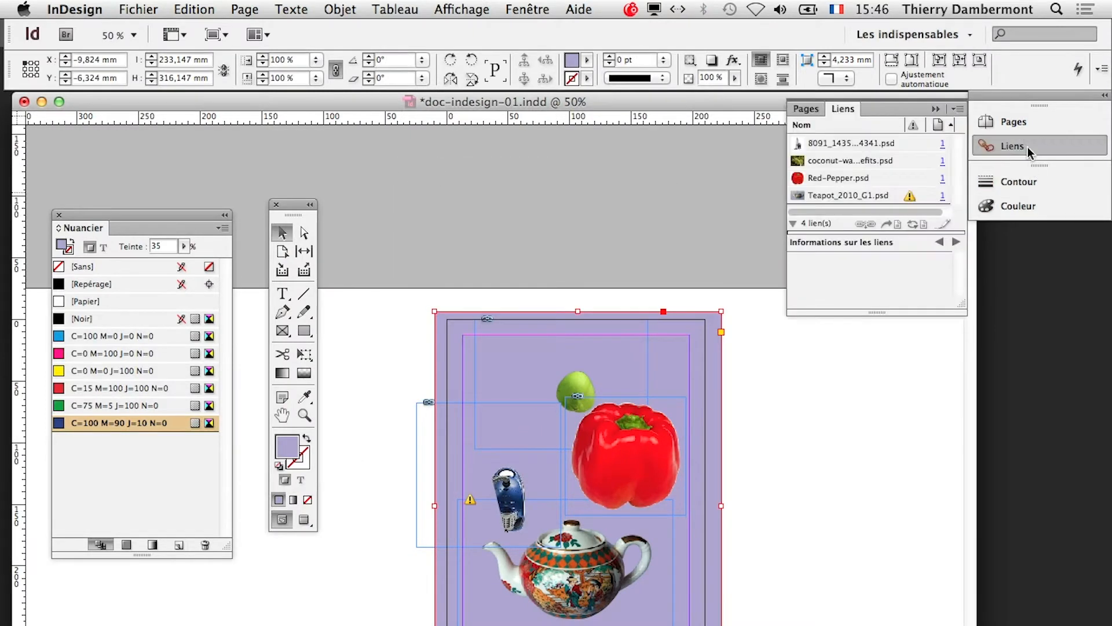
{"action": "left_click", "coordinate": [957, 109]}
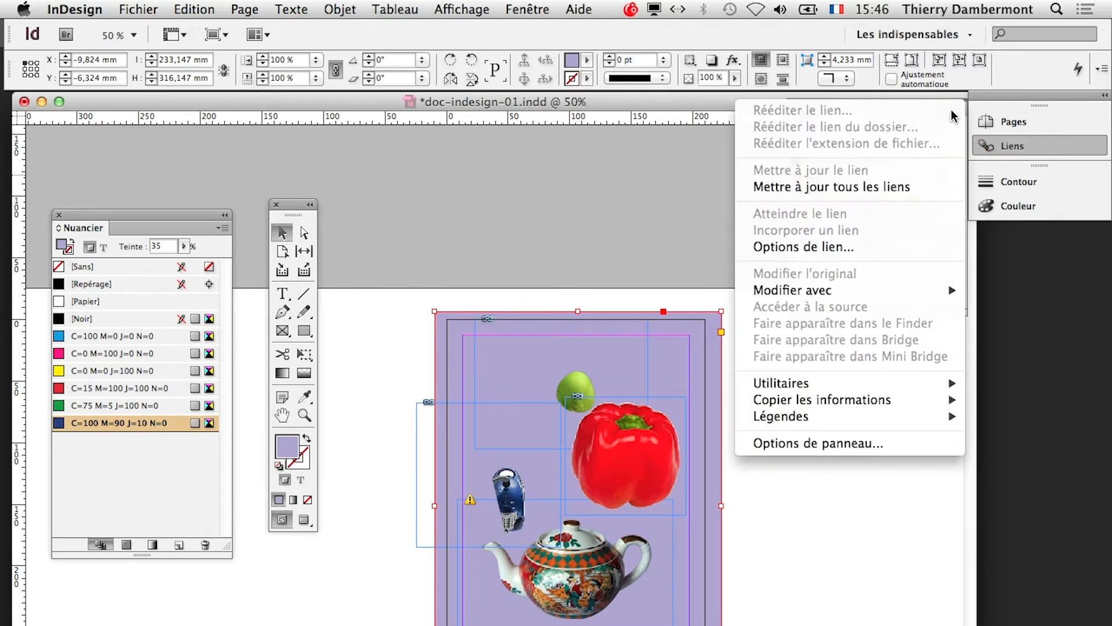
{"action": "left_click", "coordinate": [867, 186]}
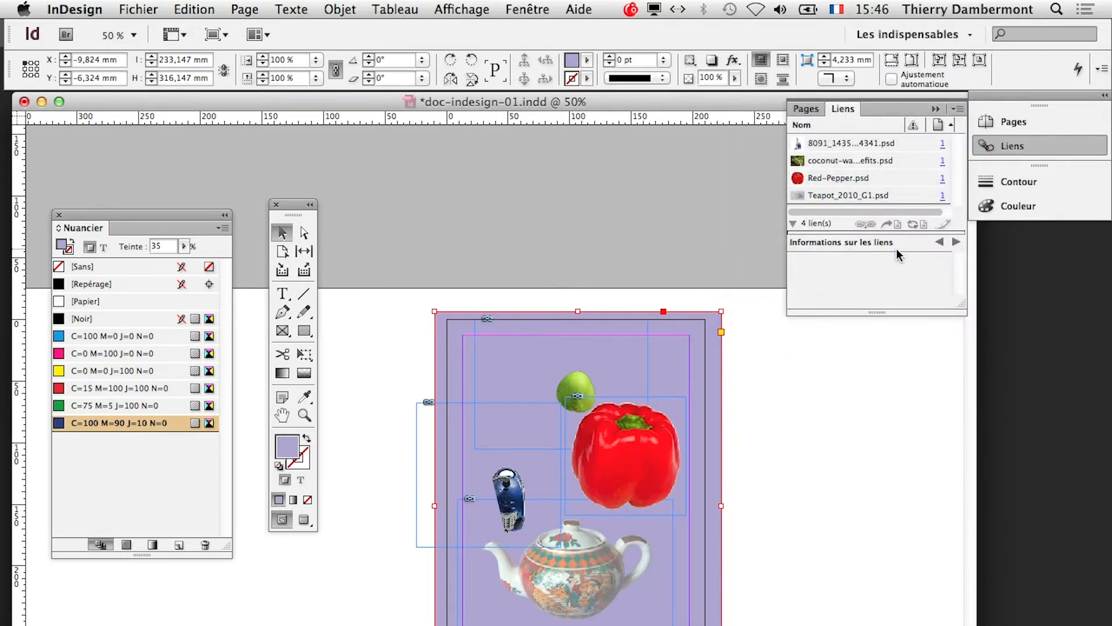
{"action": "left_click", "coordinate": [935, 108]}
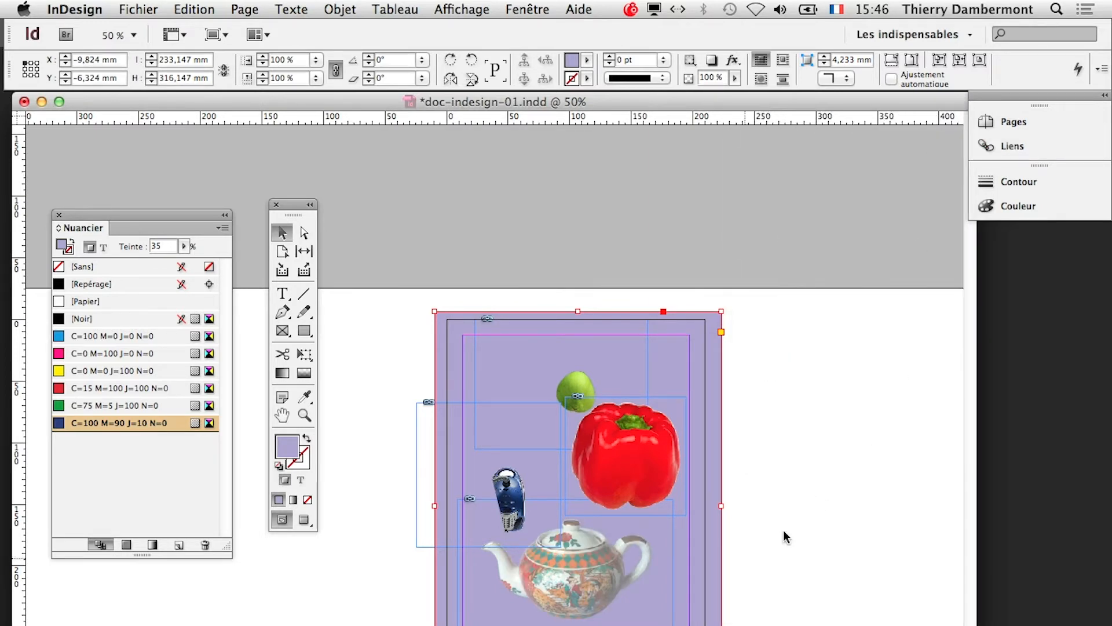
Step: Examine the updated teapot and the neighbouring images up close, at 400% and 200% magnification
{"action": "key", "text": "super+equal"}
{"action": "key", "text": "super+equal"}
{"action": "key", "text": "super+equal"}
{"action": "key", "text": "super+equal"}
{"action": "key", "text": "super+equal"}
{"action": "key", "text": "super+equal"}
{"action": "key", "text": "super+equal"}
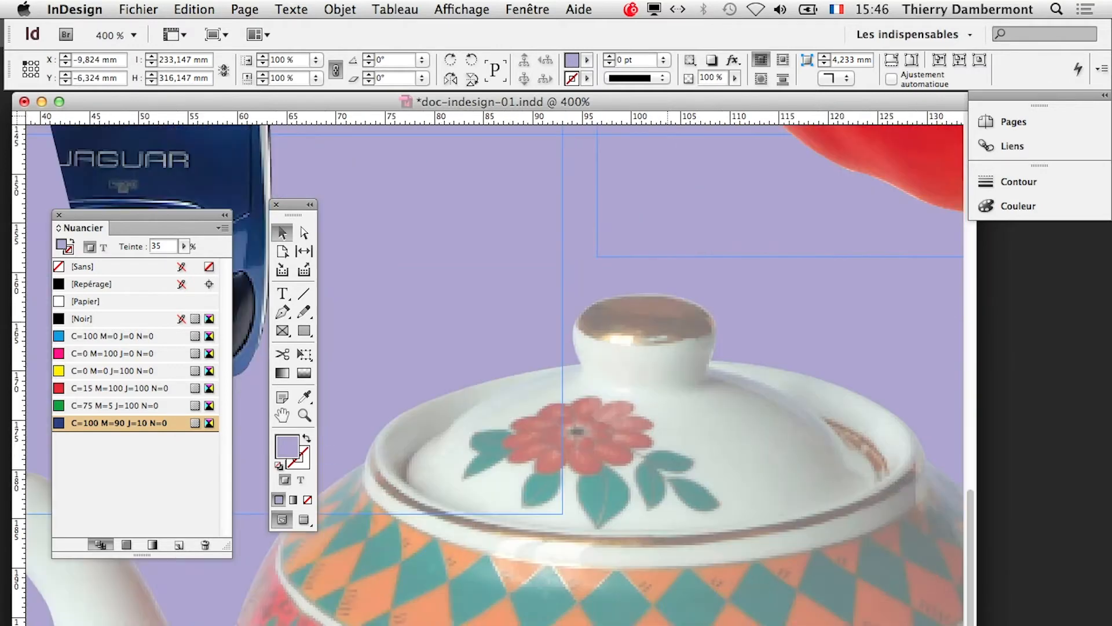
{"action": "key", "text": "super+minus"}
{"action": "key", "text": "super+minus"}
{"action": "scroll", "coordinate": [493, 371], "scroll_direction": "down", "scroll_amount": 5}
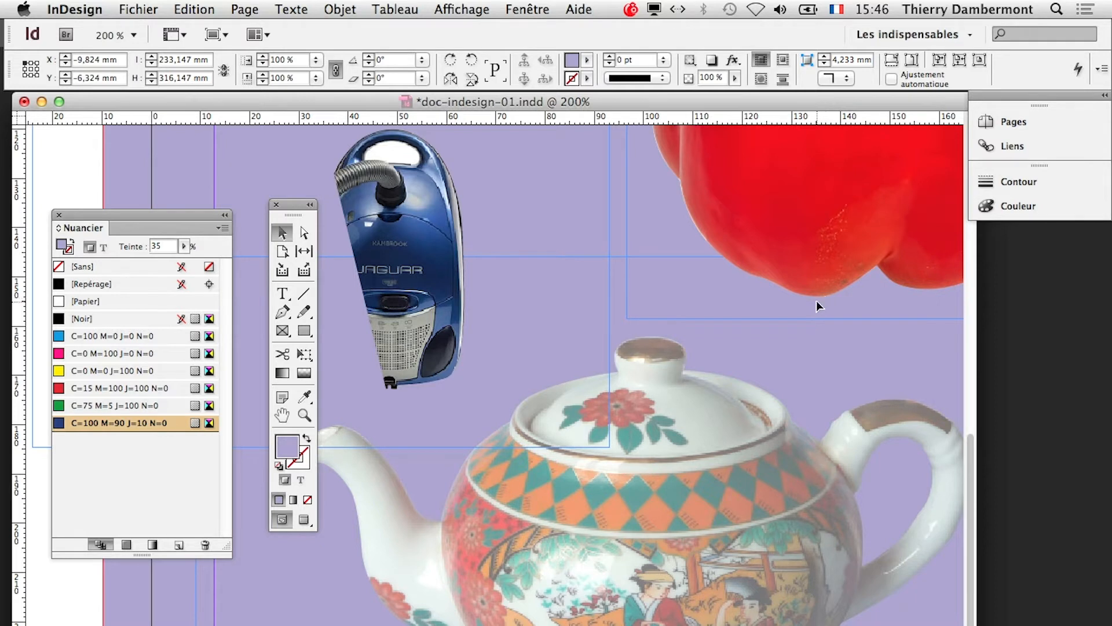
{"action": "left_click_drag", "start_coordinate": [753, 394], "coordinate": [701, 390]}
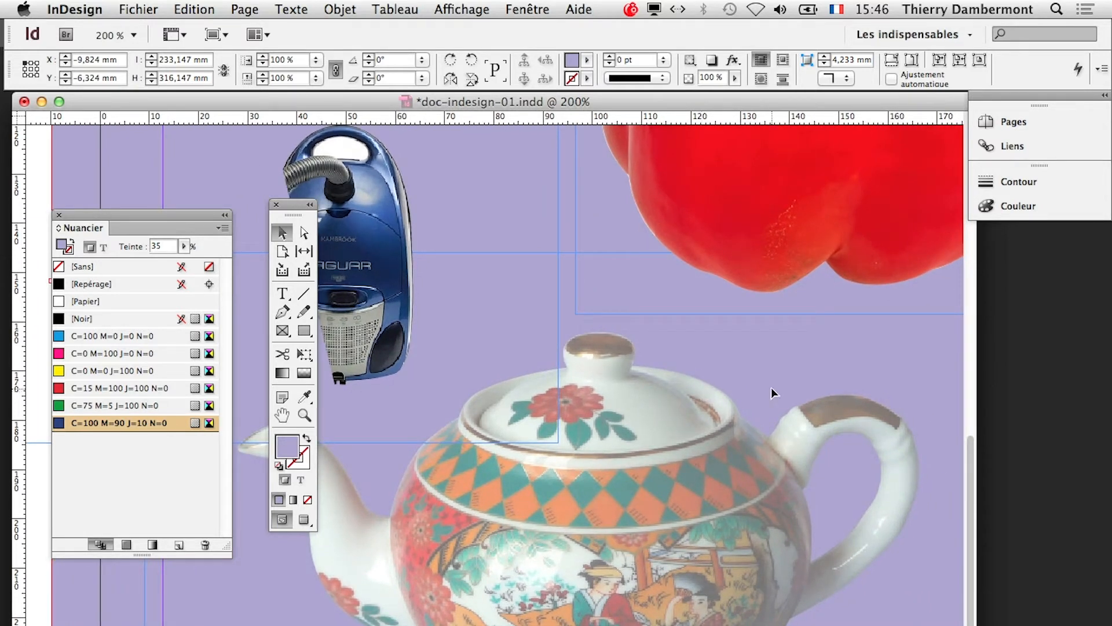
Step: Clear the view of the images by moving the toolbox aside and closing the Nuancier swatches
{"action": "left_click_drag", "start_coordinate": [299, 209], "coordinate": [54, 143]}
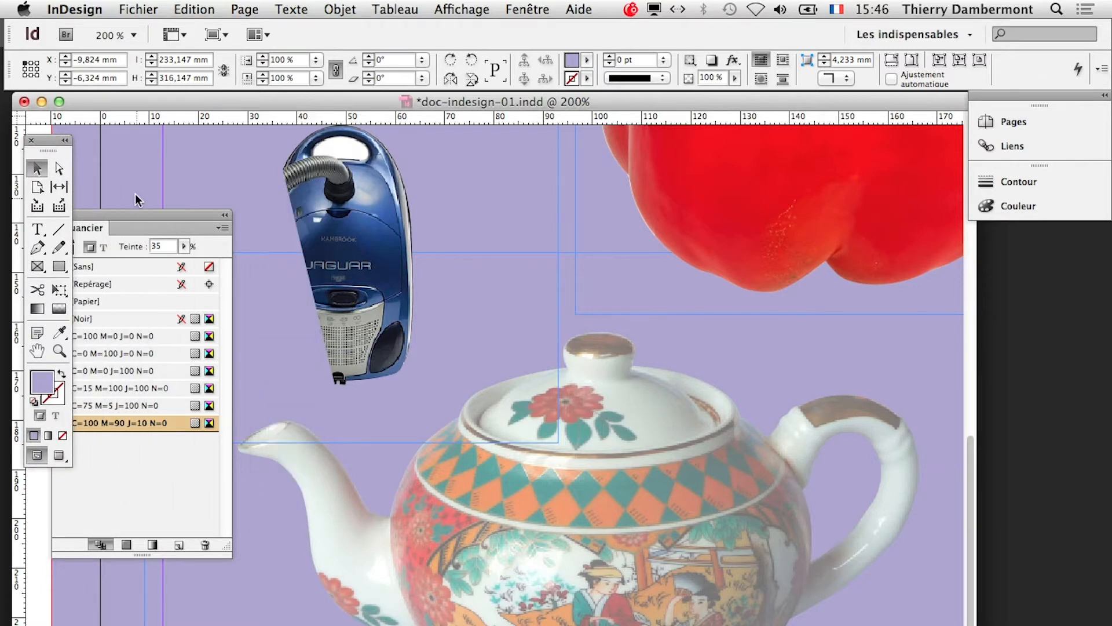
{"action": "left_click_drag", "start_coordinate": [131, 220], "coordinate": [177, 225]}
{"action": "left_click", "coordinate": [108, 220]}
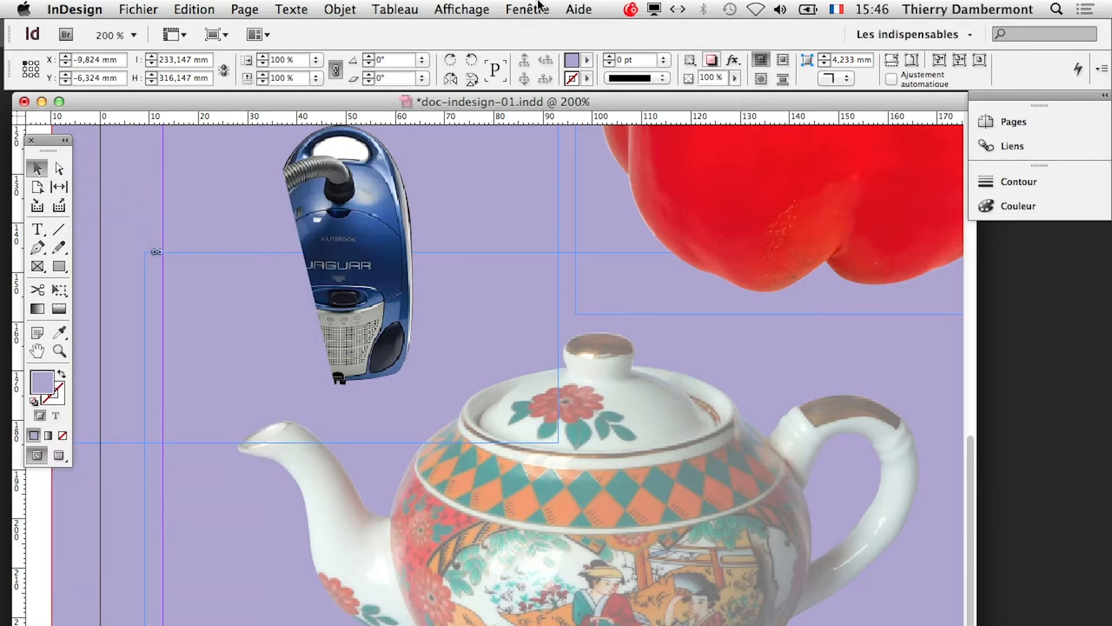
Step: Display the document's image links in a floating Liens panel detached from the dock, and enlarge it
{"action": "left_click", "coordinate": [533, 7]}
{"action": "left_click", "coordinate": [590, 272]}
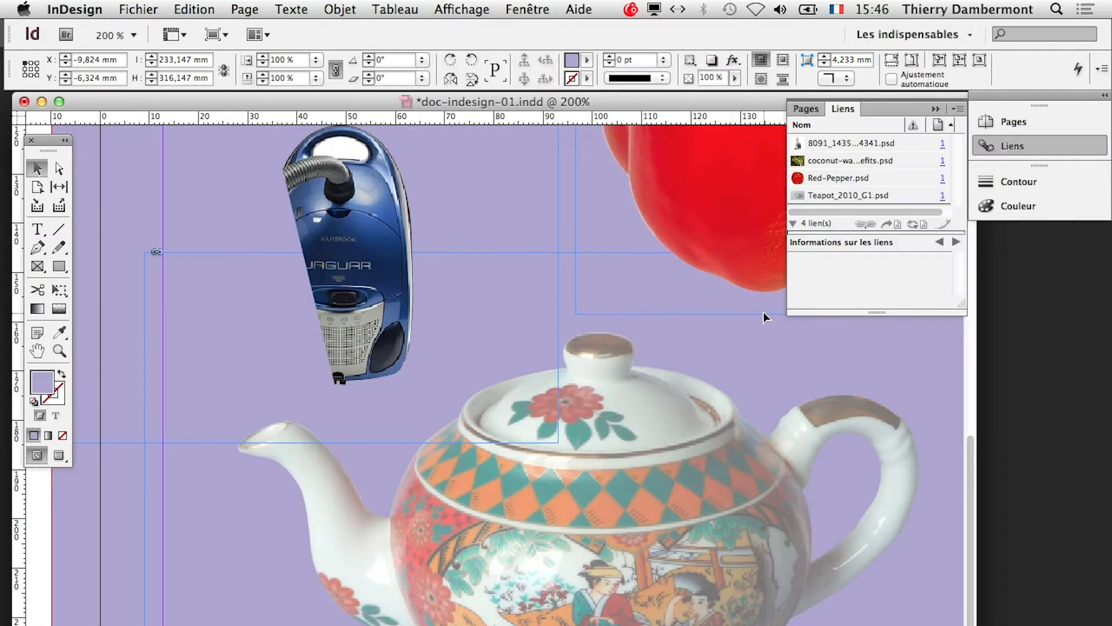
{"action": "left_click_drag", "start_coordinate": [963, 305], "coordinate": [963, 409]}
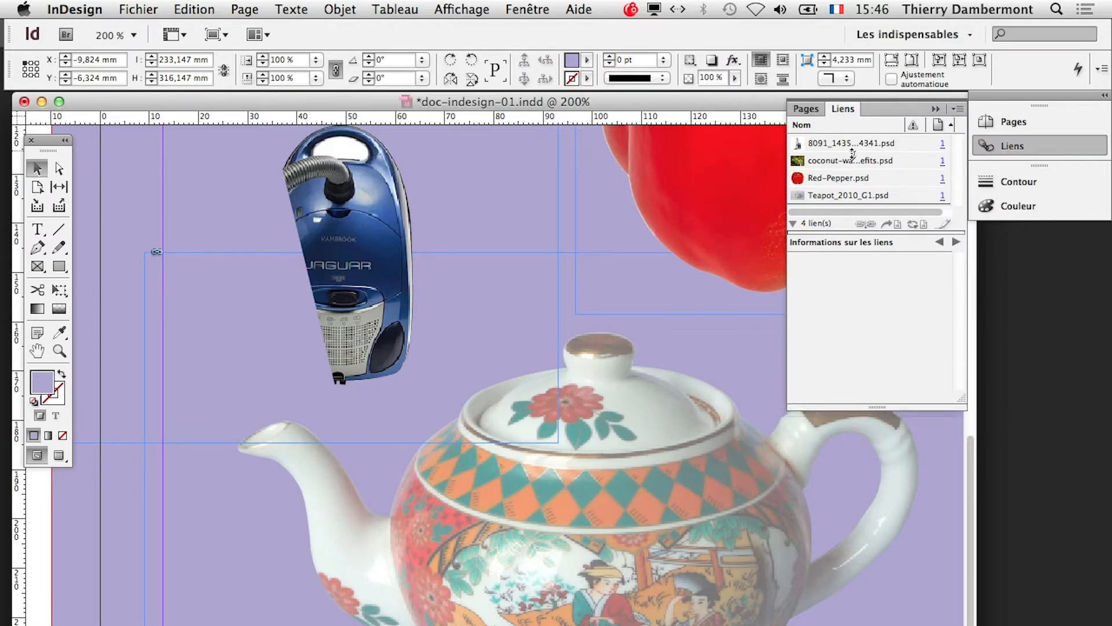
{"action": "left_click_drag", "start_coordinate": [840, 111], "coordinate": [354, 126]}
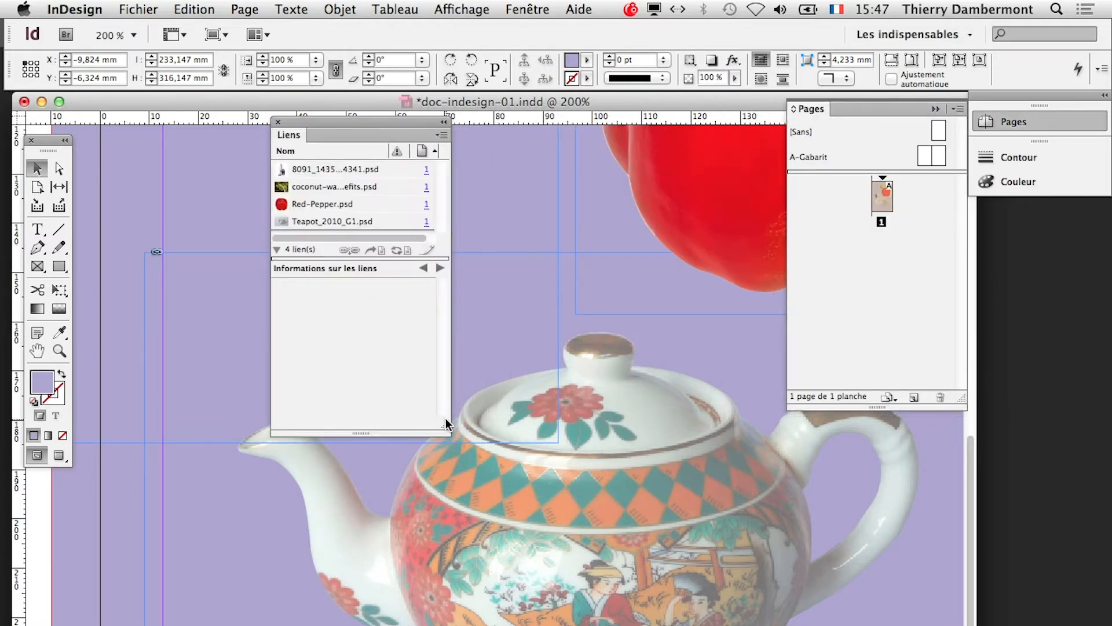
{"action": "left_click_drag", "start_coordinate": [449, 429], "coordinate": [599, 513]}
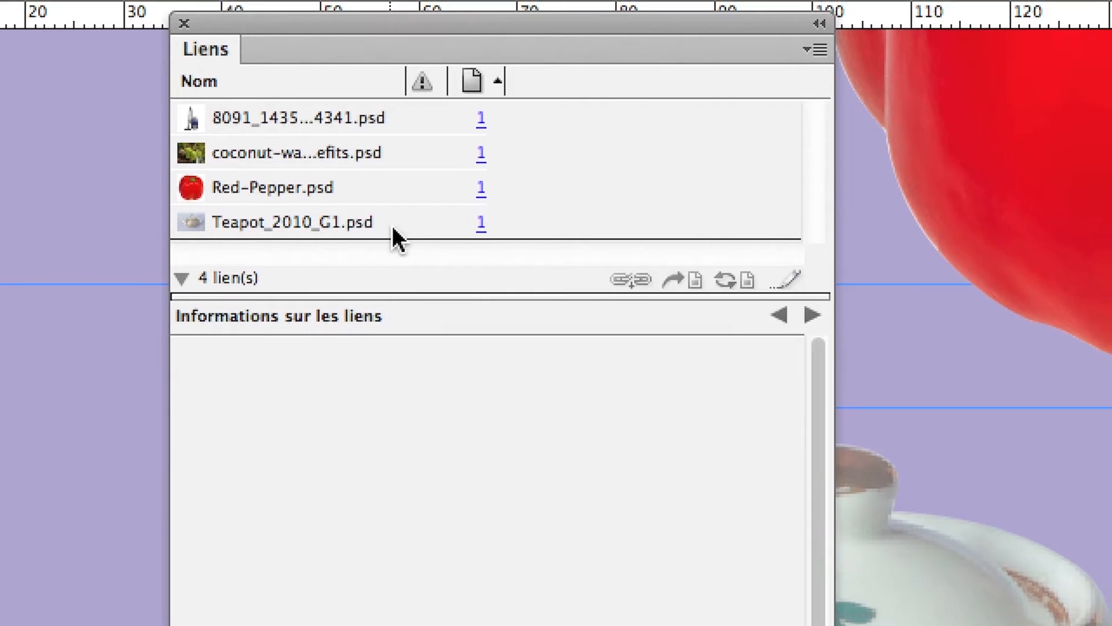
Step: Select the Teapot_2010_G1.psd link, collapse its link information and open the original for editing in Photoshop
{"action": "left_click", "coordinate": [391, 225]}
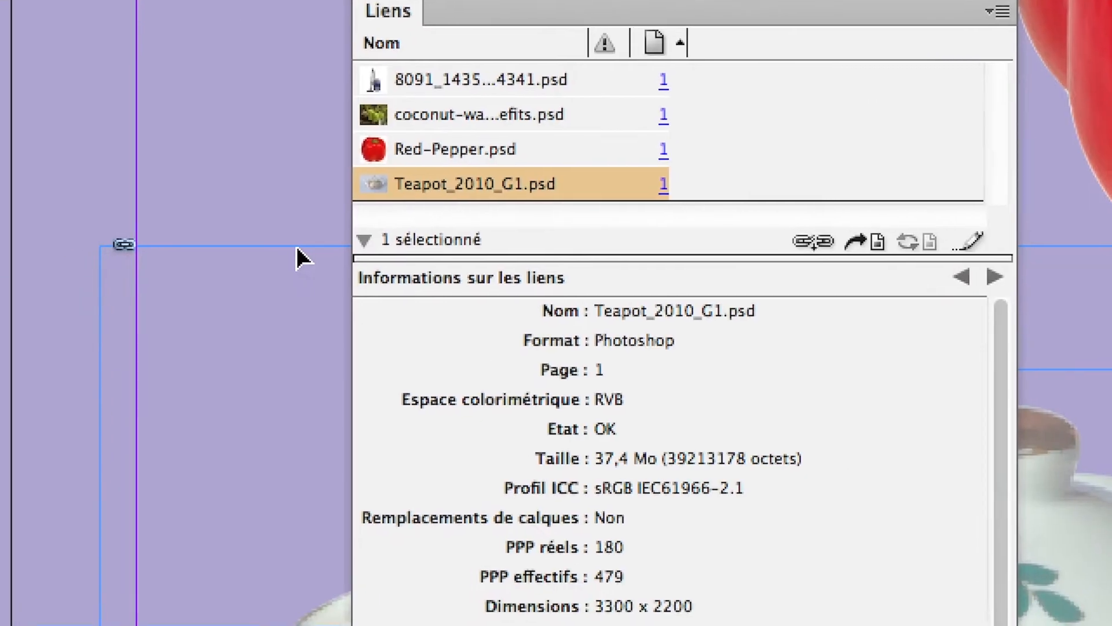
{"action": "left_click", "coordinate": [179, 284]}
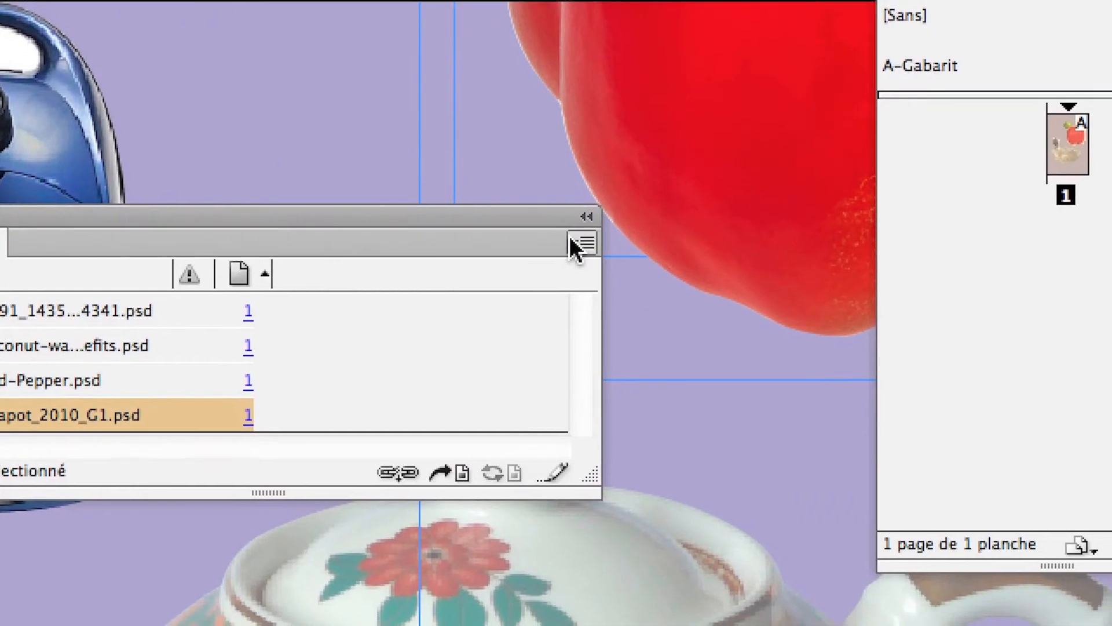
{"action": "left_click", "coordinate": [555, 157]}
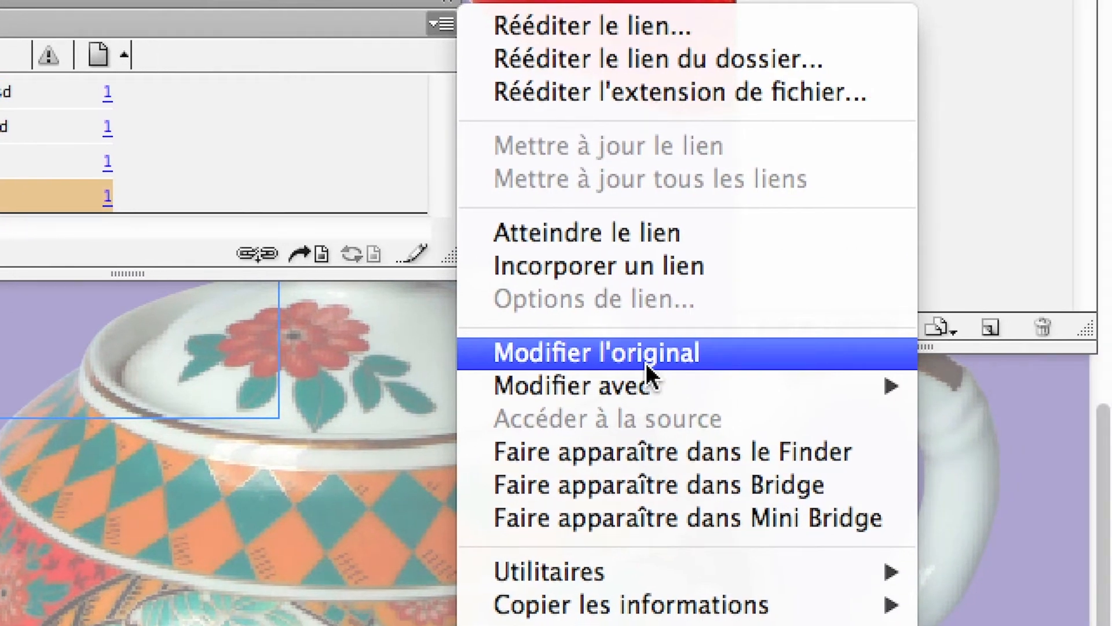
{"action": "left_click", "coordinate": [647, 364]}
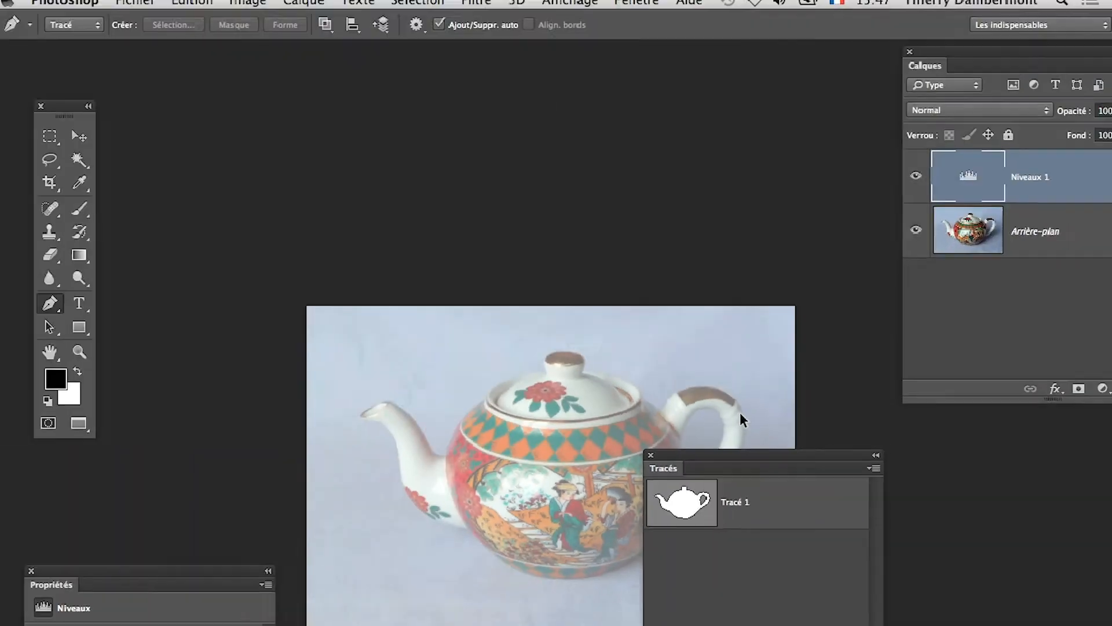
Step: Hide the Niveaux 1 adjustment layer, save the teapot image and return to InDesign
{"action": "left_click_drag", "start_coordinate": [603, 372], "coordinate": [528, 241]}
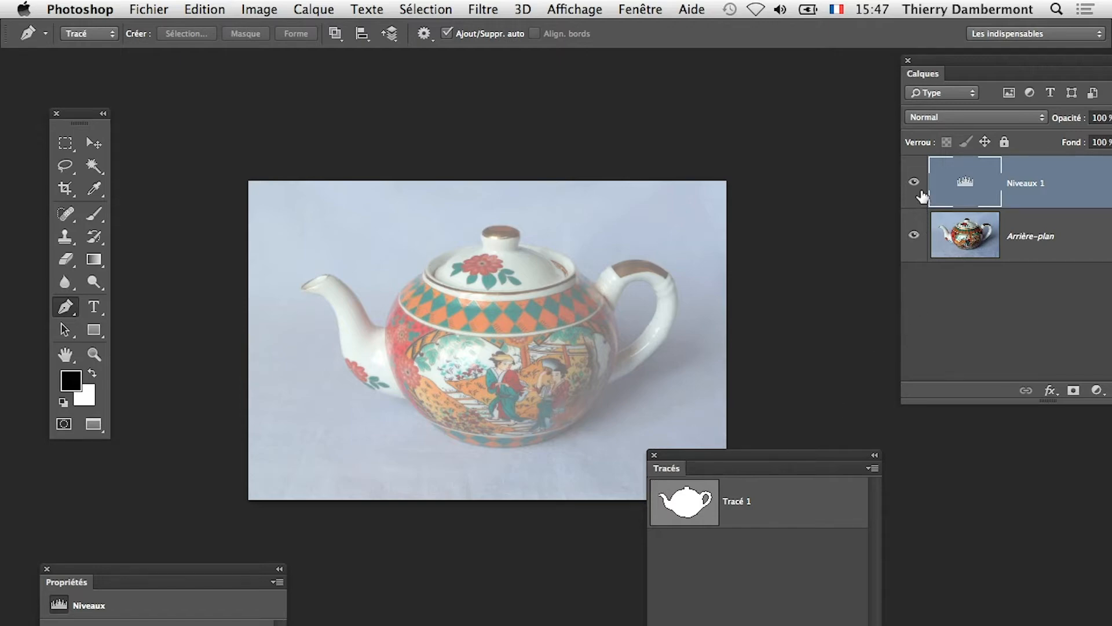
{"action": "left_click_drag", "start_coordinate": [928, 60], "coordinate": [799, 81]}
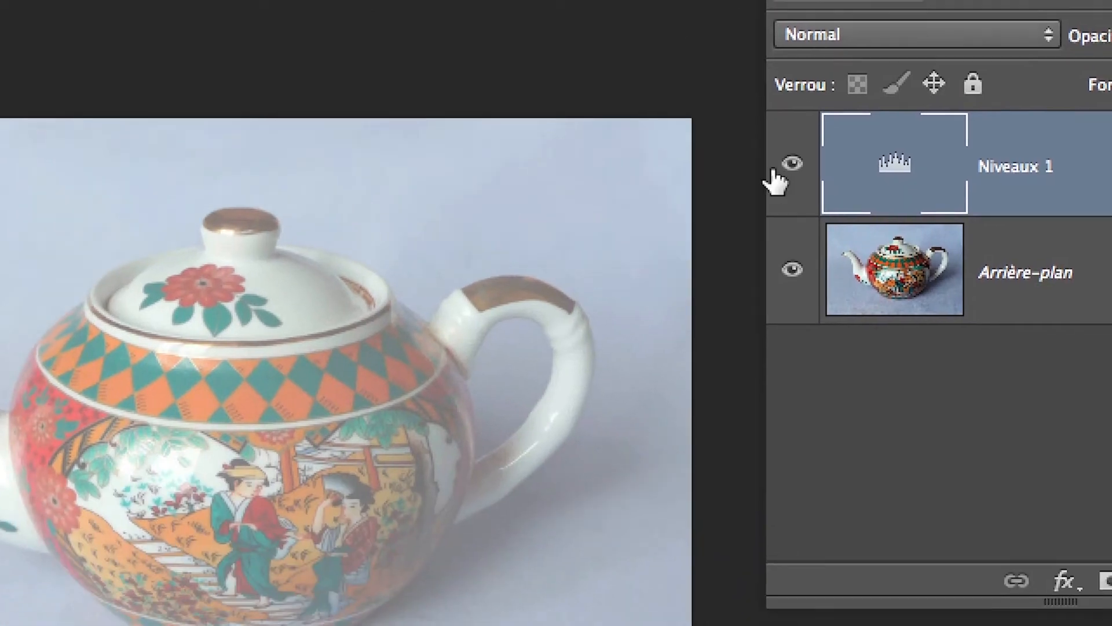
{"action": "left_click", "coordinate": [763, 252]}
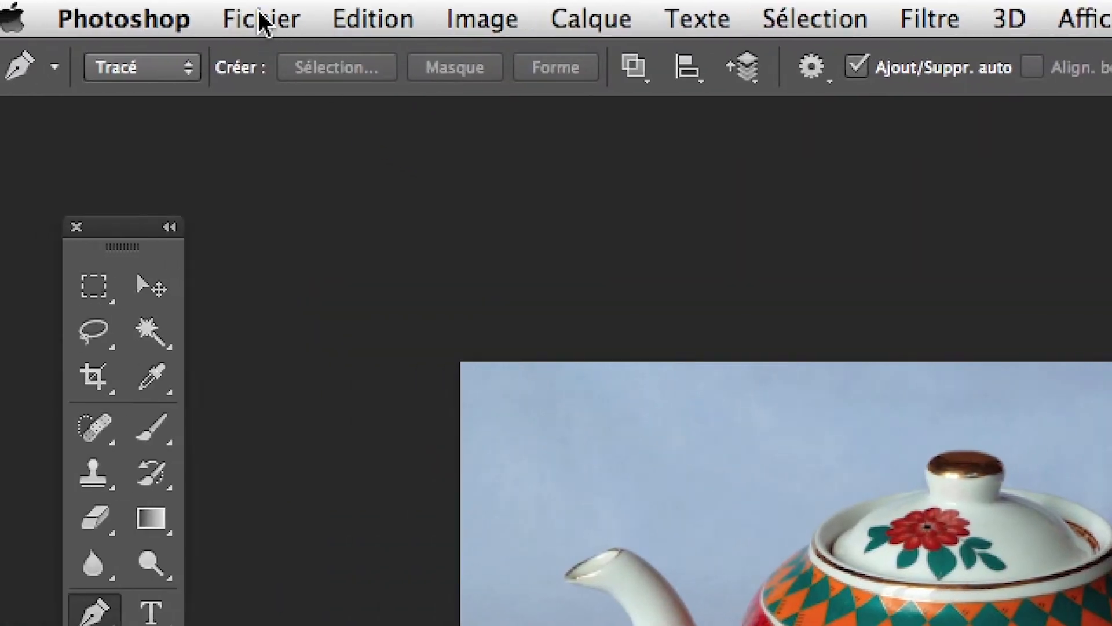
{"action": "left_click", "coordinate": [261, 22]}
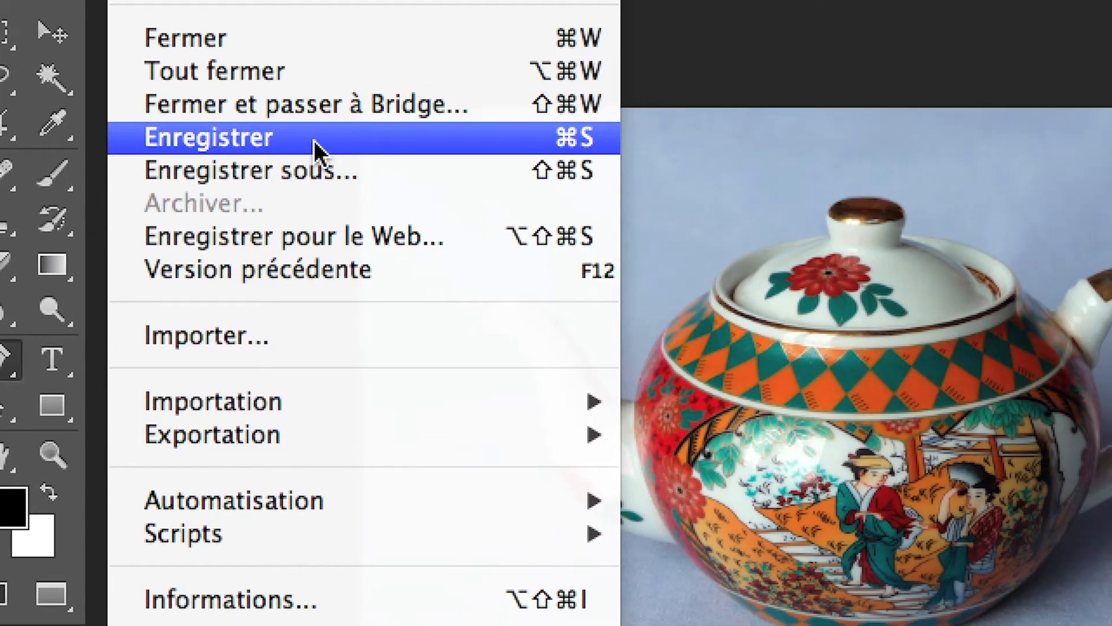
{"action": "left_click", "coordinate": [317, 150]}
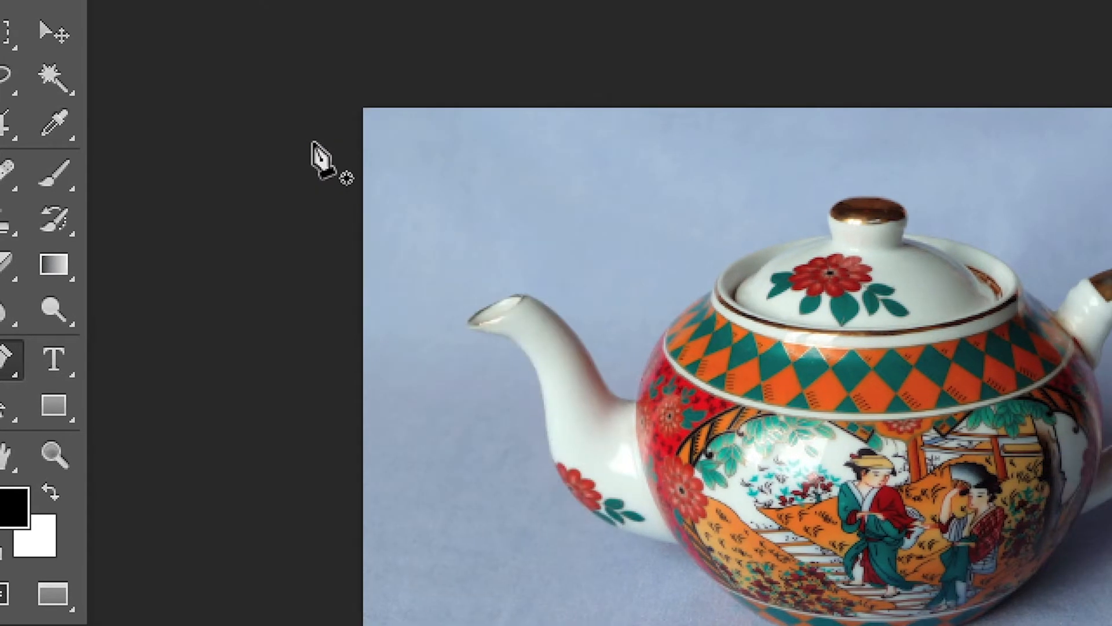
{"action": "key", "text": "super+Tab"}
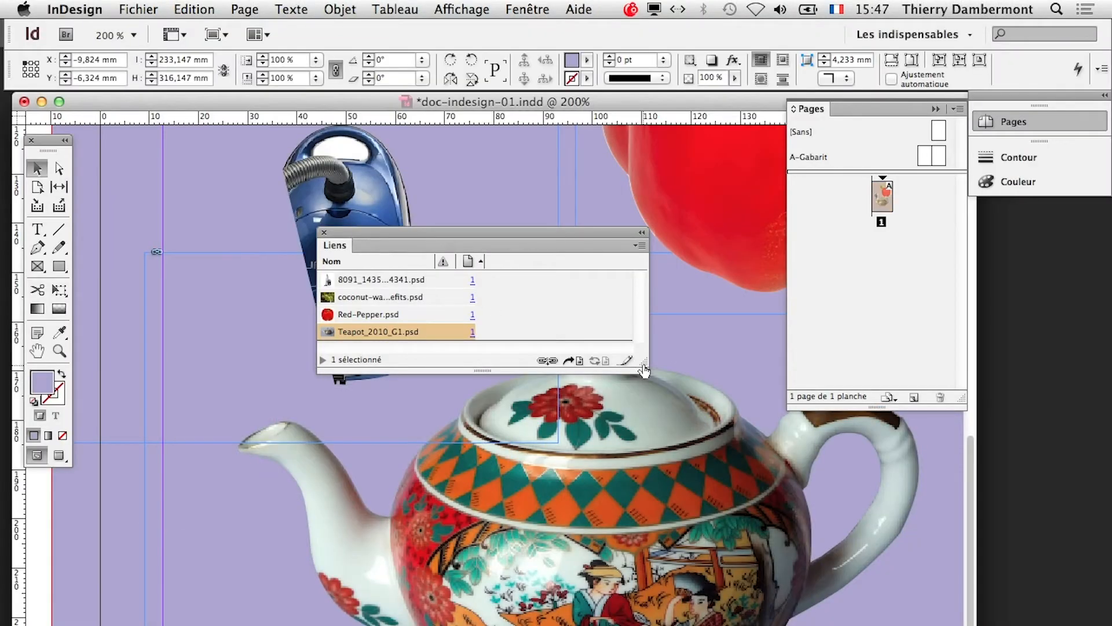
Step: Resize and reposition the Liens panel, and review the link commands available for Teapot_2010_G1.psd
{"action": "left_click_drag", "start_coordinate": [643, 361], "coordinate": [581, 323]}
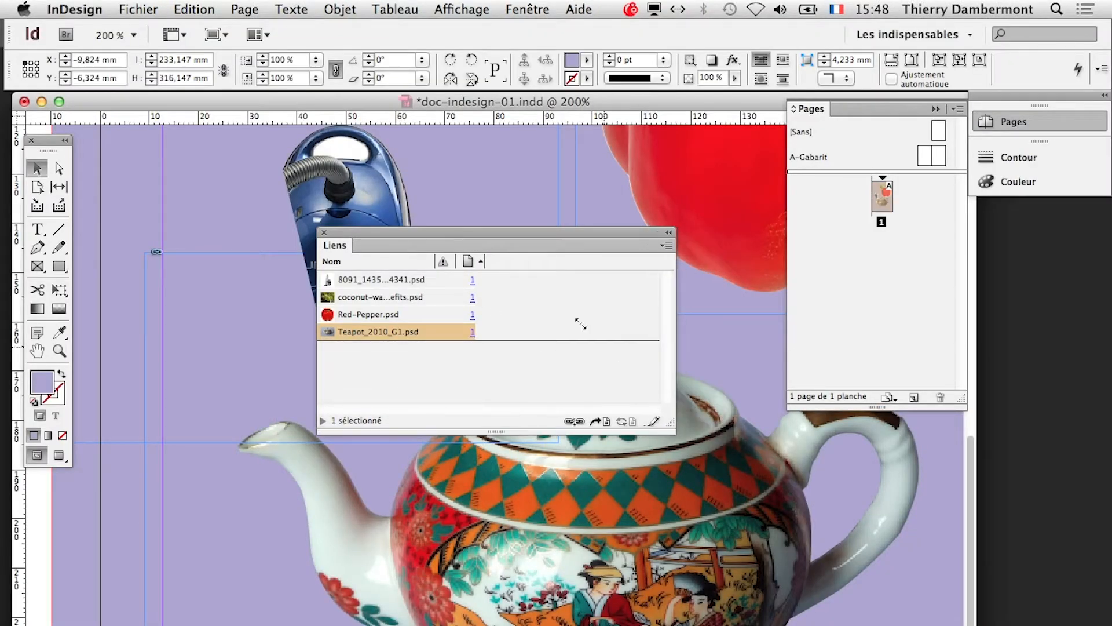
{"action": "left_click_drag", "start_coordinate": [502, 235], "coordinate": [348, 159]}
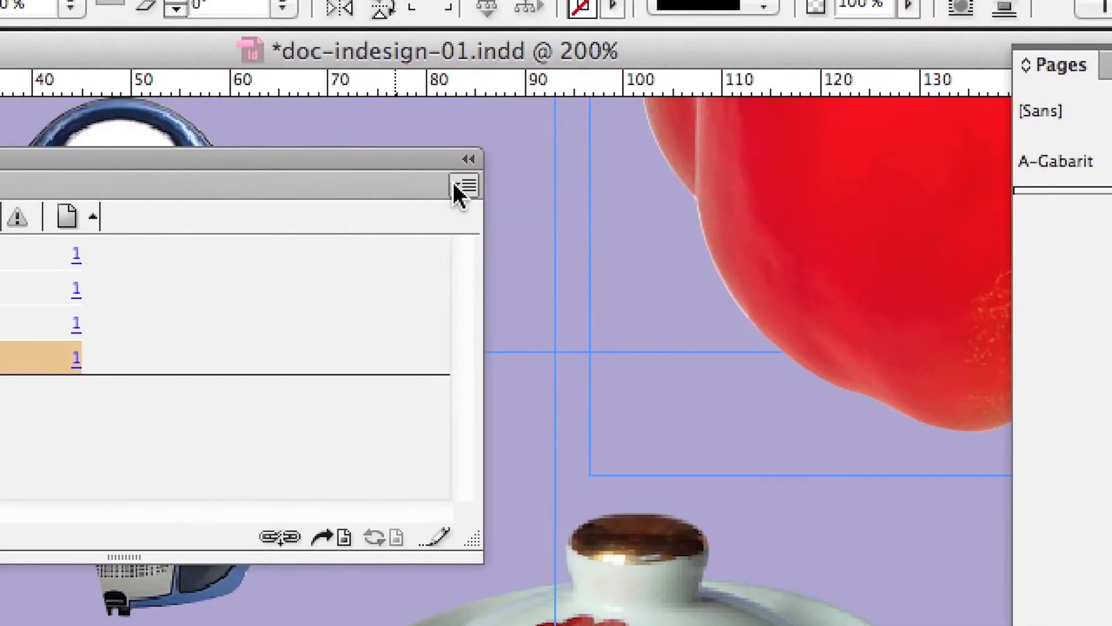
{"action": "left_click", "coordinate": [762, 70]}
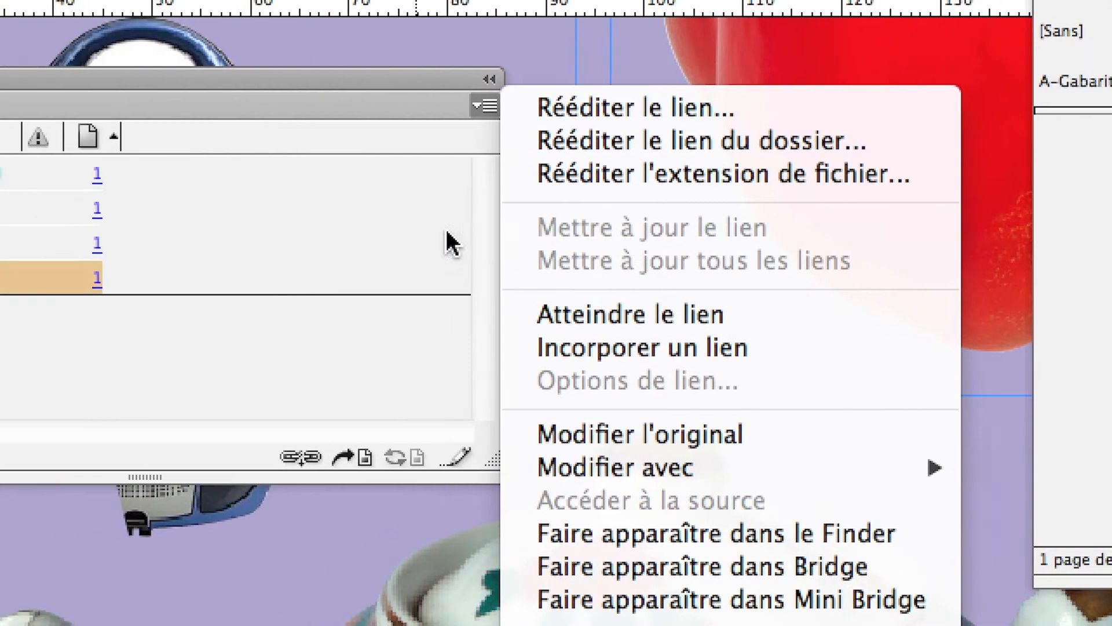
{"action": "left_click", "coordinate": [449, 240]}
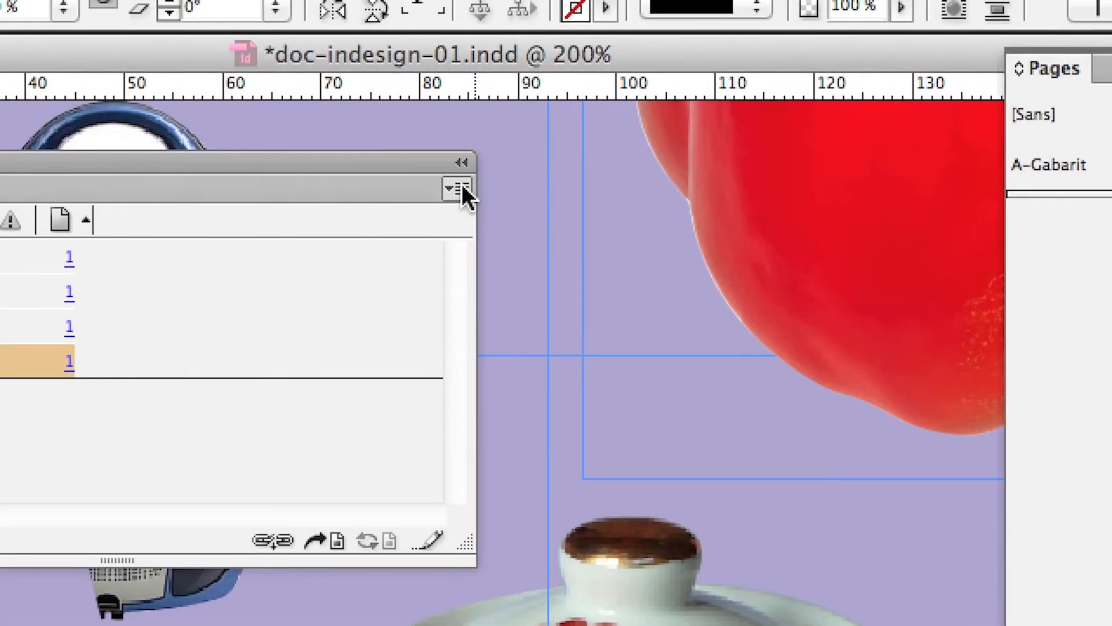
{"action": "left_click", "coordinate": [462, 186]}
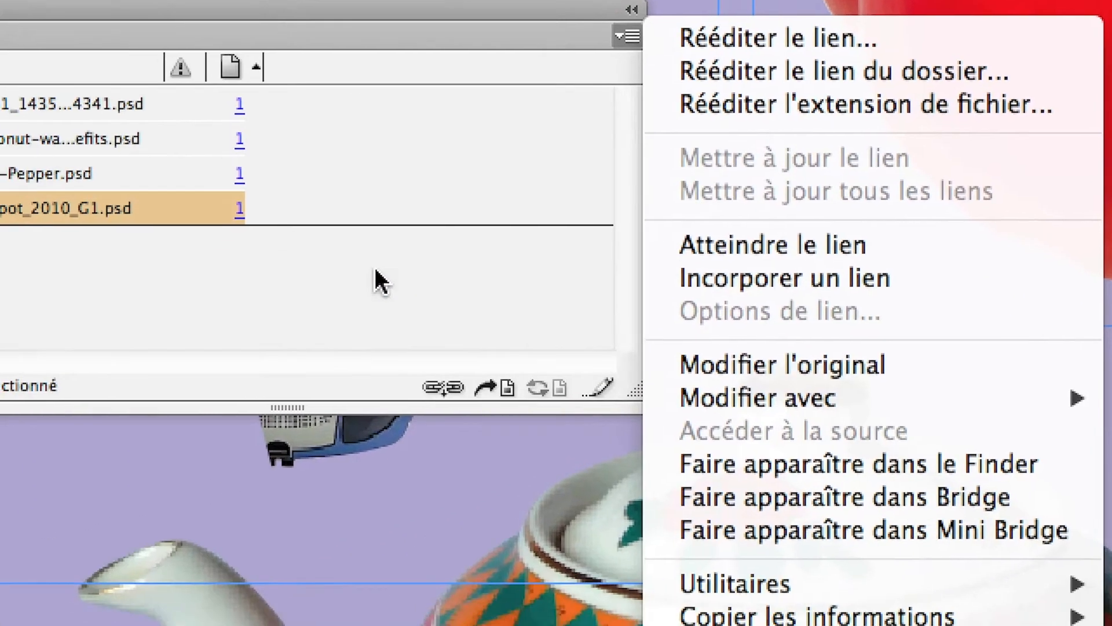
{"action": "left_click", "coordinate": [70, 279]}
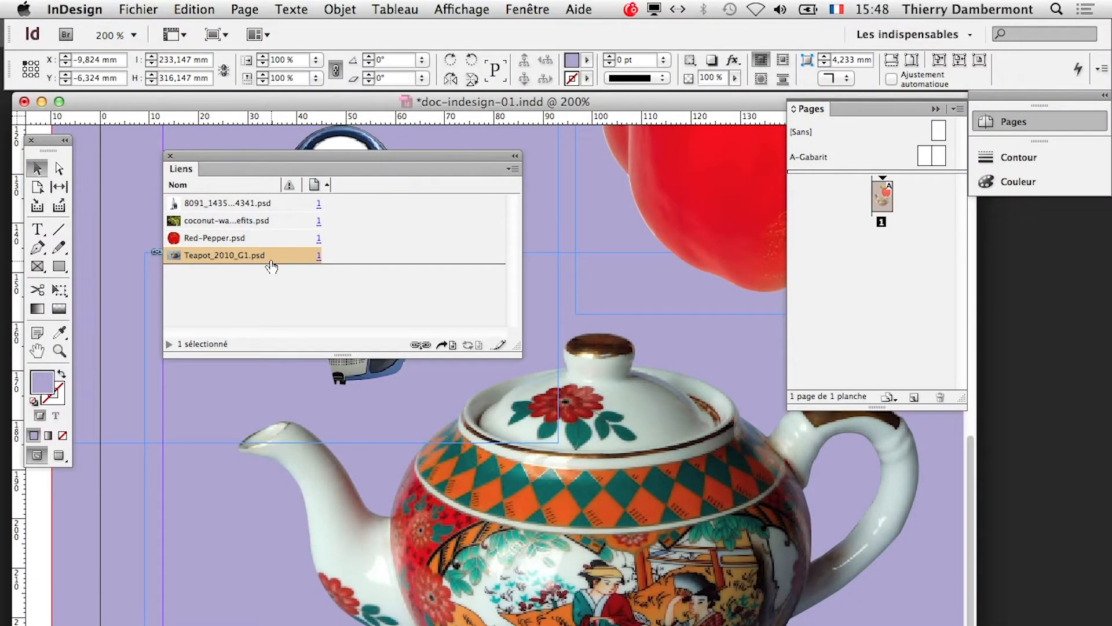
{"action": "left_click", "coordinate": [278, 280]}
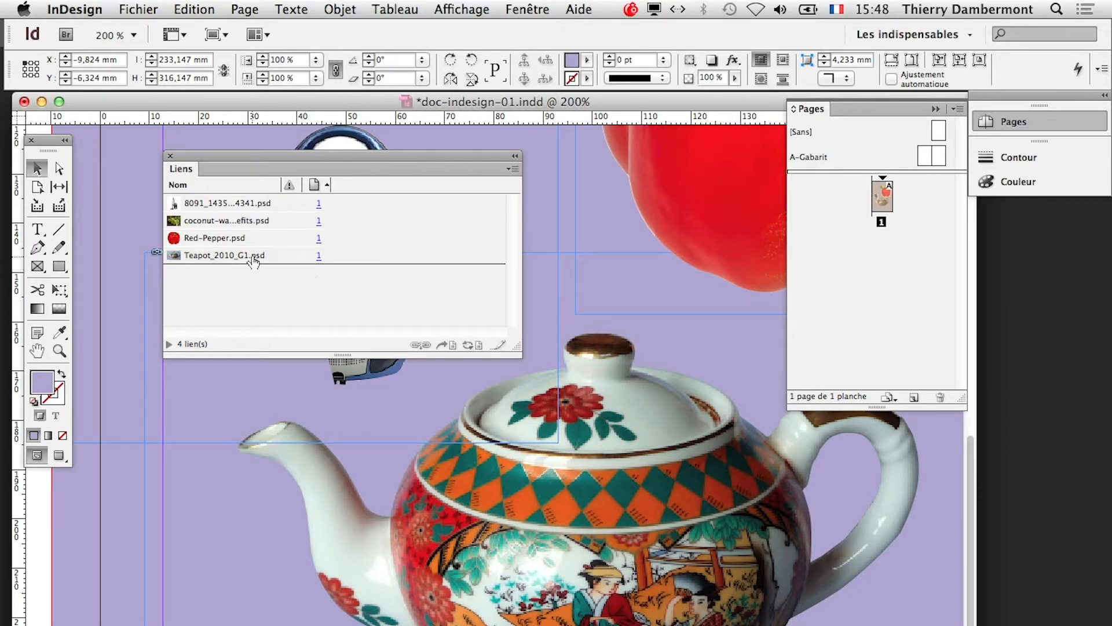
Step: Switch to Photoshop and check the file commands available for the teapot image
{"action": "key", "text": "super+Tab"}
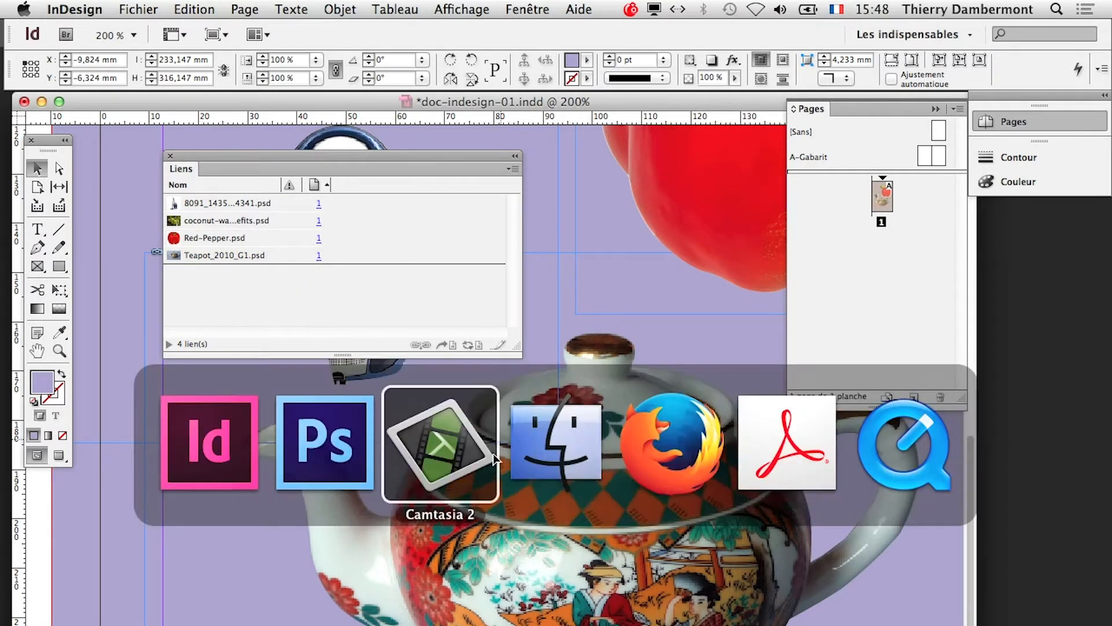
{"action": "left_click", "coordinate": [354, 458]}
{"action": "left_click", "coordinate": [148, 10]}
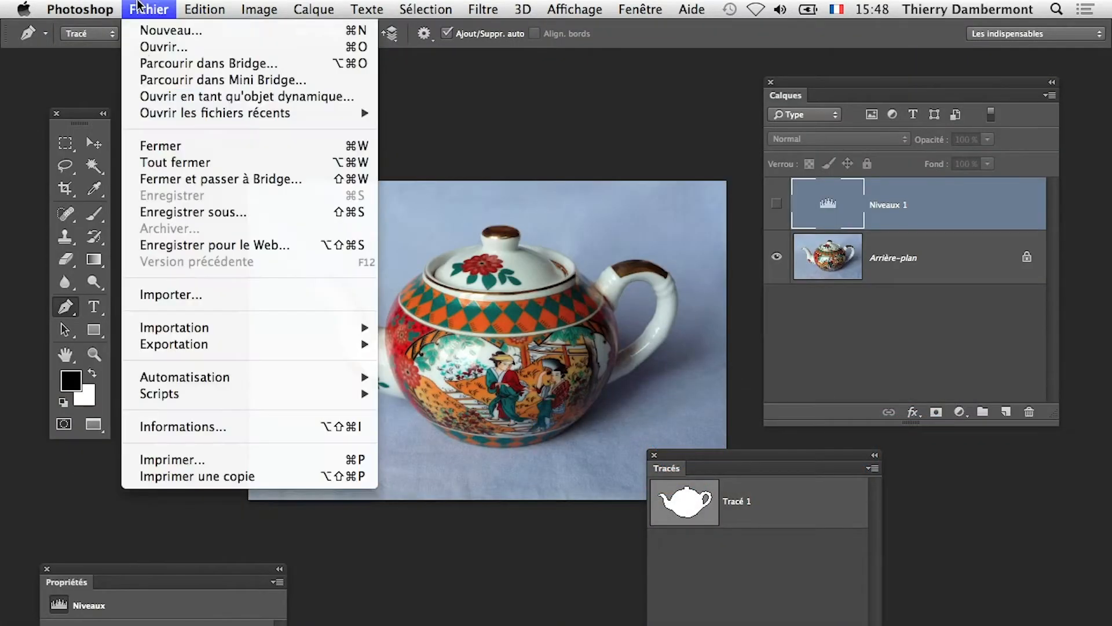
{"action": "key", "text": "super+Tab"}
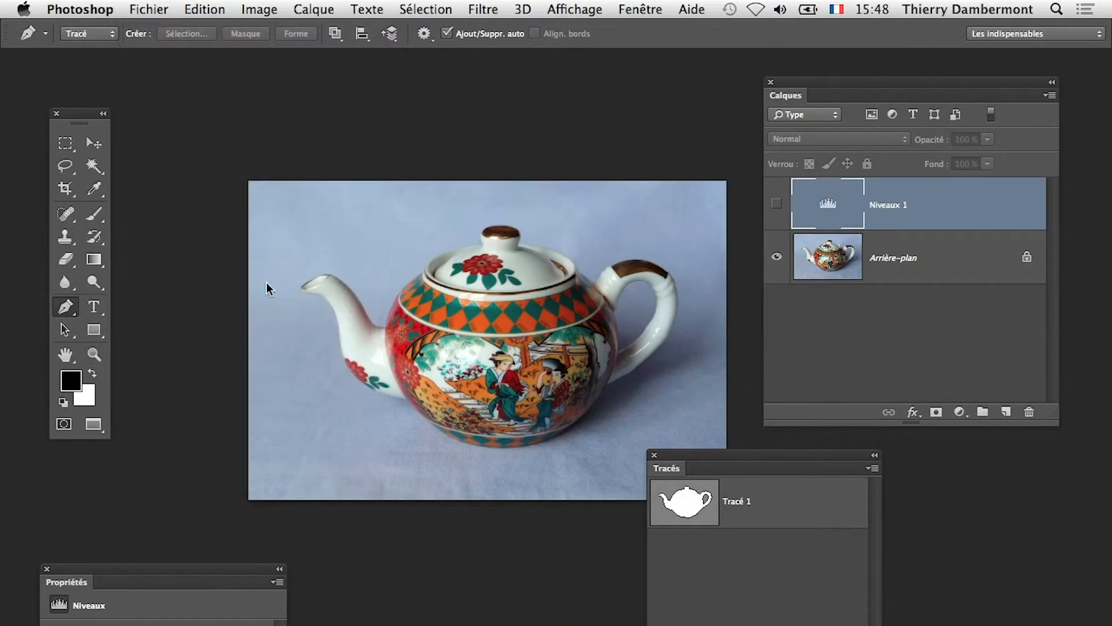
Step: Return to InDesign, select the Teapot_2010_G1.psd link and move the Liens panel clear of the images
{"action": "left_click", "coordinate": [356, 424]}
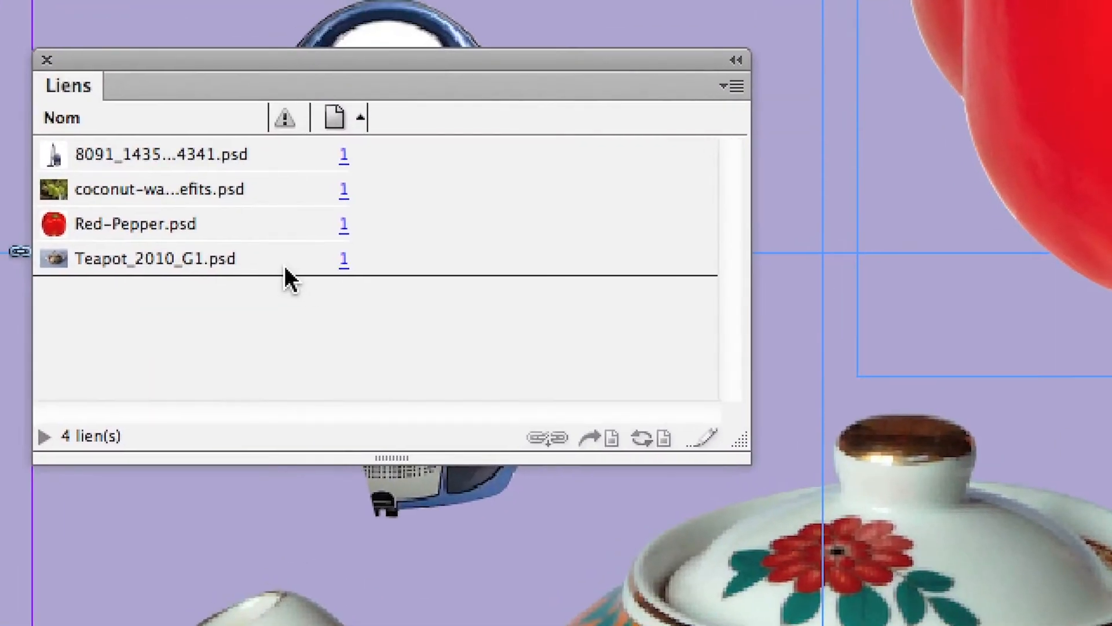
{"action": "left_click", "coordinate": [371, 260]}
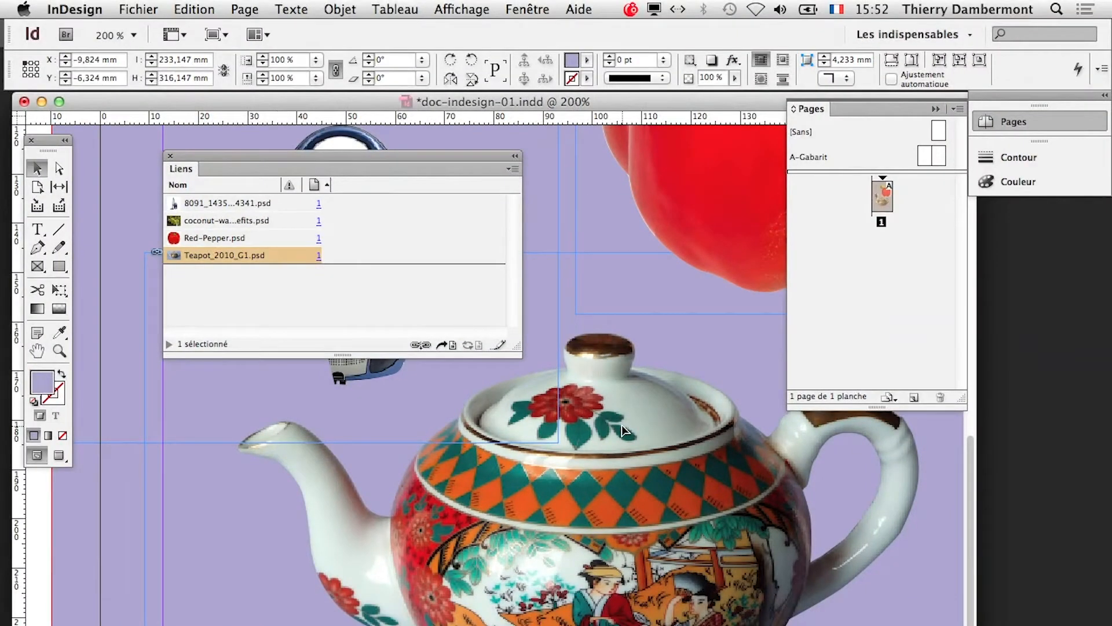
{"action": "key", "text": "super+minus"}
{"action": "key", "text": "super+minus"}
{"action": "key", "text": "super+minus"}
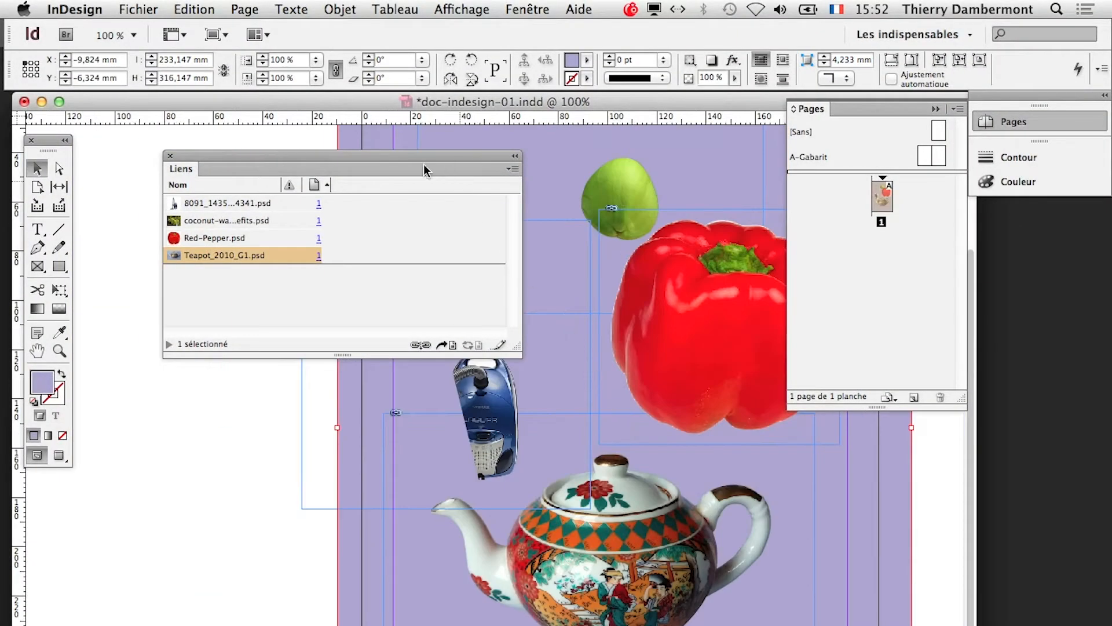
{"action": "left_click_drag", "start_coordinate": [206, 159], "coordinate": [811, 557]}
Step: Move the Tools panel beside the page and cycle its layout through a single row back to two columns
{"action": "left_click_drag", "start_coordinate": [480, 435], "coordinate": [308, 433]}
{"action": "key", "text": "super+minus"}
{"action": "key", "text": "super+minus"}
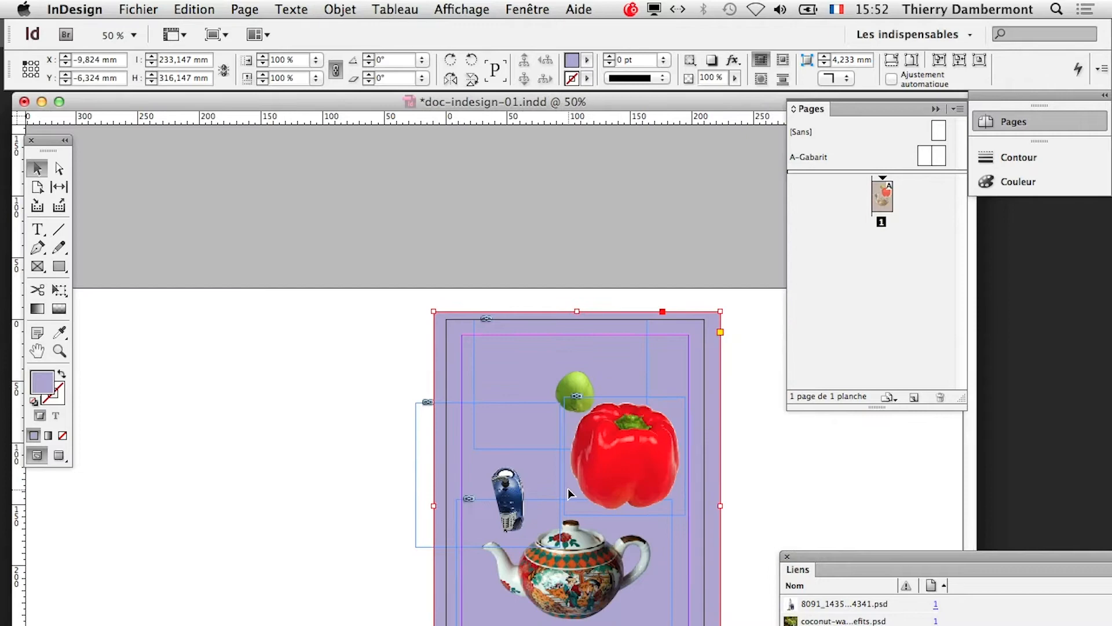
{"action": "left_click_drag", "start_coordinate": [568, 494], "coordinate": [462, 413]}
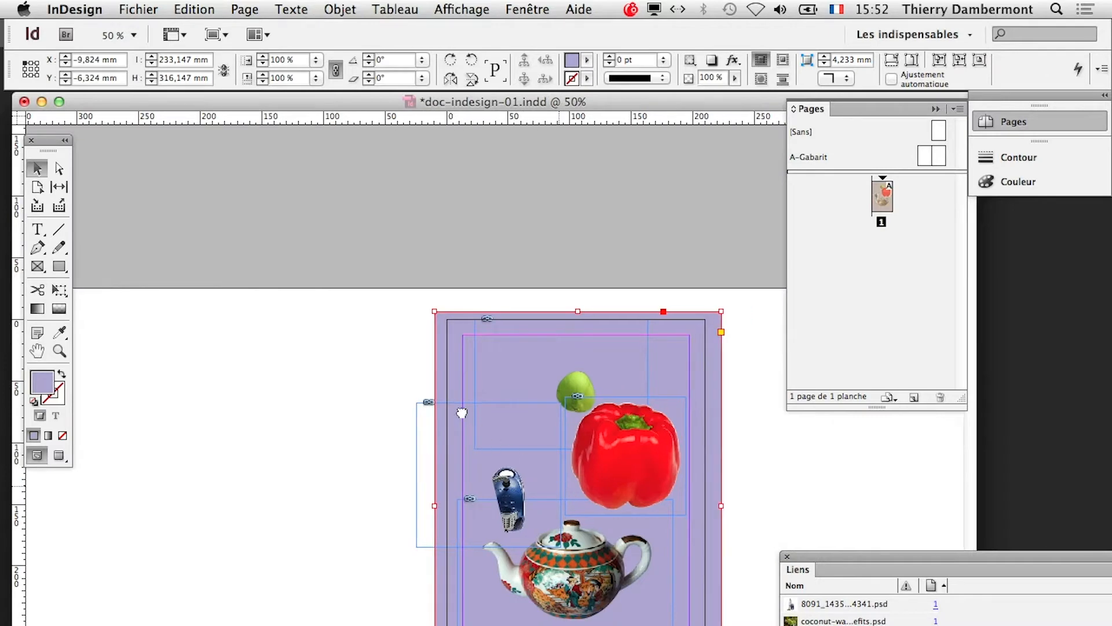
{"action": "left_click_drag", "start_coordinate": [49, 148], "coordinate": [329, 206]}
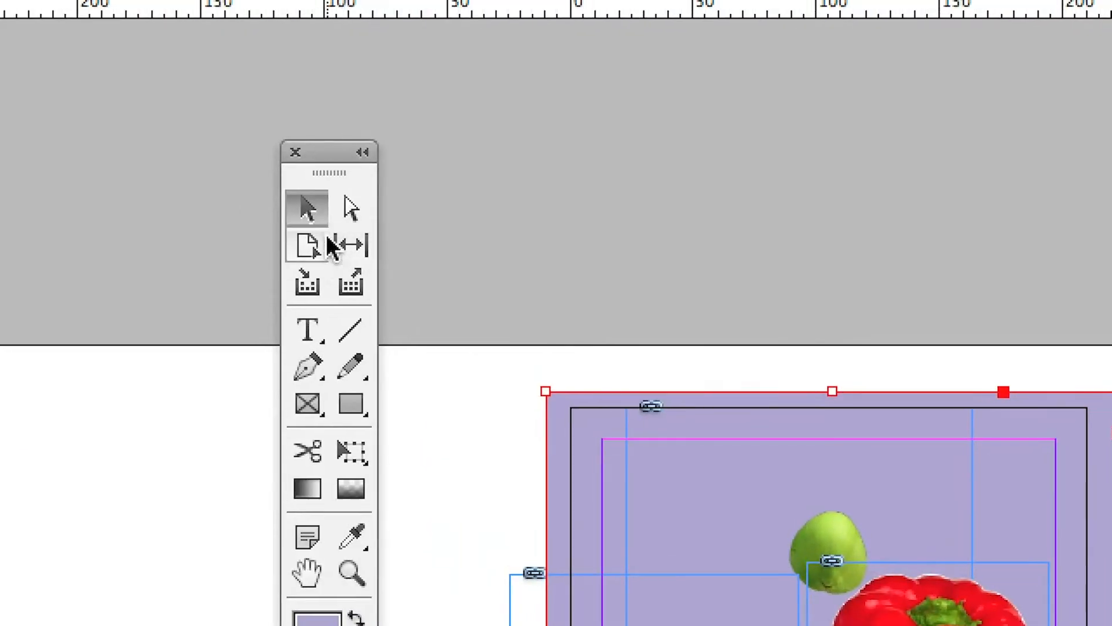
{"action": "left_click", "coordinate": [340, 207]}
{"action": "left_click", "coordinate": [321, 209]}
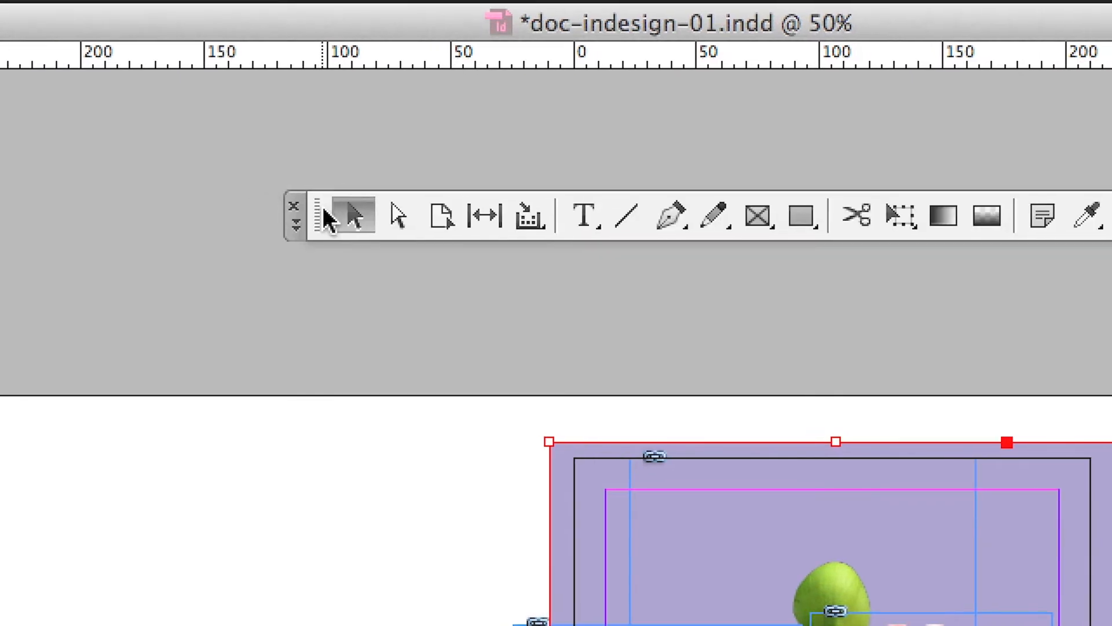
{"action": "left_click", "coordinate": [317, 223]}
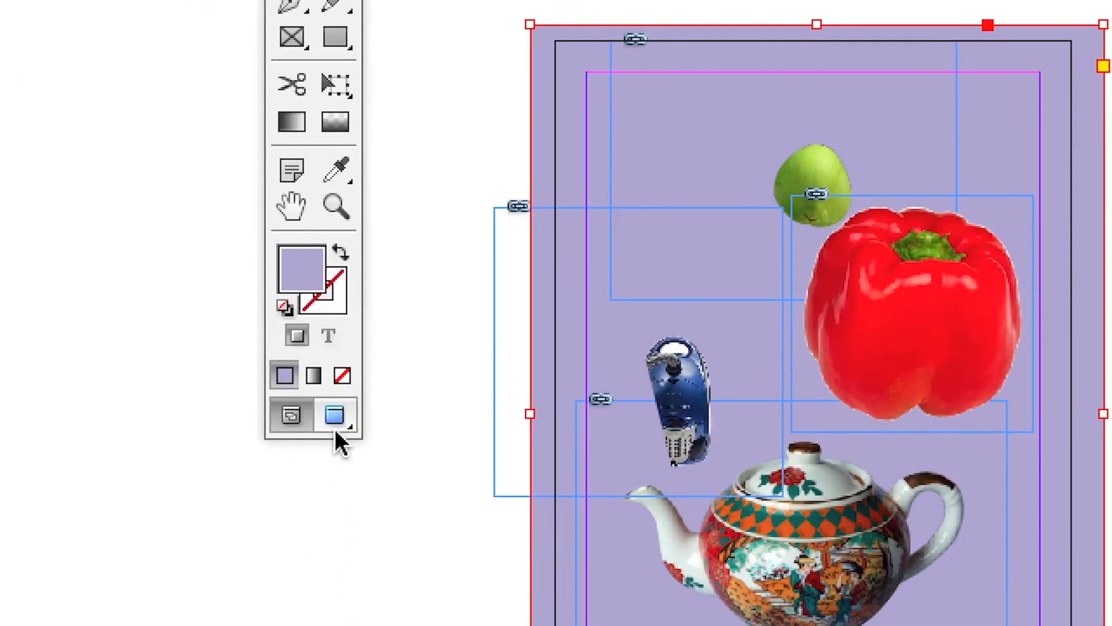
Step: Display the page in preview mode, hiding the frame edges, guides and bleed content
{"action": "left_click", "coordinate": [333, 418]}
{"action": "left_click", "coordinate": [335, 451]}
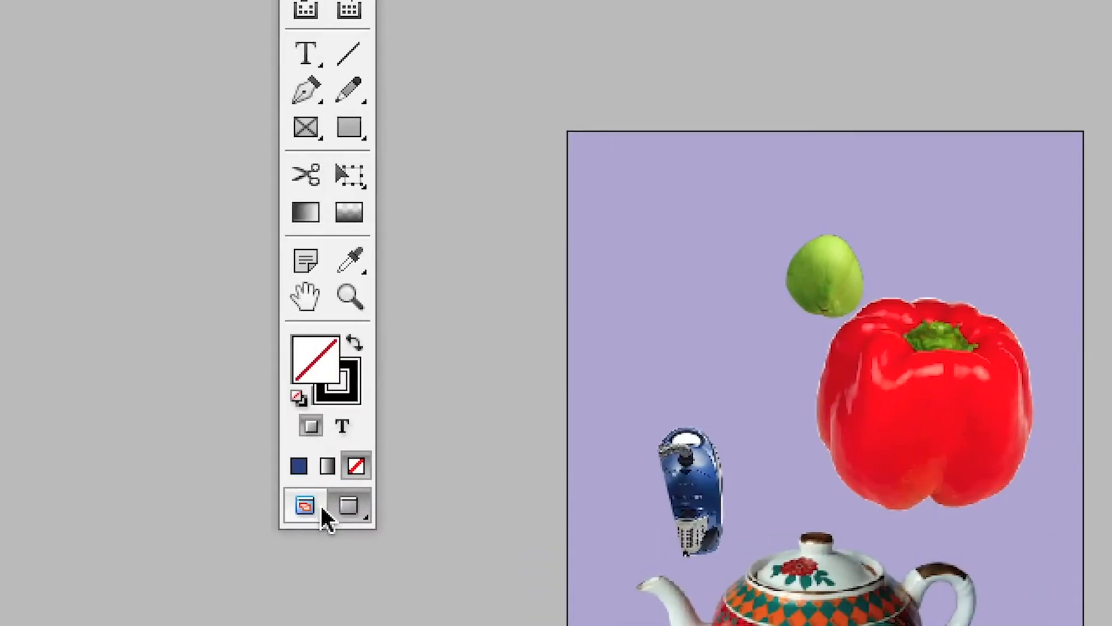
{"action": "left_click", "coordinate": [362, 508]}
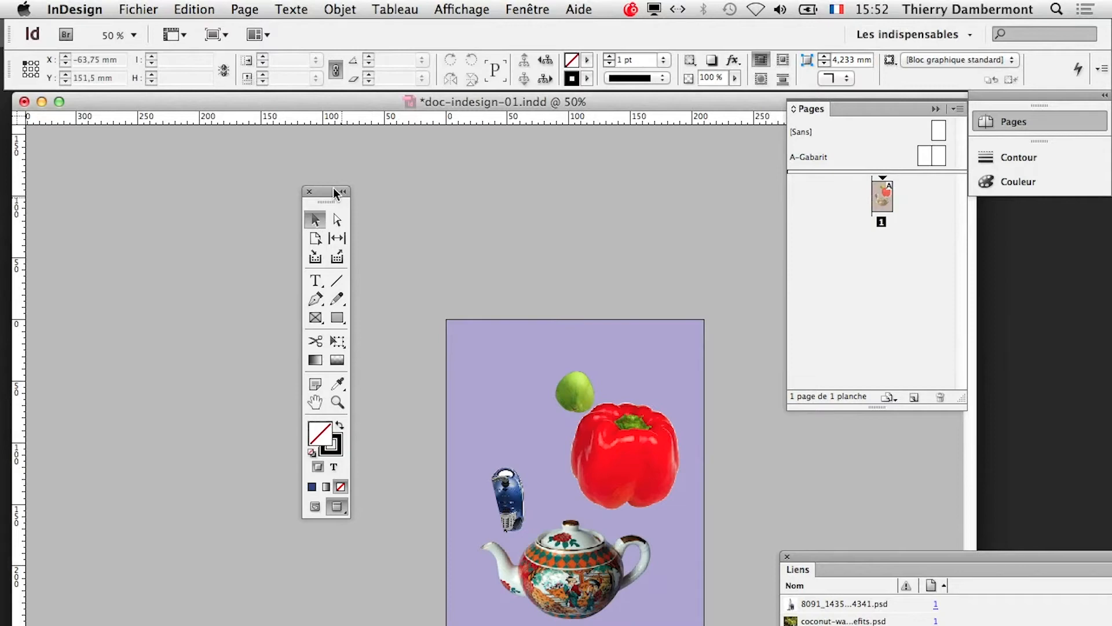
Step: Reposition the Tools and Liens panels around the page at 75% zoom and collapse the Pages panel
{"action": "left_click_drag", "start_coordinate": [335, 193], "coordinate": [81, 141]}
{"action": "key", "text": "super+1"}
{"action": "key", "text": "super+minus"}
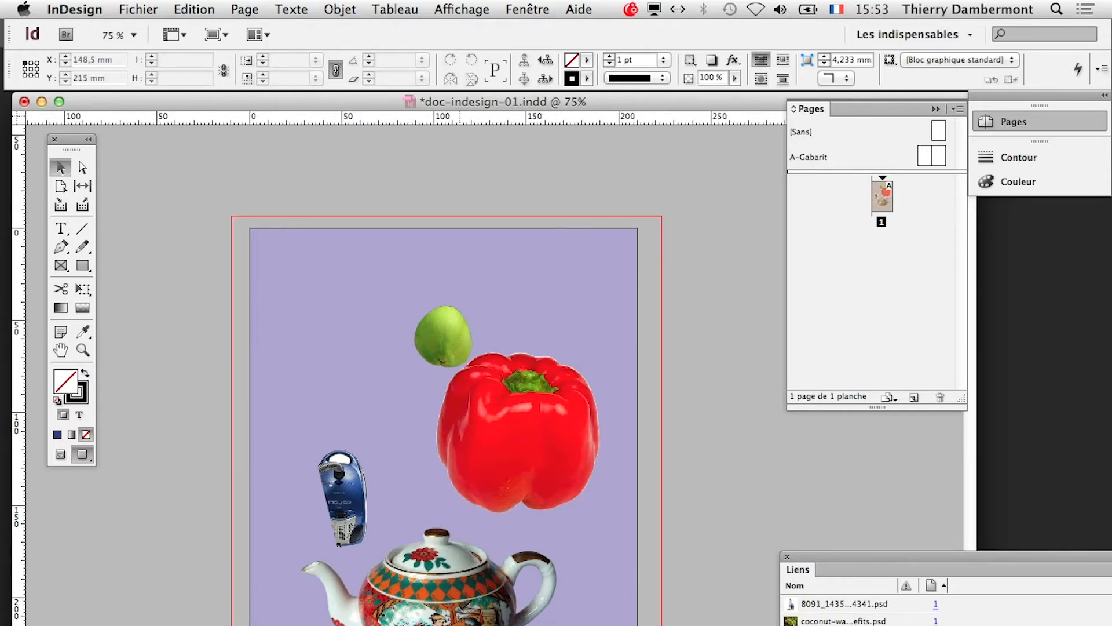
{"action": "left_click", "coordinate": [452, 622]}
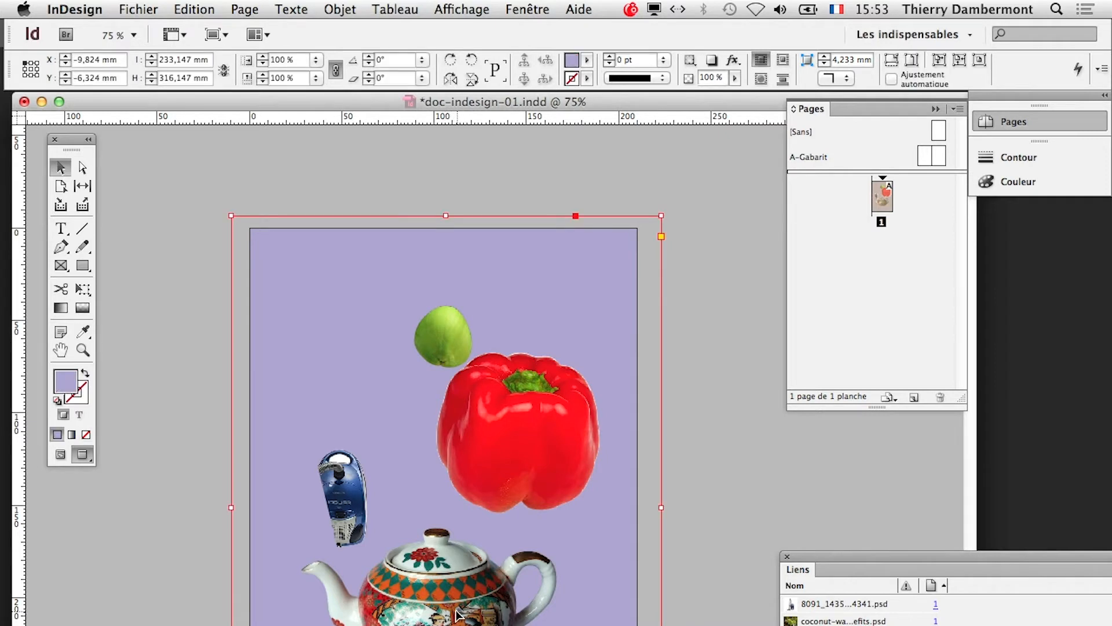
{"action": "left_click_drag", "start_coordinate": [807, 561], "coordinate": [746, 521]}
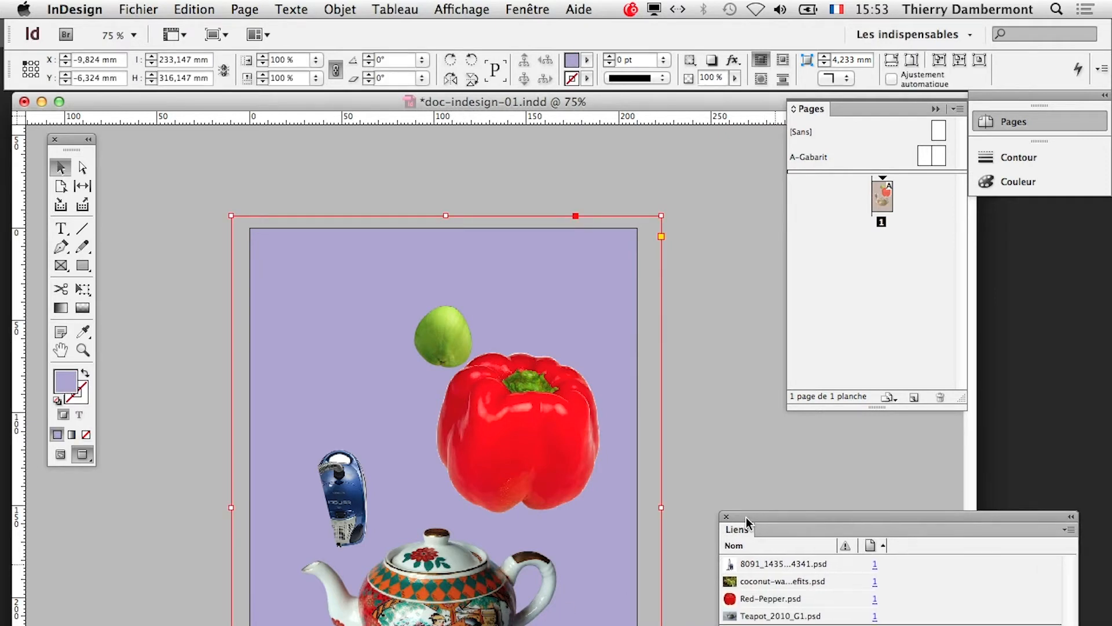
{"action": "left_click", "coordinate": [710, 496]}
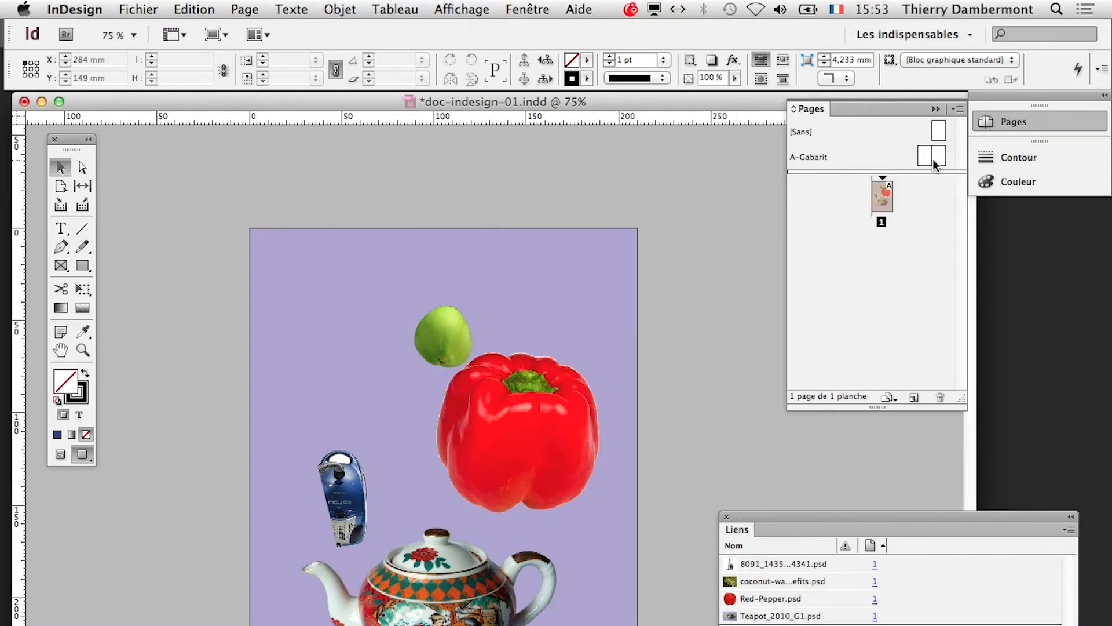
{"action": "left_click", "coordinate": [931, 110]}
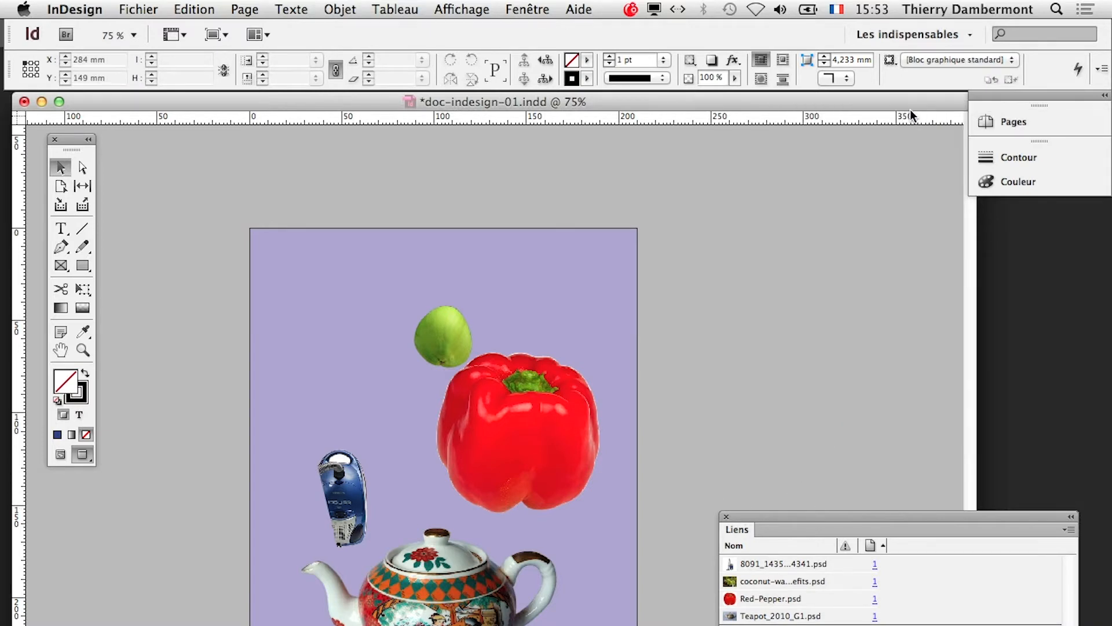
Step: Show the Calques panel beside the artwork, lock the fonds layer and unlock Calque 1
{"action": "left_click", "coordinate": [536, 9]}
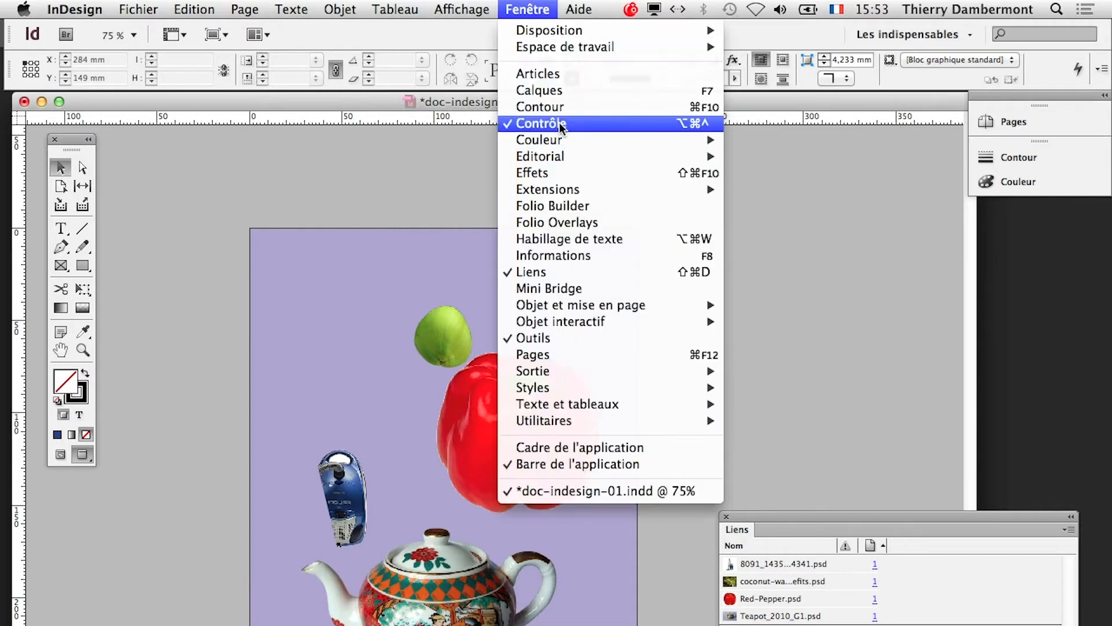
{"action": "left_click", "coordinate": [562, 90]}
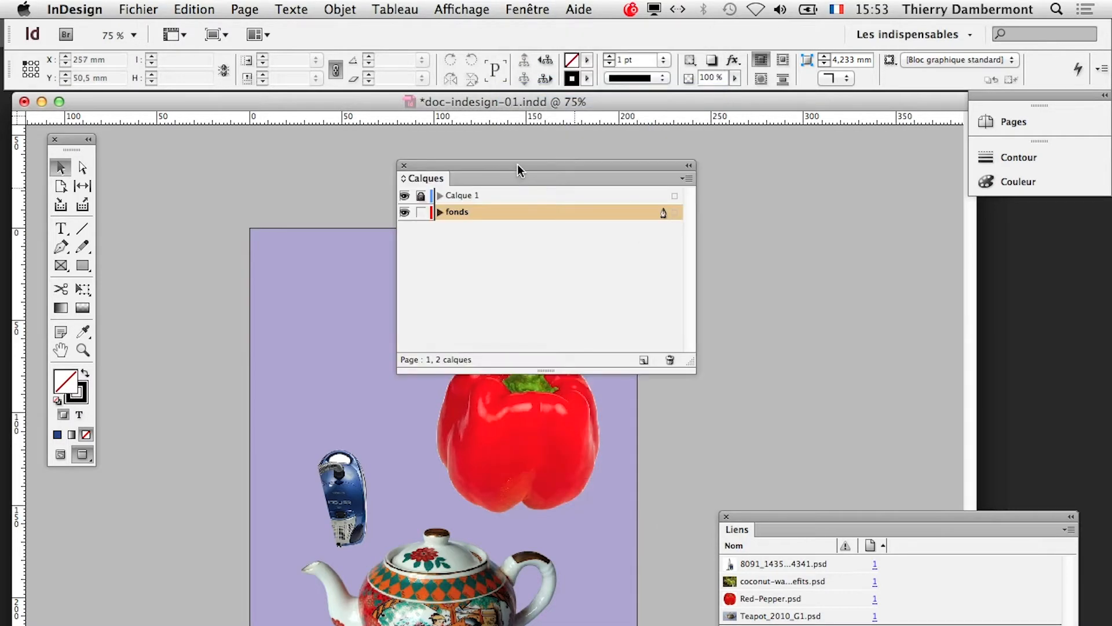
{"action": "left_click_drag", "start_coordinate": [518, 167], "coordinate": [724, 194]}
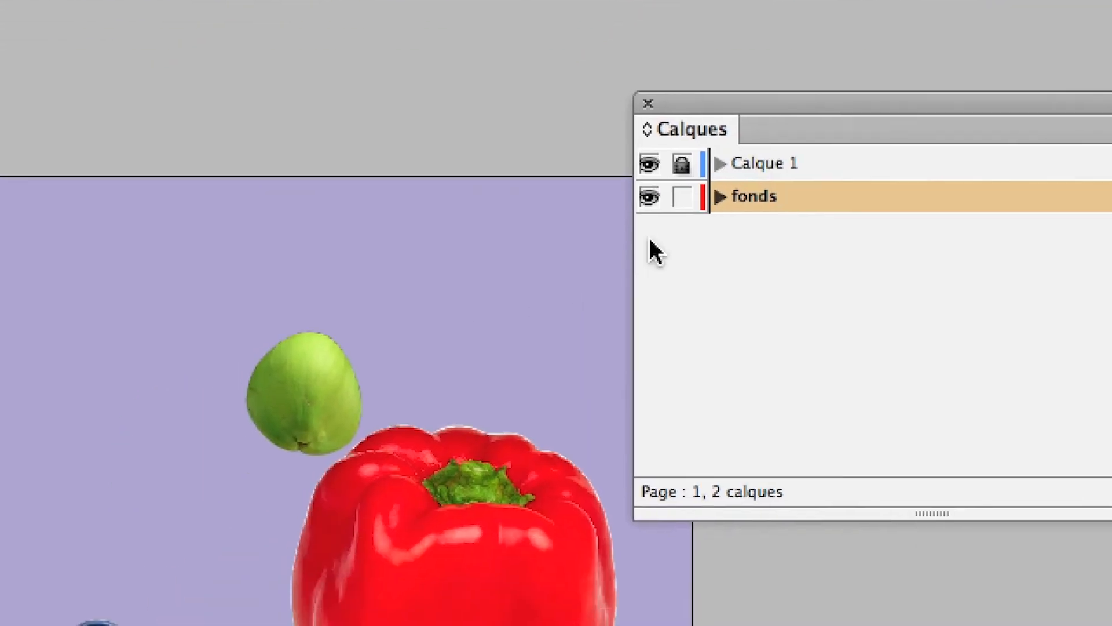
{"action": "left_click", "coordinate": [682, 197]}
{"action": "left_click", "coordinate": [682, 164]}
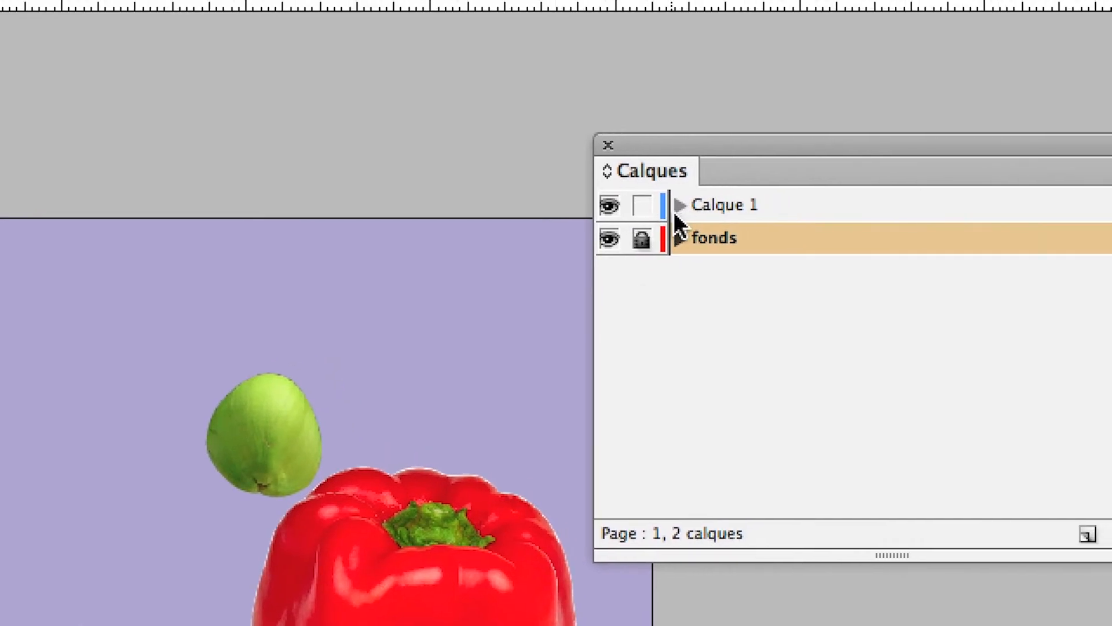
Step: Expand Calque 1 and select its Teapot_2010_G1.psd object on the page
{"action": "left_click", "coordinate": [676, 207]}
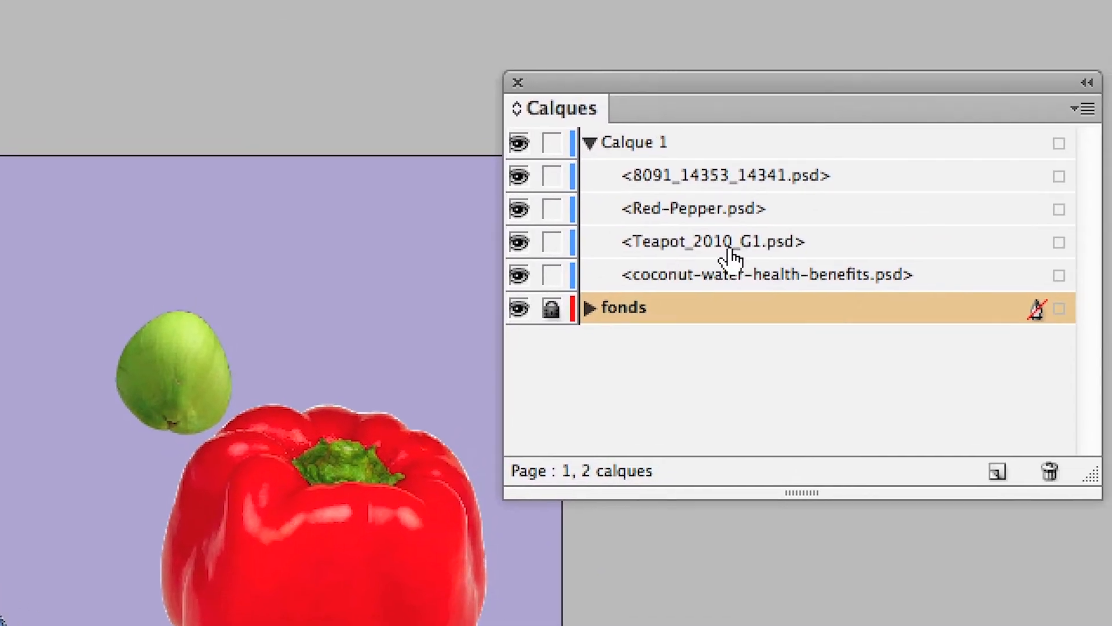
{"action": "left_click", "coordinate": [731, 255]}
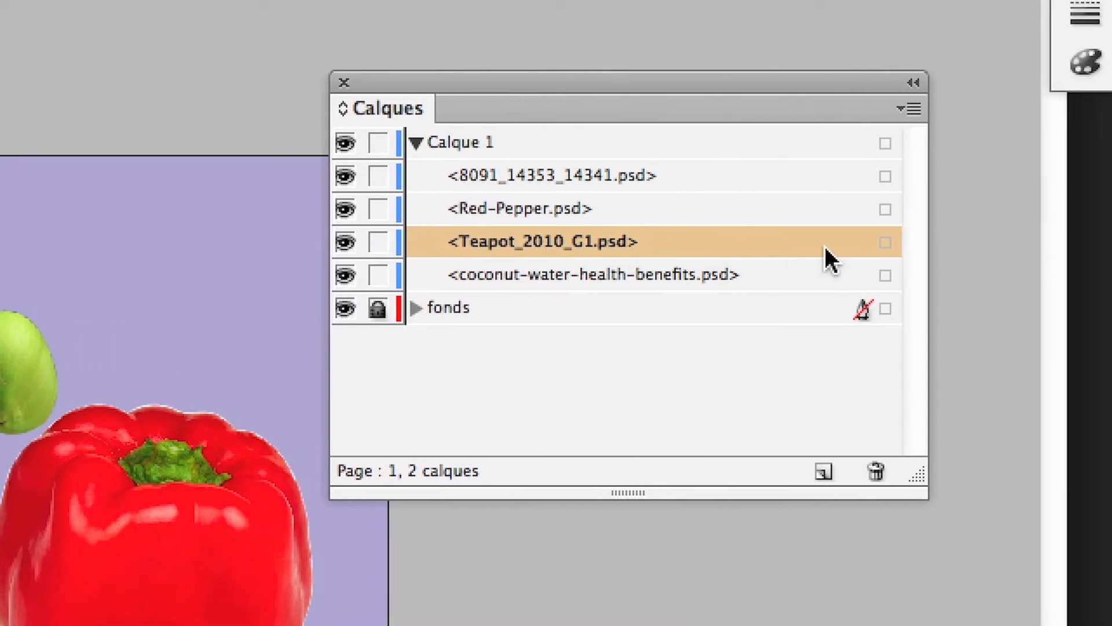
{"action": "left_click", "coordinate": [885, 242]}
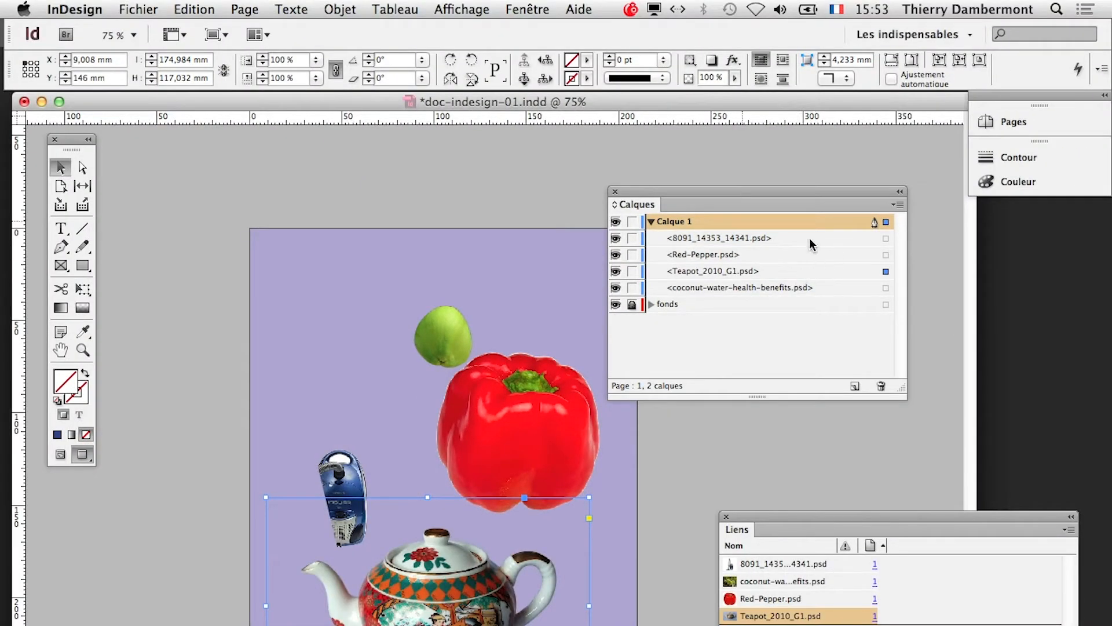
Step: Add an Ombre portée effect to the teapot with Aperçu enabled and 40% opacity
{"action": "left_click", "coordinate": [329, 8]}
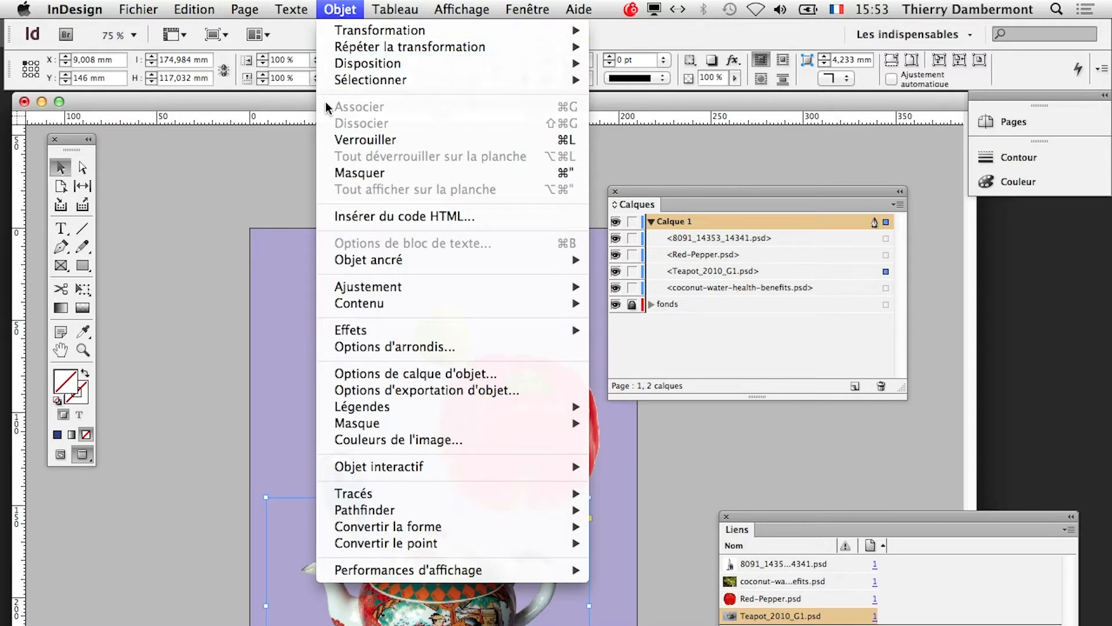
{"action": "mouse_move", "coordinate": [374, 331]}
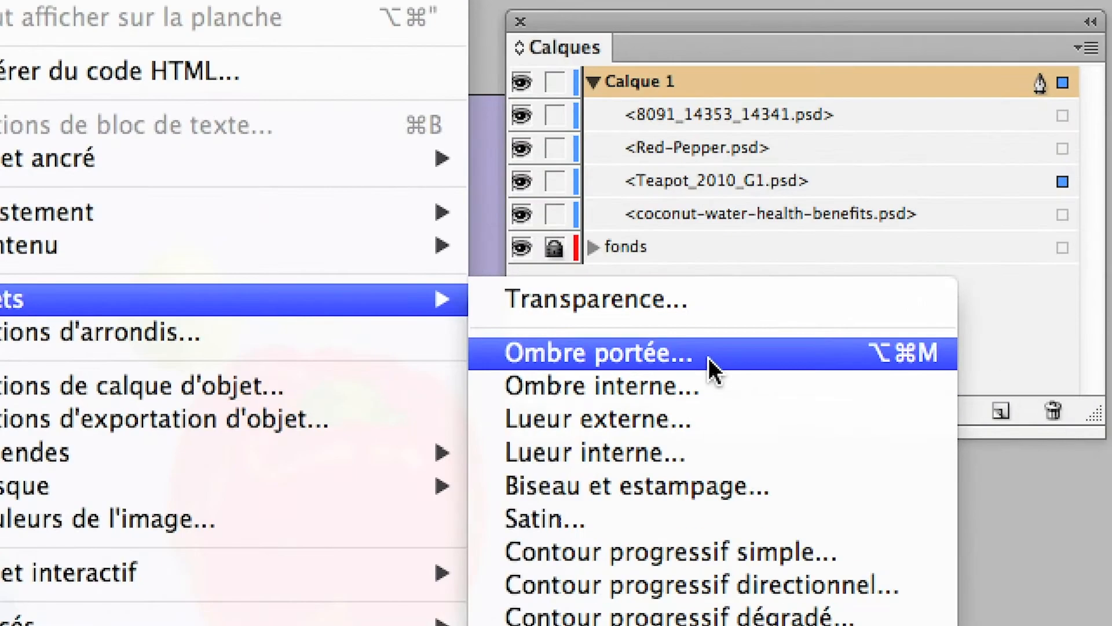
{"action": "left_click", "coordinate": [708, 357]}
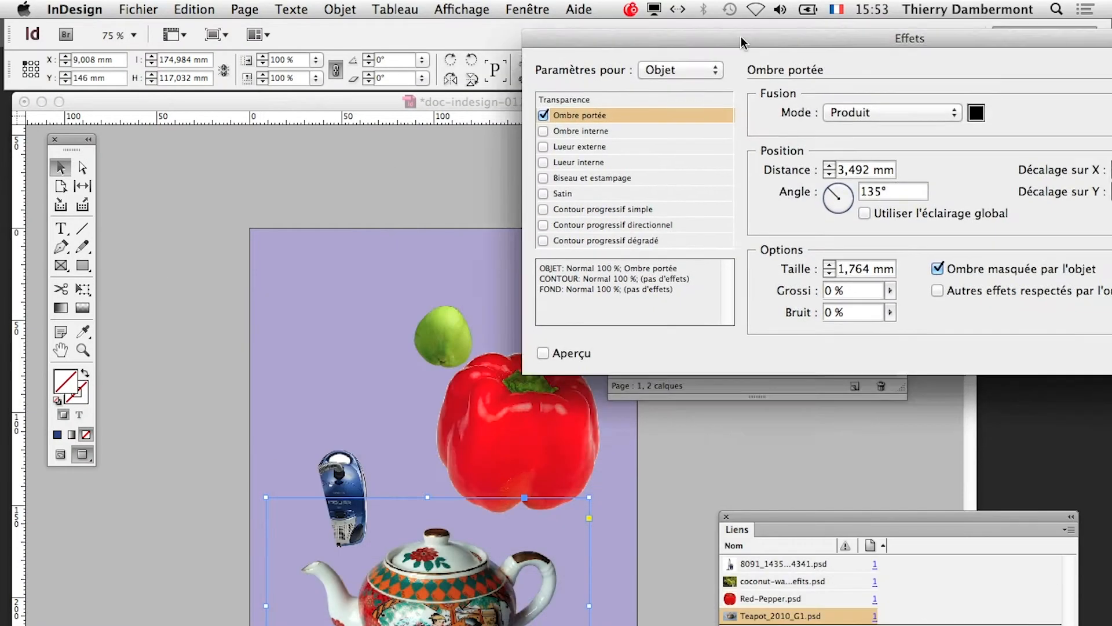
{"action": "left_click_drag", "start_coordinate": [742, 42], "coordinate": [680, 53]}
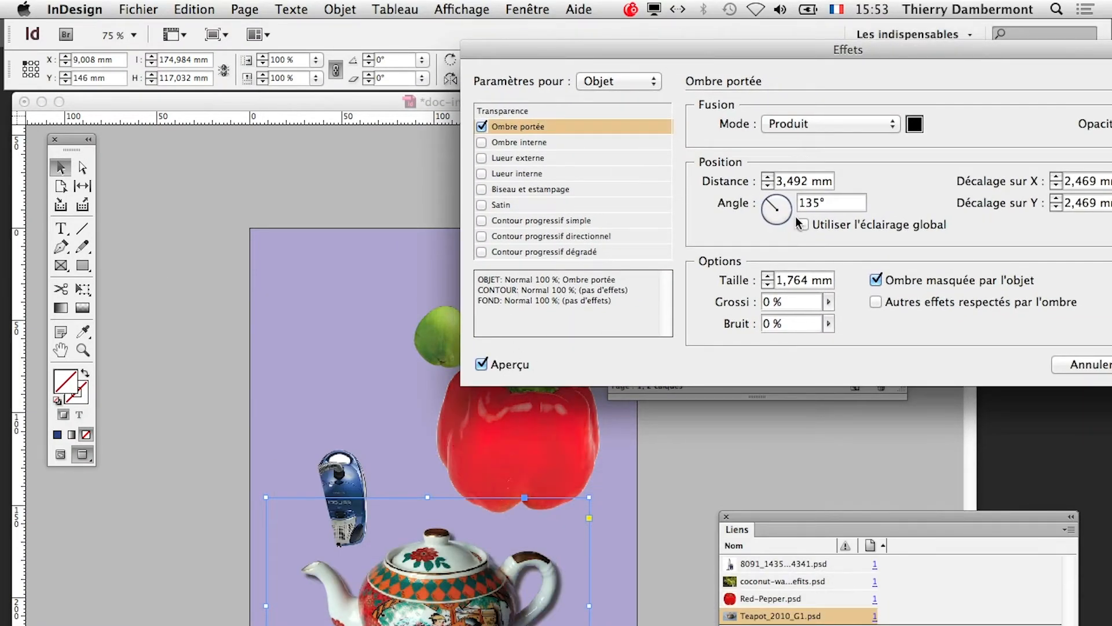
{"action": "left_click_drag", "start_coordinate": [917, 49], "coordinate": [638, 33]}
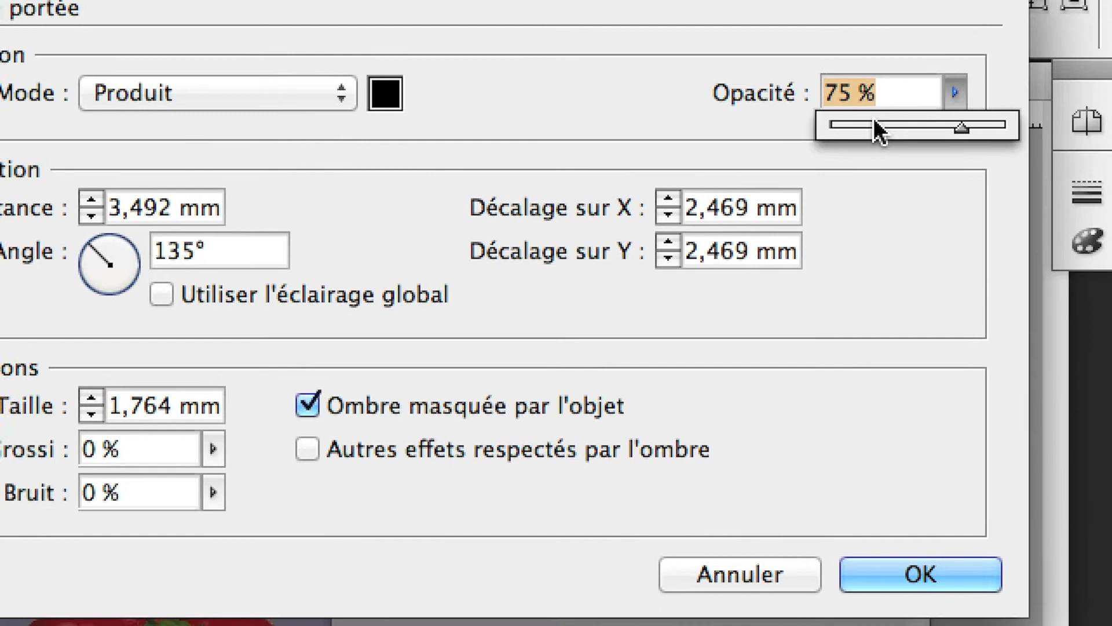
{"action": "mouse_move", "coordinate": [875, 123]}
{"action": "left_mouse_down"}
{"action": "mouse_move", "coordinate": [903, 122]}
{"action": "mouse_move", "coordinate": [887, 123]}
{"action": "left_mouse_up"}
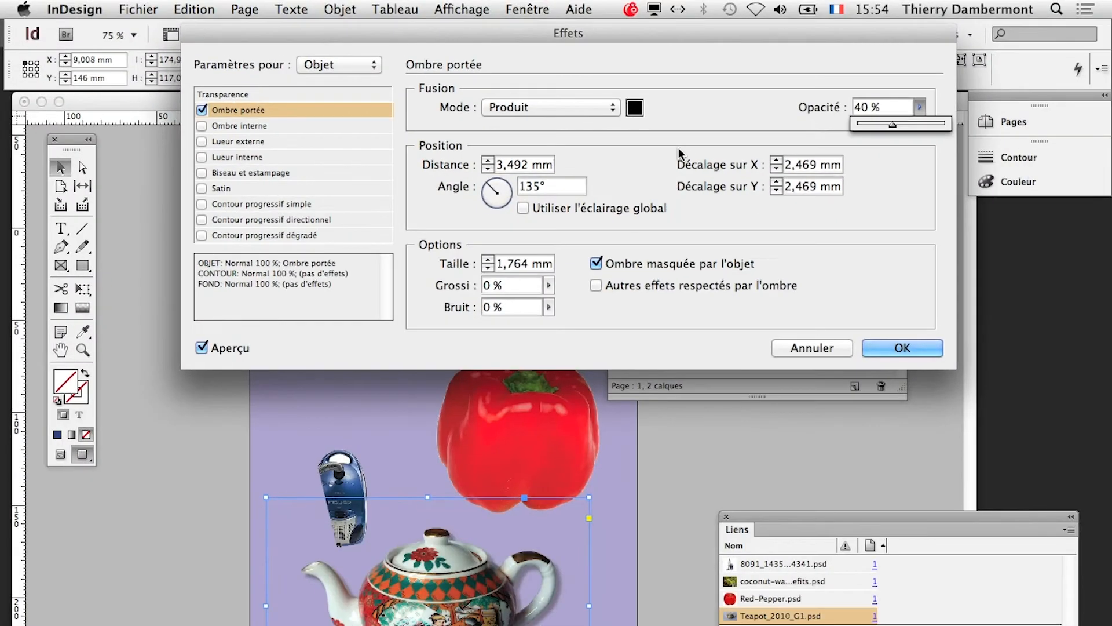
{"action": "scroll", "coordinate": [477, 613], "scroll_direction": "up", "scroll_amount": 2}
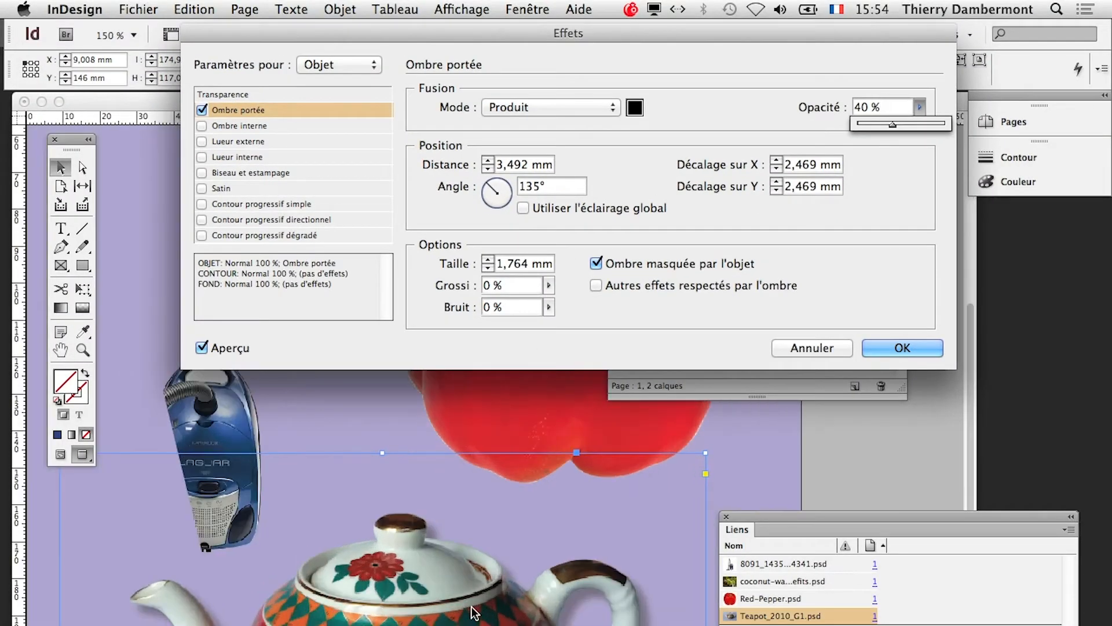
Step: Set the teapot shadow's distance to 5 mm
{"action": "left_click", "coordinate": [488, 162]}
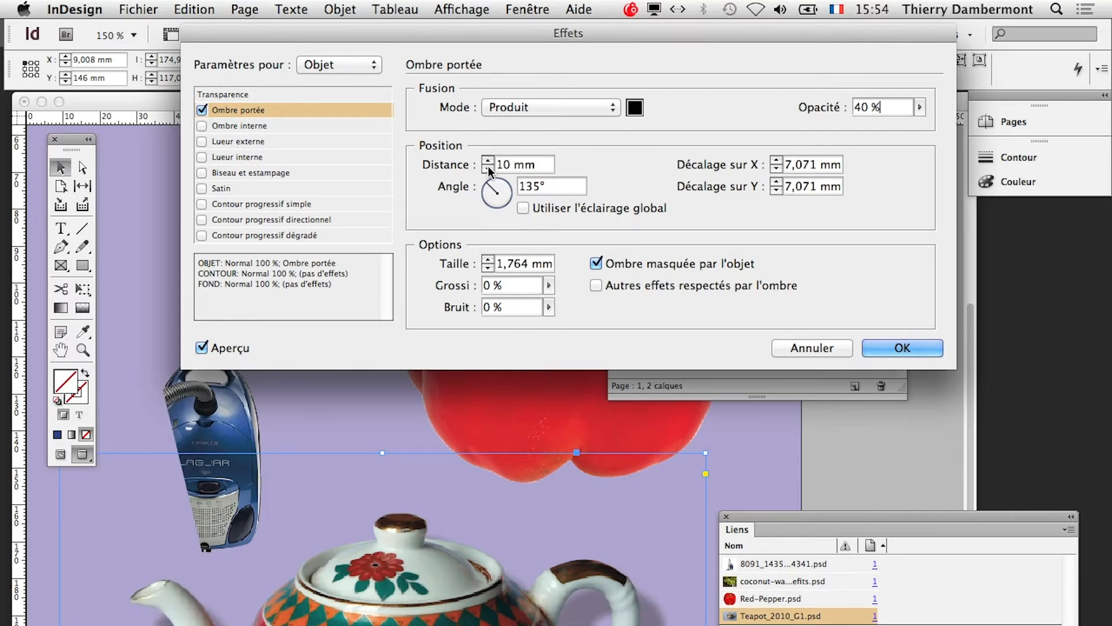
{"action": "left_click", "coordinate": [489, 169]}
{"action": "left_click", "coordinate": [488, 169]}
{"action": "left_click", "coordinate": [488, 169]}
{"action": "left_click", "coordinate": [488, 168]}
{"action": "left_click", "coordinate": [488, 169]}
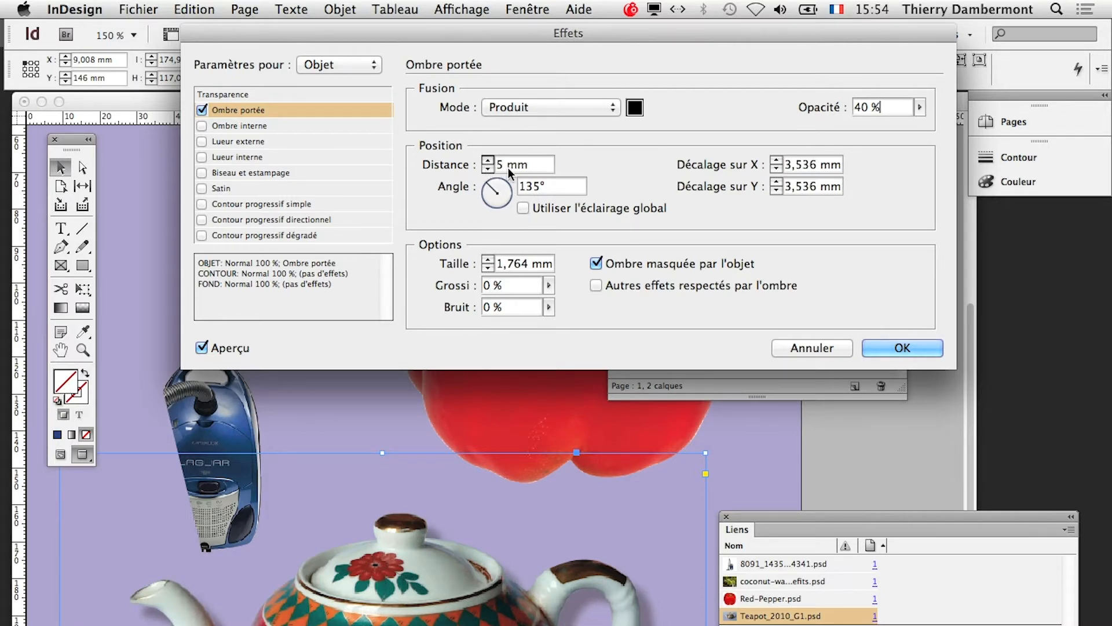
Step: Set the teapot shadow's angle to 152°
{"action": "left_click", "coordinate": [488, 200]}
{"action": "left_click", "coordinate": [491, 199]}
{"action": "left_click", "coordinate": [489, 194]}
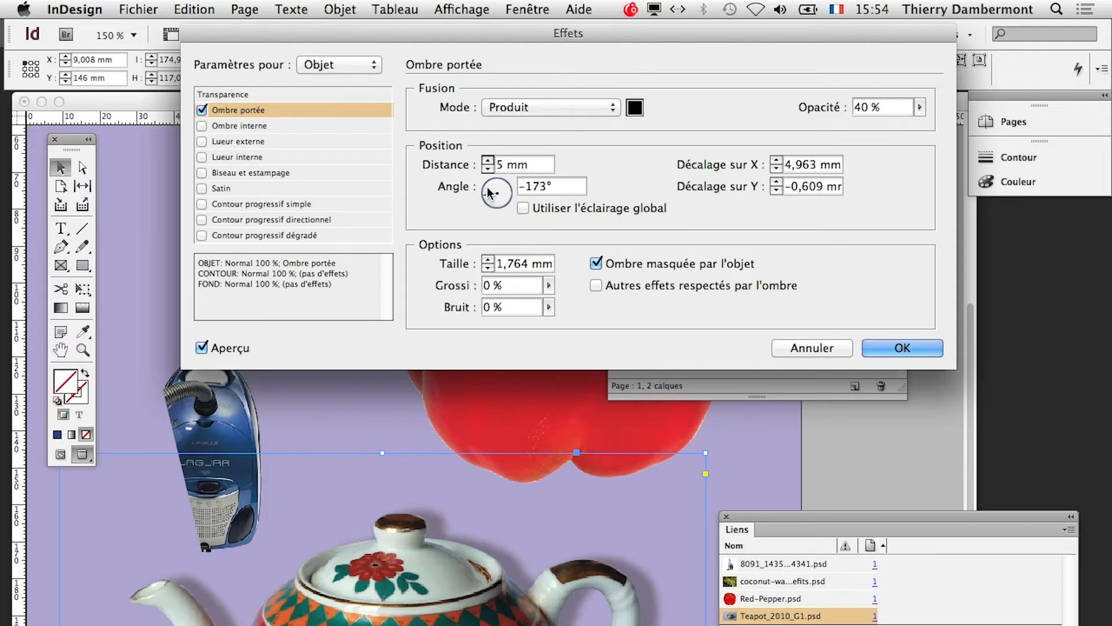
{"action": "left_click", "coordinate": [489, 187]}
{"action": "mouse_move", "coordinate": [488, 187]}
{"action": "left_mouse_down"}
{"action": "mouse_move", "coordinate": [521, 191]}
{"action": "mouse_move", "coordinate": [514, 209]}
{"action": "mouse_move", "coordinate": [487, 212]}
{"action": "mouse_move", "coordinate": [473, 182]}
{"action": "left_mouse_up"}
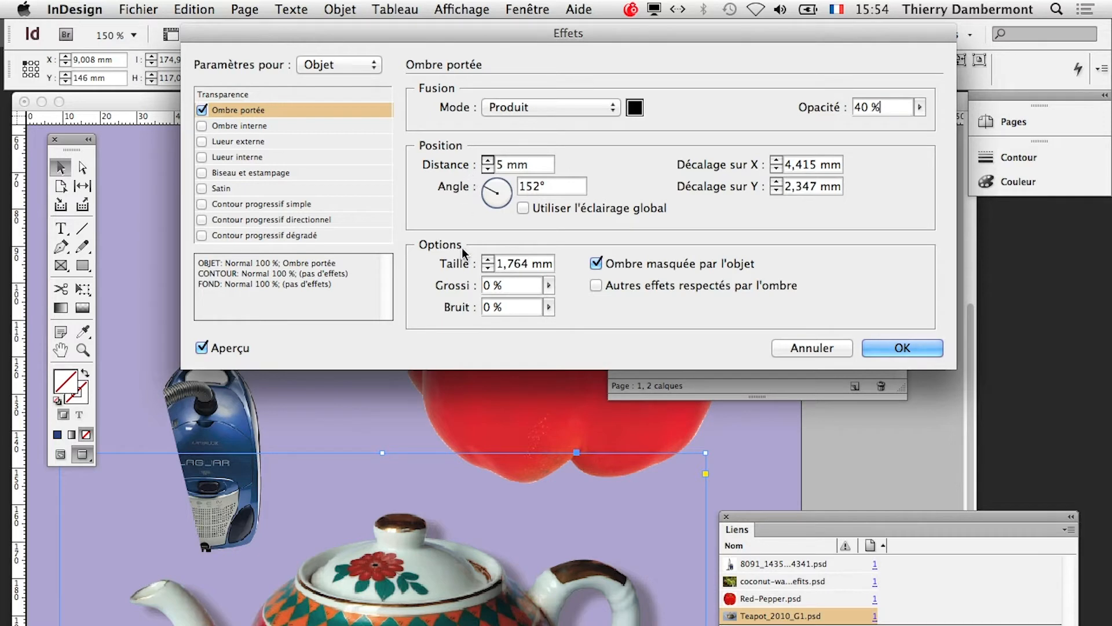
Step: Reduce the teapot shadow's distance to 1 mm
{"action": "left_click", "coordinate": [487, 170]}
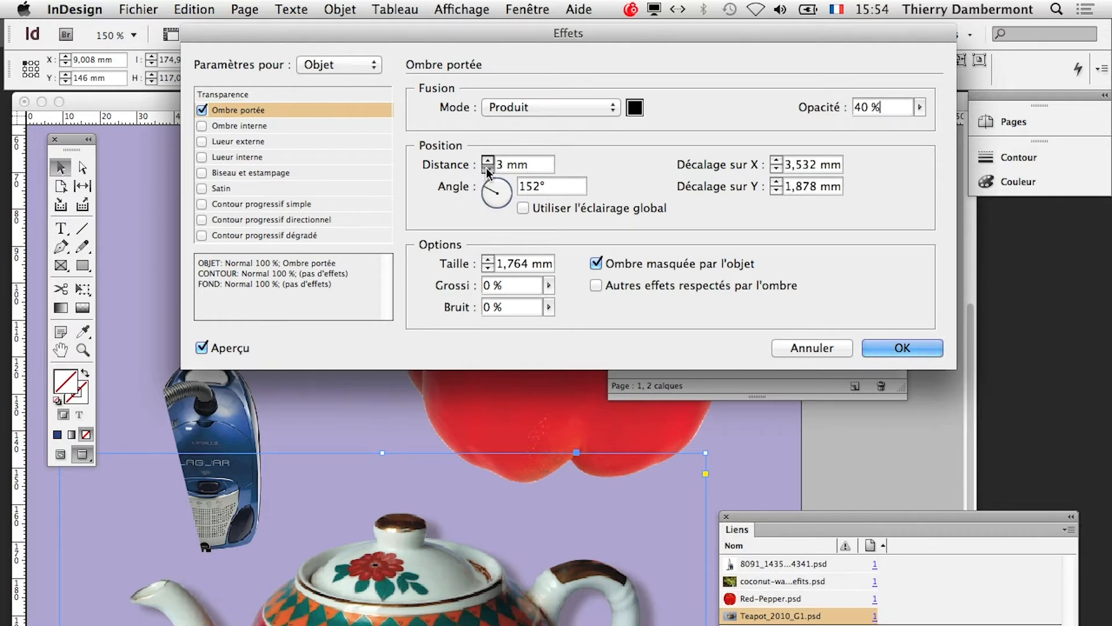
{"action": "left_click", "coordinate": [487, 170]}
{"action": "left_click", "coordinate": [488, 170]}
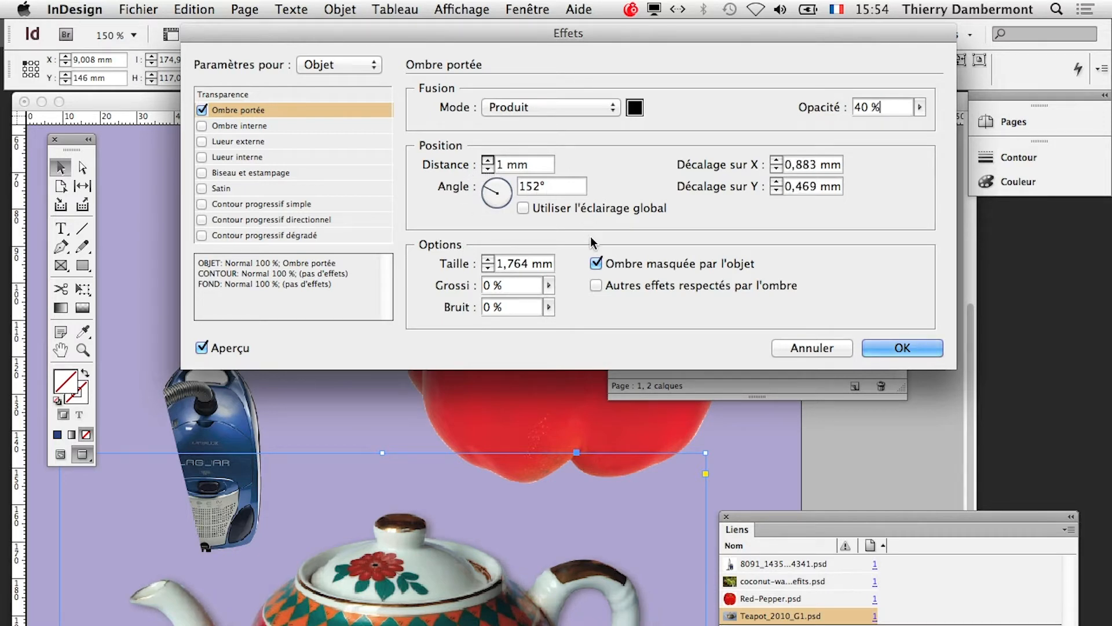
Step: Apply the drop shadow to the teapot and inspect it up close with nothing selected
{"action": "left_click", "coordinate": [903, 348]}
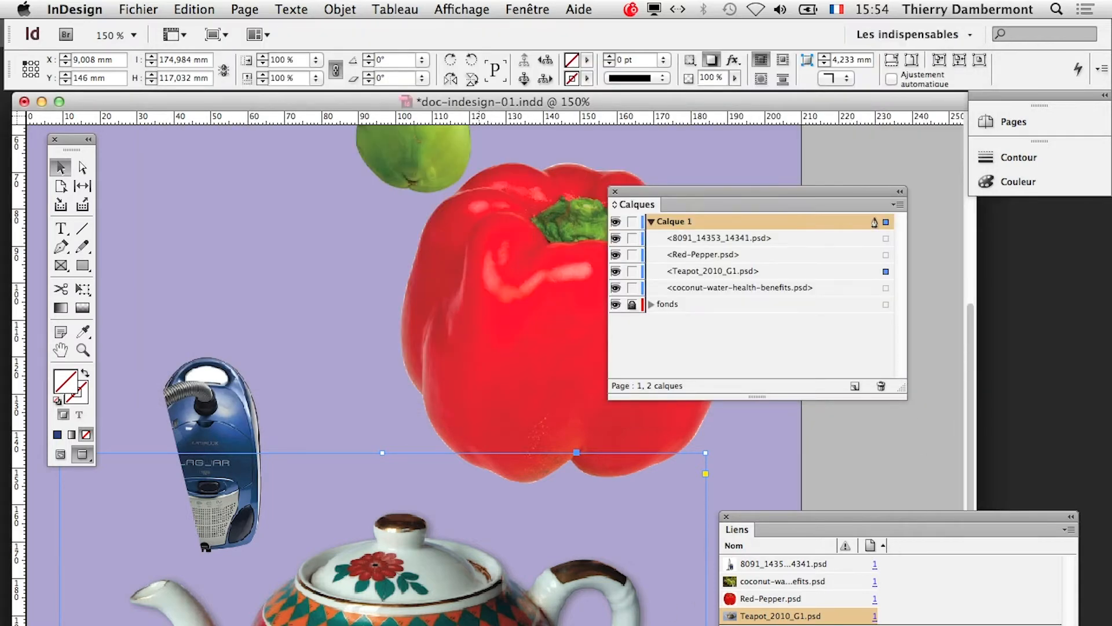
{"action": "key", "text": "super+="}
{"action": "key", "text": "super+="}
{"action": "left_click", "coordinate": [949, 496]}
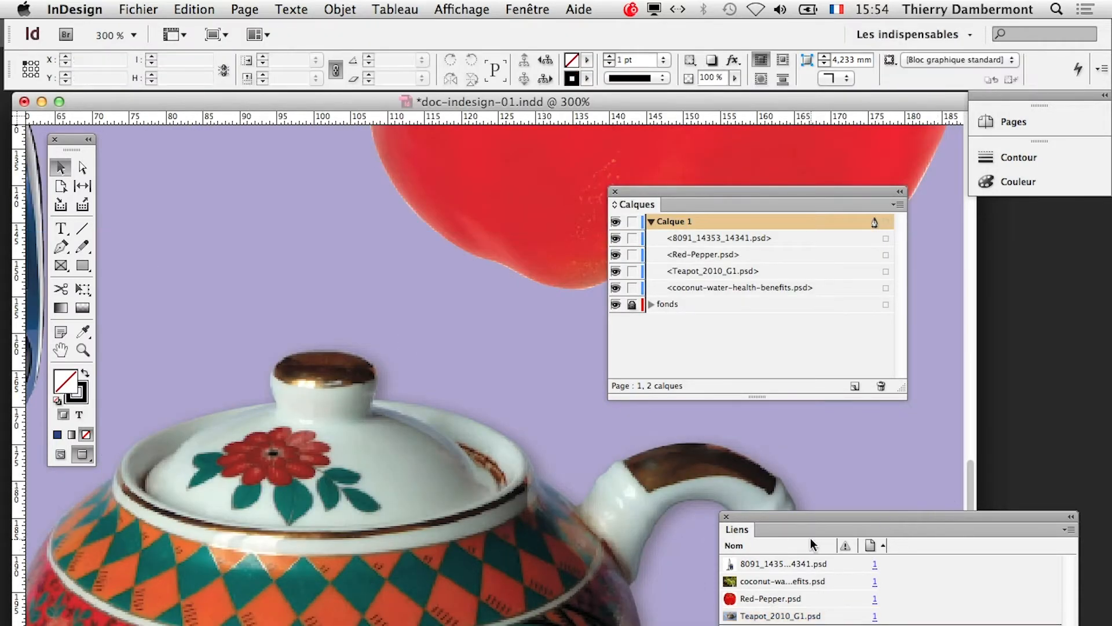
{"action": "key", "text": "super+minus"}
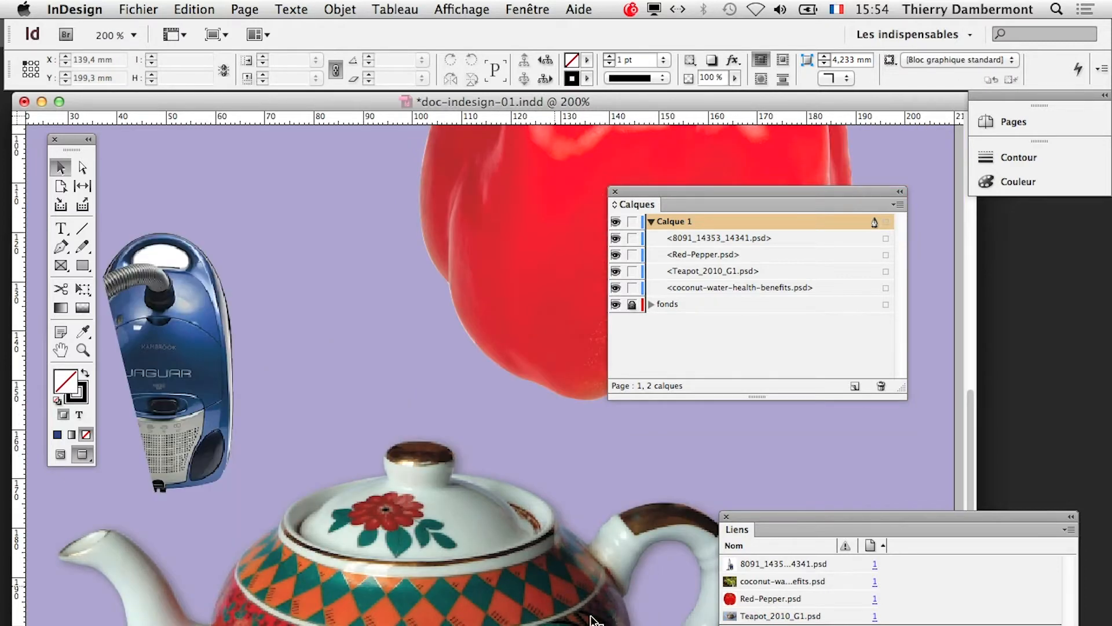
Step: Select the teapot image and remove its drop shadow with Effacer les effets
{"action": "left_click", "coordinate": [354, 8]}
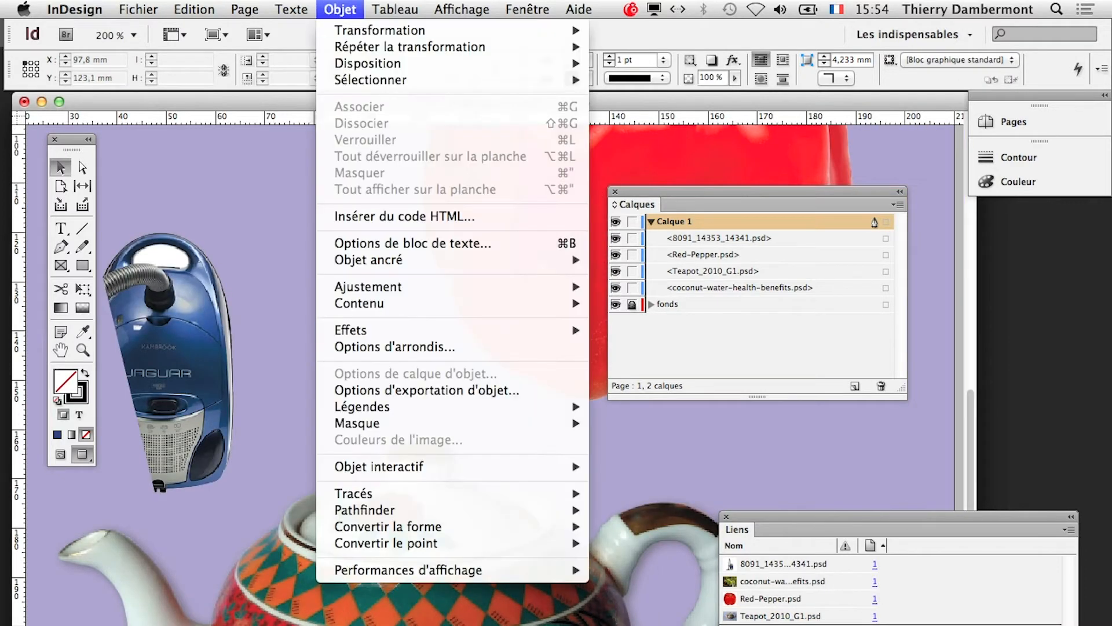
{"action": "left_click", "coordinate": [425, 610]}
{"action": "left_click", "coordinate": [424, 609]}
{"action": "left_click", "coordinate": [327, 8]}
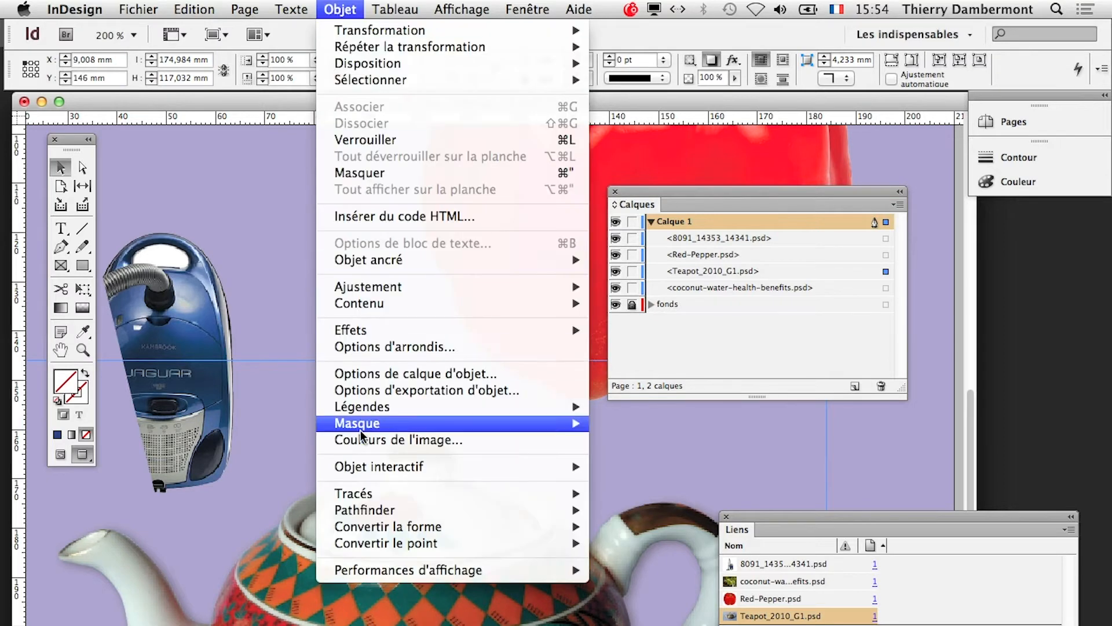
{"action": "mouse_move", "coordinate": [354, 336]}
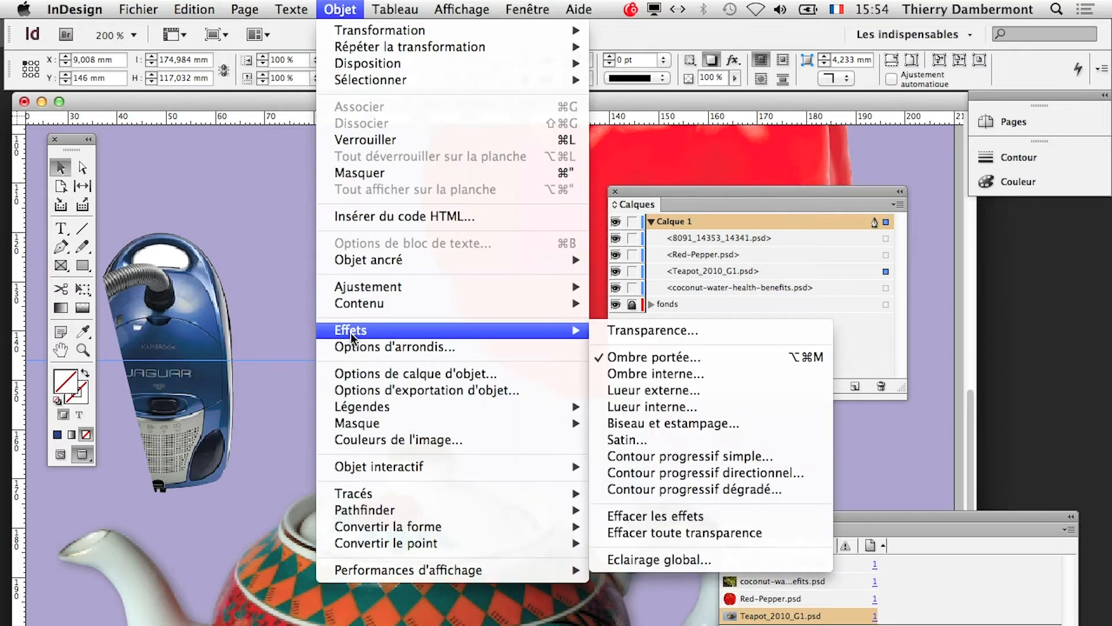
{"action": "left_click", "coordinate": [699, 521]}
{"action": "scroll", "coordinate": [606, 593], "scroll_direction": "down", "scroll_amount": 1}
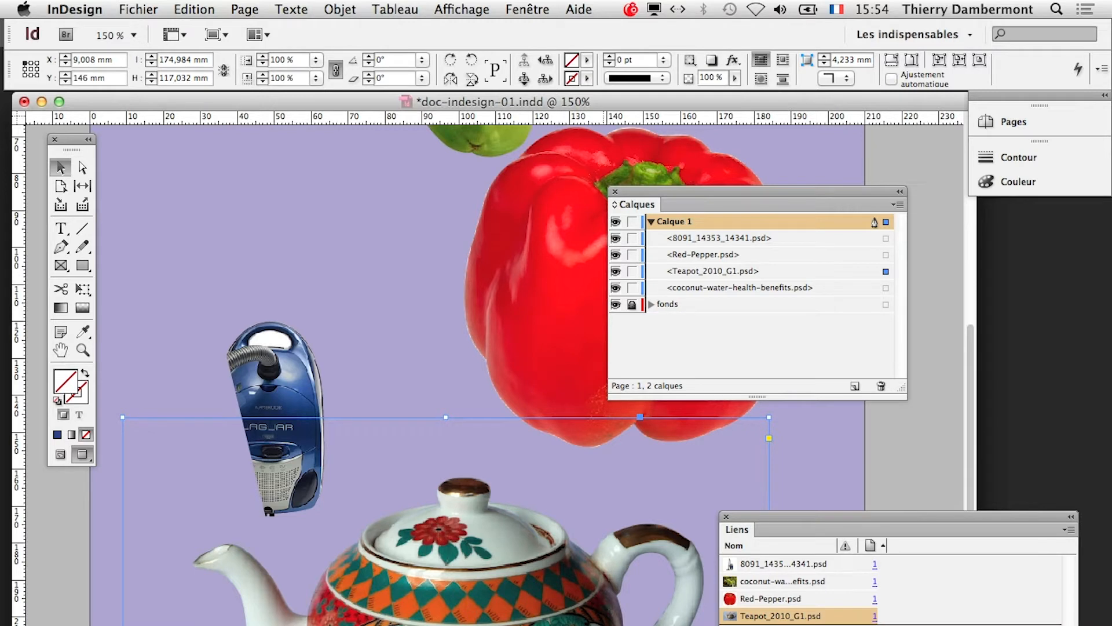
Step: Deselect the teapot, narrow the Liens panel and move it clear of the teapot
{"action": "left_click", "coordinate": [941, 464]}
{"action": "scroll", "coordinate": [847, 494], "scroll_direction": "down", "scroll_amount": 1}
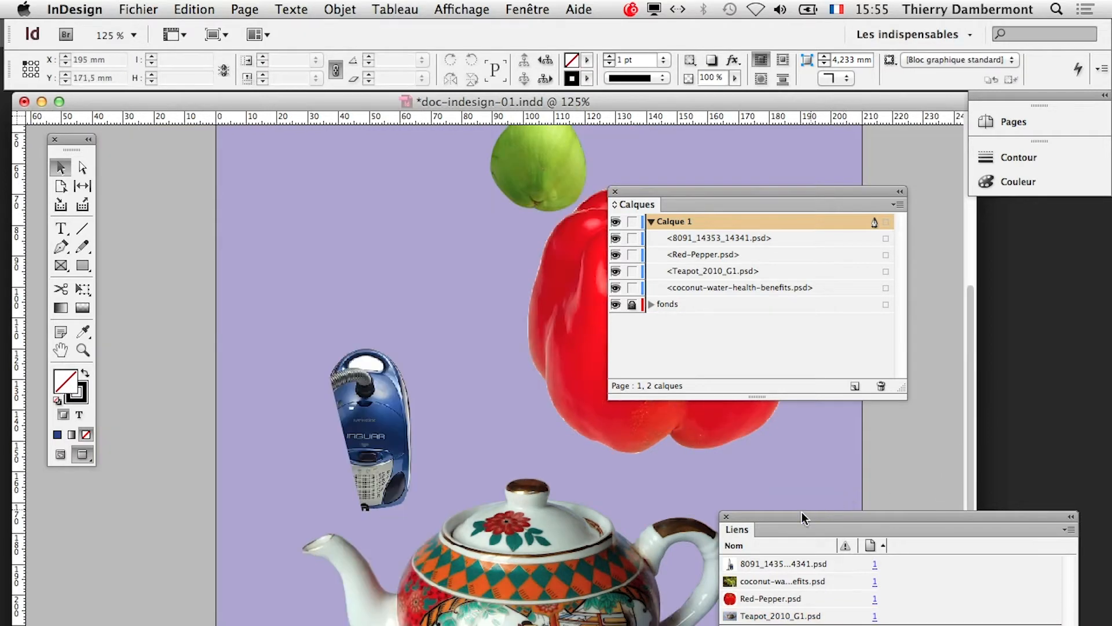
{"action": "left_click_drag", "start_coordinate": [1078, 624], "coordinate": [977, 624]}
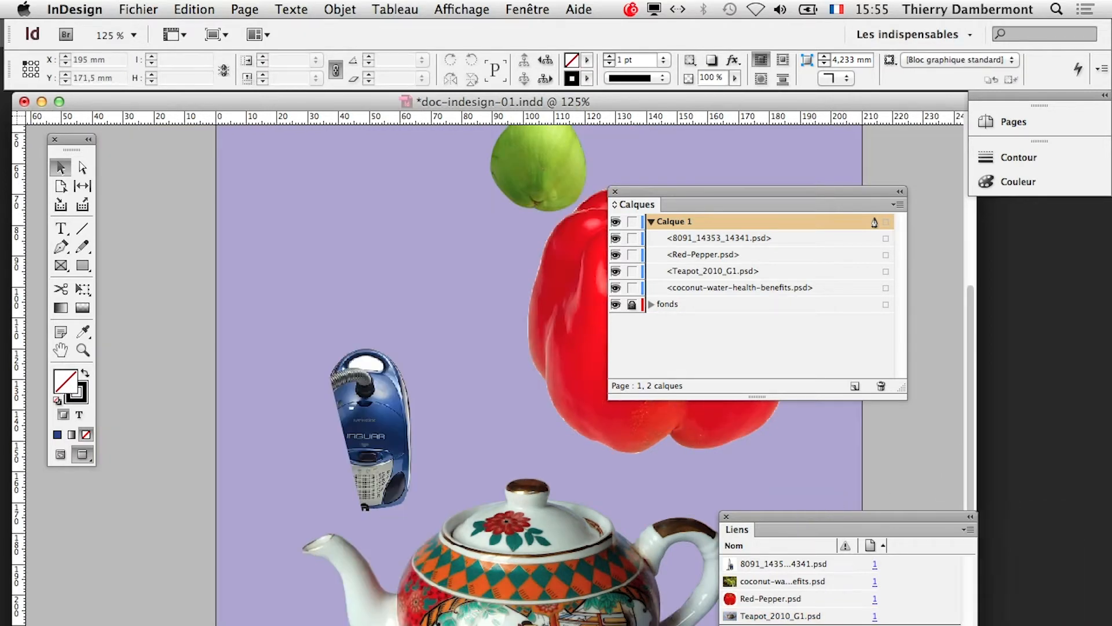
{"action": "left_click_drag", "start_coordinate": [785, 519], "coordinate": [912, 495]}
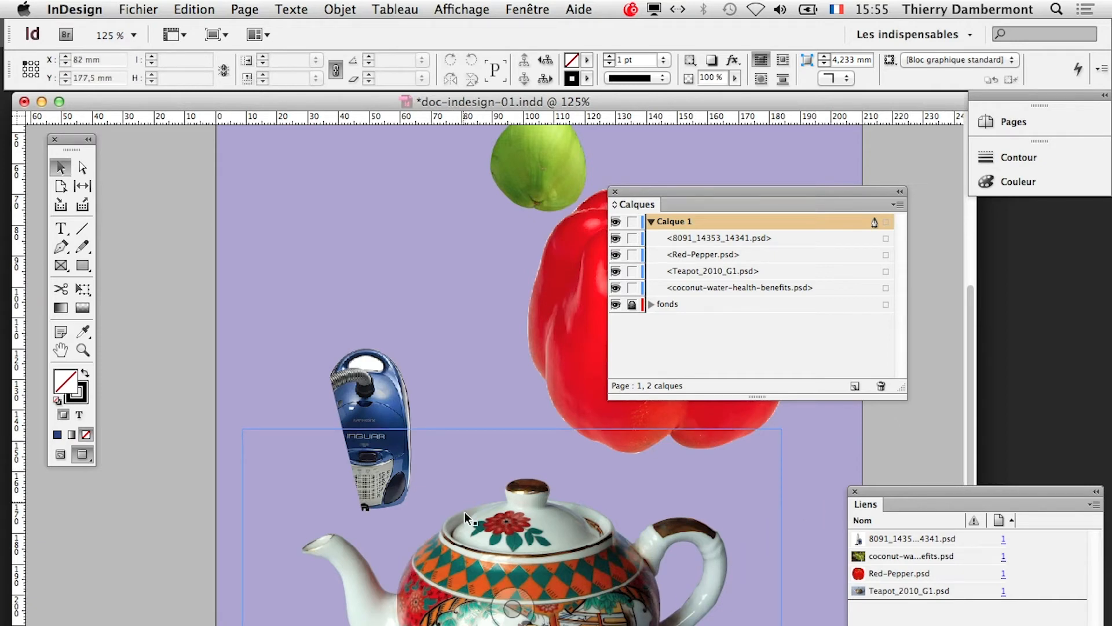
Step: Switch to Photoshop and save the teapot image as Teapot_2010_G1-avec-ombre.psd in the théière folder with Maximiser la compatibilité enabled
{"action": "key", "text": "super+Tab"}
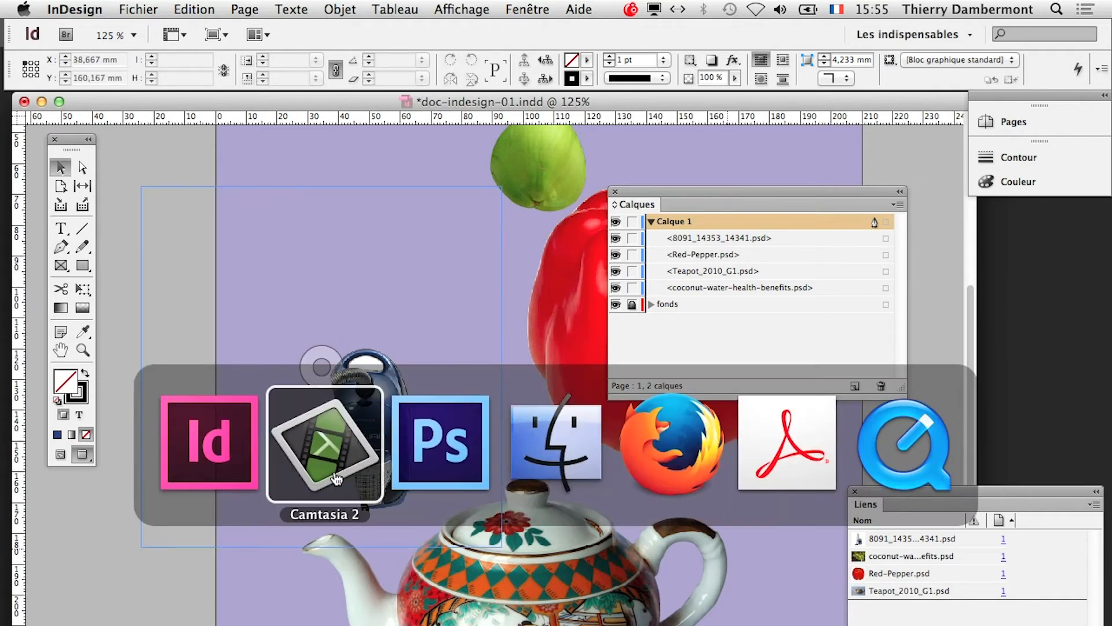
{"action": "left_click", "coordinate": [419, 462]}
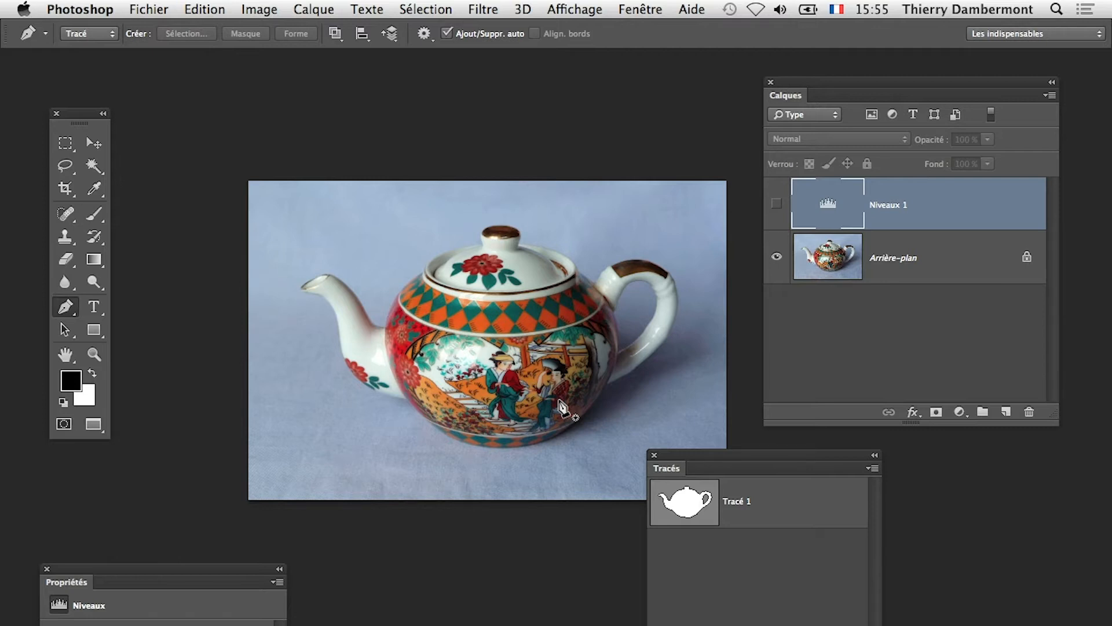
{"action": "left_click", "coordinate": [162, 6]}
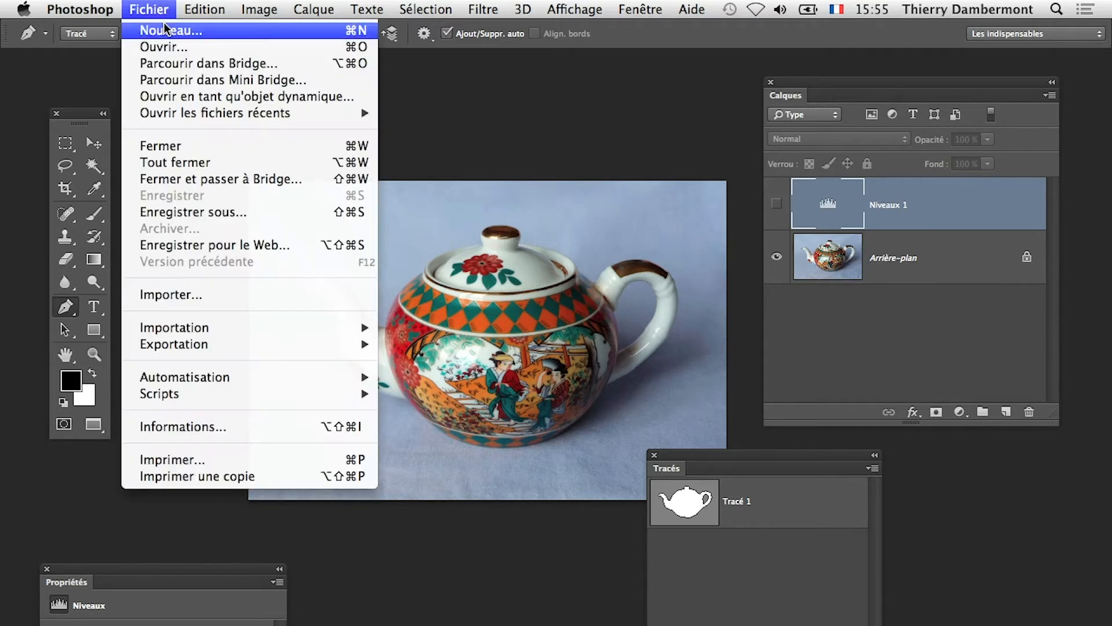
{"action": "left_click", "coordinate": [206, 214]}
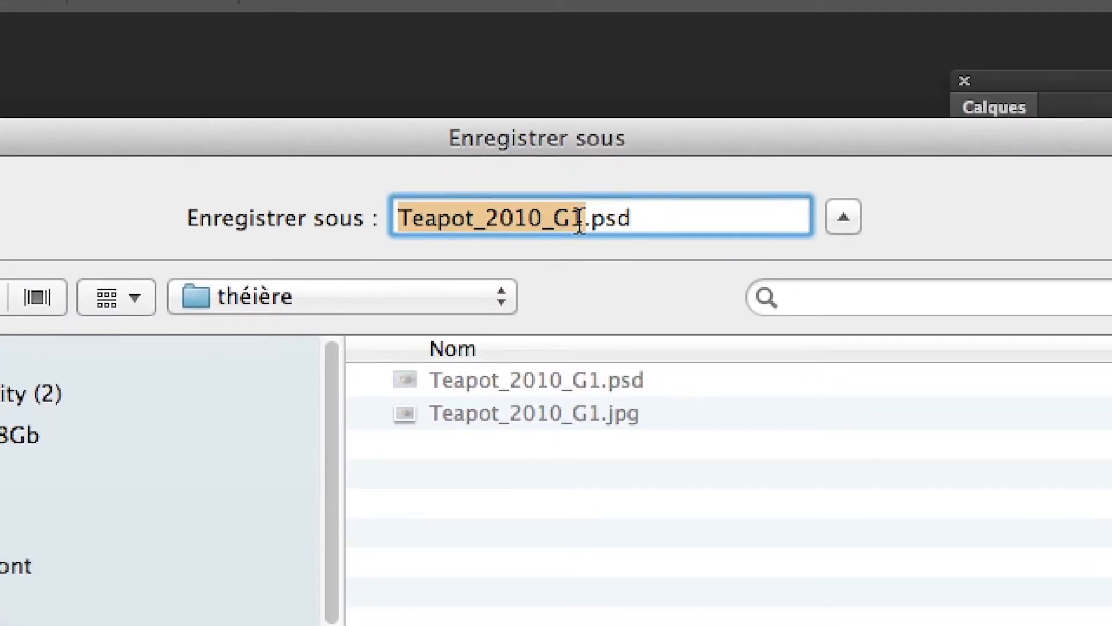
{"action": "left_click", "coordinate": [580, 223]}
{"action": "type", "text": "-"}
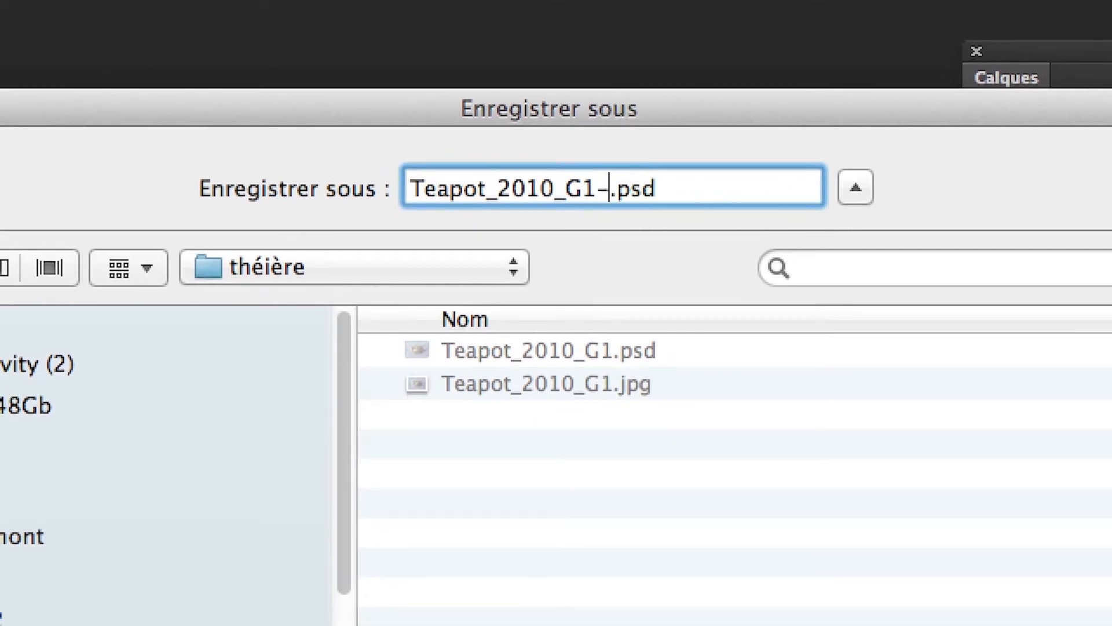
{"action": "type", "text": "avec-ombre"}
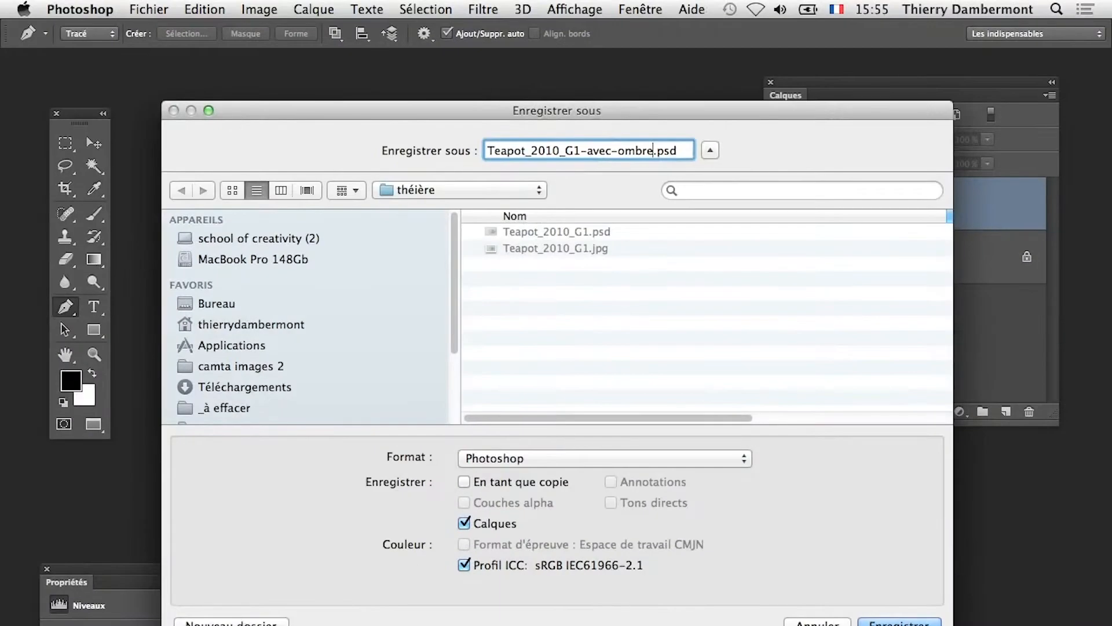
{"action": "key", "text": "Return"}
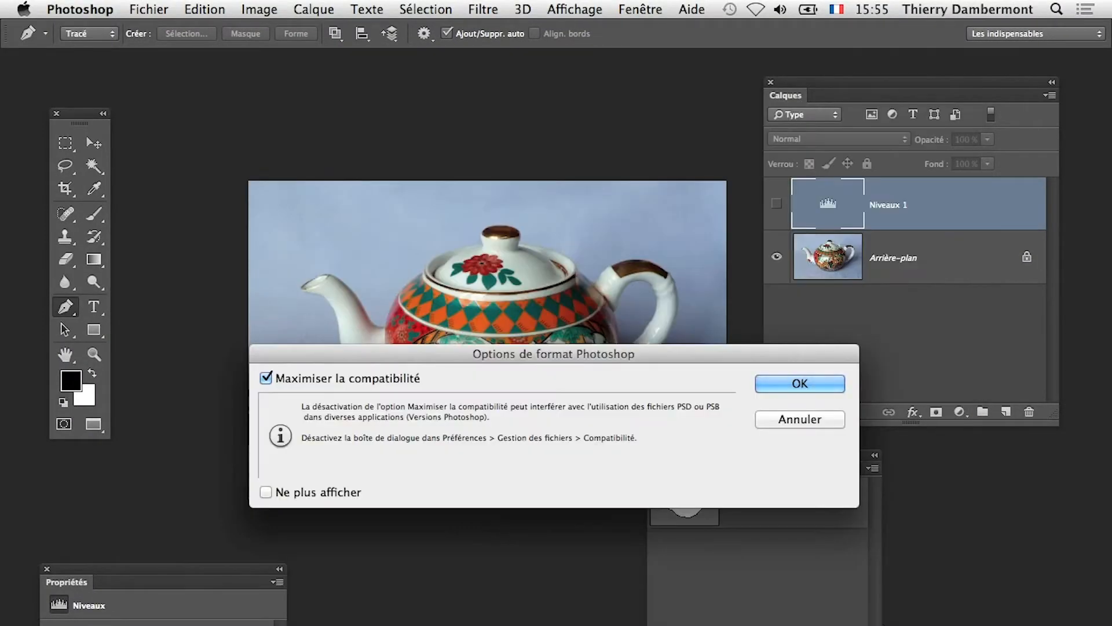
{"action": "left_click", "coordinate": [808, 386]}
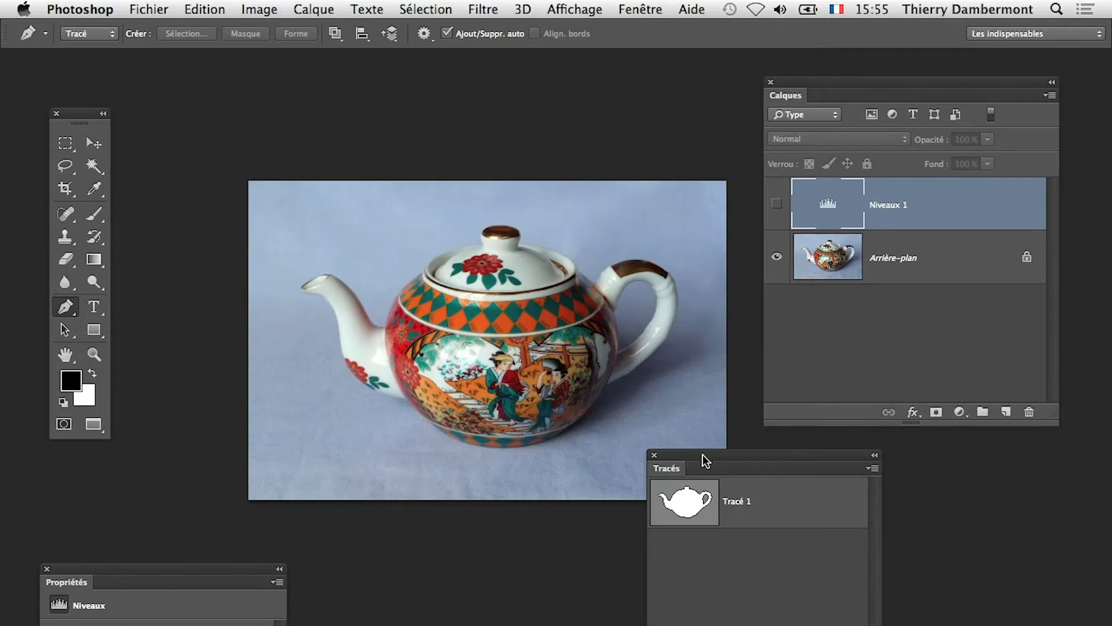
Step: Move the Tracés panel away from the teapot image so the whole picture is unobstructed
{"action": "left_click_drag", "start_coordinate": [705, 461], "coordinate": [900, 508]}
{"action": "scroll", "coordinate": [633, 464], "scroll_direction": "down", "scroll_amount": 2}
{"action": "left_click_drag", "start_coordinate": [610, 413], "coordinate": [538, 398]}
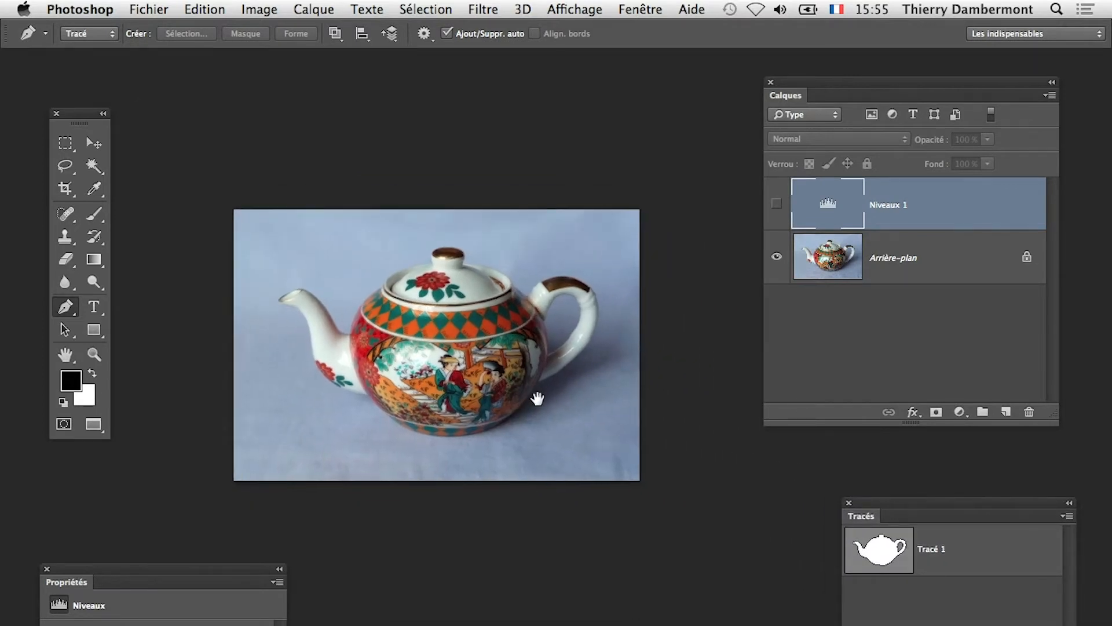
Step: Look back at the InDesign page layout and return to the teapot image in Photoshop
{"action": "key", "text": "super+Tab"}
{"action": "key", "text": "super+Tab"}
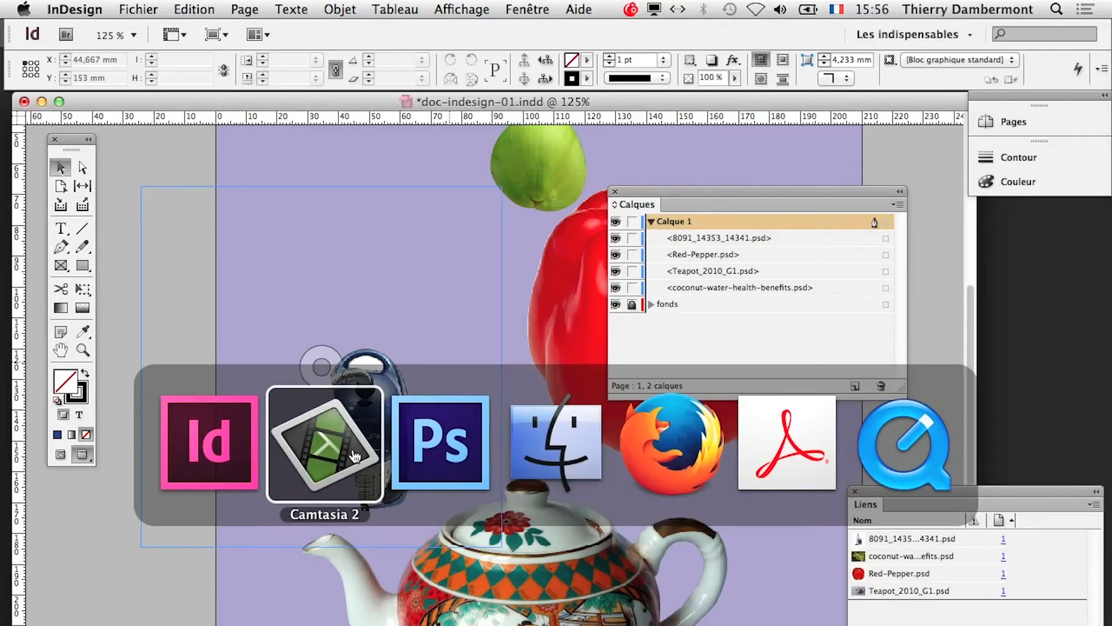
{"action": "left_click", "coordinate": [447, 456]}
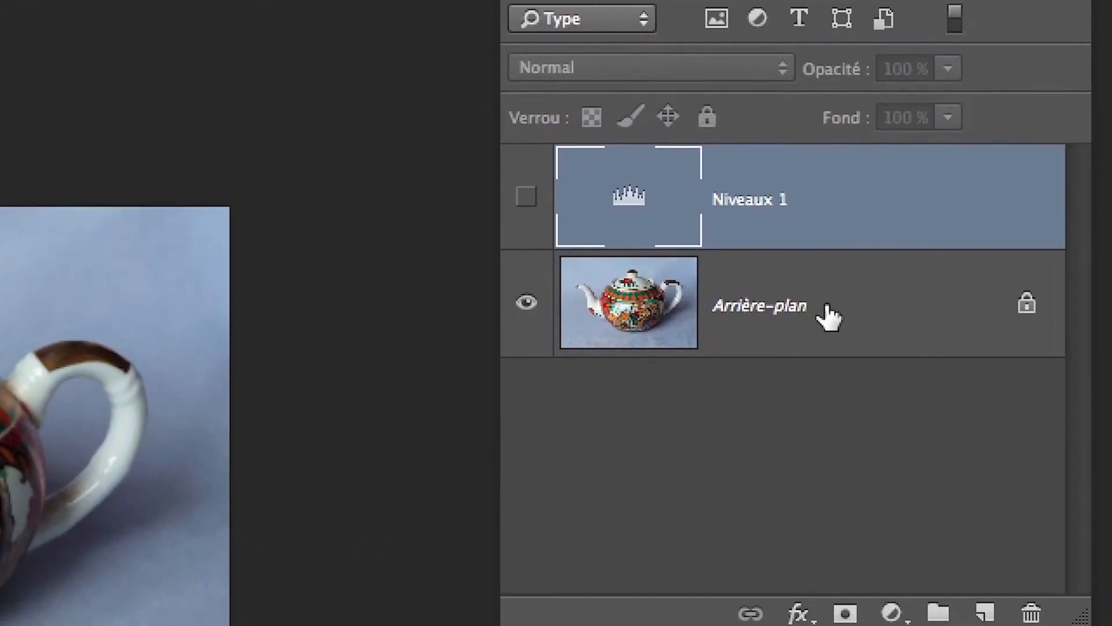
Step: Select the Arrière-plan layer, bring the Tracés panel closer and select the Tracé 1 path
{"action": "left_click", "coordinate": [831, 329]}
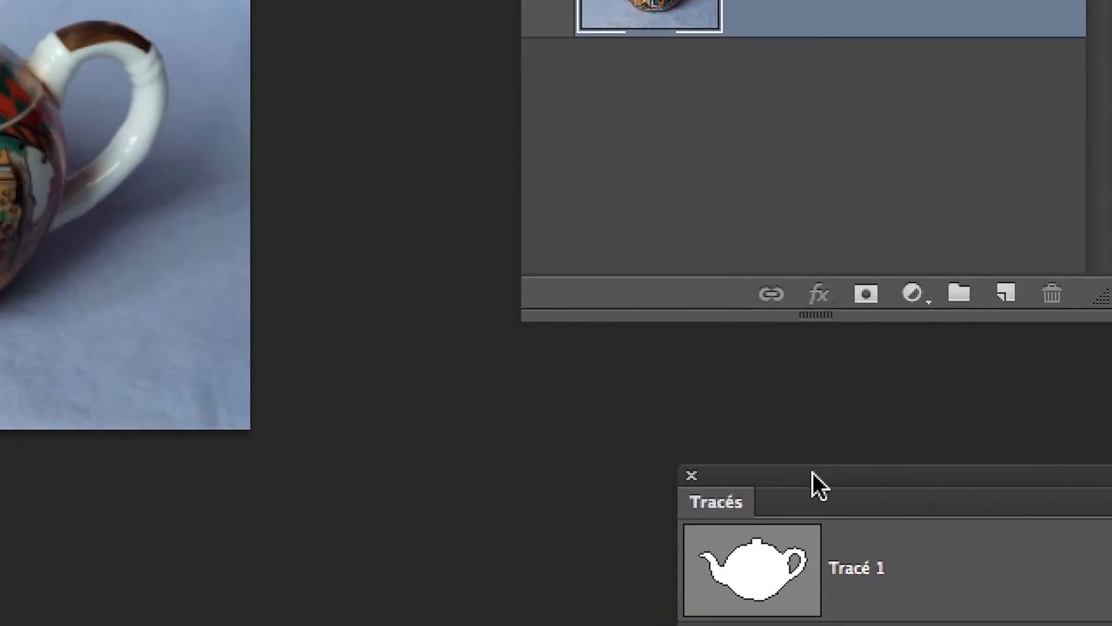
{"action": "left_click_drag", "start_coordinate": [813, 472], "coordinate": [278, 160]}
{"action": "left_click", "coordinate": [254, 274]}
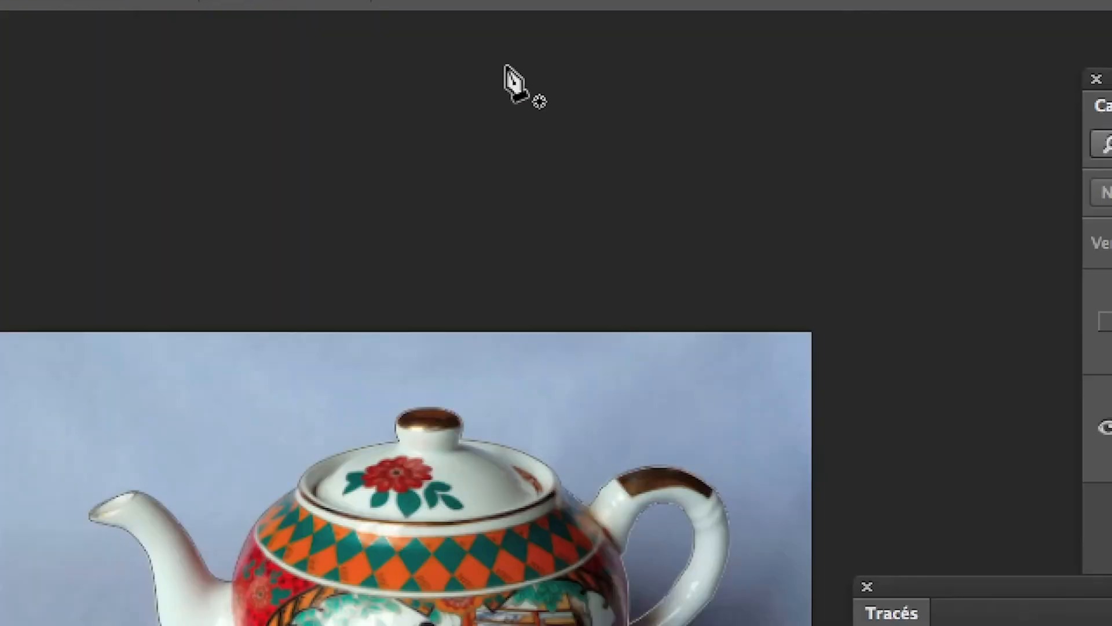
Step: Convert the locked Arrière-plan into a regular layer with the default name and 100% opacity
{"action": "left_click", "coordinate": [393, 13]}
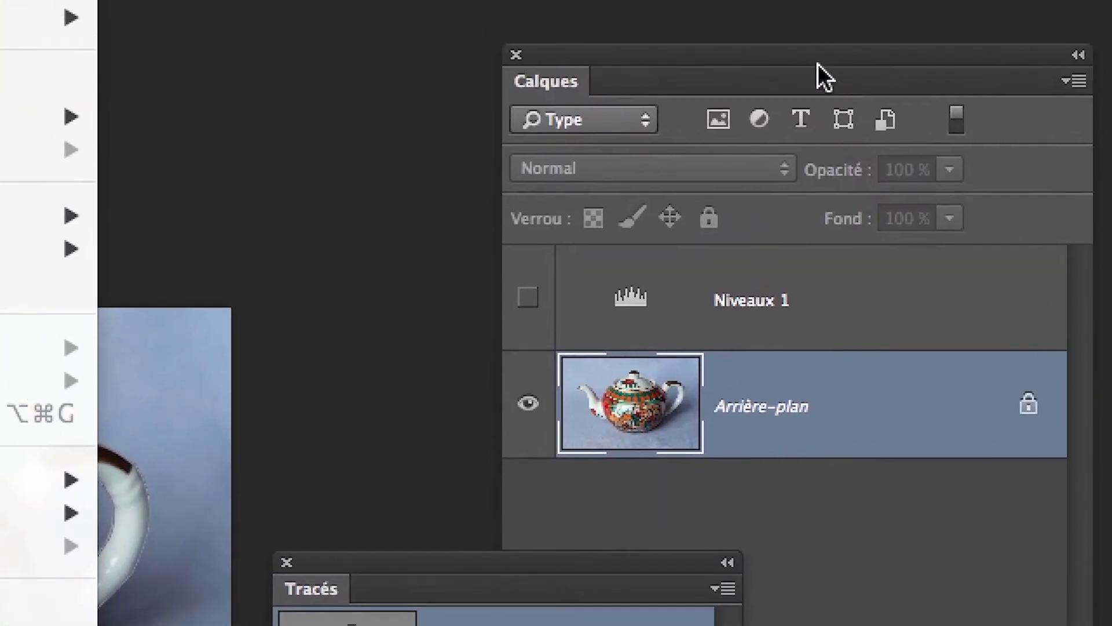
{"action": "left_click", "coordinate": [817, 63]}
{"action": "double_click", "coordinate": [916, 414]}
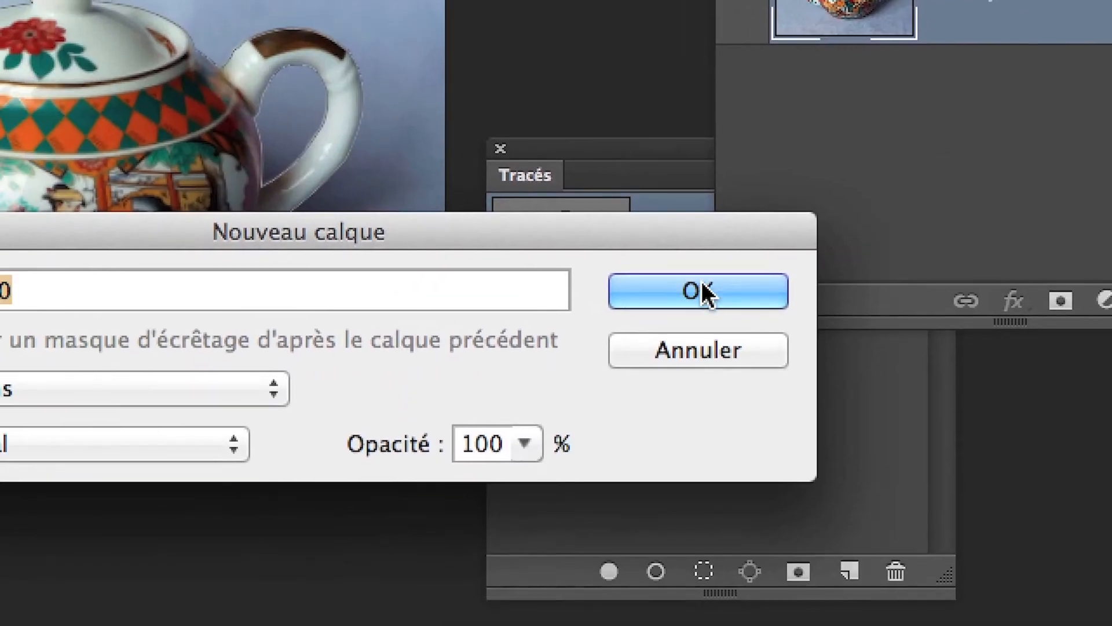
{"action": "left_click", "coordinate": [702, 284]}
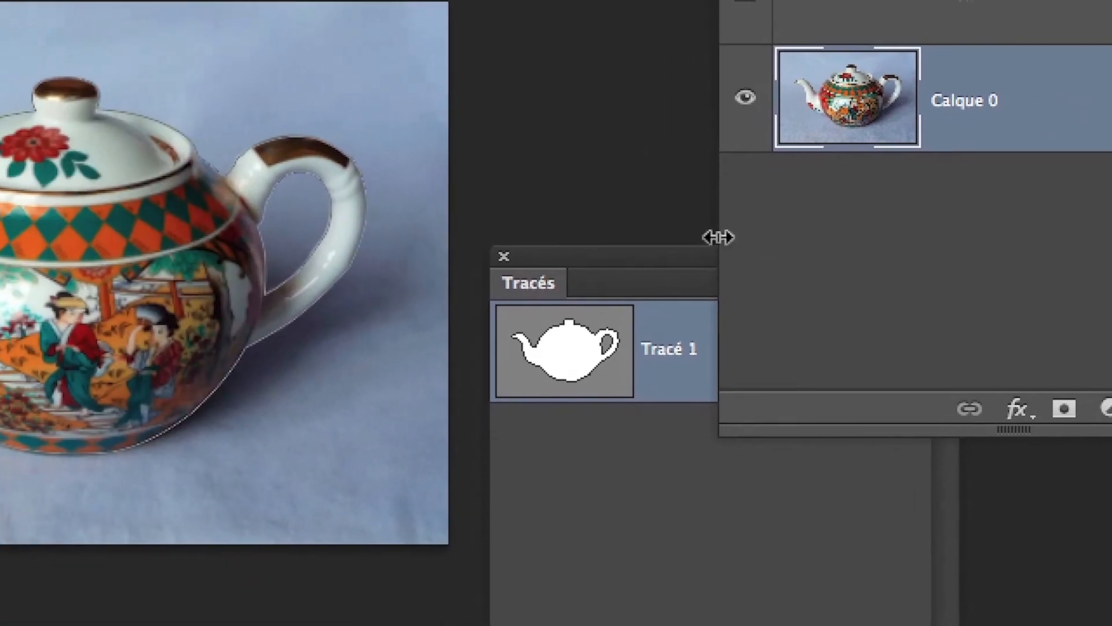
Step: Add a vector mask to the teapot layer from the selected Tracé 1 path
{"action": "left_click", "coordinate": [431, 348]}
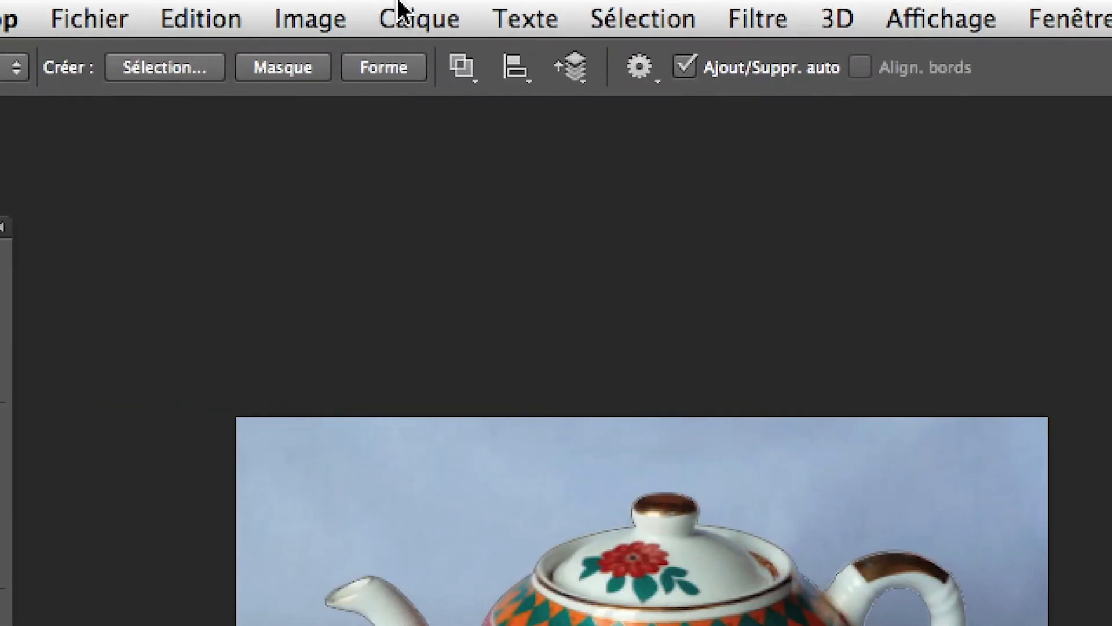
{"action": "left_click", "coordinate": [398, 15]}
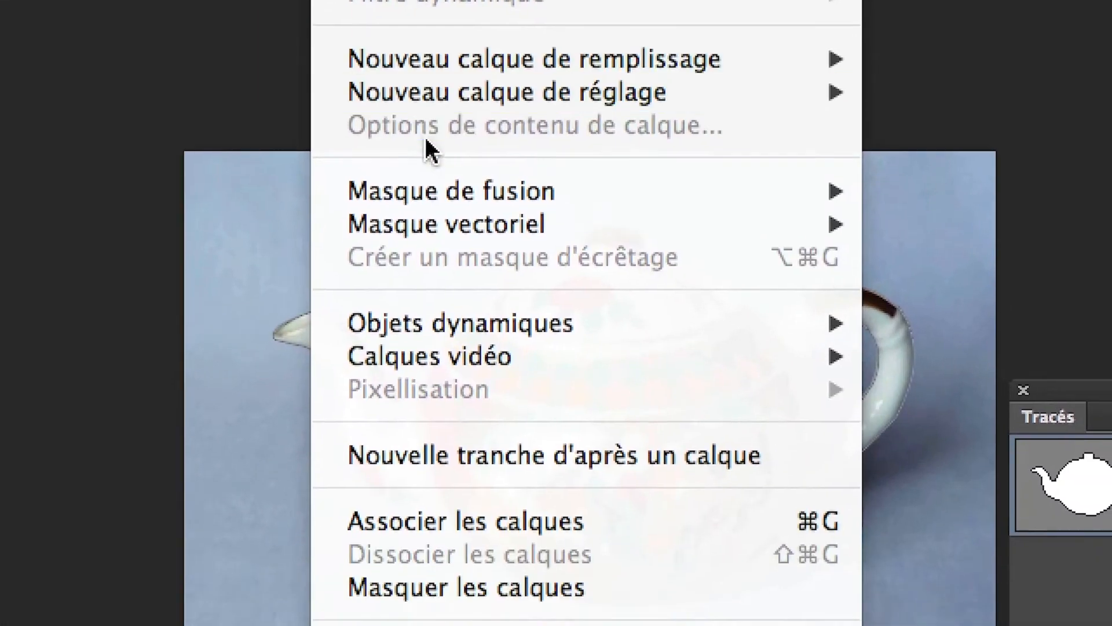
{"action": "mouse_move", "coordinate": [485, 455]}
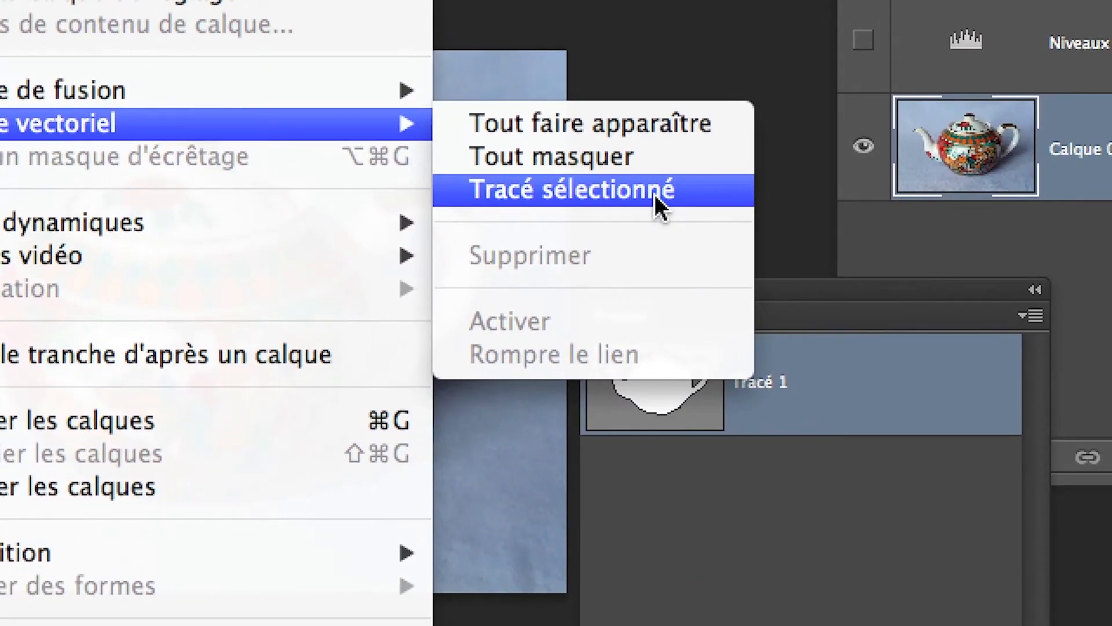
{"action": "left_click", "coordinate": [655, 193]}
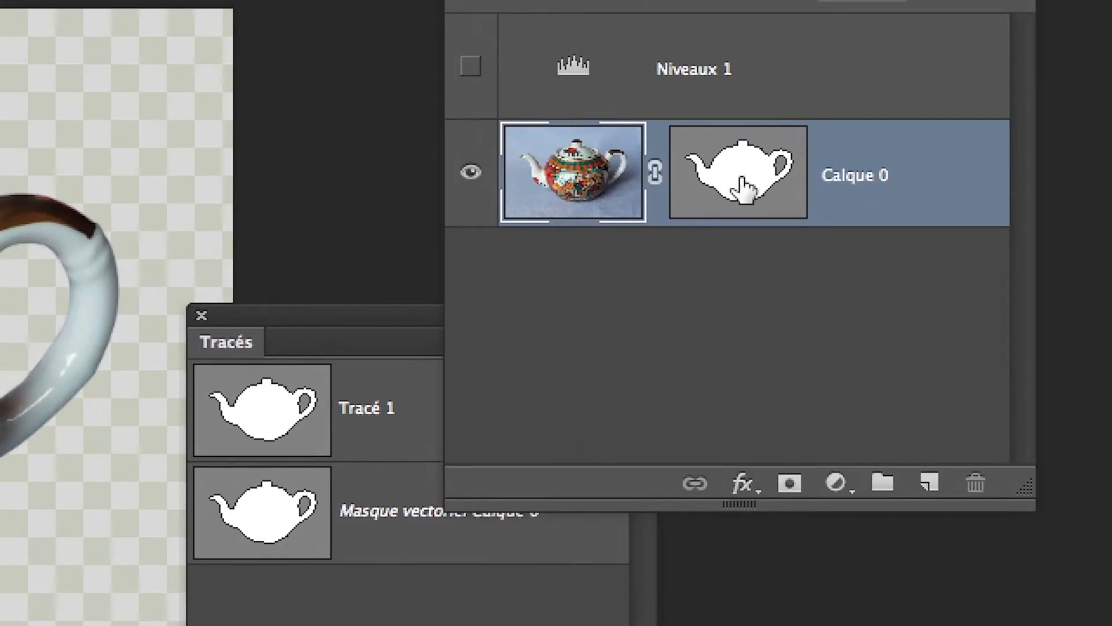
Step: Activate the teapot's vector mask and try pulling an anchor point on the lid knob's right edge outward and back into place
{"action": "left_click", "coordinate": [739, 184]}
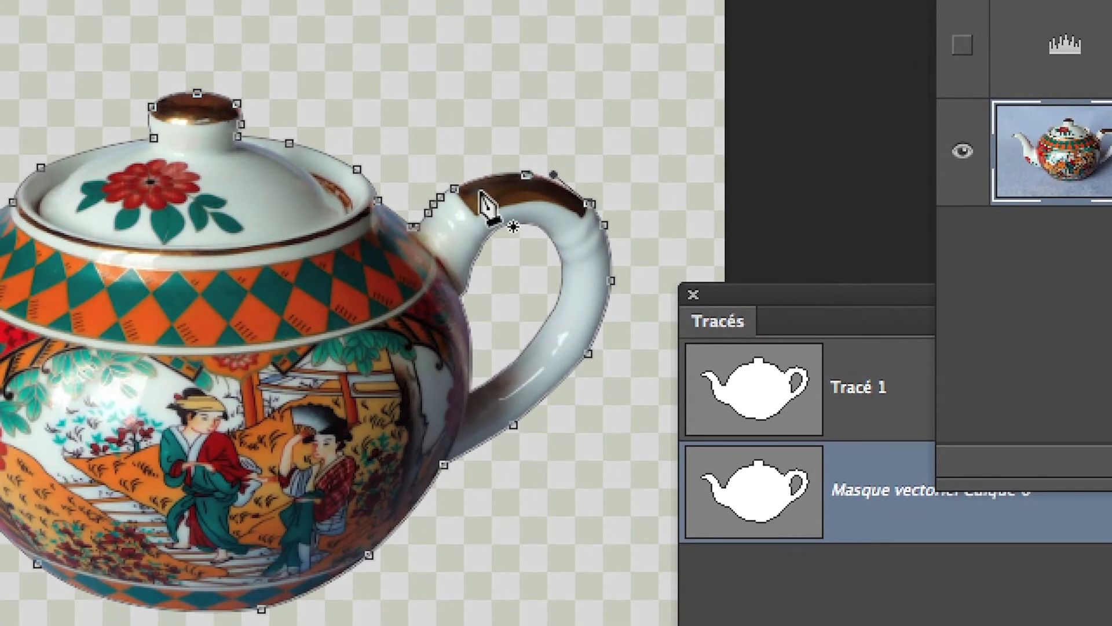
{"action": "scroll", "coordinate": [441, 201], "scroll_direction": "up", "scroll_amount": 5}
{"action": "scroll", "coordinate": [473, 190], "scroll_direction": "up", "scroll_amount": 2}
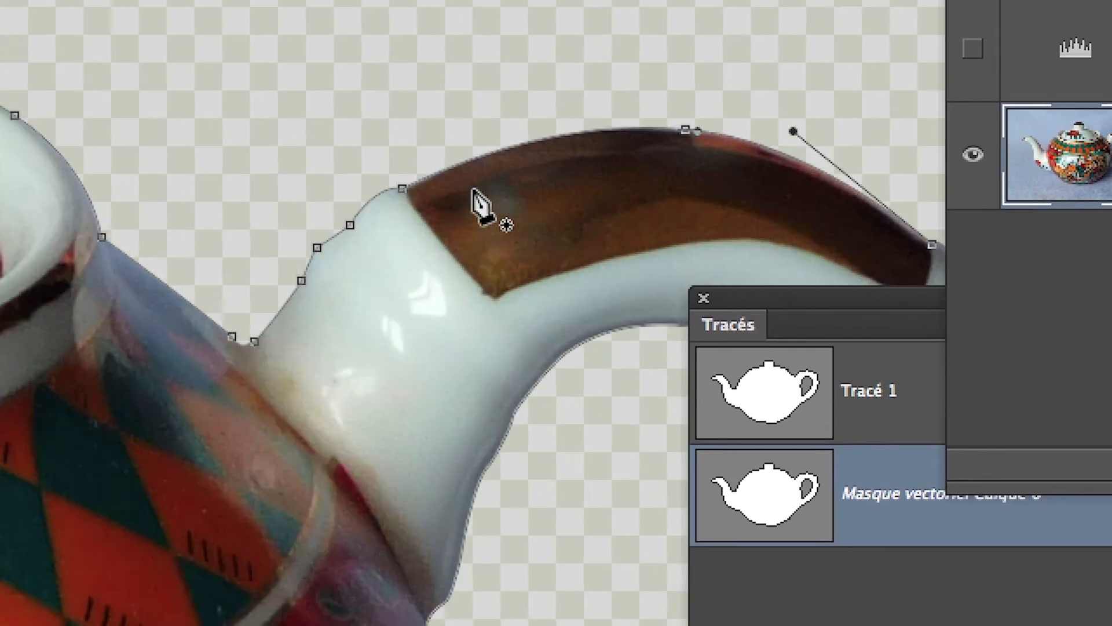
{"action": "left_click_drag", "start_coordinate": [126, 207], "coordinate": [743, 399]}
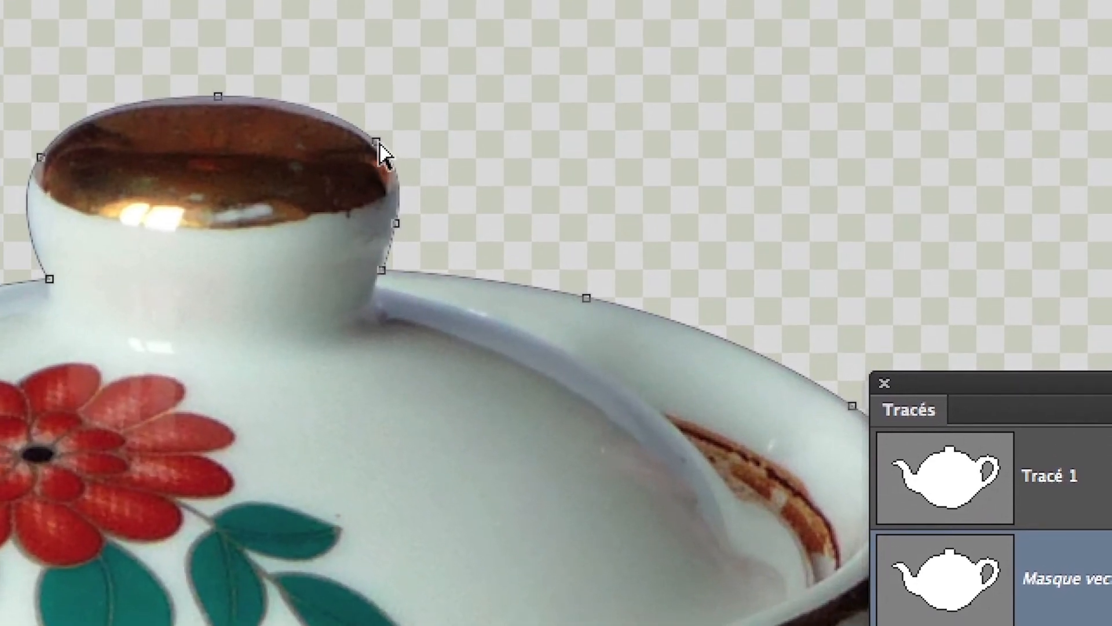
{"action": "left_click_drag", "start_coordinate": [379, 145], "coordinate": [463, 24]}
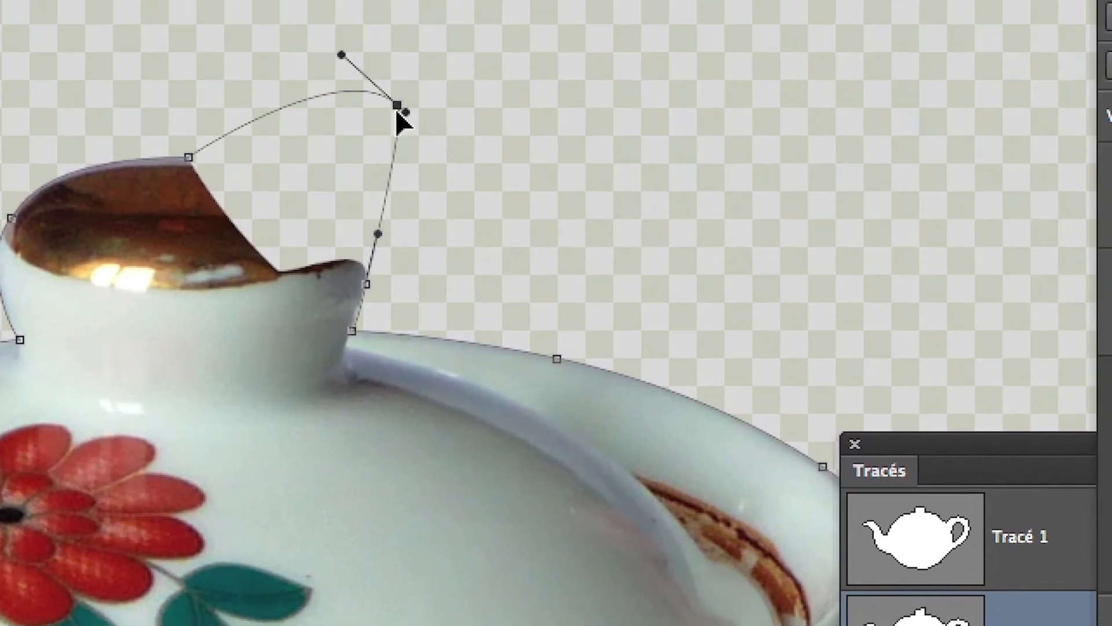
{"action": "left_click_drag", "start_coordinate": [400, 116], "coordinate": [343, 211]}
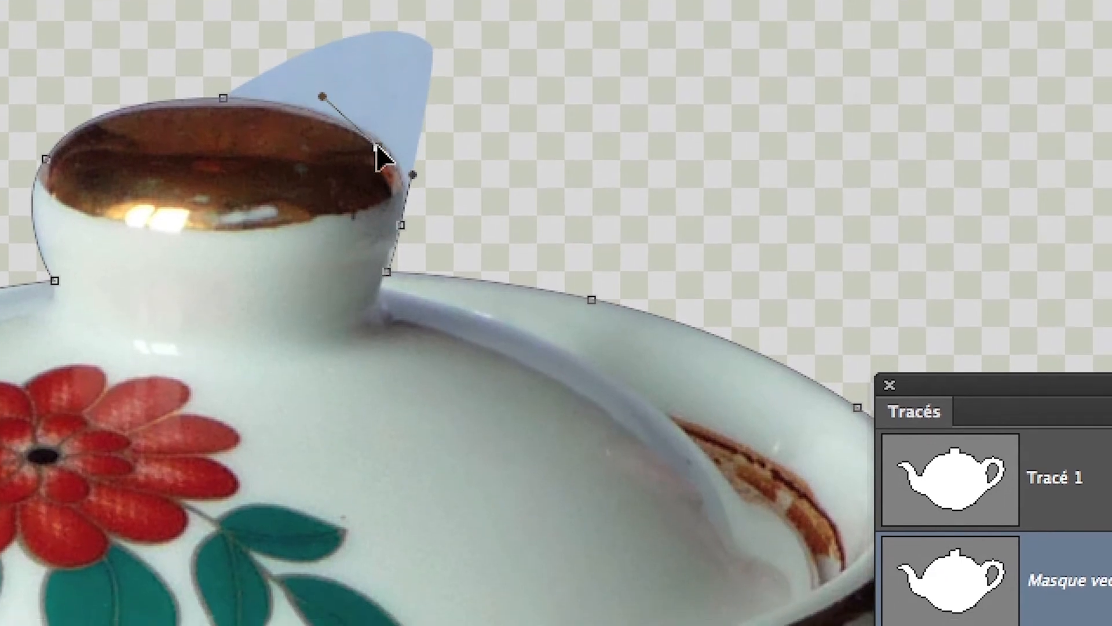
Step: Reshape the vector mask around the lid knob's right edge so its outline follows the porcelain again
{"action": "left_click_drag", "start_coordinate": [376, 146], "coordinate": [380, 146]}
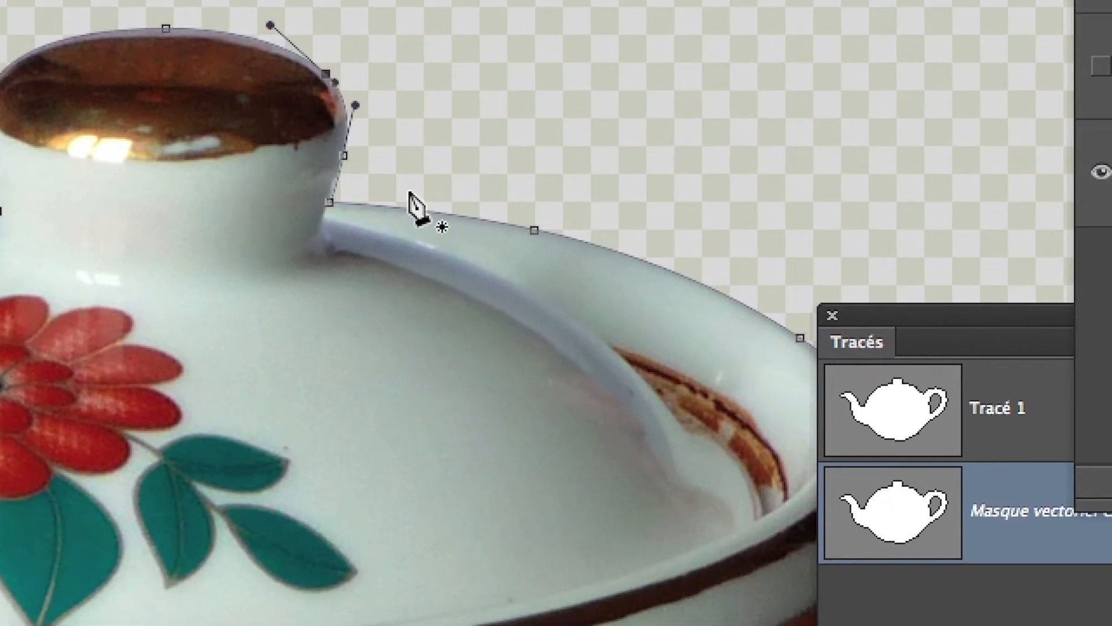
{"action": "scroll", "coordinate": [409, 192], "scroll_direction": "down", "scroll_amount": 6}
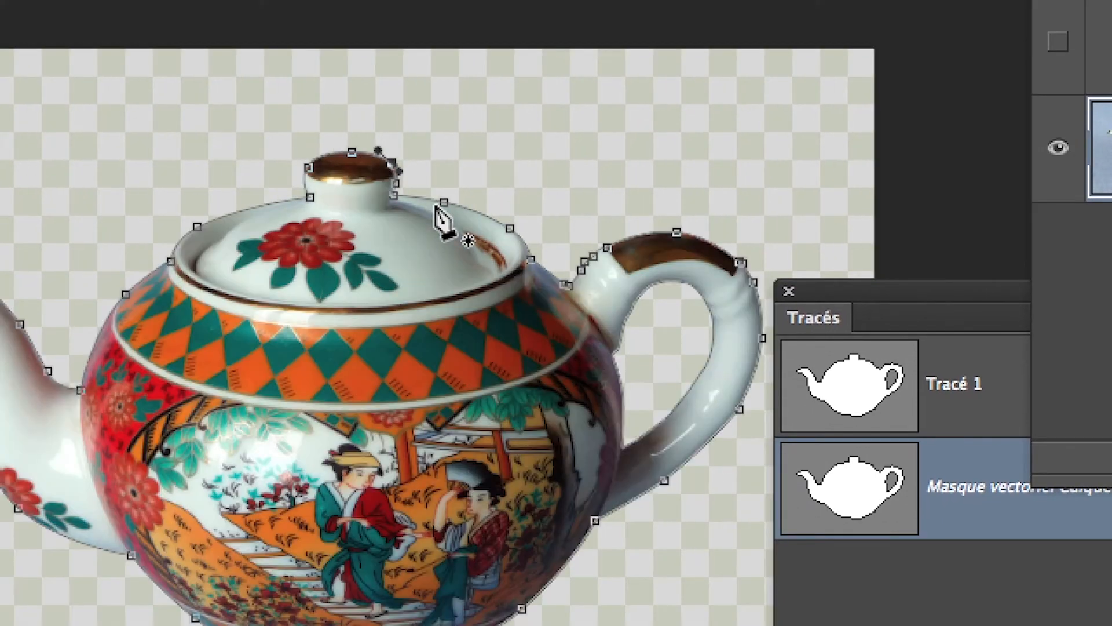
{"action": "scroll", "coordinate": [443, 221], "scroll_direction": "down", "scroll_amount": 3}
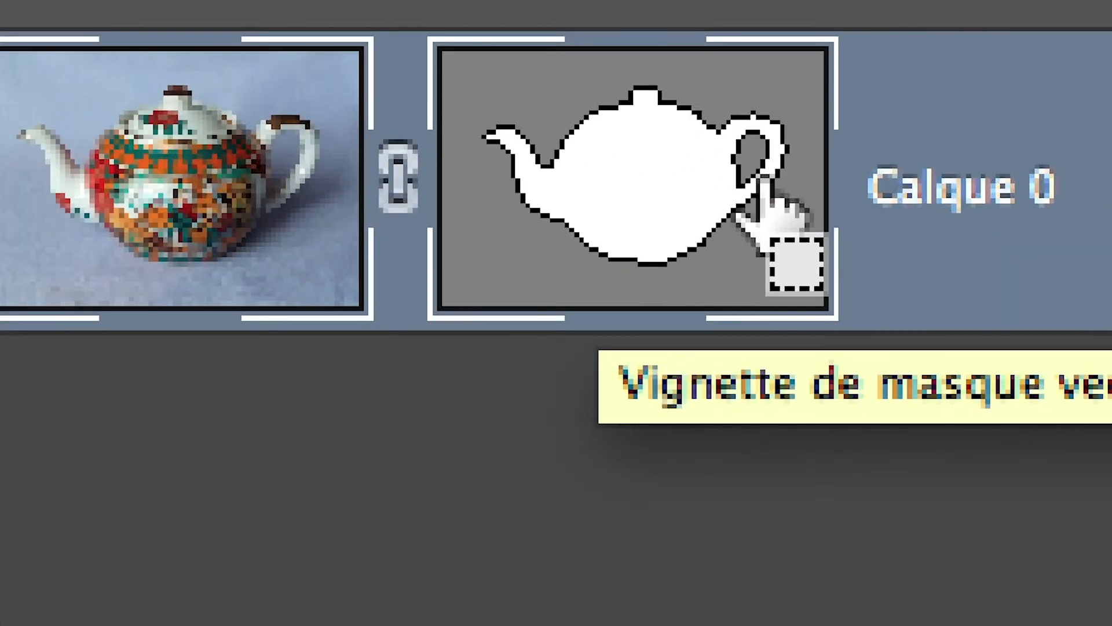
Step: Try dragging a point of the mask outline on the lid rim between knob and handle, and undo it
{"action": "left_click", "coordinate": [764, 181], "text": "super"}
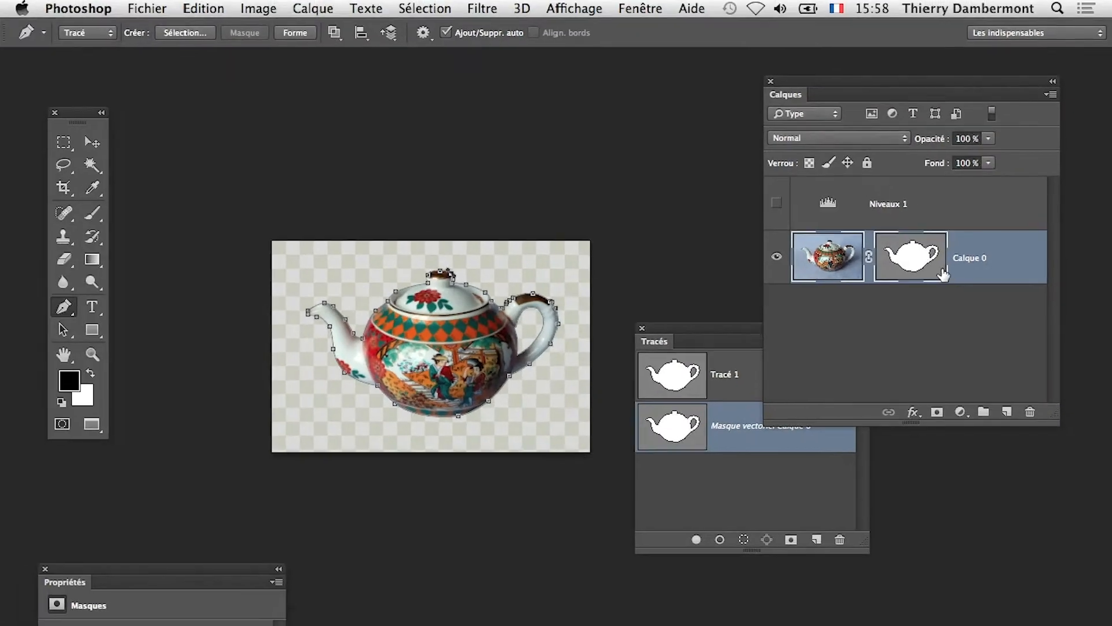
{"action": "left_click", "coordinate": [468, 160], "text": "super"}
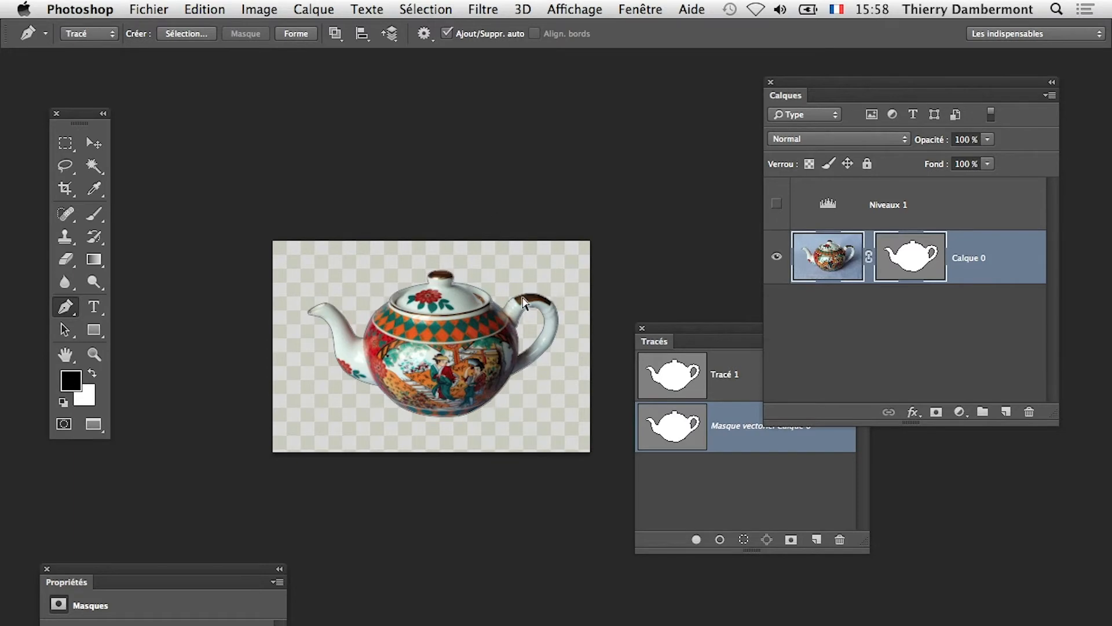
{"action": "scroll", "coordinate": [499, 303], "scroll_direction": "up", "scroll_amount": 5}
{"action": "scroll", "coordinate": [502, 319], "scroll_direction": "up", "scroll_amount": 5}
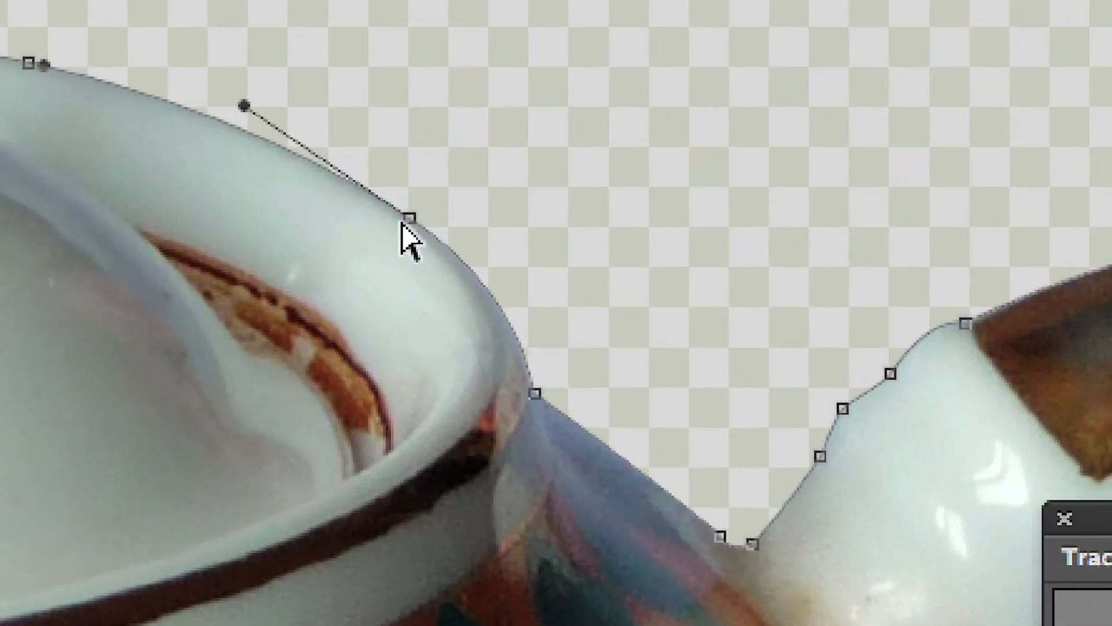
{"action": "left_click_drag", "start_coordinate": [279, 190], "coordinate": [207, 264]}
{"action": "key", "text": "ctrl+z"}
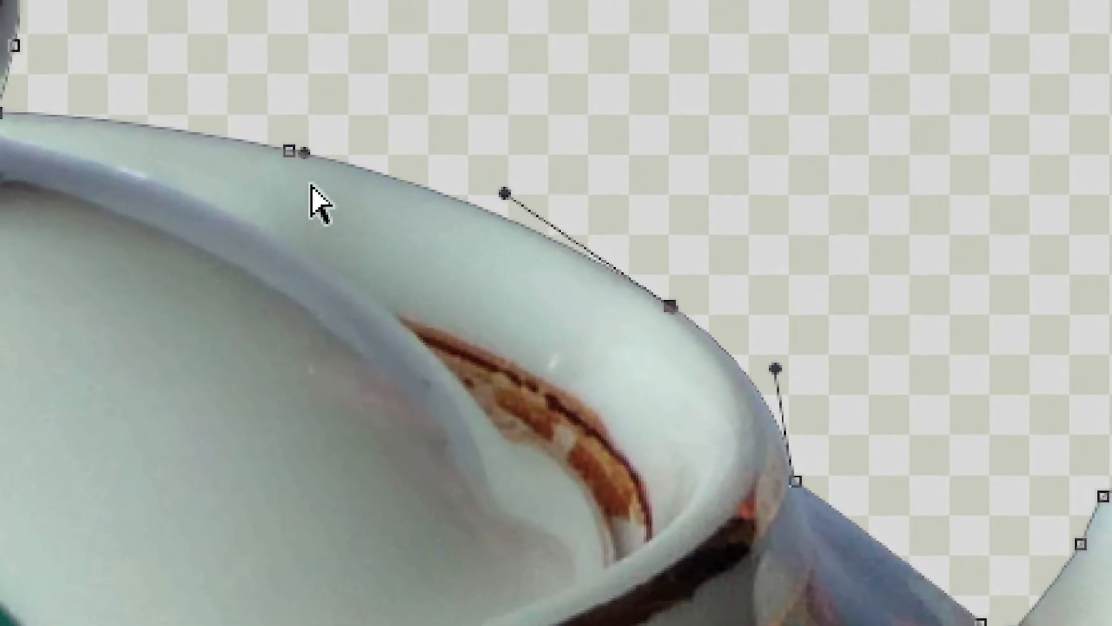
Step: Select the anchor point on the rim just beside the knob, try tilting its direction handle and undo that
{"action": "left_click", "coordinate": [45, 51], "text": "ctrl"}
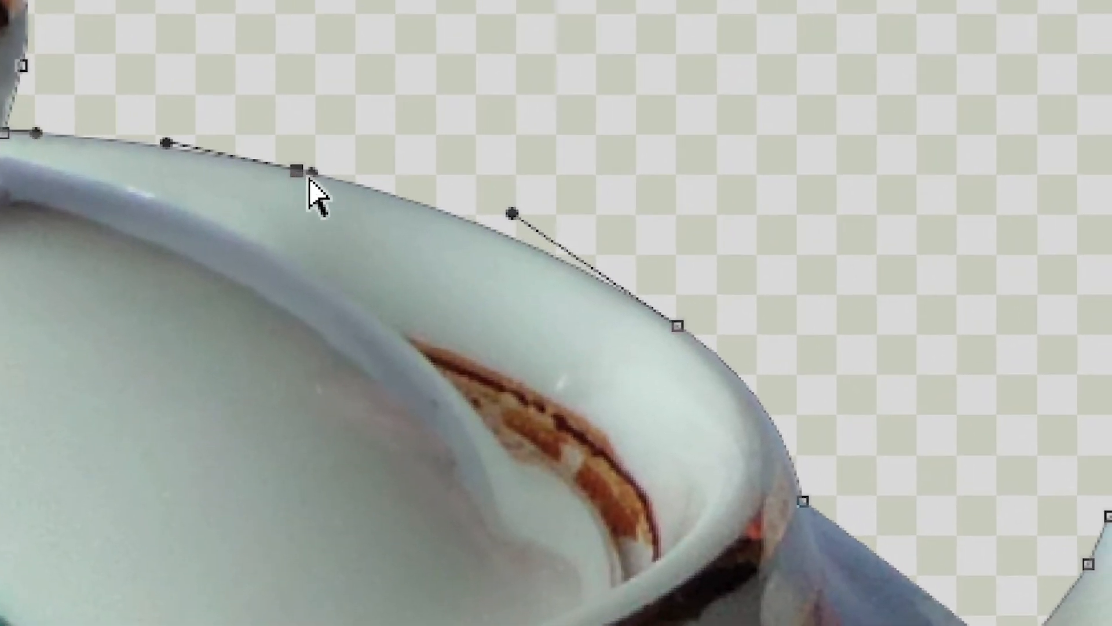
{"action": "left_click_drag", "start_coordinate": [305, 175], "coordinate": [323, 169]}
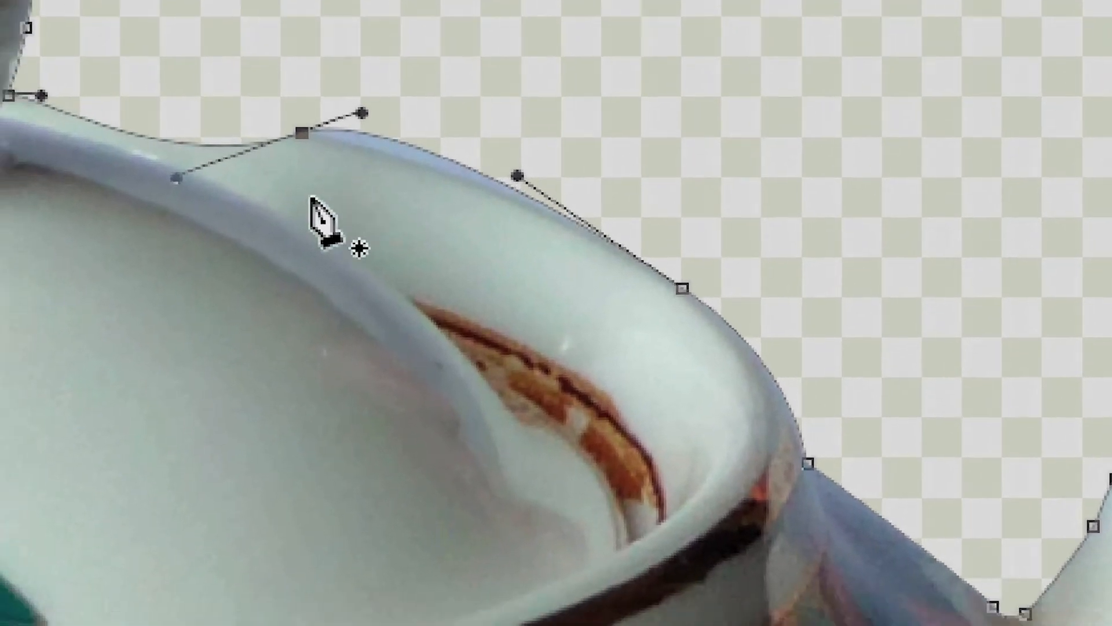
{"action": "key", "text": "ctrl+z"}
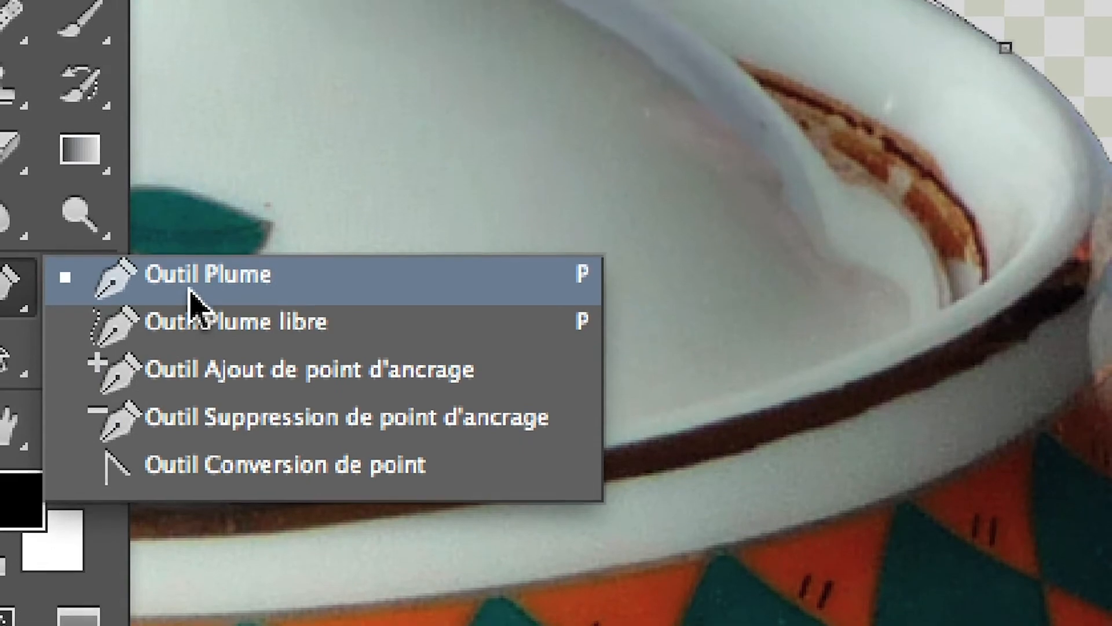
Step: Delete the superfluous anchor point on the lid rim beside the knob with the Pen tool
{"action": "left_click", "coordinate": [174, 216]}
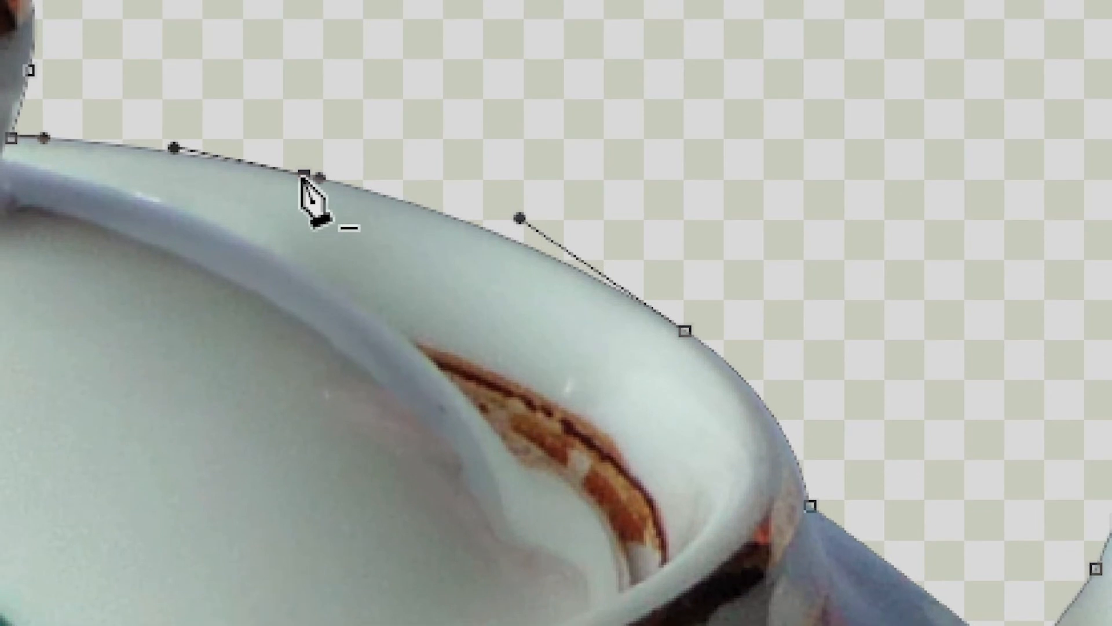
{"action": "left_click", "coordinate": [303, 174]}
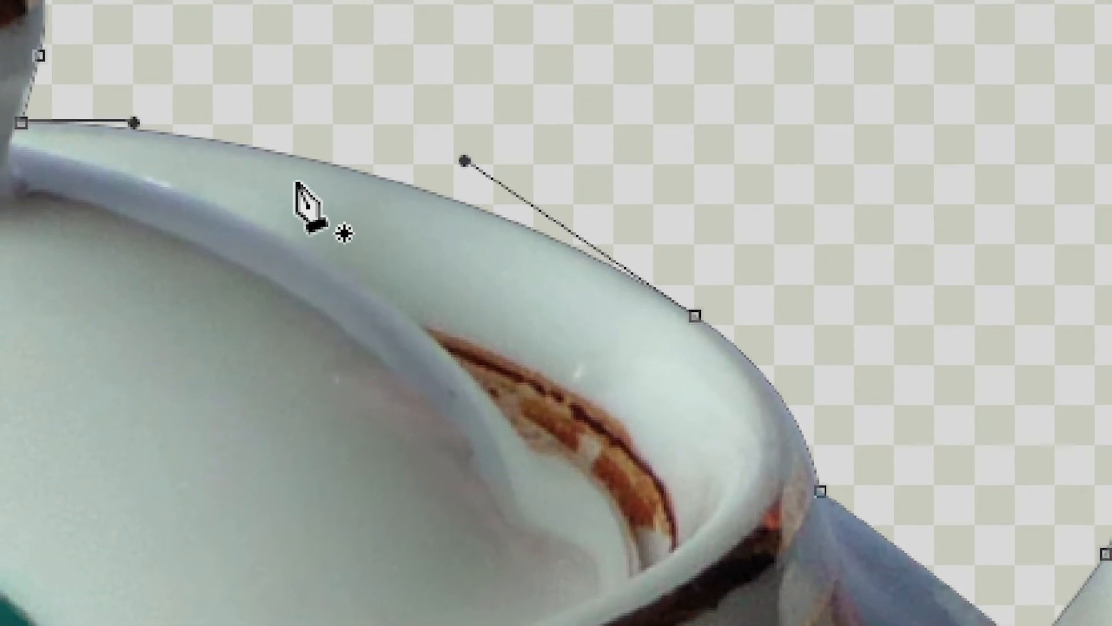
{"action": "scroll", "coordinate": [296, 190], "scroll_direction": "down", "scroll_amount": 2}
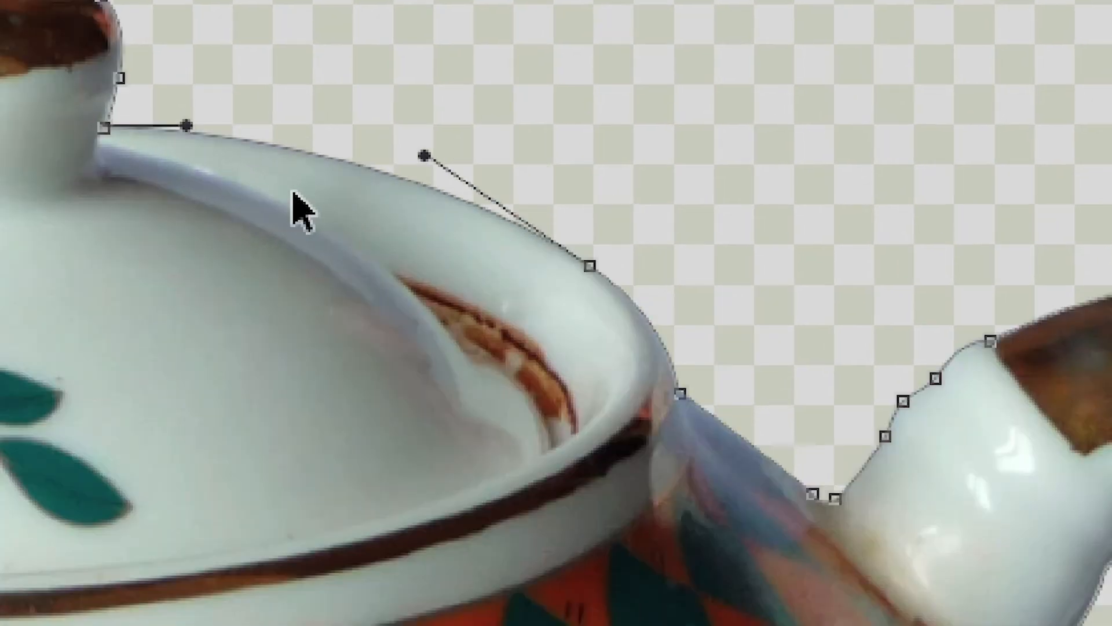
{"action": "scroll", "coordinate": [354, 211], "scroll_direction": "down", "scroll_amount": 1}
{"action": "scroll", "coordinate": [296, 206], "scroll_direction": "down", "scroll_amount": 3}
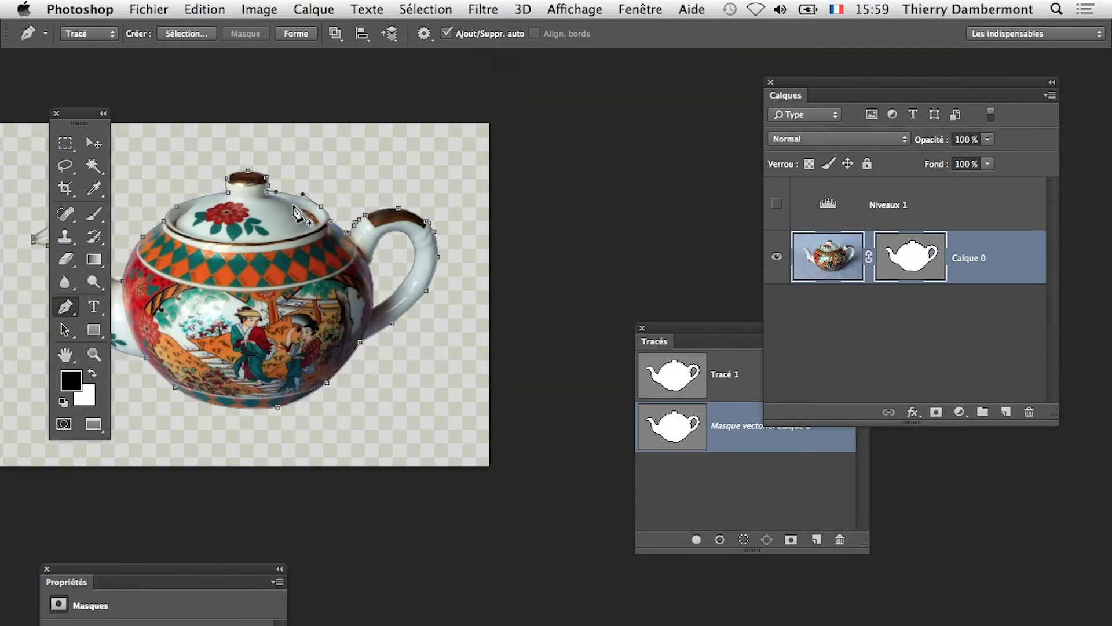
Step: Place the Tracés panel below the Calques panel, then widen the Calques panel and shift it fully into view
{"action": "left_click_drag", "start_coordinate": [280, 251], "coordinate": [451, 240]}
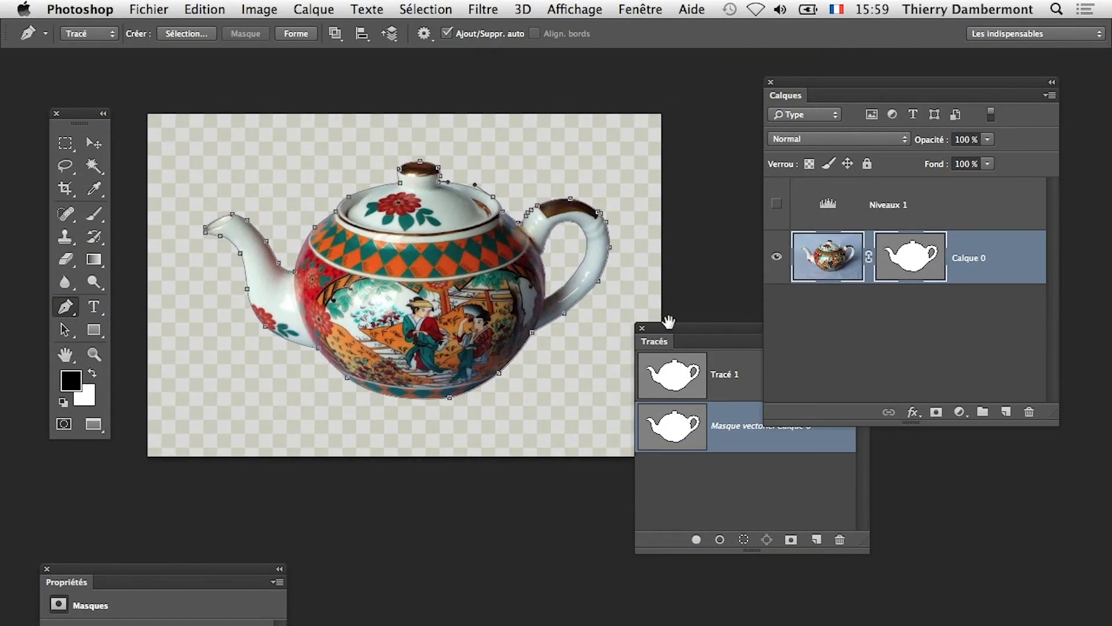
{"action": "left_click_drag", "start_coordinate": [677, 330], "coordinate": [811, 458]}
{"action": "scroll", "coordinate": [452, 279], "scroll_direction": "up", "scroll_amount": 2}
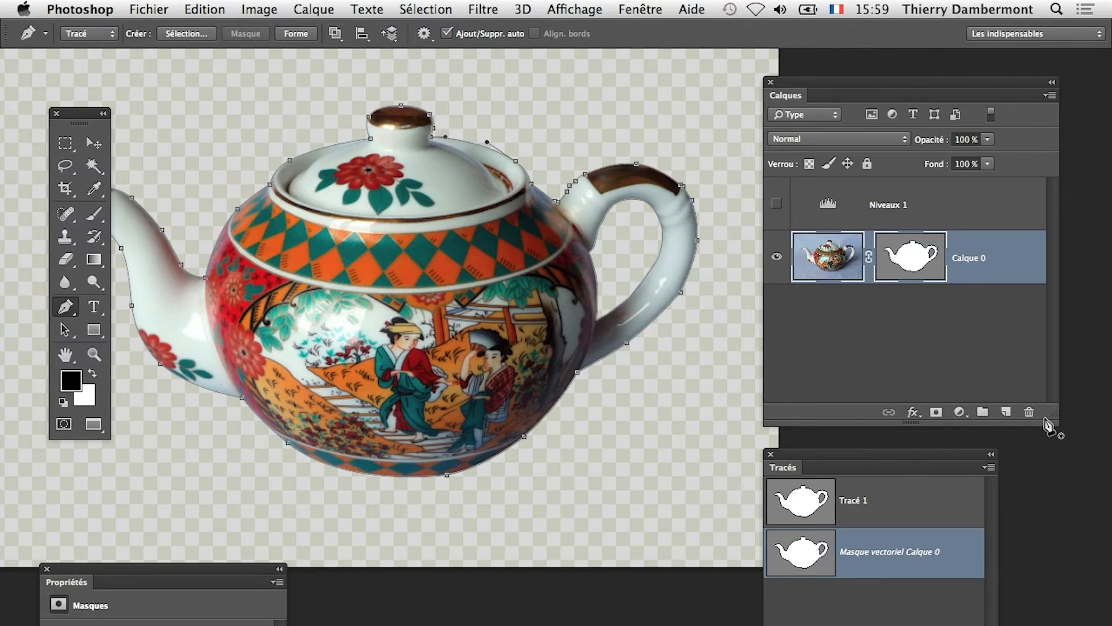
{"action": "left_click_drag", "start_coordinate": [1053, 422], "coordinate": [1109, 434]}
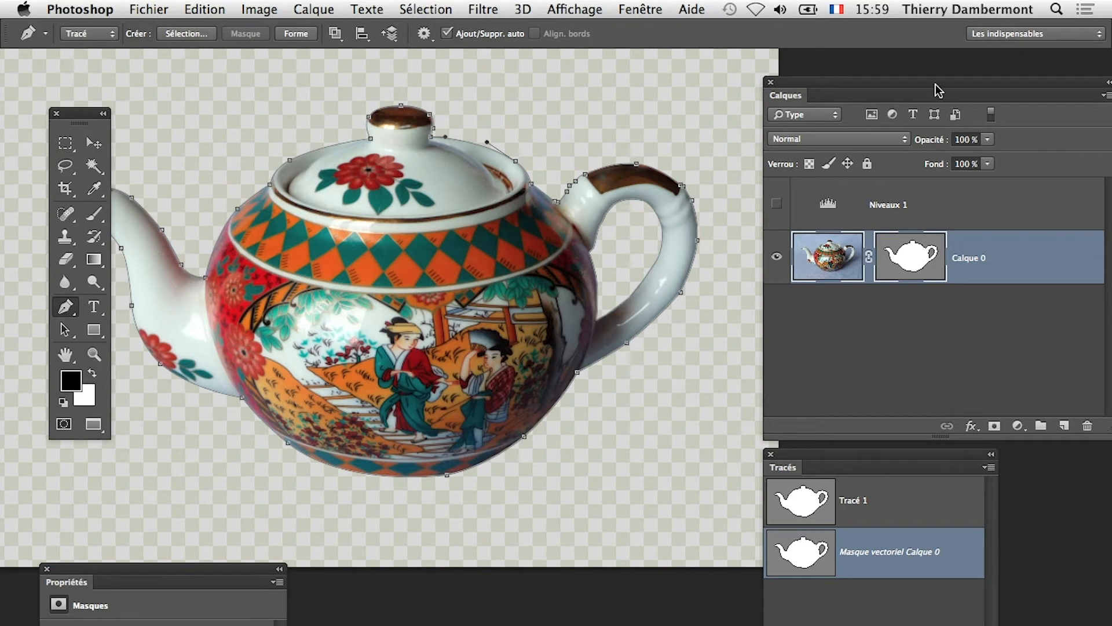
{"action": "left_click_drag", "start_coordinate": [939, 90], "coordinate": [894, 83]}
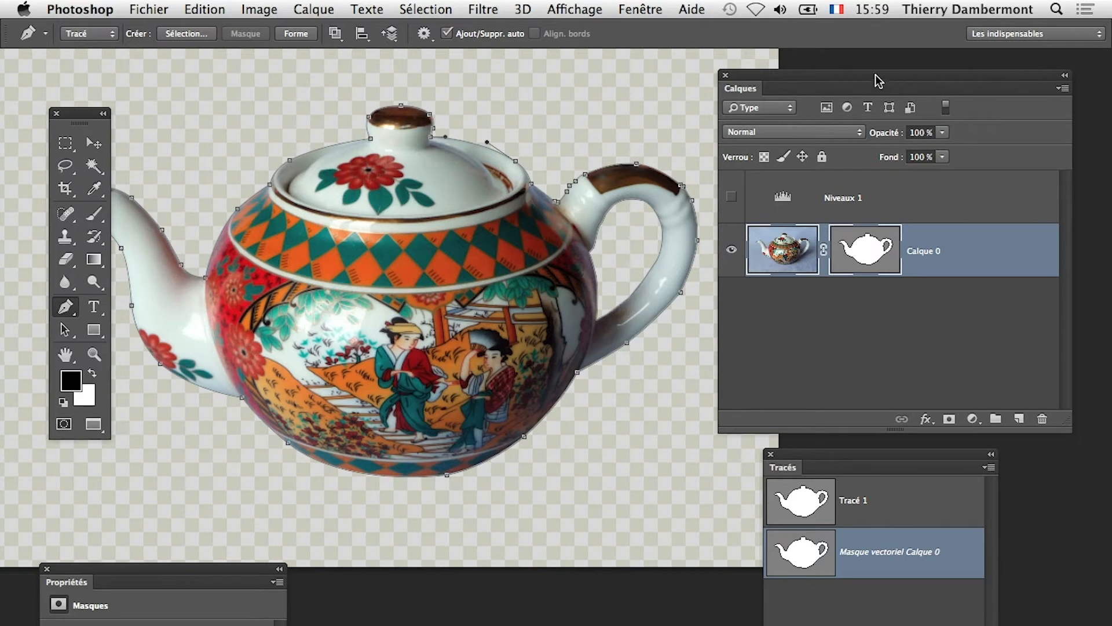
Step: Switch to InDesign to view the doc-indesign-01.indd layout and return to Photoshop
{"action": "scroll", "coordinate": [602, 326], "scroll_direction": "down", "scroll_amount": 2}
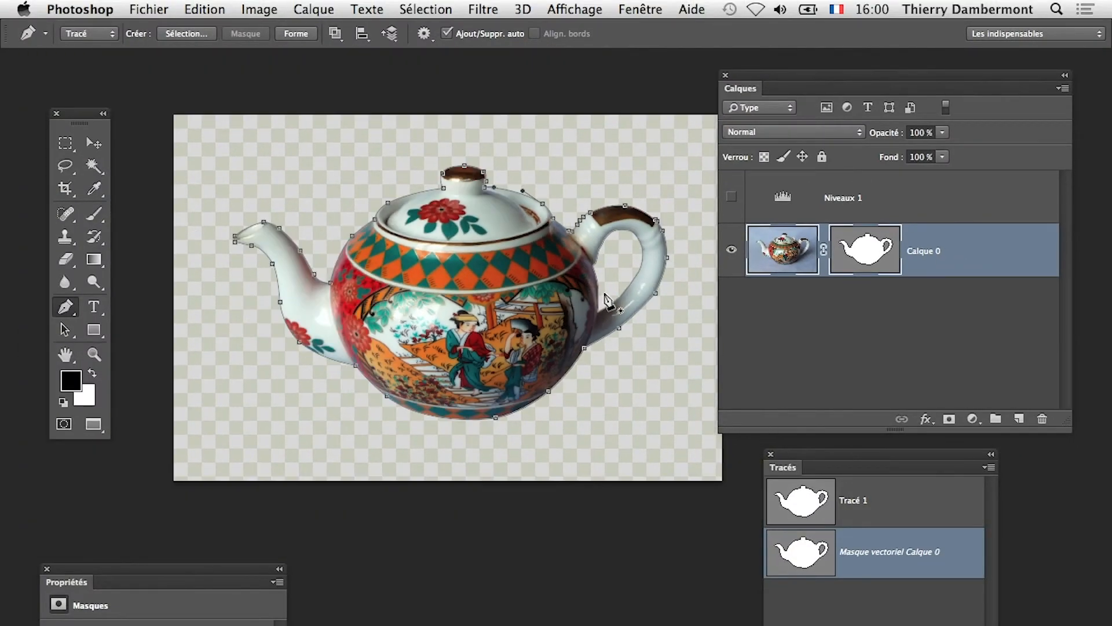
{"action": "left_click", "coordinate": [681, 530], "text": "super"}
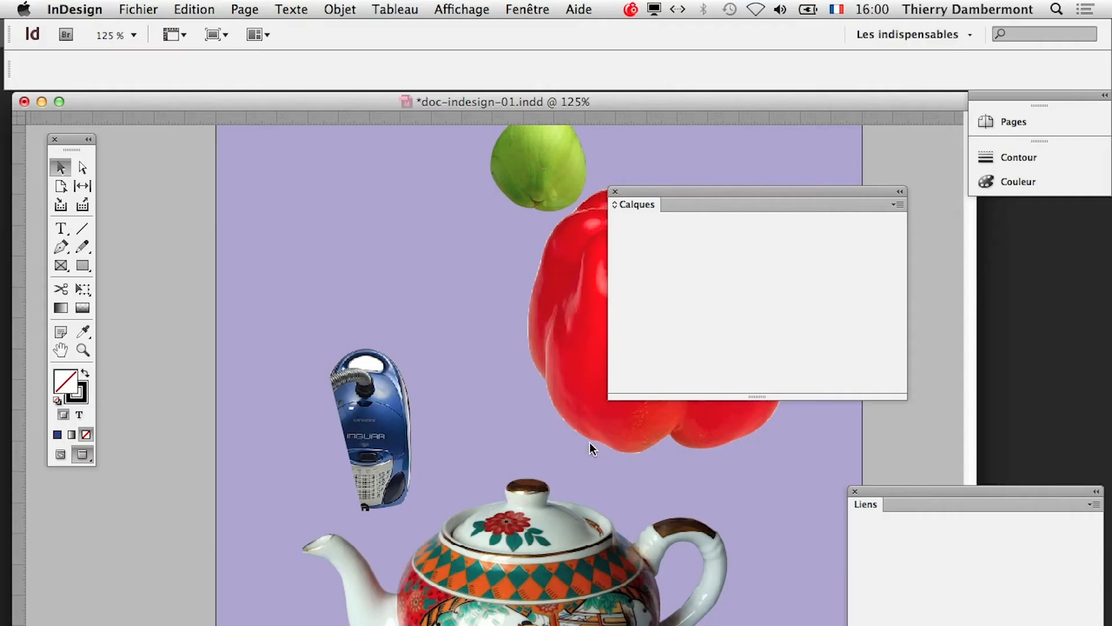
{"action": "key", "text": "super+Tab"}
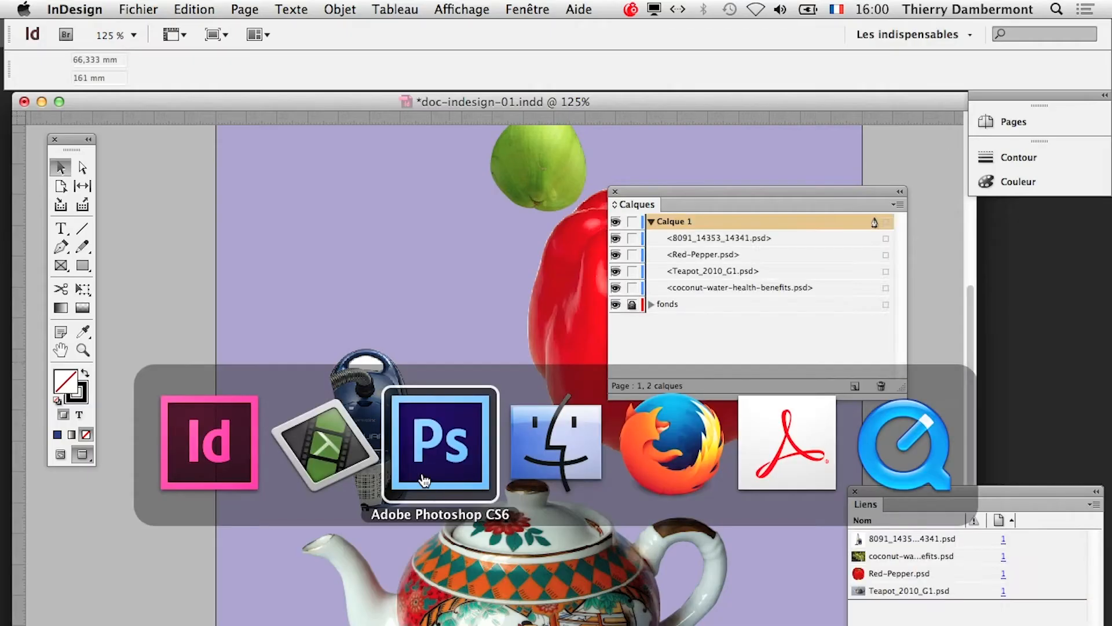
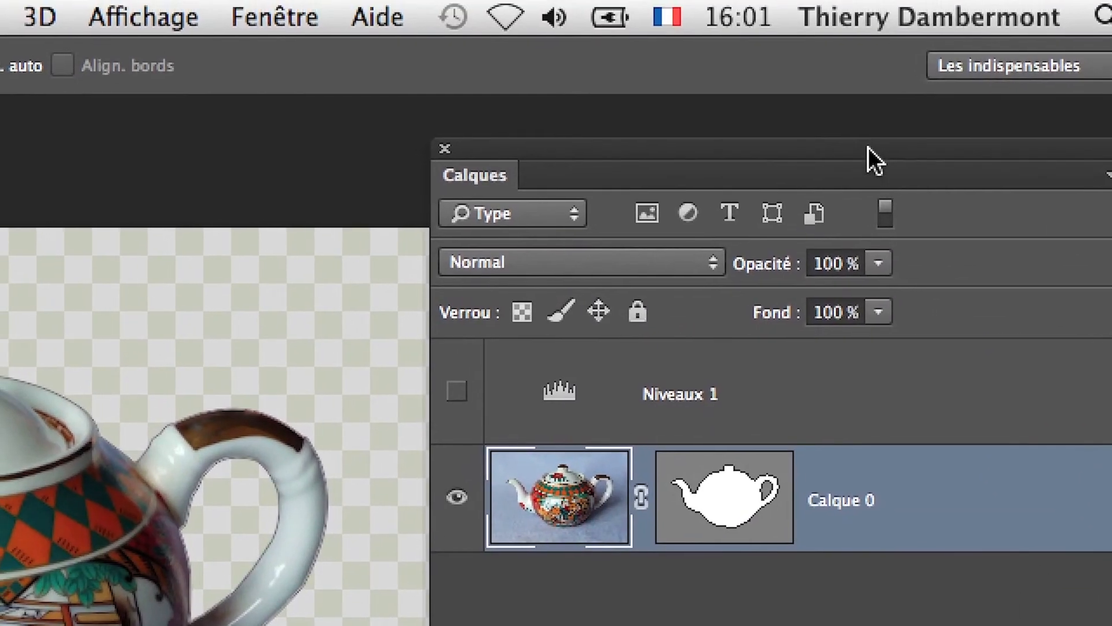
Step: Create a new empty layer directly below Calque 0 and move the Calques panel off the teapot
{"action": "left_click_drag", "start_coordinate": [868, 147], "coordinate": [603, 187]}
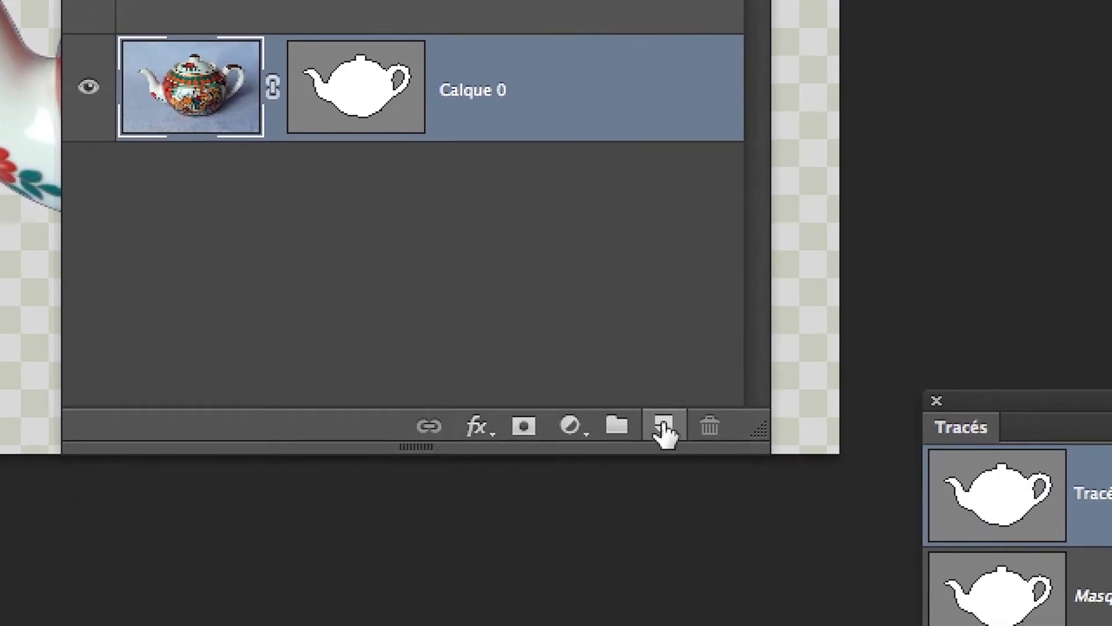
{"action": "left_click", "coordinate": [664, 428]}
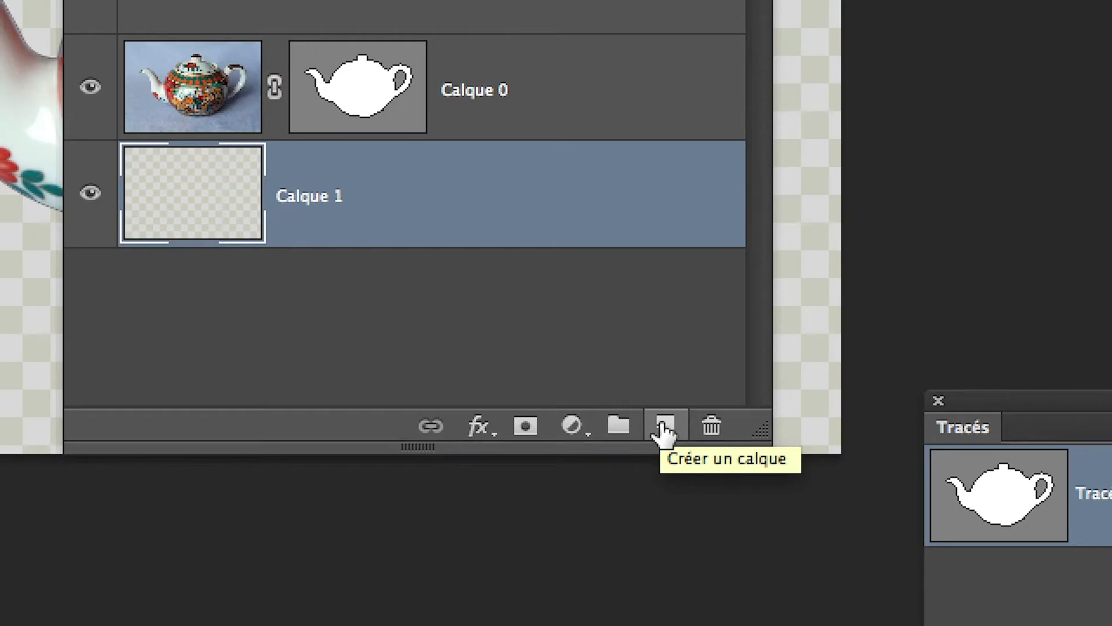
{"action": "key", "text": "ctrl+z"}
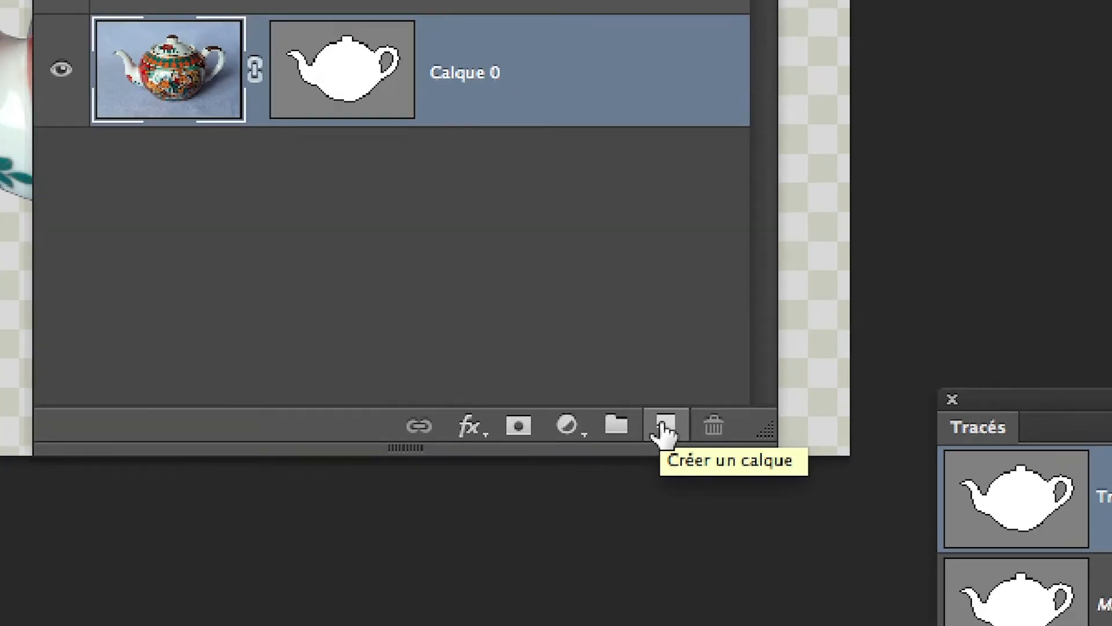
{"action": "left_click", "coordinate": [664, 431]}
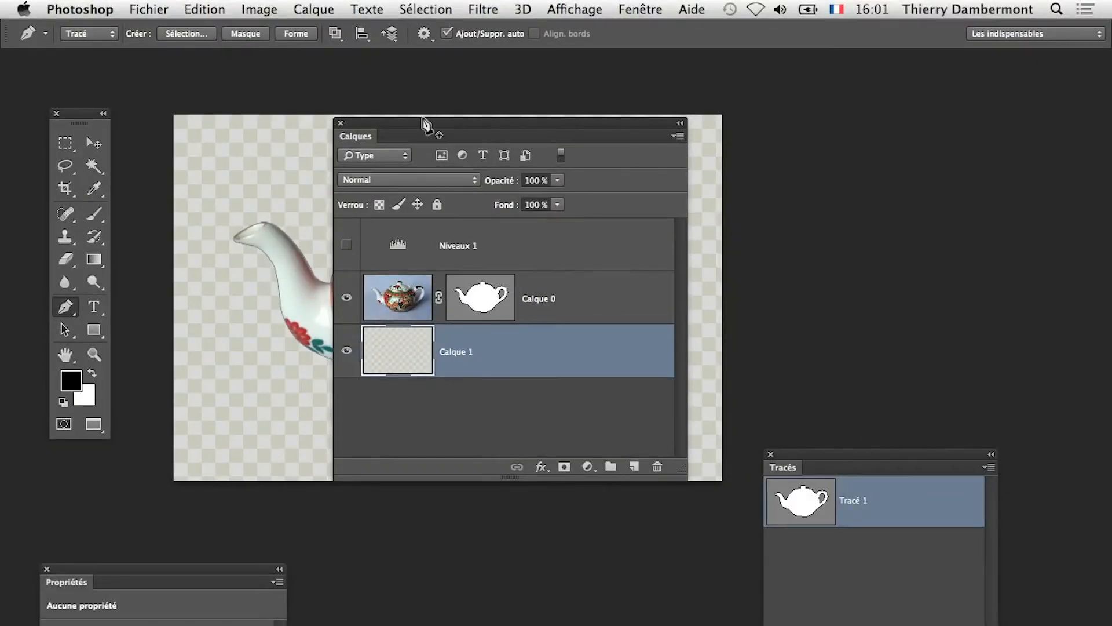
{"action": "left_click_drag", "start_coordinate": [424, 120], "coordinate": [855, 123]}
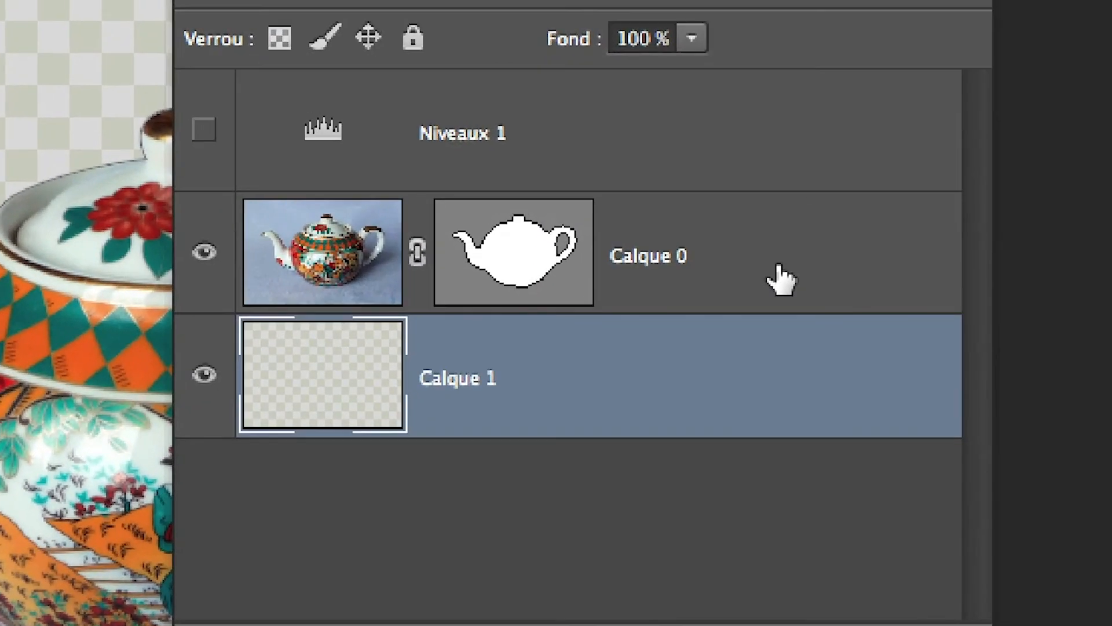
Step: Select the teapot layer Calque 0 and lock it completely
{"action": "left_click", "coordinate": [779, 269]}
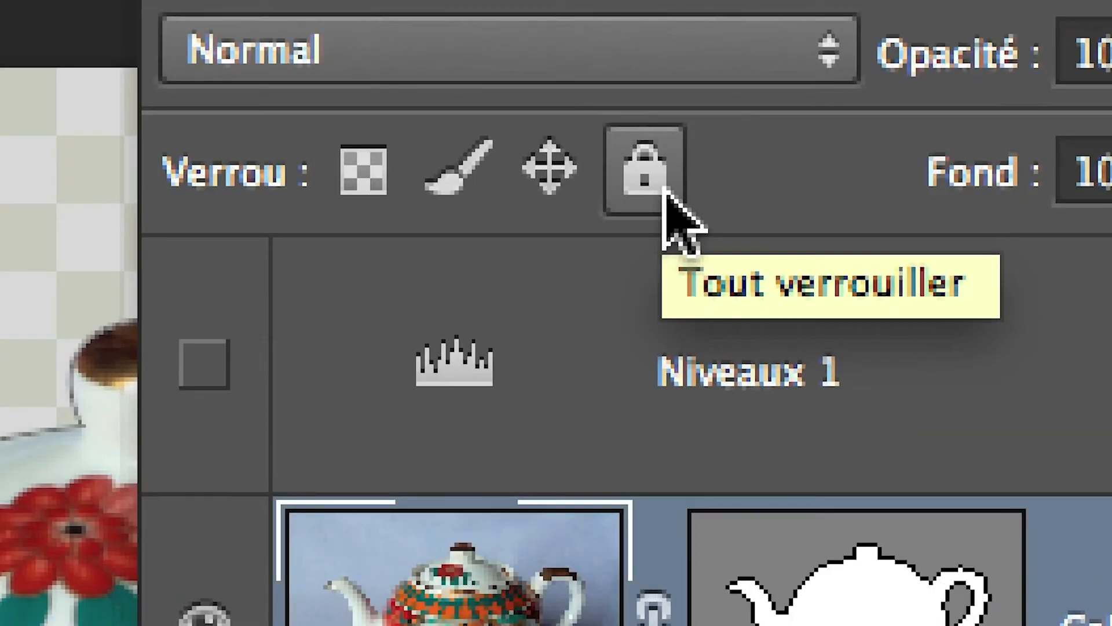
{"action": "left_click", "coordinate": [666, 192]}
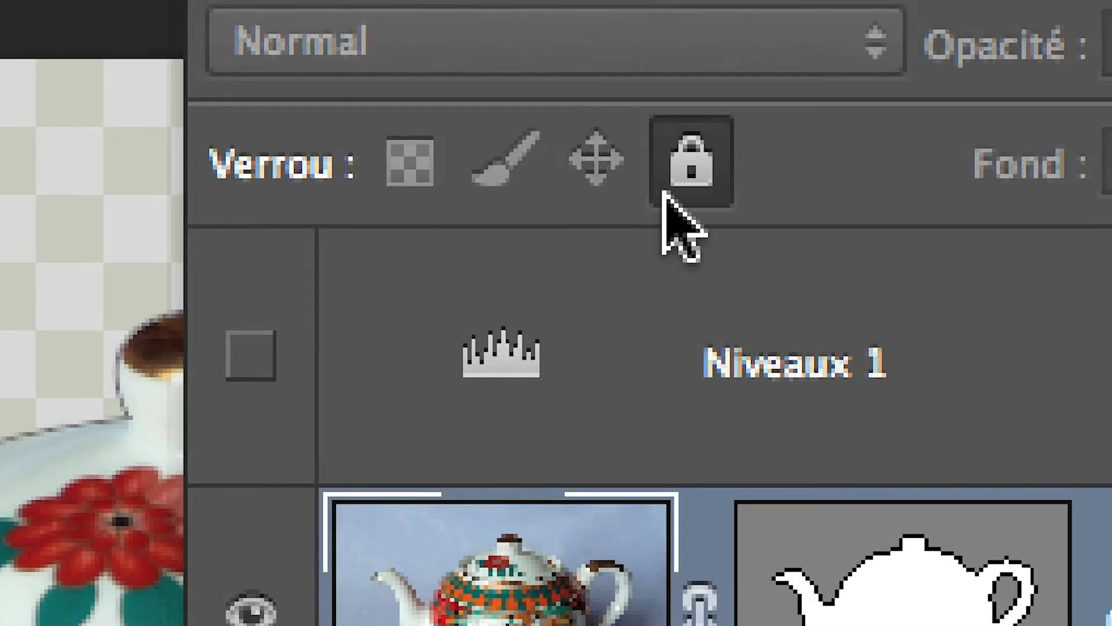
{"action": "left_click", "coordinate": [688, 184]}
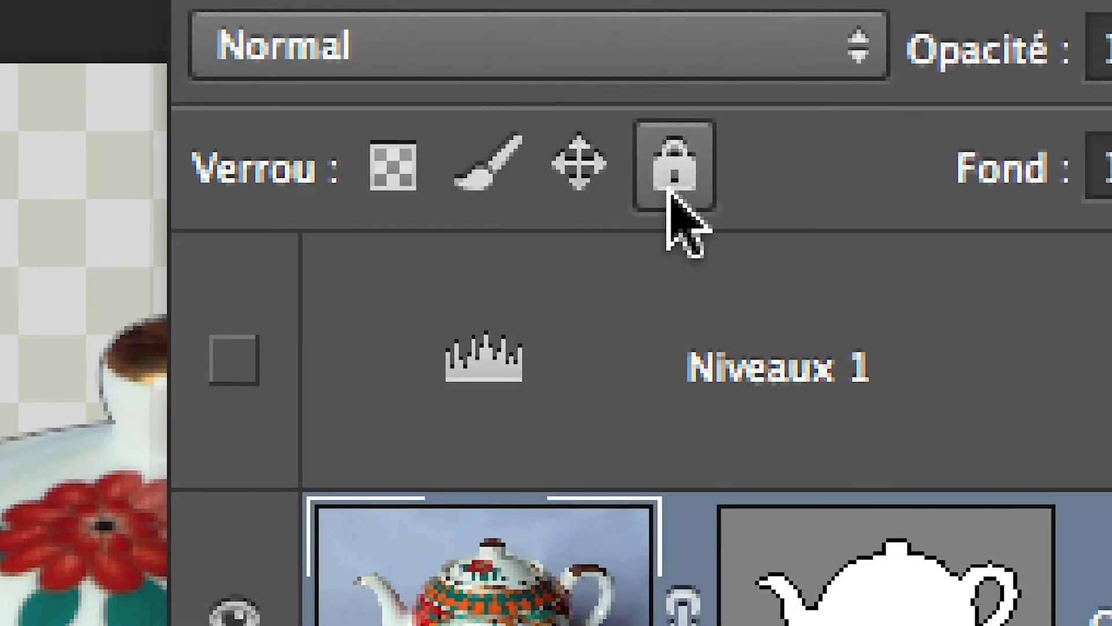
{"action": "left_click", "coordinate": [688, 184]}
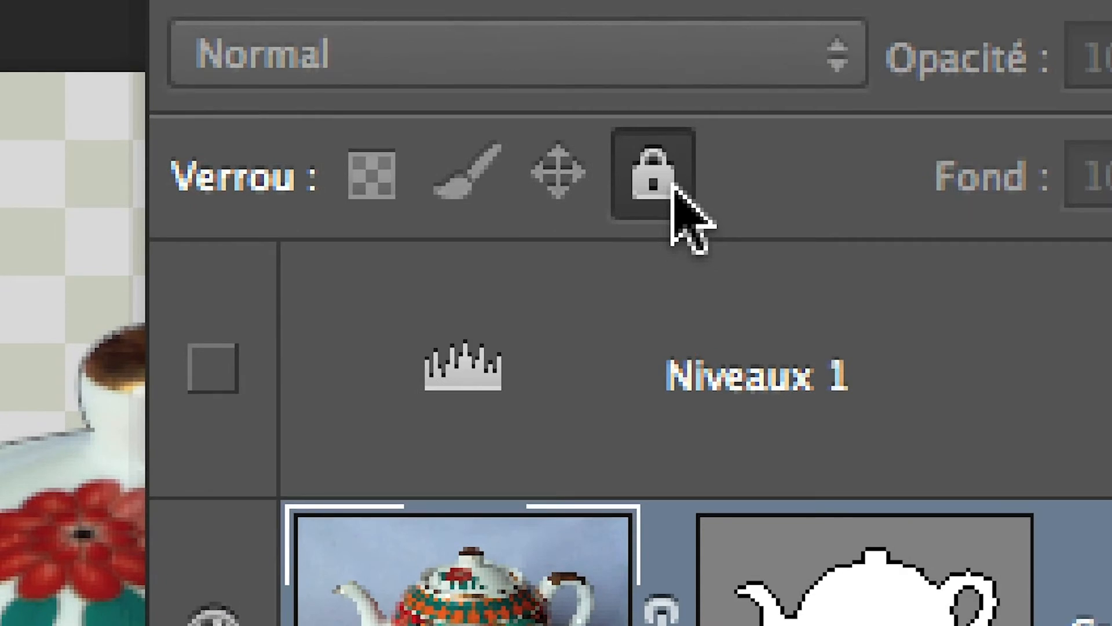
{"action": "left_click", "coordinate": [673, 187]}
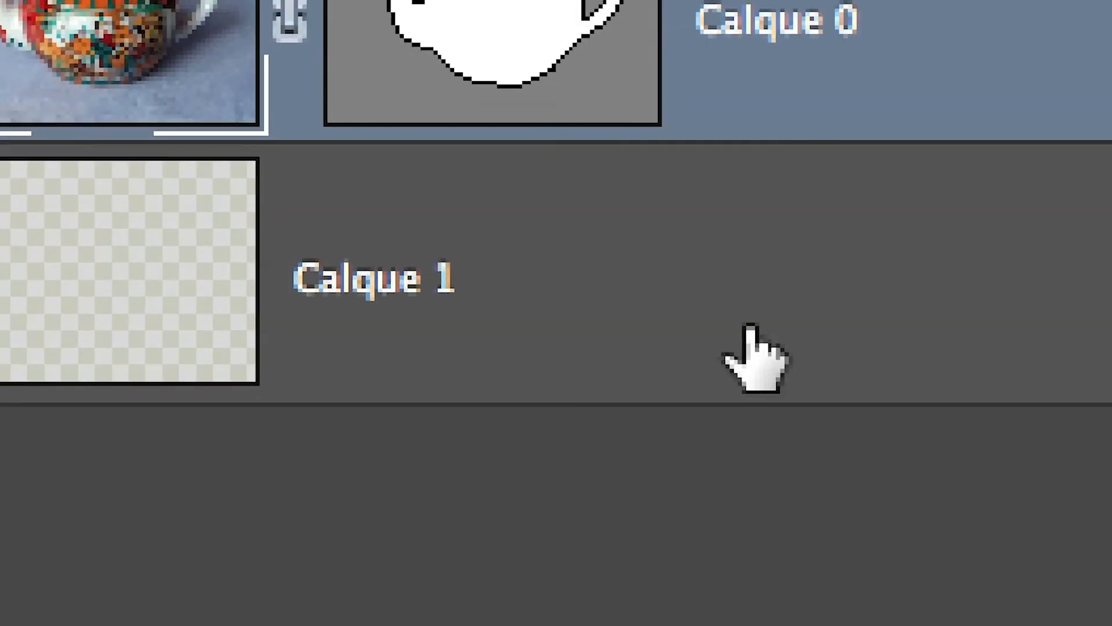
Step: Make the empty Calque 1 the active layer and move the Calques and Tracés panels clear of the image
{"action": "left_click", "coordinate": [843, 444]}
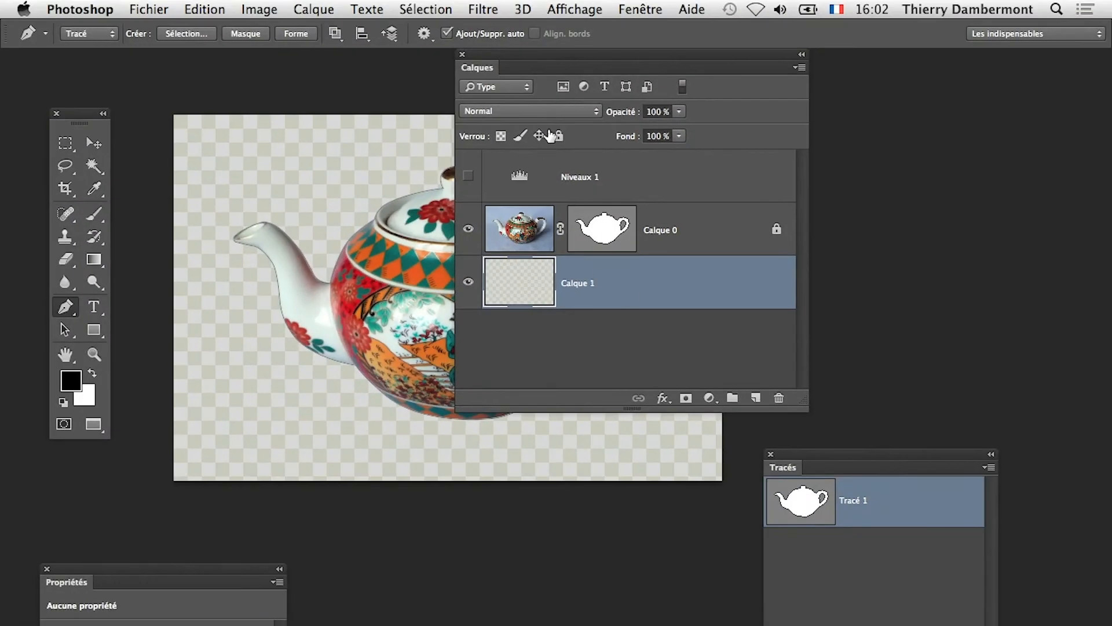
{"action": "left_click_drag", "start_coordinate": [523, 69], "coordinate": [501, 590]}
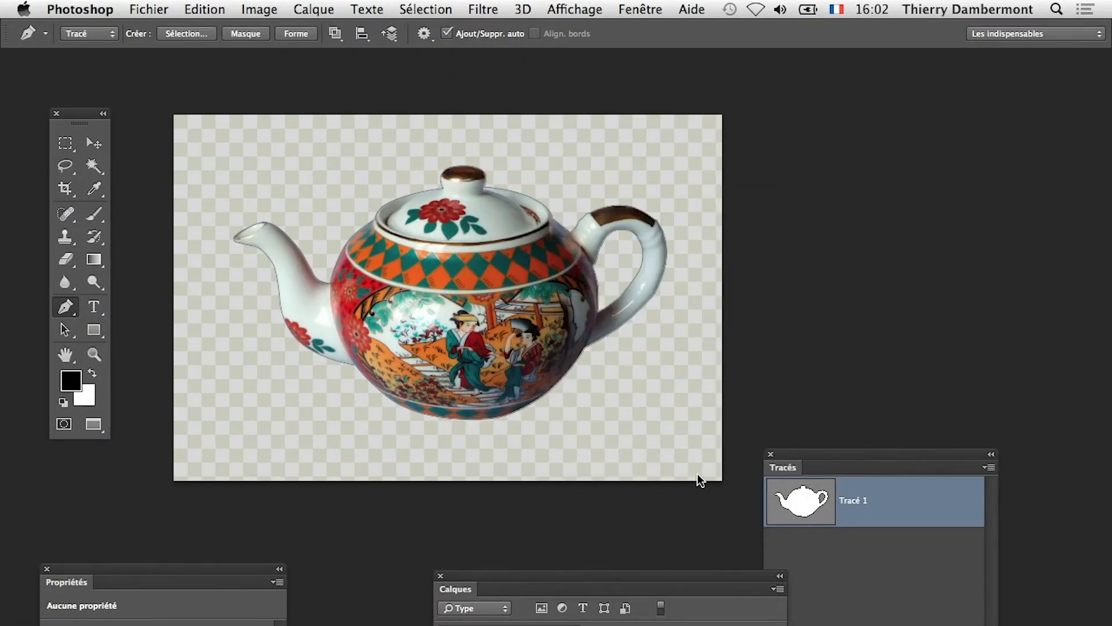
{"action": "left_click_drag", "start_coordinate": [792, 457], "coordinate": [887, 513]}
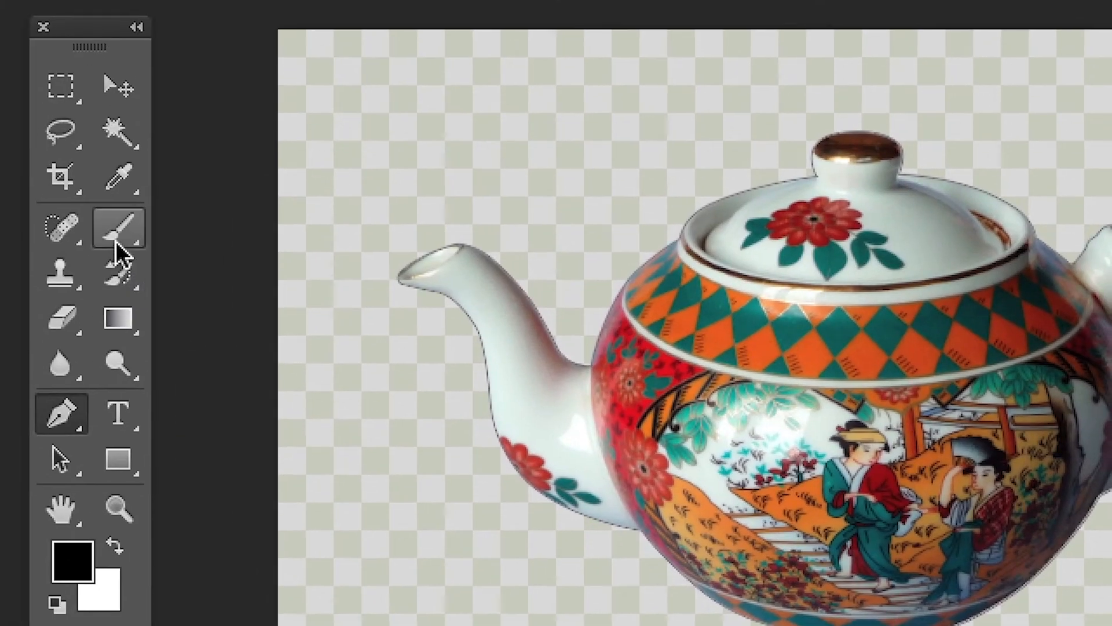
Step: Activate the Brush tool, show the Forme brush settings and detach their panel from the dock
{"action": "left_click", "coordinate": [116, 244]}
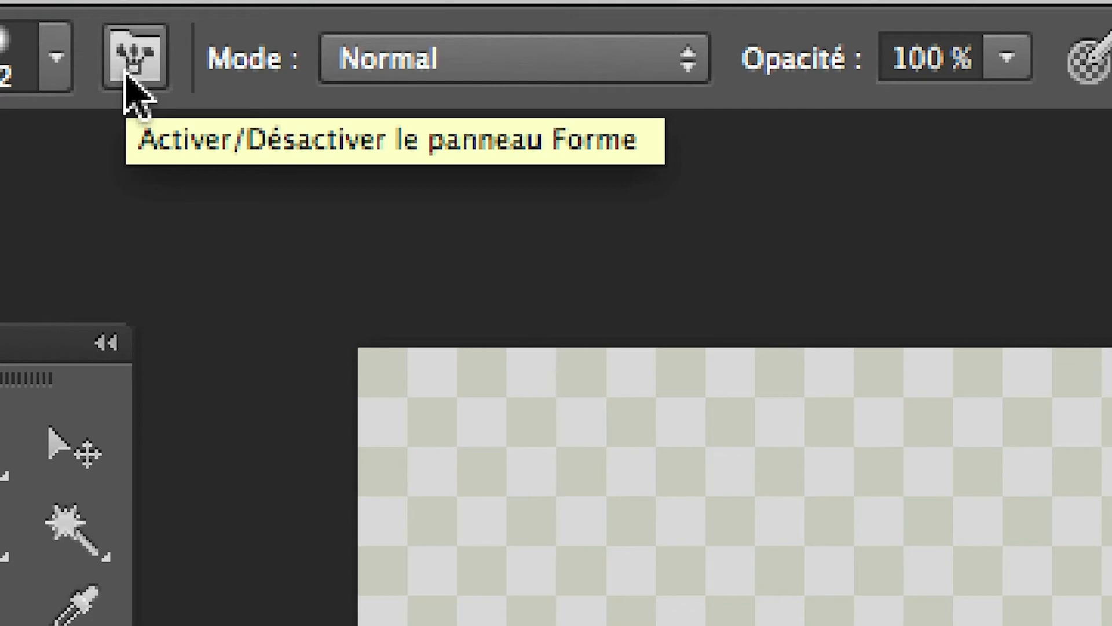
{"action": "left_click", "coordinate": [125, 75]}
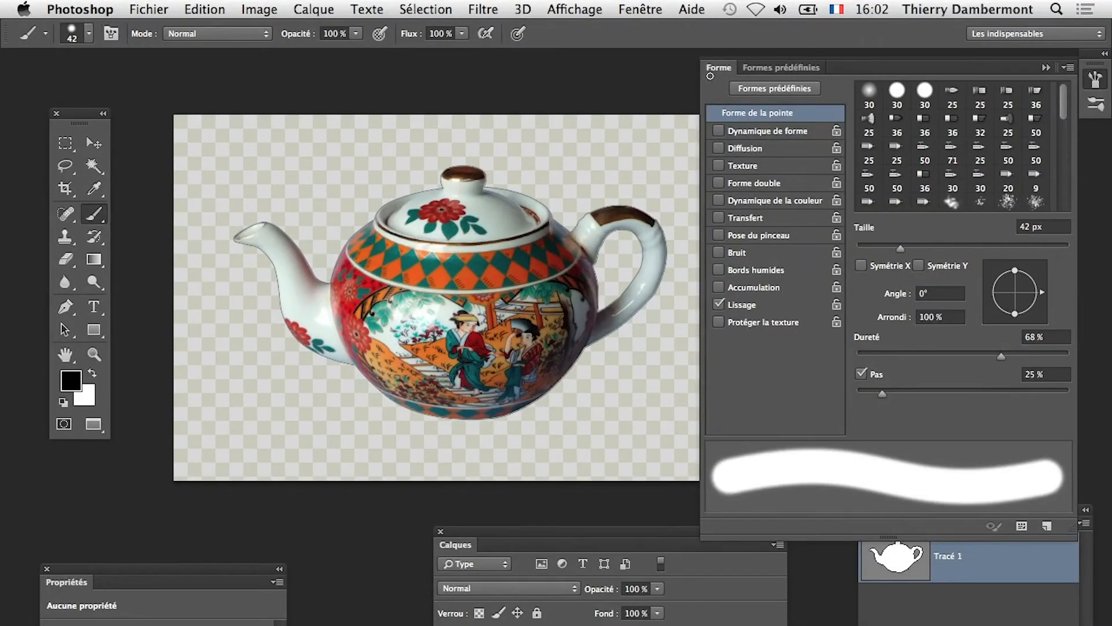
{"action": "left_click_drag", "start_coordinate": [719, 75], "coordinate": [806, 89]}
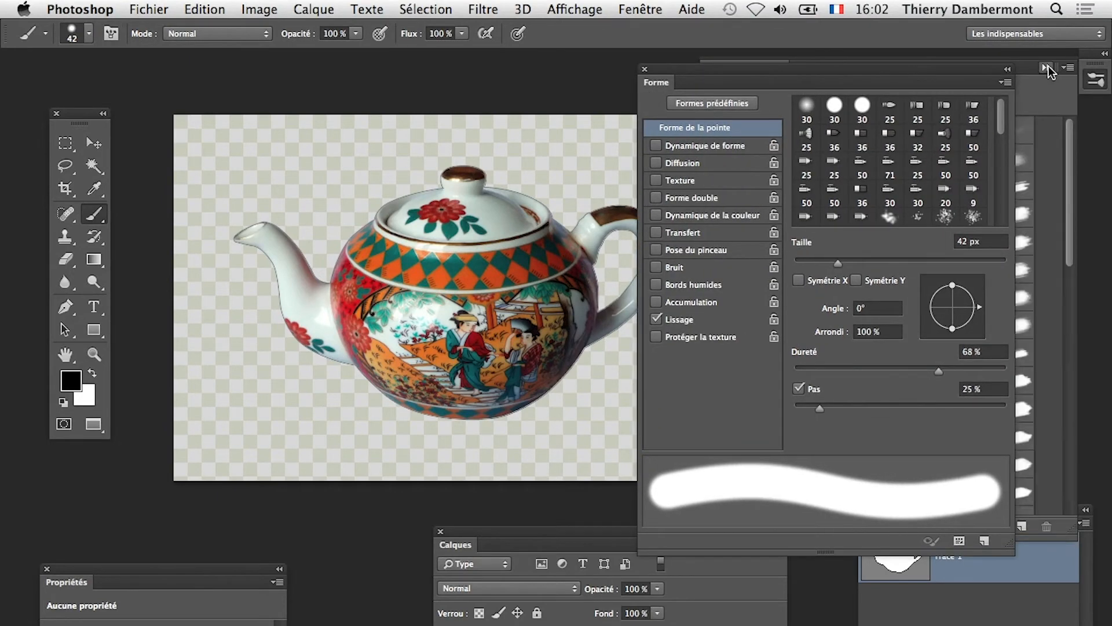
{"action": "left_click", "coordinate": [1047, 68]}
{"action": "left_click_drag", "start_coordinate": [732, 70], "coordinate": [792, 88]}
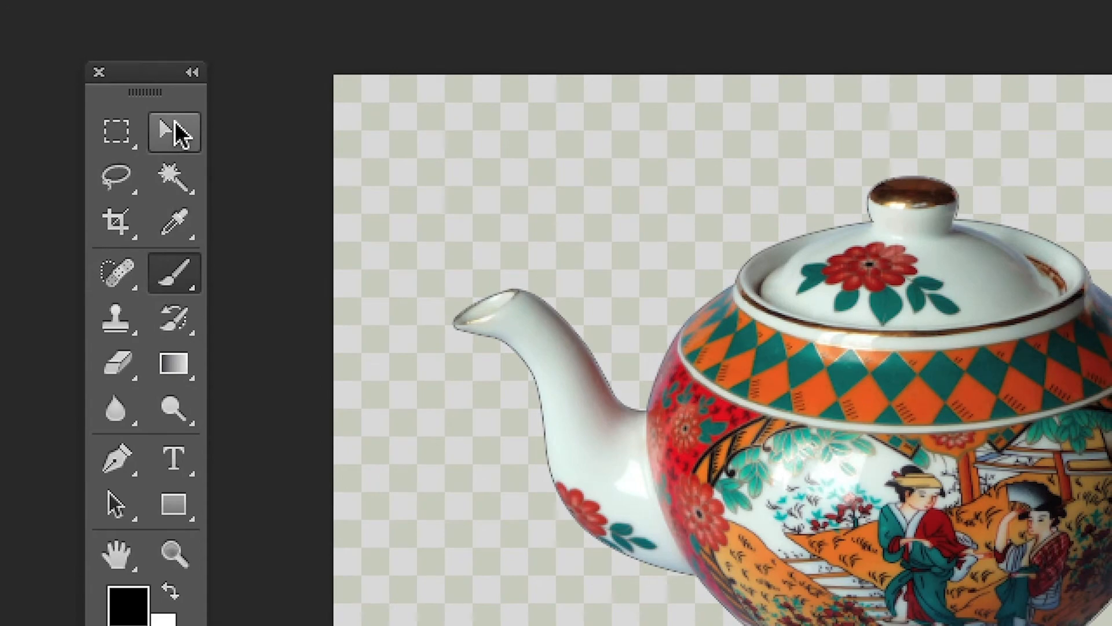
Step: With the Brush tool active, flatten the brush tip to an Arrondi of 40 %
{"action": "left_click", "coordinate": [177, 32]}
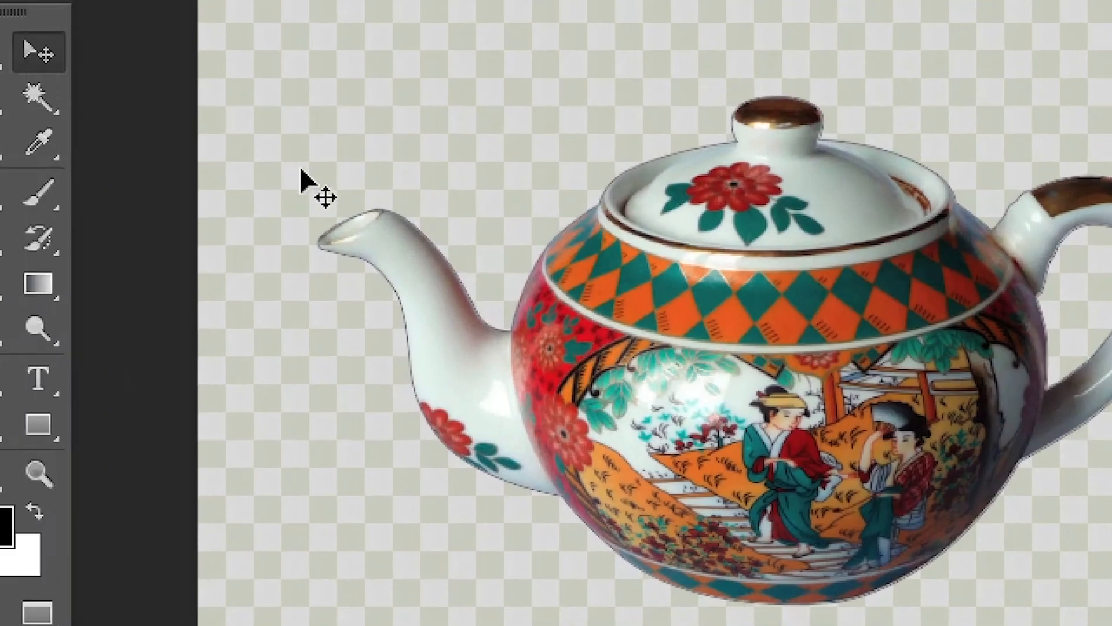
{"action": "left_click", "coordinate": [194, 181]}
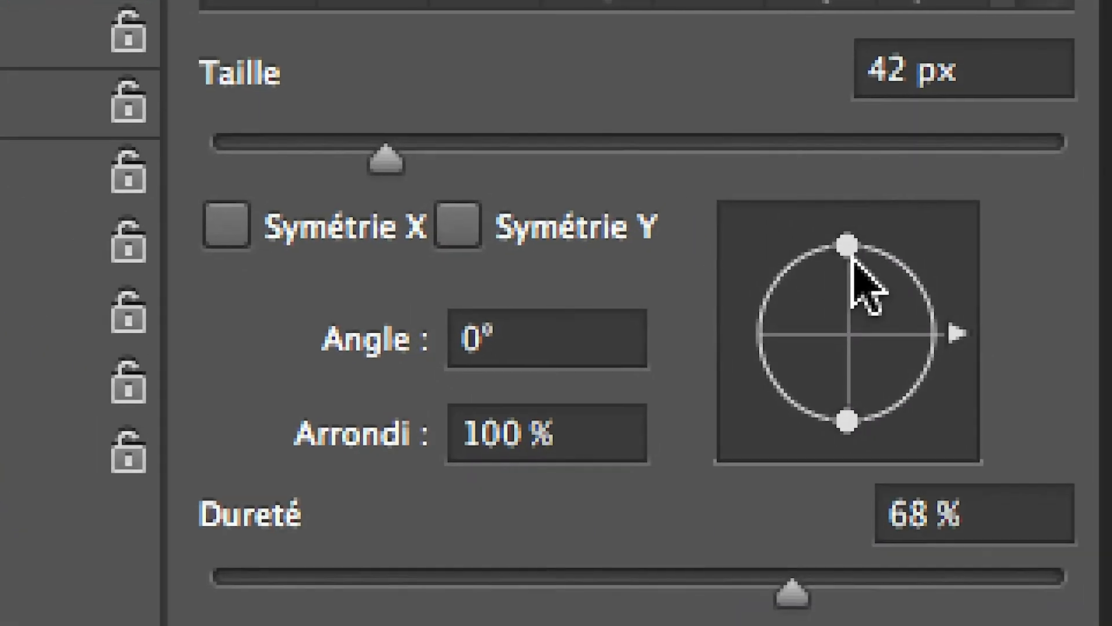
{"action": "left_click_drag", "start_coordinate": [851, 256], "coordinate": [843, 292]}
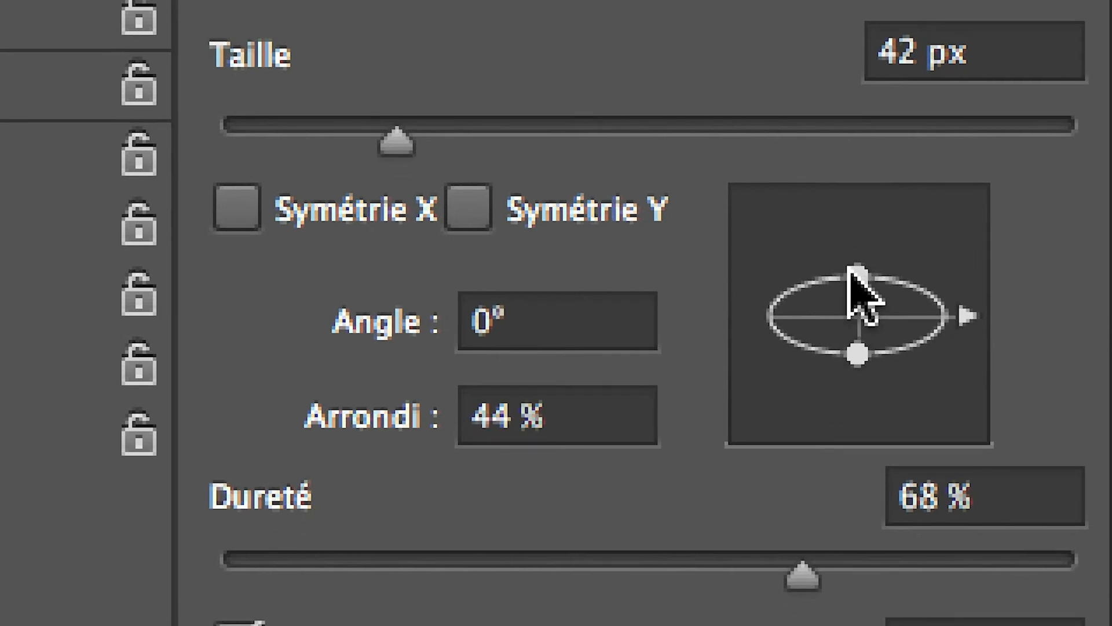
{"action": "mouse_move", "coordinate": [852, 272]}
{"action": "left_mouse_down"}
{"action": "mouse_move", "coordinate": [859, 255]}
{"action": "mouse_move", "coordinate": [853, 309]}
{"action": "mouse_move", "coordinate": [852, 266]}
{"action": "left_mouse_up"}
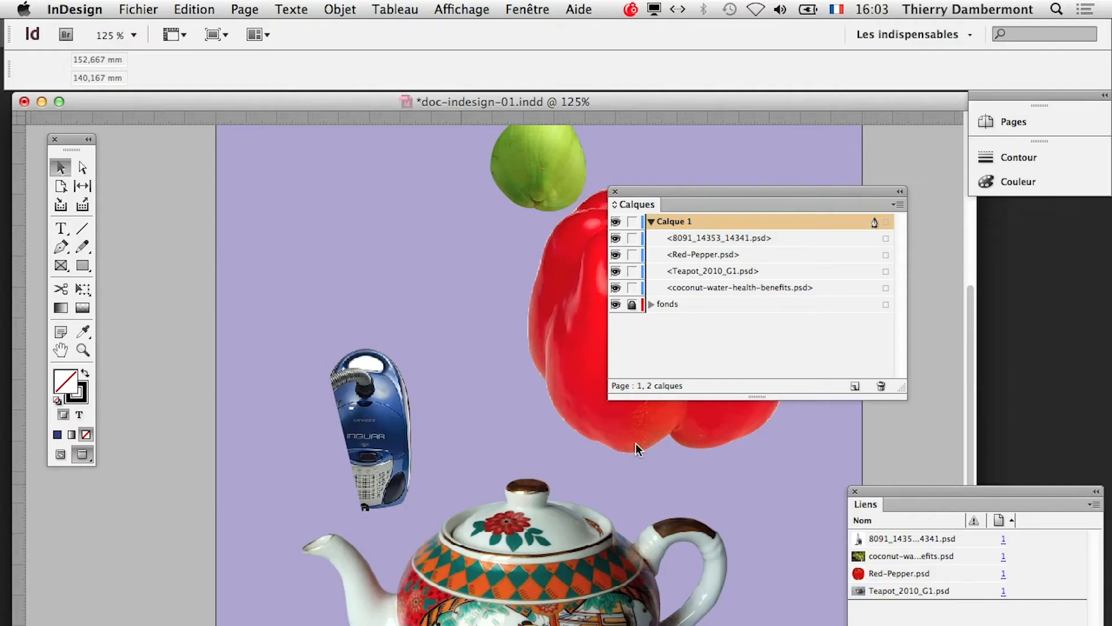
Step: Return to Photoshop from InDesign and move the Forme panel clear of the teapot image
{"action": "key", "text": "super+Tab"}
{"action": "key", "text": "super+Tab"}
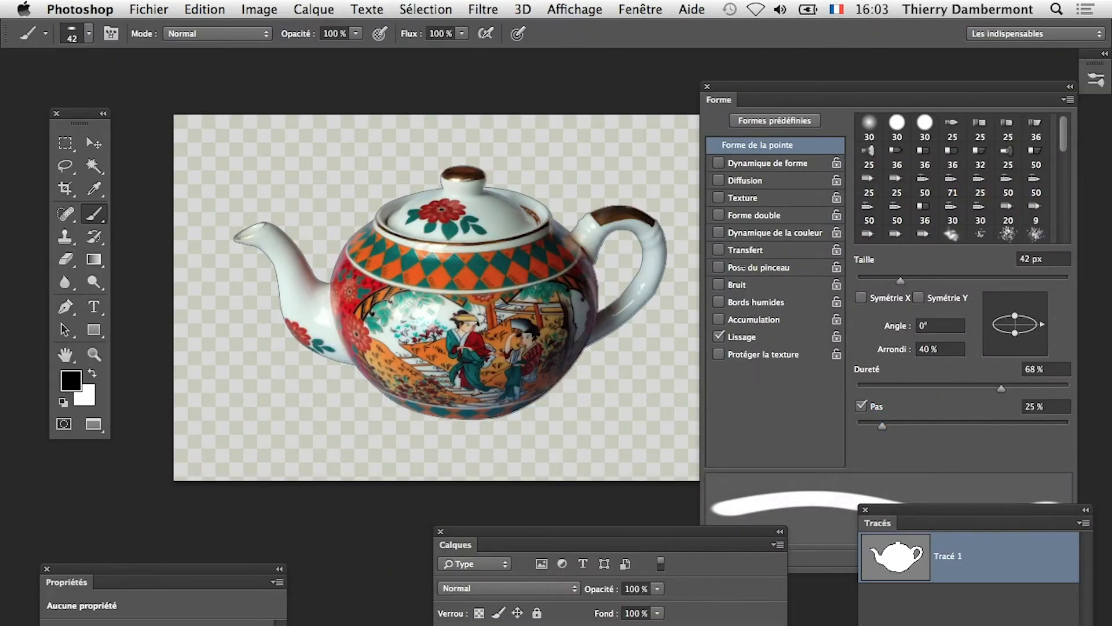
{"action": "left_click_drag", "start_coordinate": [748, 83], "coordinate": [821, 110]}
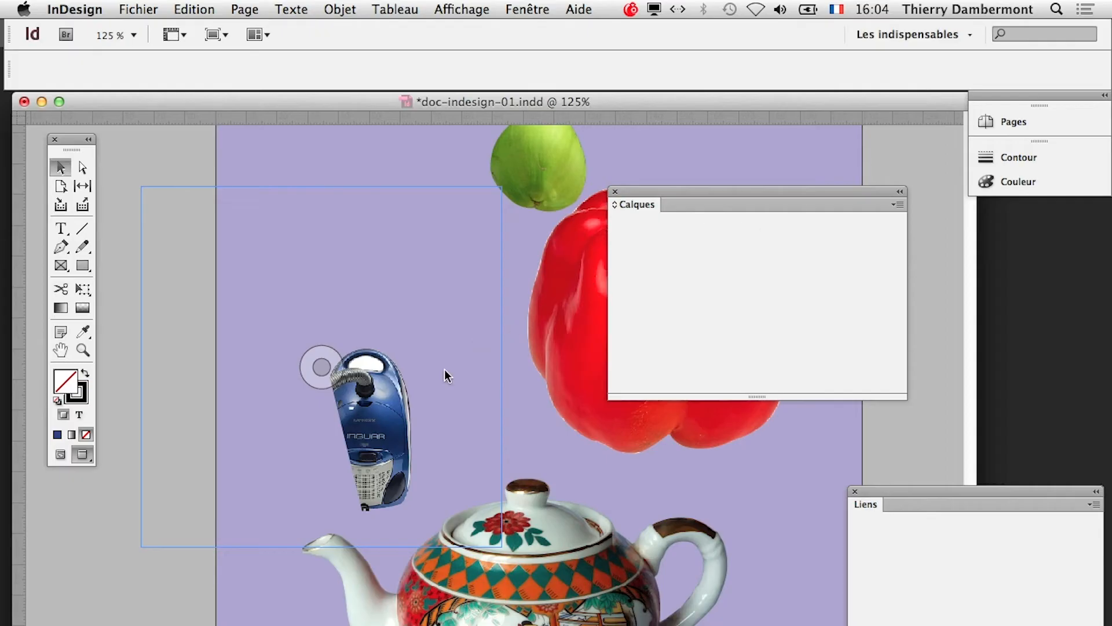
{"action": "key", "text": "super+Tab"}
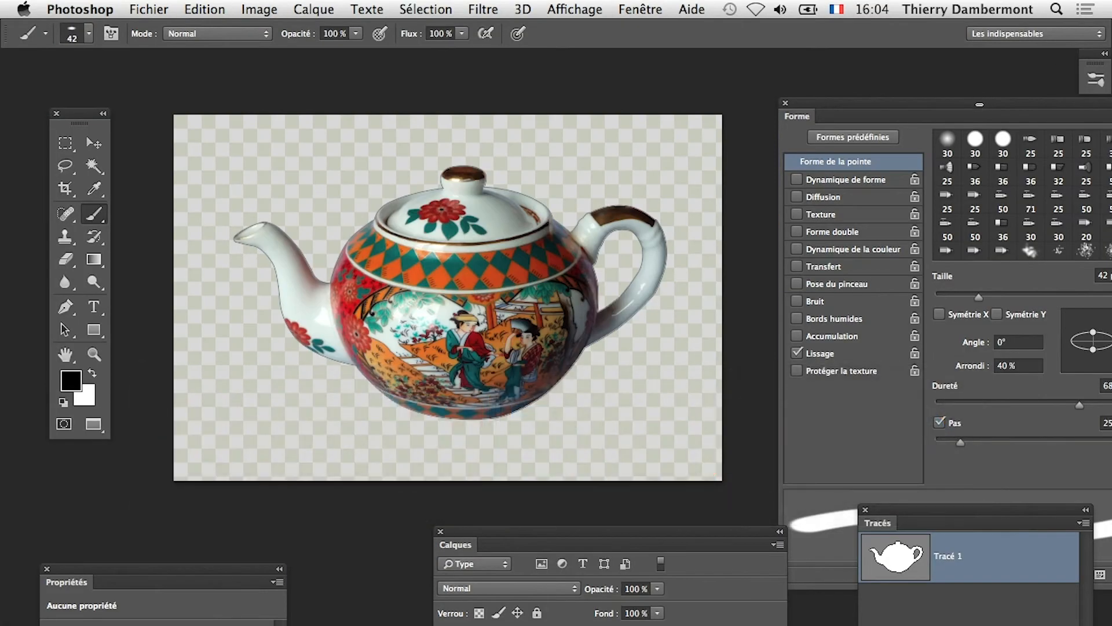
{"action": "mouse_move", "coordinate": [967, 119]}
{"action": "left_mouse_down"}
{"action": "mouse_move", "coordinate": [843, 110]}
{"action": "mouse_move", "coordinate": [922, 116]}
{"action": "left_mouse_up"}
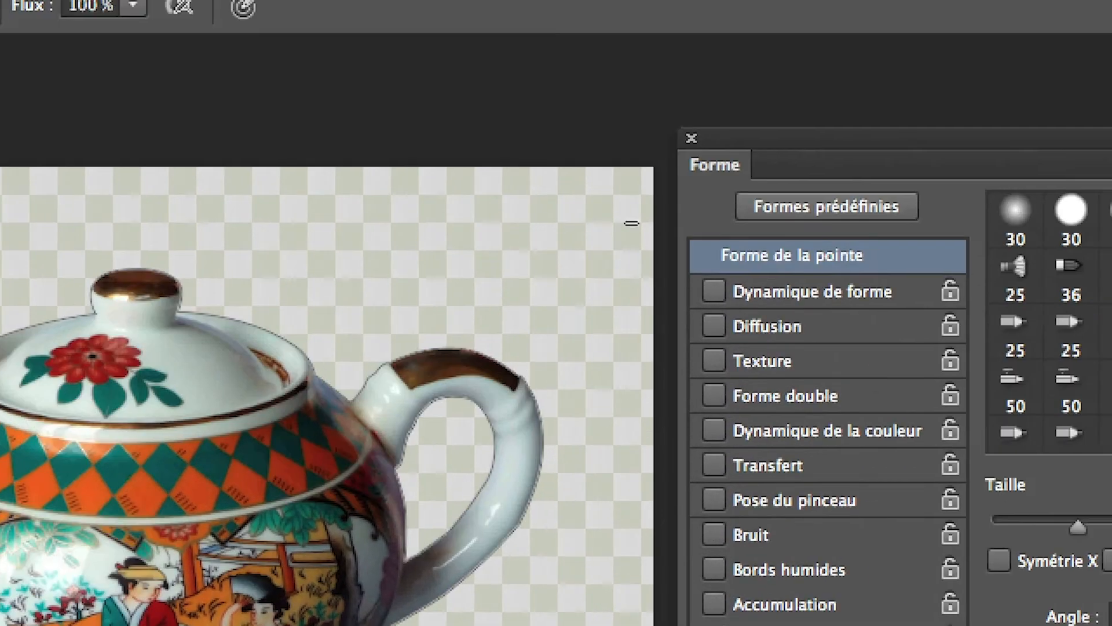
{"action": "left_click_drag", "start_coordinate": [743, 142], "coordinate": [845, 142]}
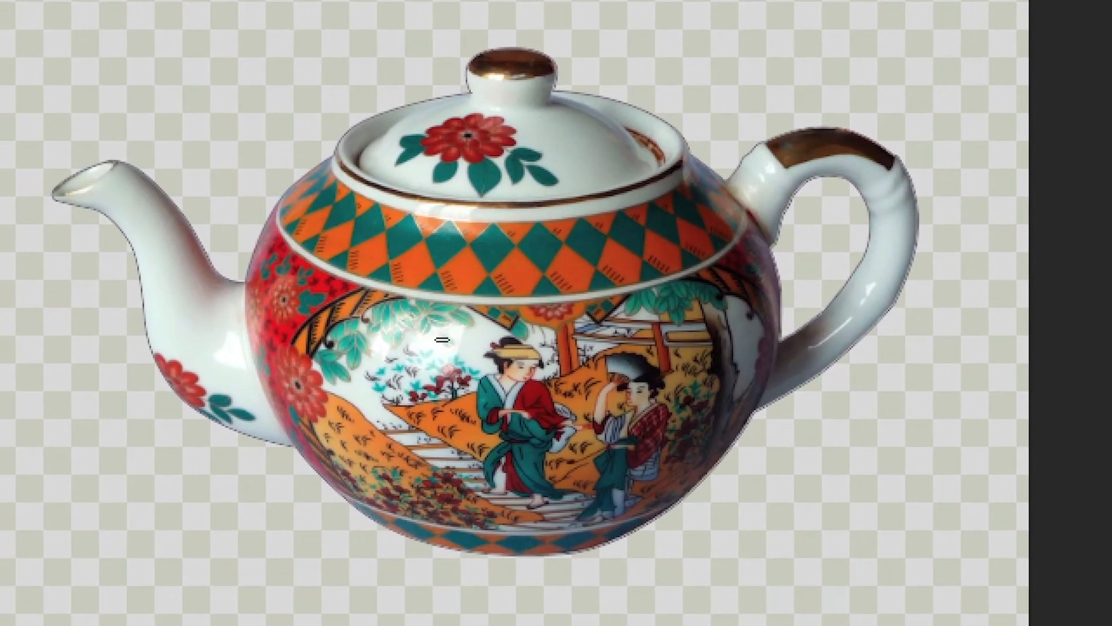
Step: Enlarge the flattened brush to a diameter of 1575 px and reduce its hardness to 0 %
{"action": "left_click_drag", "start_coordinate": [411, 396], "coordinate": [511, 400]}
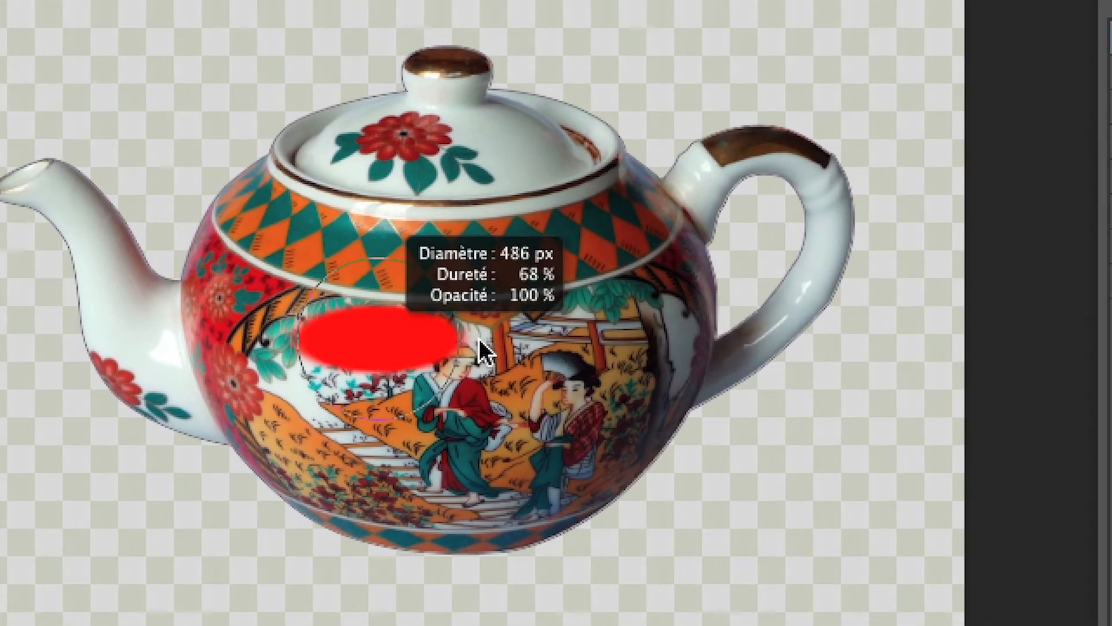
{"action": "mouse_move", "coordinate": [478, 339]}
{"action": "left_mouse_down"}
{"action": "mouse_move", "coordinate": [566, 338]}
{"action": "mouse_move", "coordinate": [501, 323]}
{"action": "mouse_move", "coordinate": [635, 318]}
{"action": "mouse_move", "coordinate": [523, 318]}
{"action": "mouse_move", "coordinate": [471, 263]}
{"action": "mouse_move", "coordinate": [432, 1]}
{"action": "left_mouse_up"}
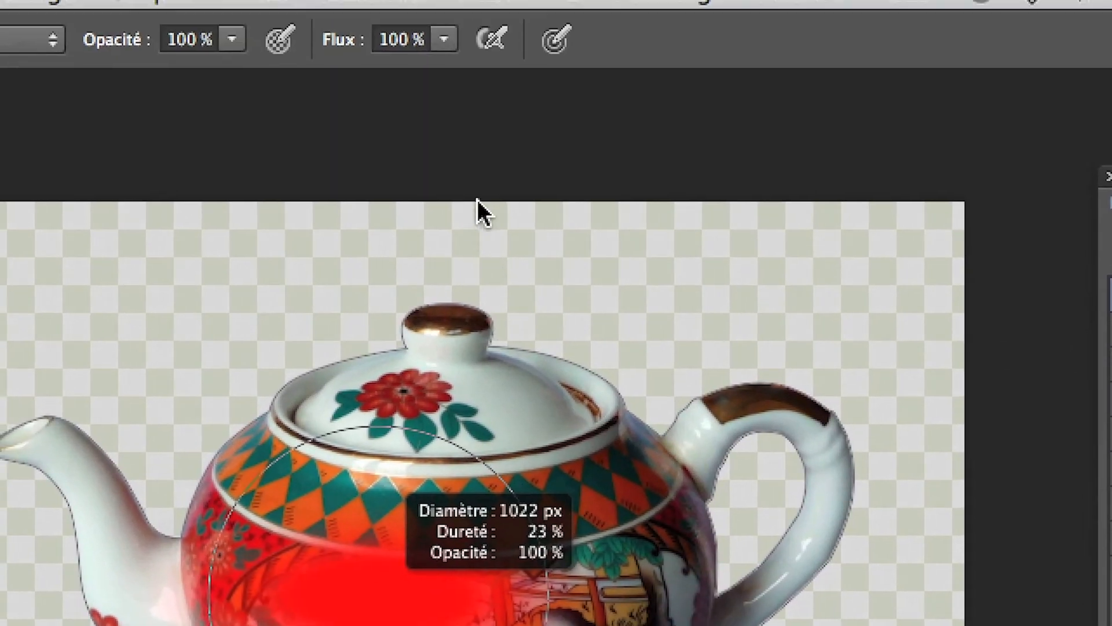
{"action": "mouse_move", "coordinate": [478, 200]}
{"action": "left_mouse_down"}
{"action": "mouse_move", "coordinate": [460, 95]}
{"action": "mouse_move", "coordinate": [494, 114]}
{"action": "mouse_move", "coordinate": [530, 99]}
{"action": "mouse_move", "coordinate": [513, 103]}
{"action": "mouse_move", "coordinate": [523, 100]}
{"action": "mouse_move", "coordinate": [520, 71]}
{"action": "mouse_move", "coordinate": [530, 70]}
{"action": "left_mouse_up"}
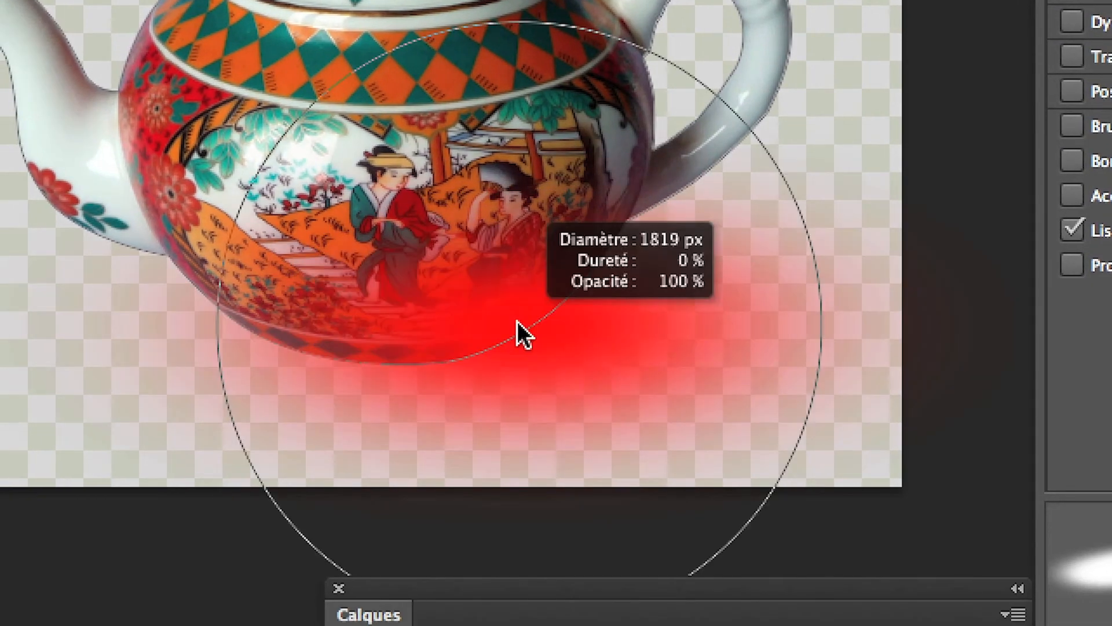
{"action": "mouse_move", "coordinate": [517, 321]}
{"action": "left_mouse_down"}
{"action": "mouse_move", "coordinate": [528, 322]}
{"action": "mouse_move", "coordinate": [500, 319]}
{"action": "left_mouse_up"}
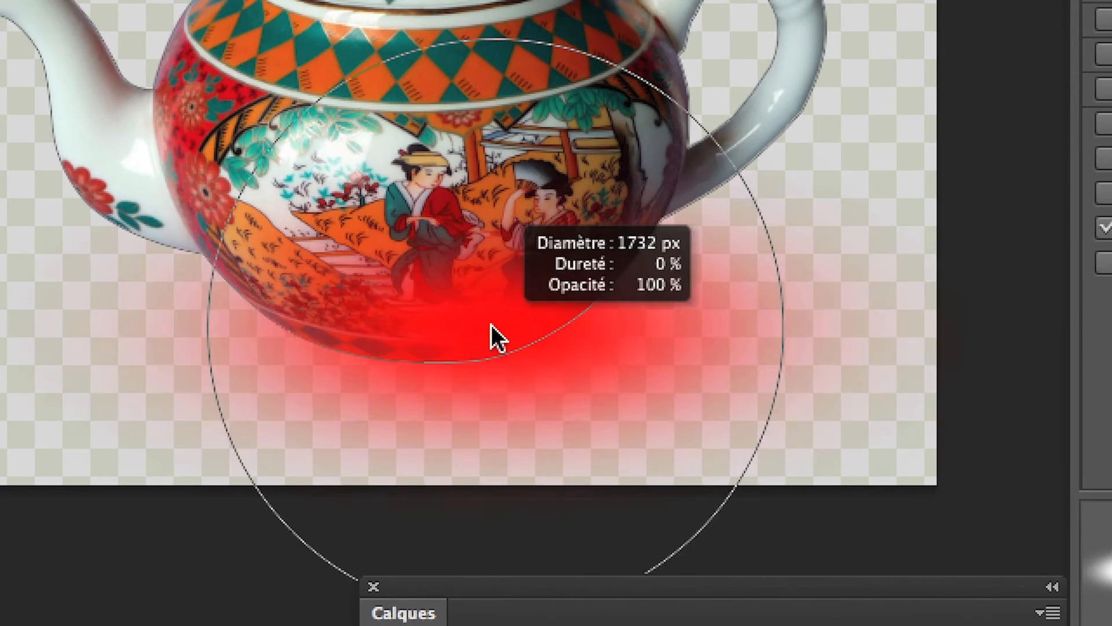
{"action": "left_click_drag", "start_coordinate": [491, 324], "coordinate": [482, 324]}
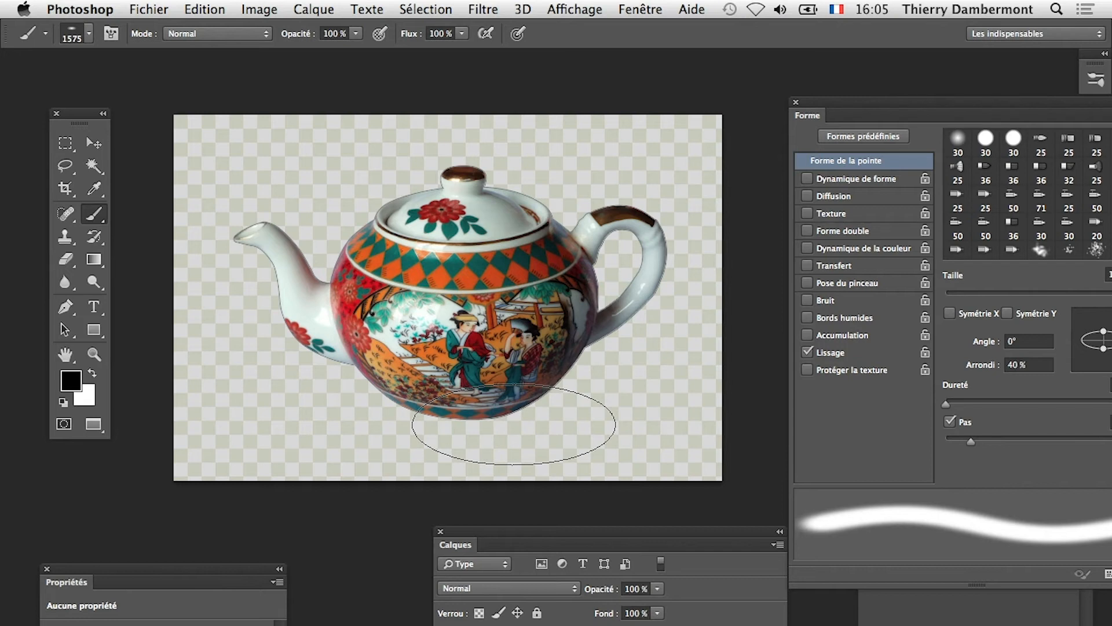
Step: Enlarge the canvas around the teapot with the Crop tool and apply the crop
{"action": "scroll", "coordinate": [500, 406], "scroll_direction": "down", "scroll_amount": 3}
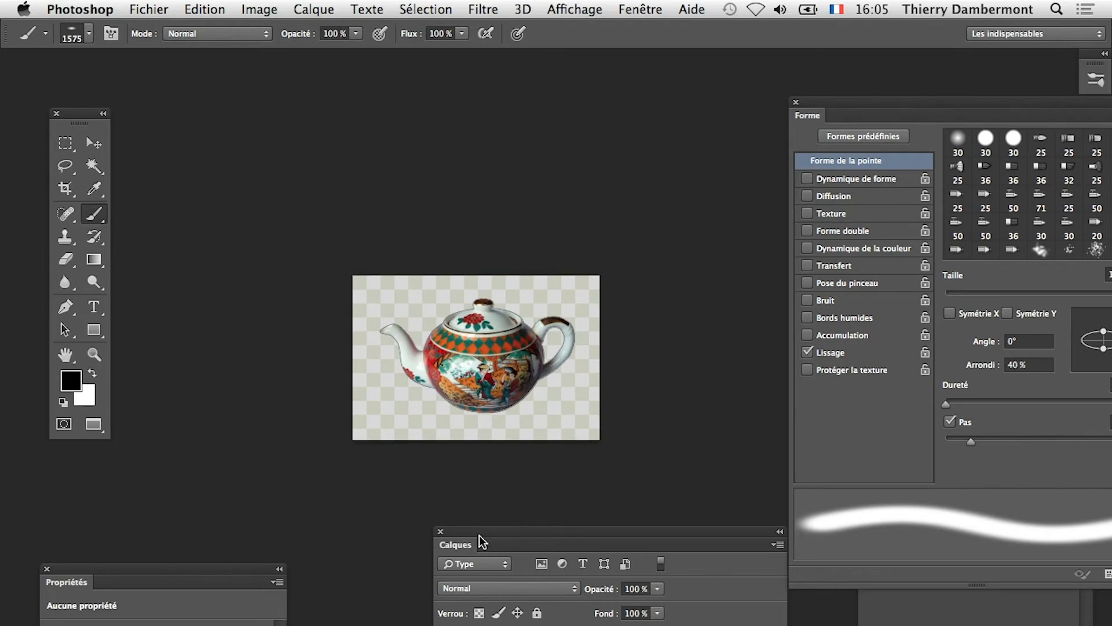
{"action": "left_click_drag", "start_coordinate": [479, 542], "coordinate": [637, 495]}
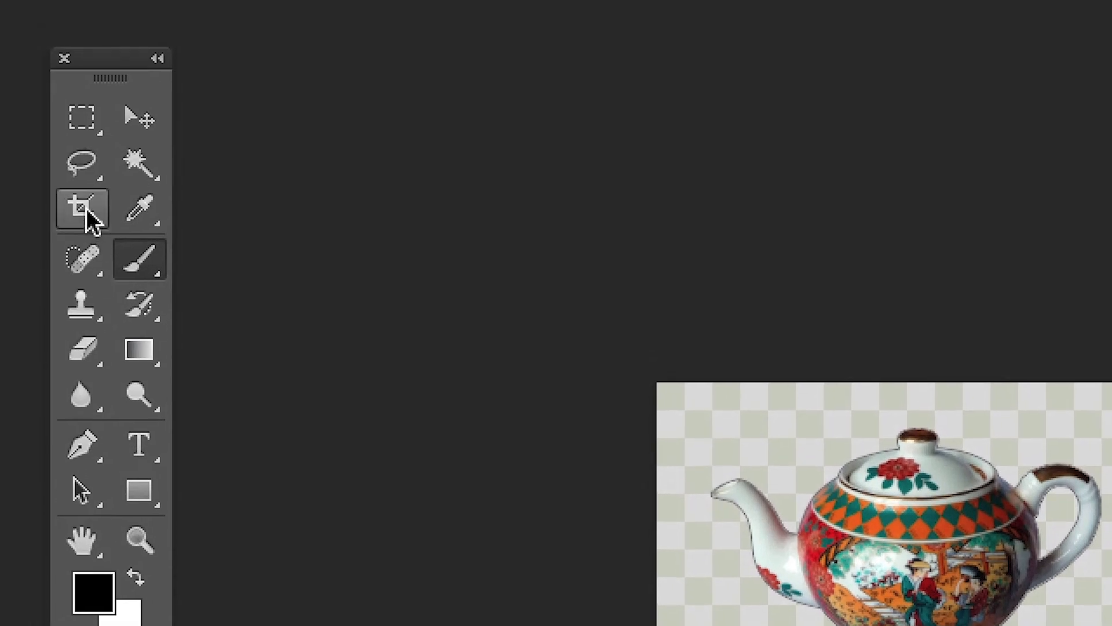
{"action": "left_click", "coordinate": [87, 214]}
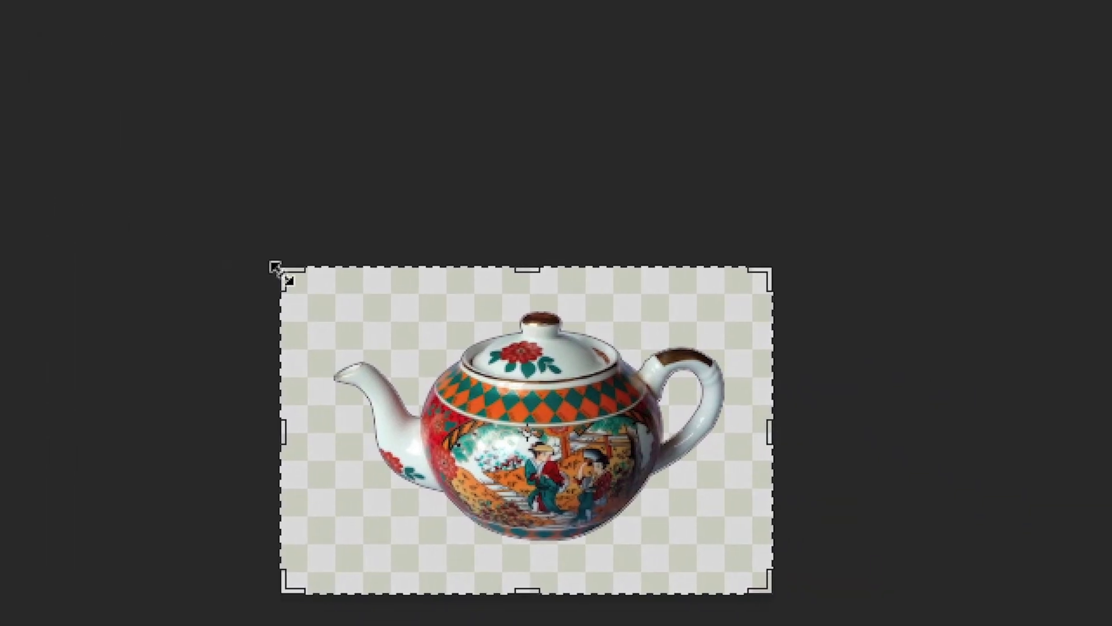
{"action": "left_click_drag", "start_coordinate": [275, 268], "coordinate": [203, 243]}
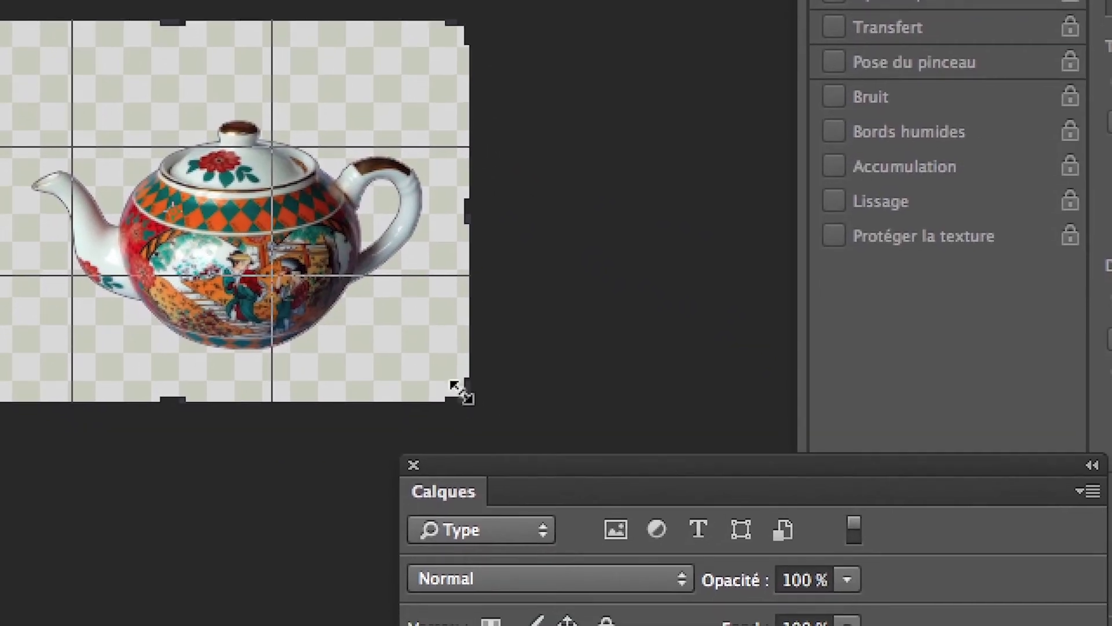
{"action": "left_click_drag", "start_coordinate": [462, 393], "coordinate": [540, 453]}
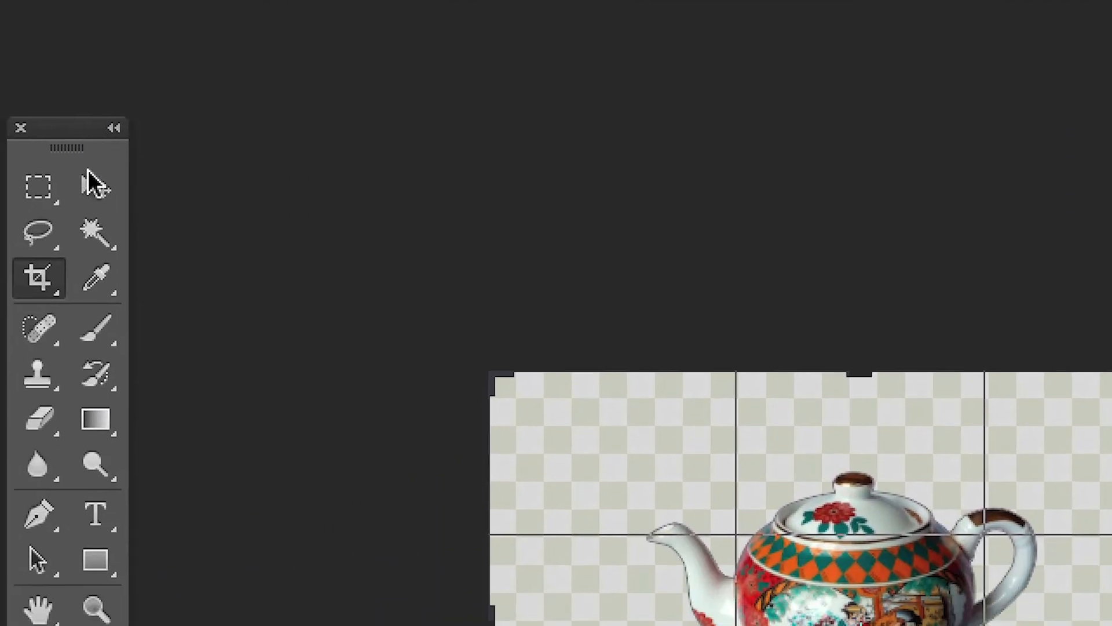
{"action": "left_click", "coordinate": [92, 184]}
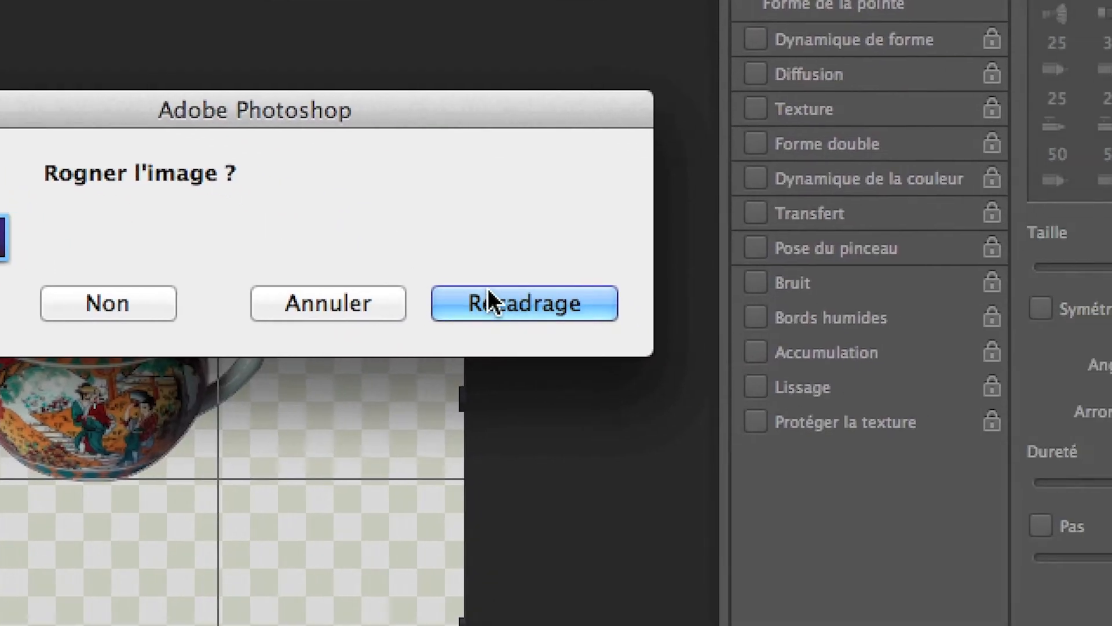
{"action": "left_click", "coordinate": [501, 299]}
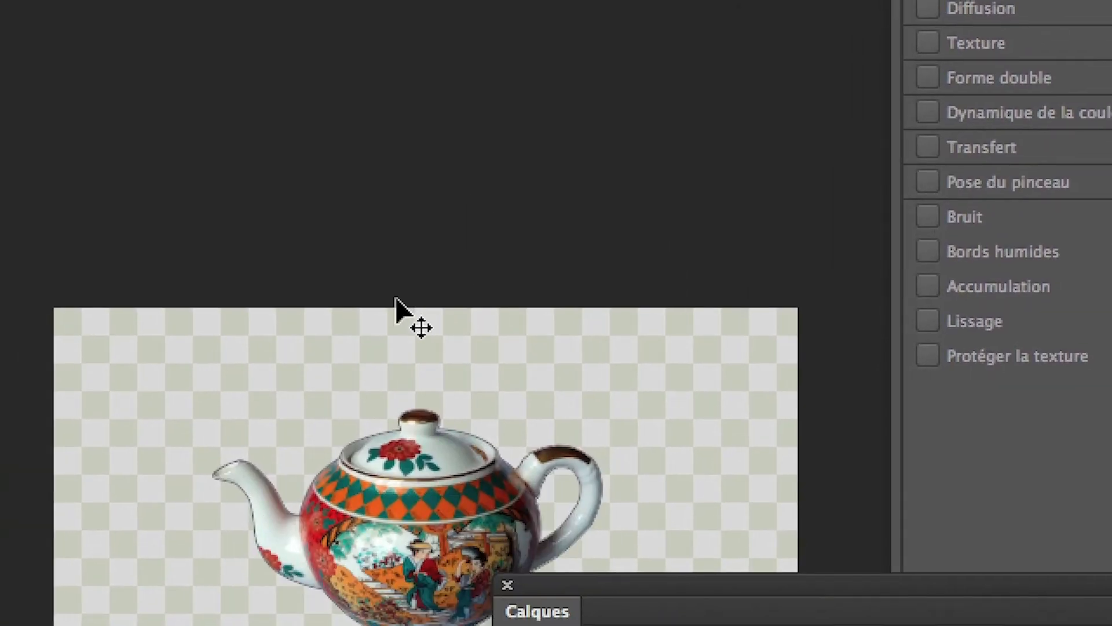
Step: Reactivate the Crop tool and set a custom crop ratio of 20 cm x 10 cm
{"action": "left_click_drag", "start_coordinate": [393, 306], "coordinate": [352, 74]}
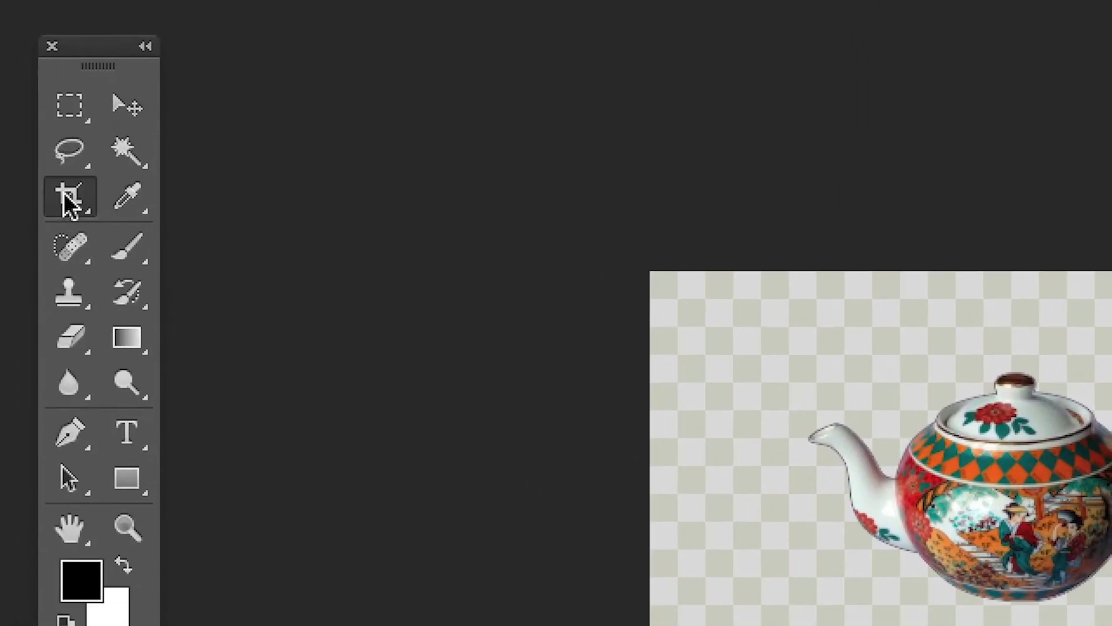
{"action": "left_click", "coordinate": [67, 197]}
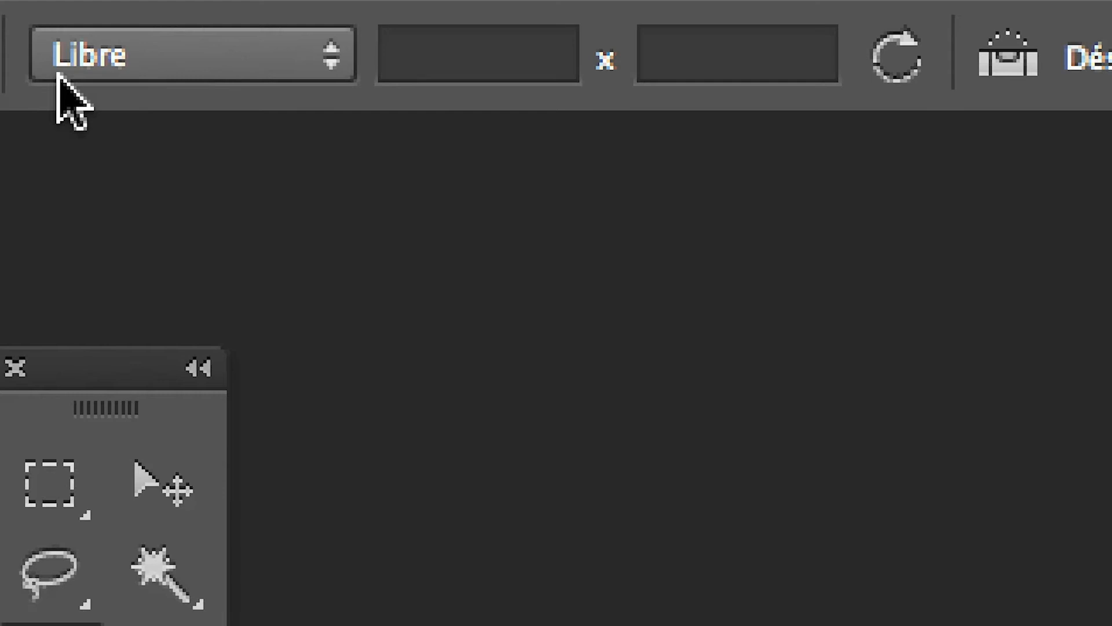
{"action": "left_click", "coordinate": [409, 51]}
{"action": "left_click", "coordinate": [723, 54]}
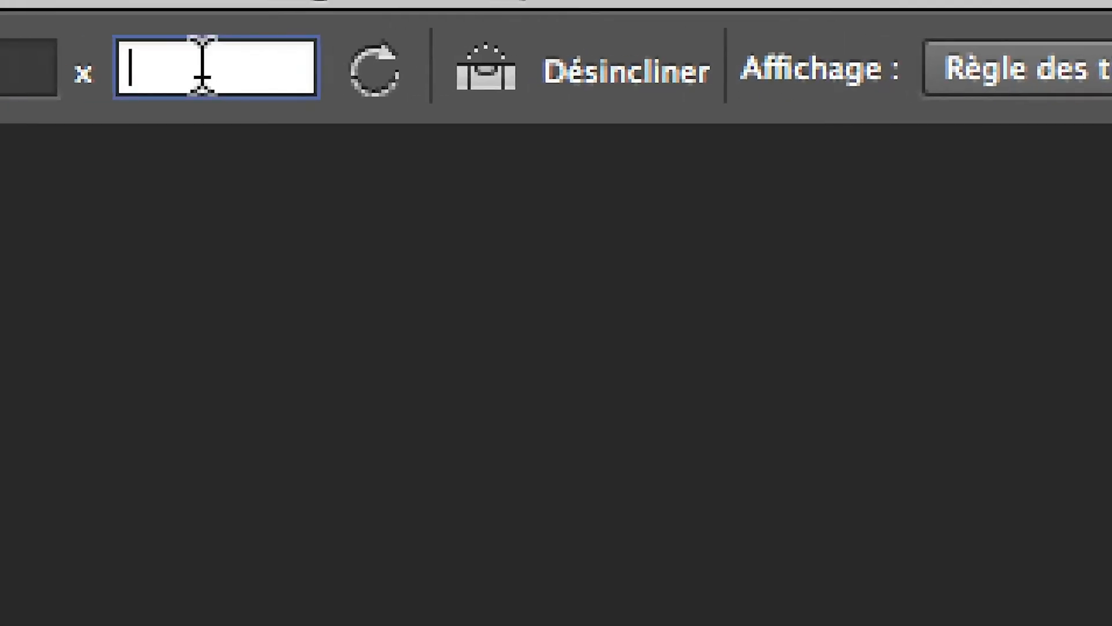
{"action": "left_click", "coordinate": [28, 67]}
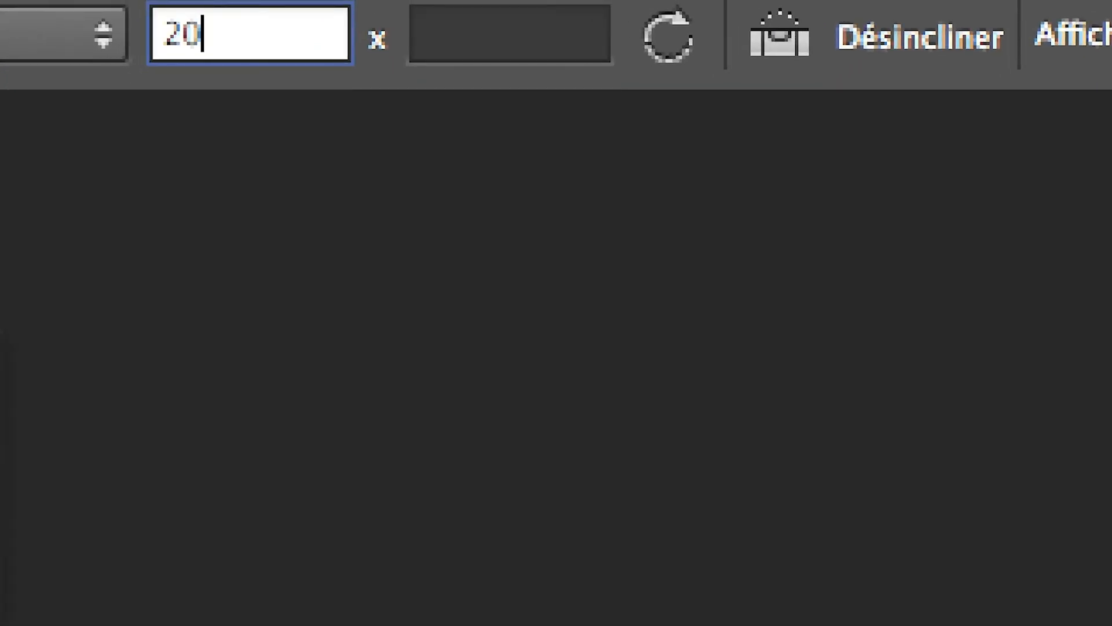
{"action": "key", "text": "Tab"}
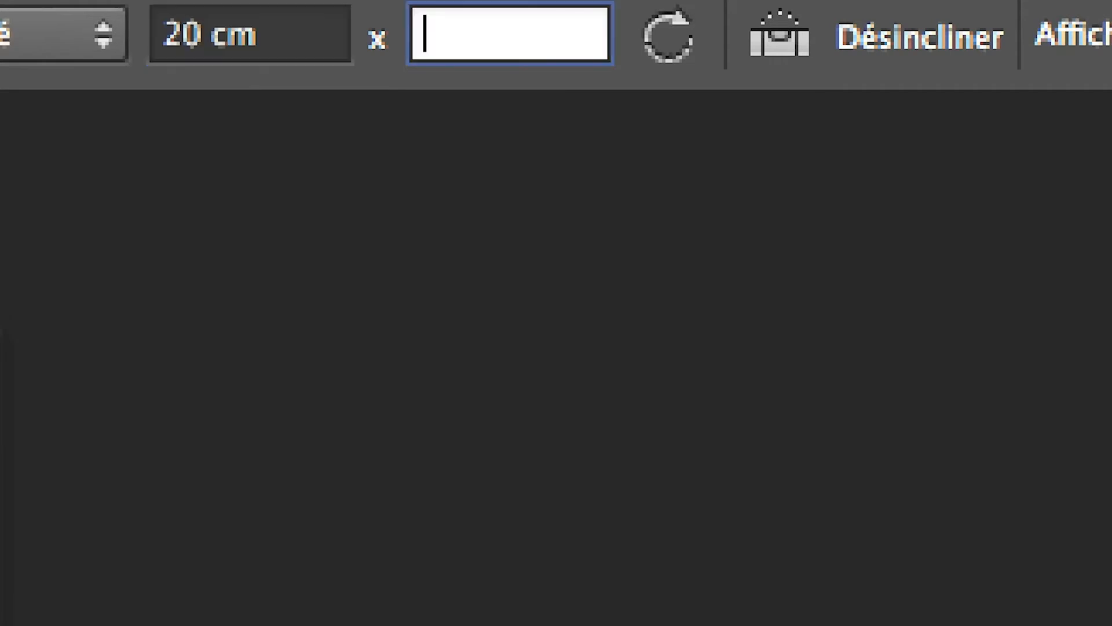
{"action": "key", "text": "Tab"}
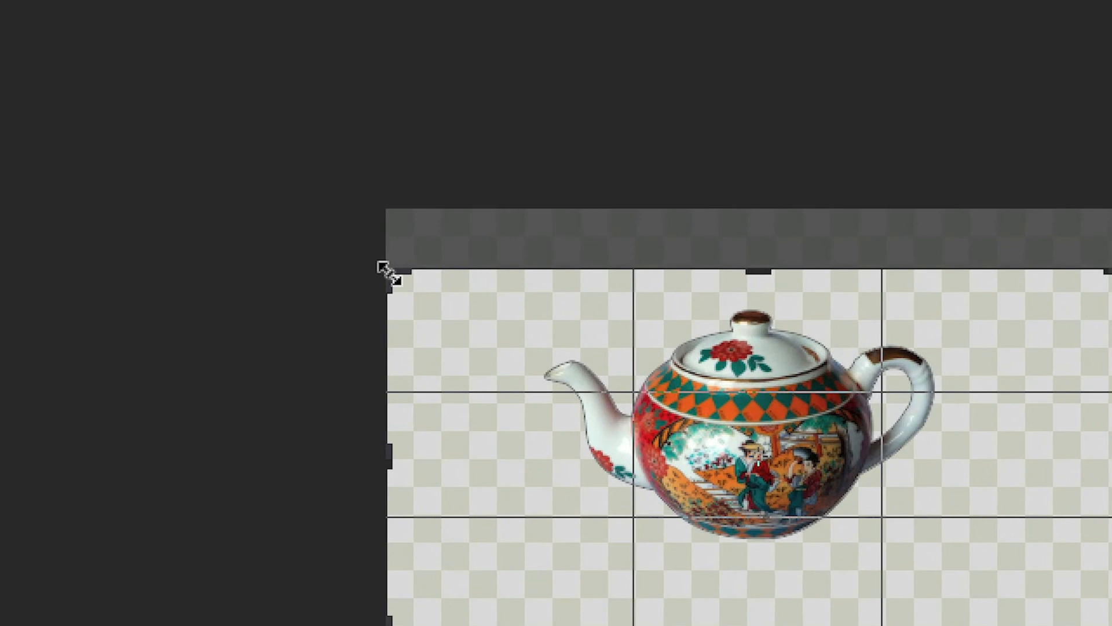
Step: Resize the 20 cm x 10 cm crop frame around the teapot from its corners
{"action": "left_click_drag", "start_coordinate": [388, 273], "coordinate": [510, 355]}
{"action": "mouse_move", "coordinate": [550, 388]}
{"action": "left_mouse_down"}
{"action": "mouse_move", "coordinate": [464, 335]}
{"action": "mouse_move", "coordinate": [472, 314]}
{"action": "left_mouse_up"}
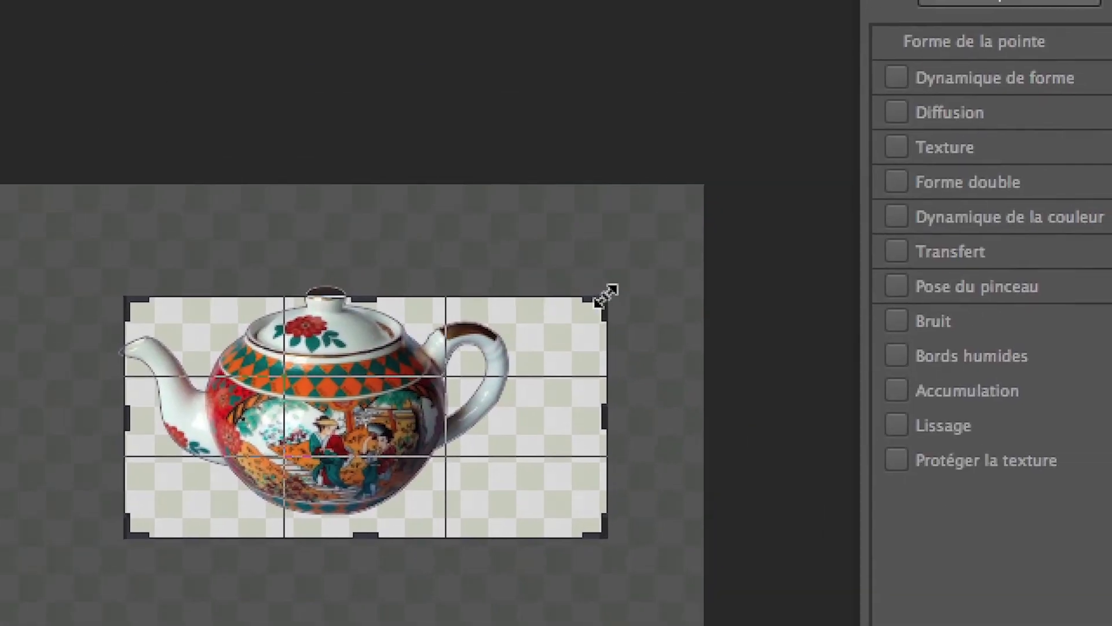
{"action": "left_click_drag", "start_coordinate": [604, 298], "coordinate": [700, 232]}
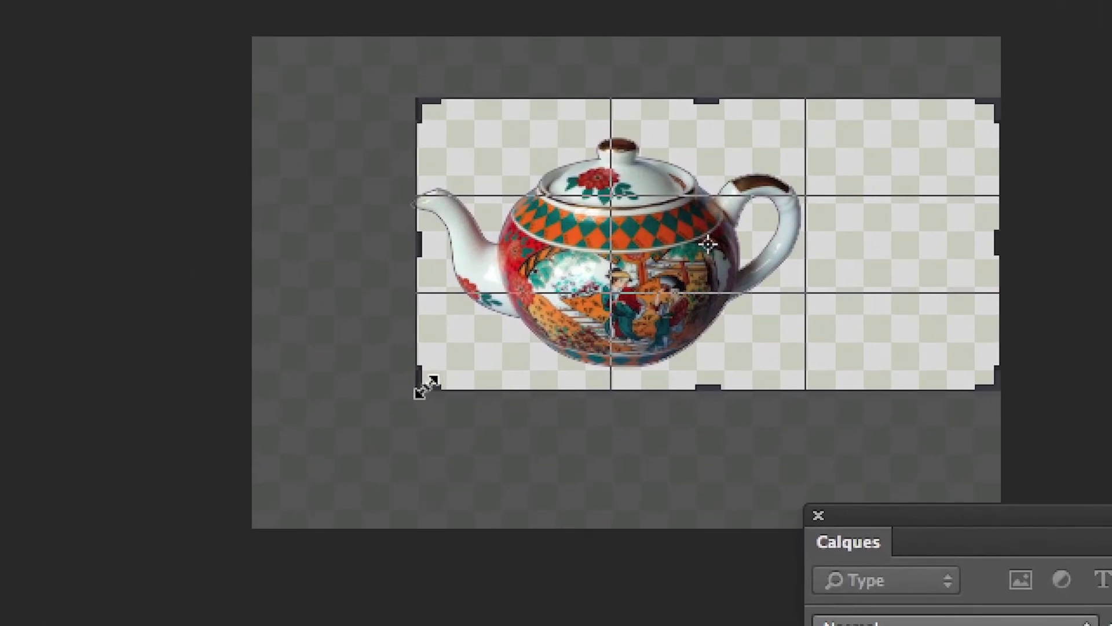
{"action": "left_click_drag", "start_coordinate": [406, 401], "coordinate": [350, 443]}
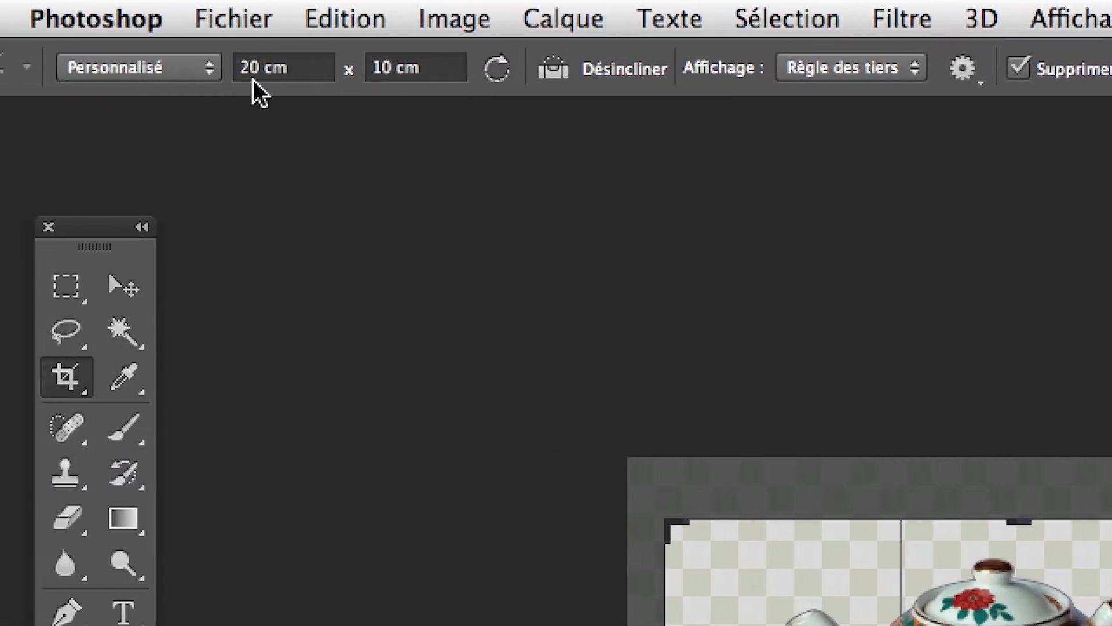
Step: Set the crop ratio to Libre, extend the crop frame above and below the teapot, and apply the crop
{"action": "left_click", "coordinate": [151, 69]}
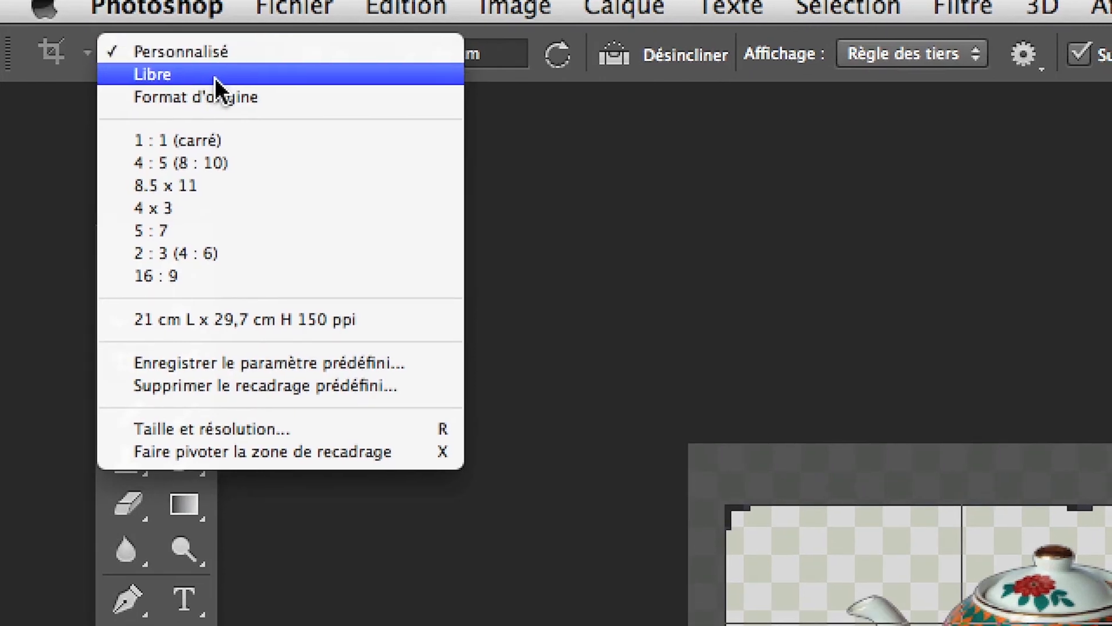
{"action": "left_click", "coordinate": [214, 75]}
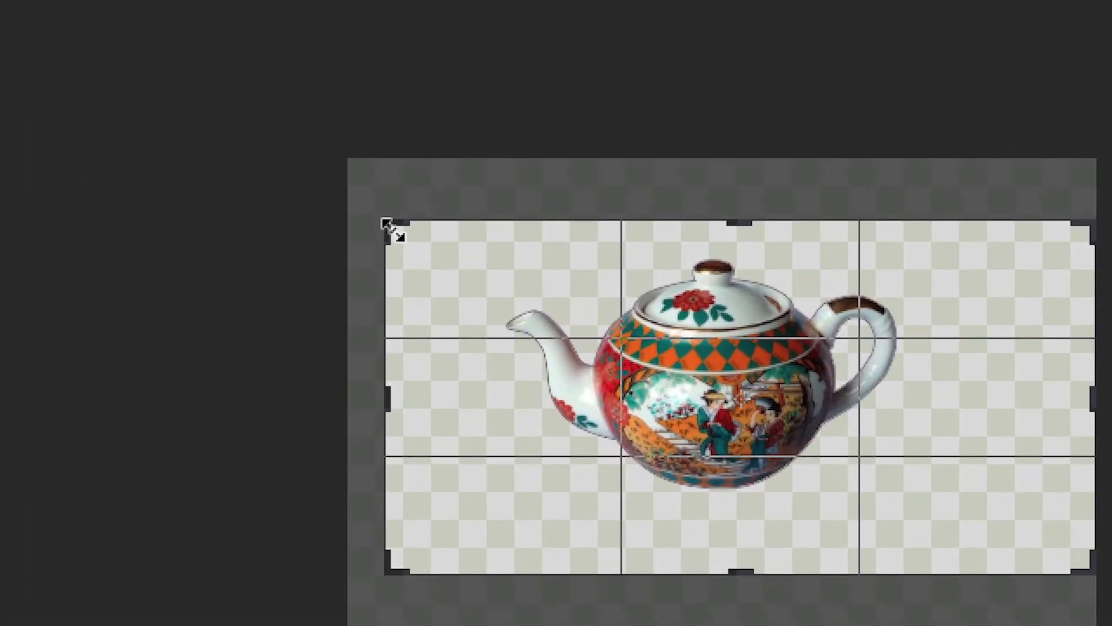
{"action": "mouse_move", "coordinate": [387, 227]}
{"action": "left_mouse_down"}
{"action": "mouse_move", "coordinate": [397, 204]}
{"action": "mouse_move", "coordinate": [389, 209]}
{"action": "left_mouse_up"}
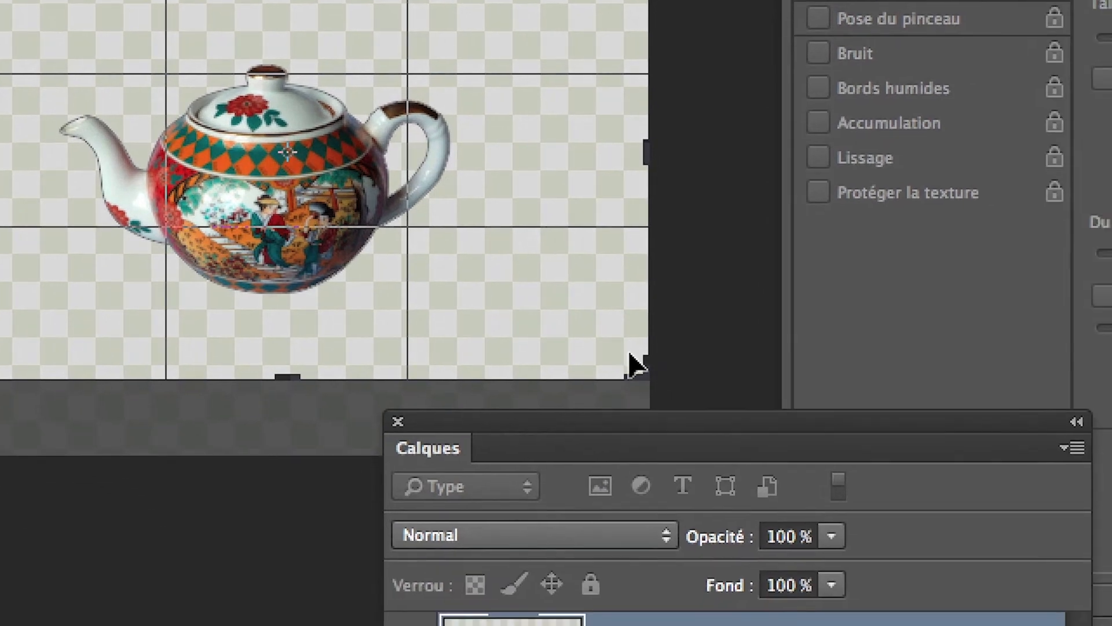
{"action": "left_click_drag", "start_coordinate": [722, 465], "coordinate": [720, 493]}
{"action": "left_click_drag", "start_coordinate": [634, 378], "coordinate": [637, 371]}
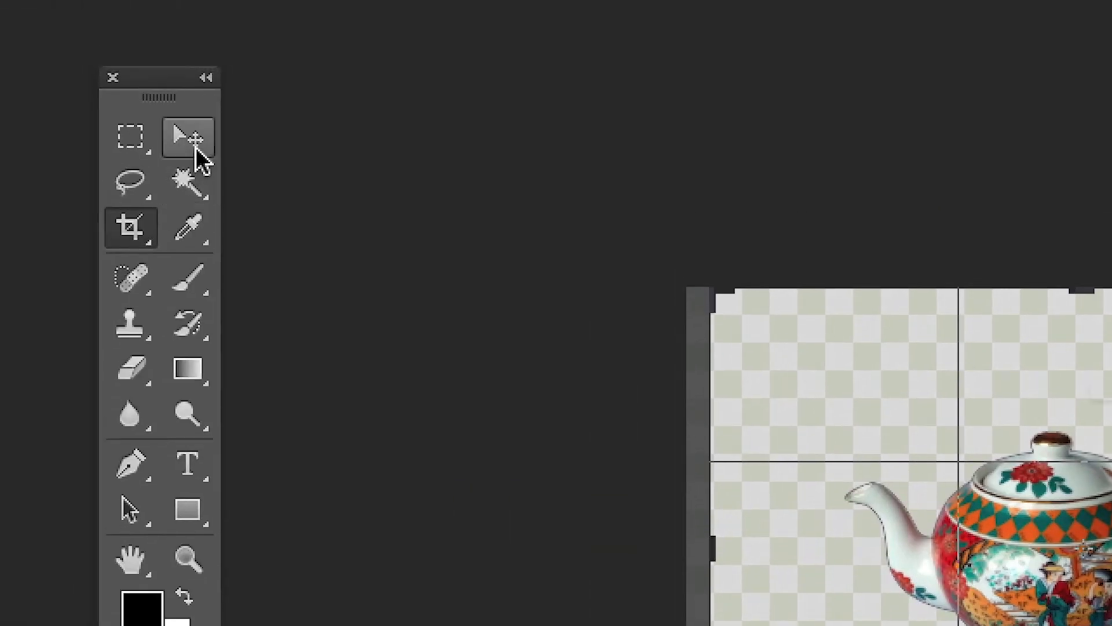
{"action": "left_click", "coordinate": [195, 152]}
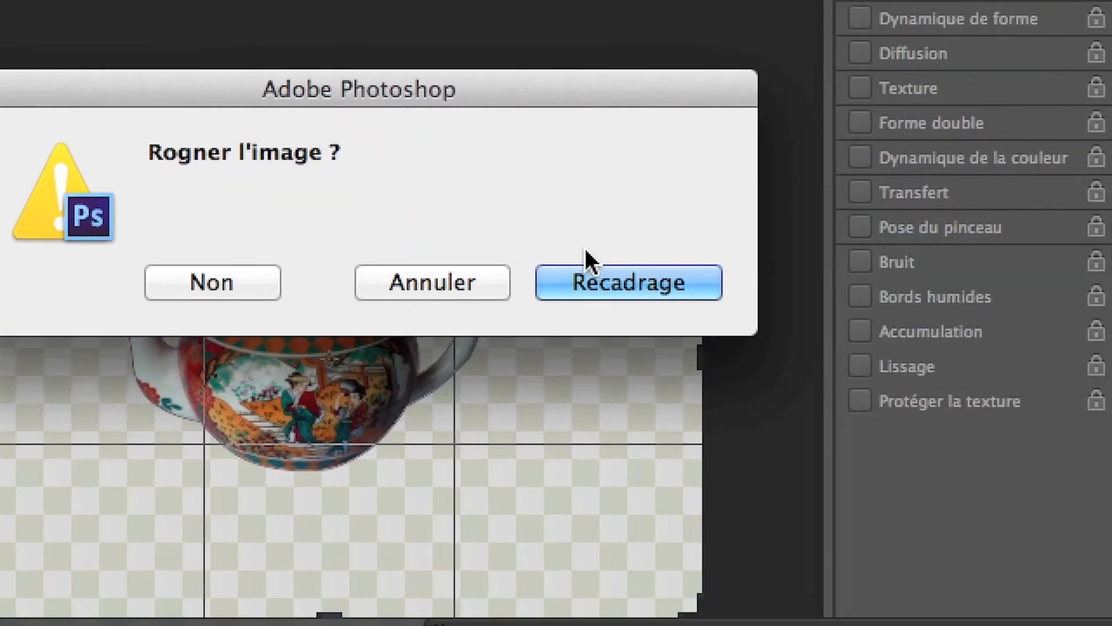
{"action": "left_click", "coordinate": [603, 277]}
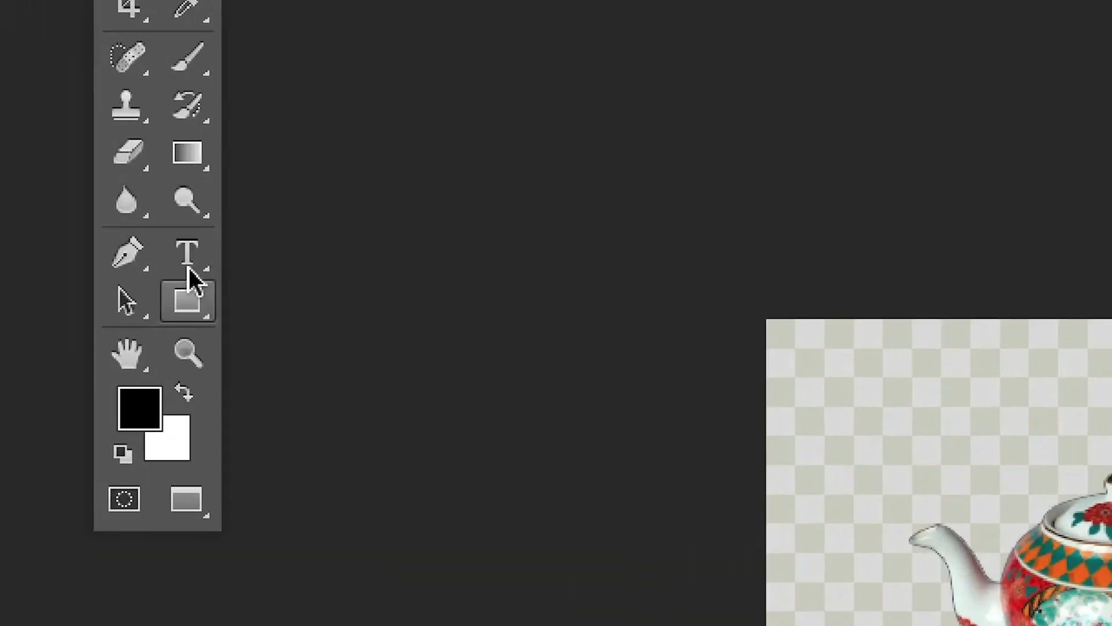
Step: Paint a soft black shadow beneath the teapot with the flattened 1575 px brush
{"action": "left_click", "coordinate": [186, 200]}
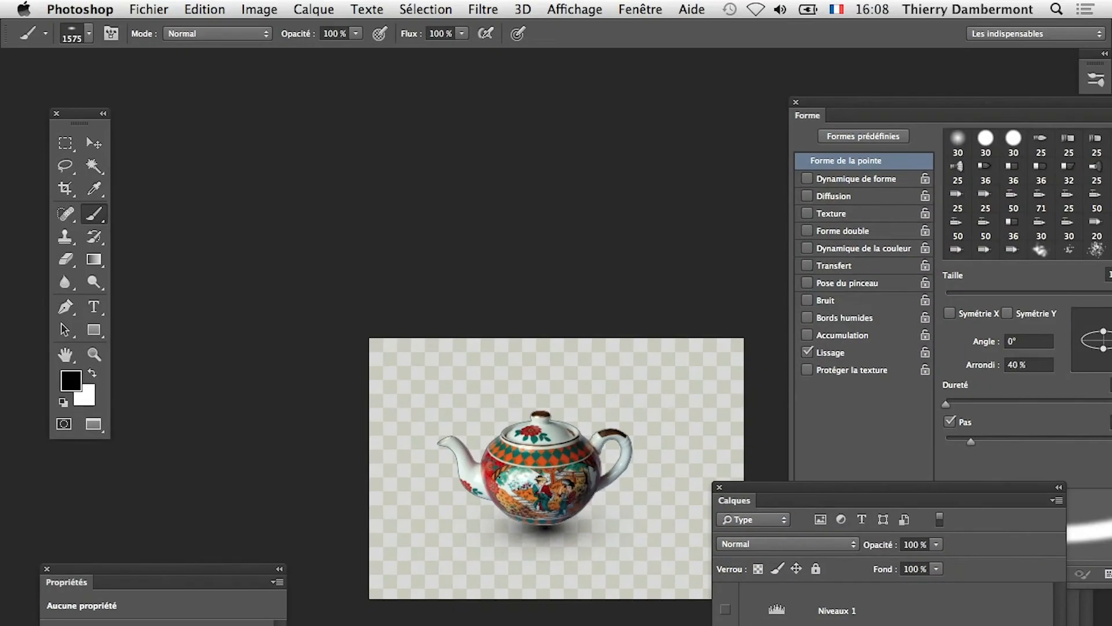
{"action": "left_click_drag", "start_coordinate": [552, 564], "coordinate": [442, 363]}
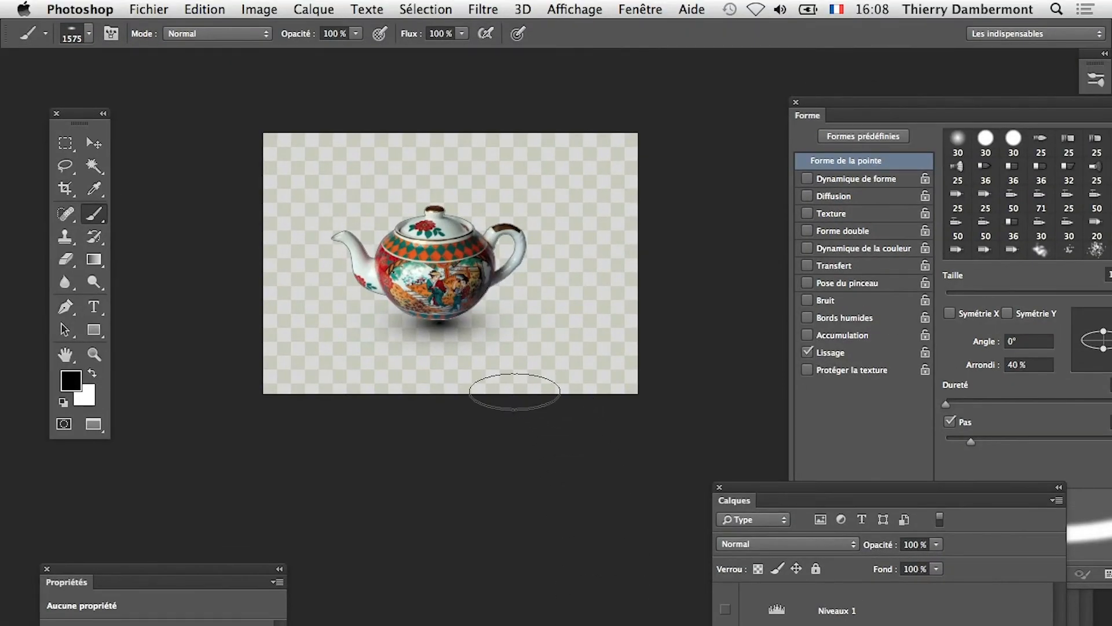
Step: Glance at the InDesign layout, return to Photoshop and move the Calques panel so all its layers show
{"action": "key", "text": "super+Tab"}
{"action": "key", "text": "super+Tab"}
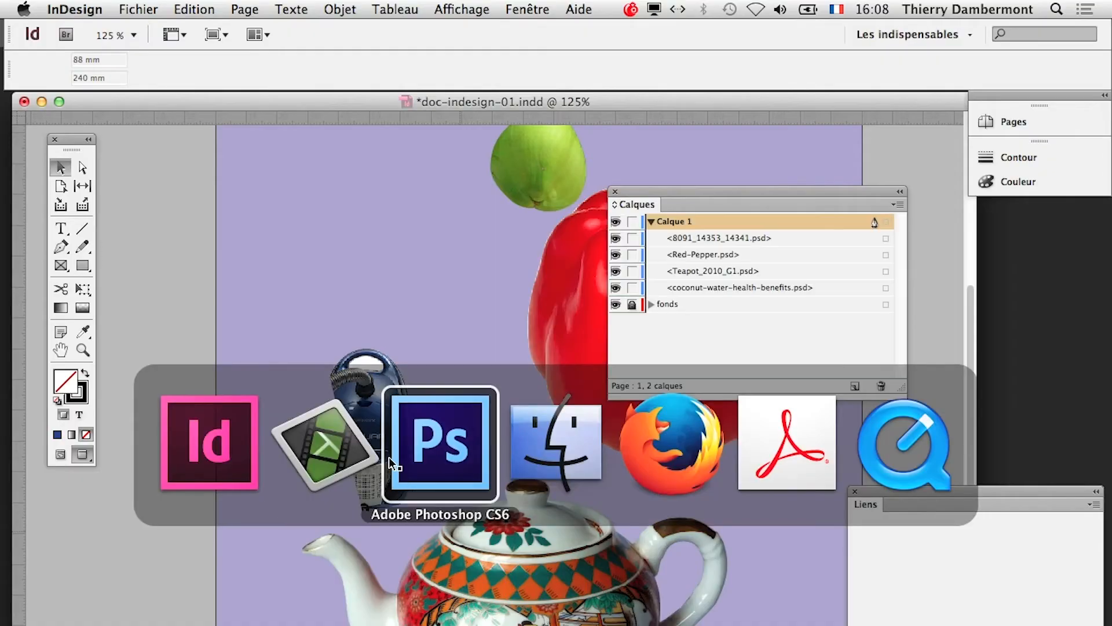
{"action": "left_click_drag", "start_coordinate": [775, 493], "coordinate": [725, 286]}
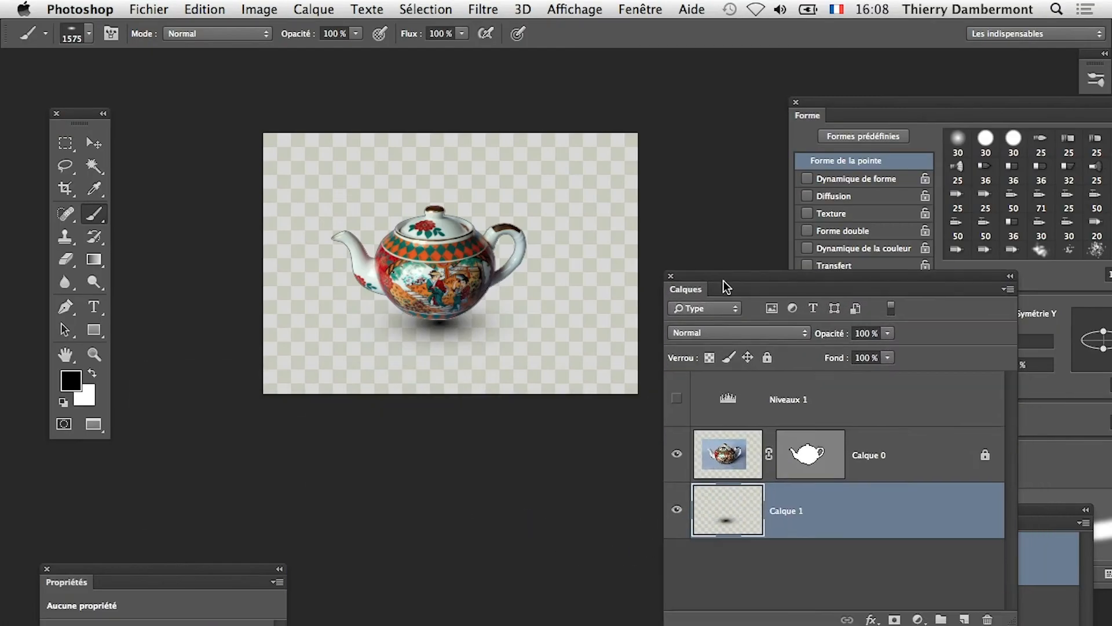
Step: Create a new layer beneath the shadow layer and fill it with Blanc at 100 % opacity in Normal mode
{"action": "scroll", "coordinate": [453, 242], "scroll_direction": "up", "scroll_amount": 5}
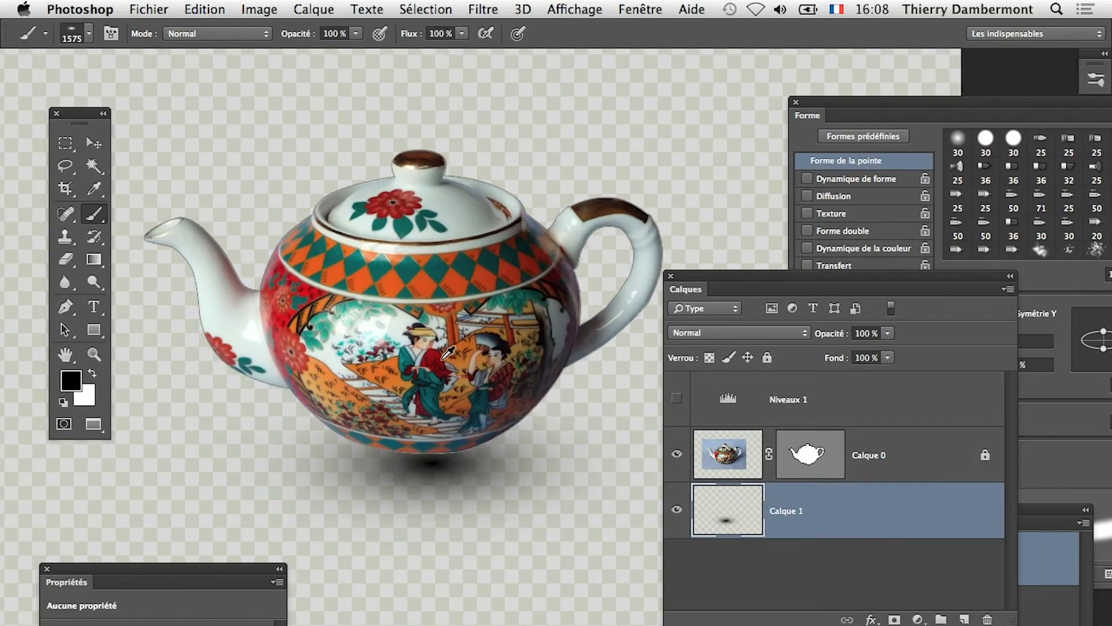
{"action": "scroll", "coordinate": [486, 440], "scroll_direction": "down", "scroll_amount": 3}
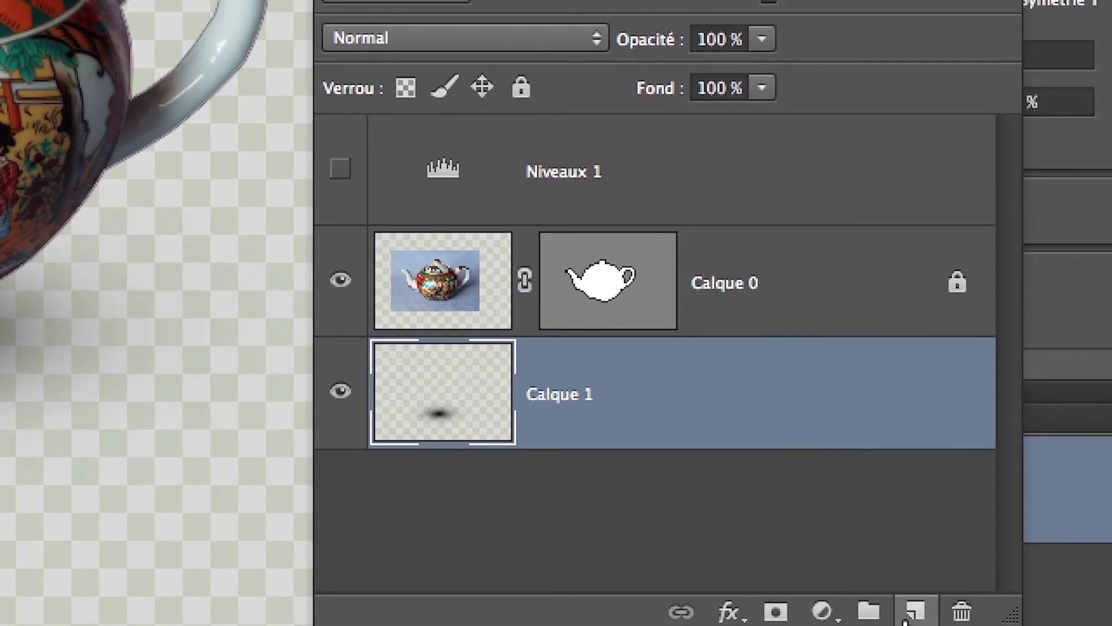
{"action": "left_click", "coordinate": [916, 608]}
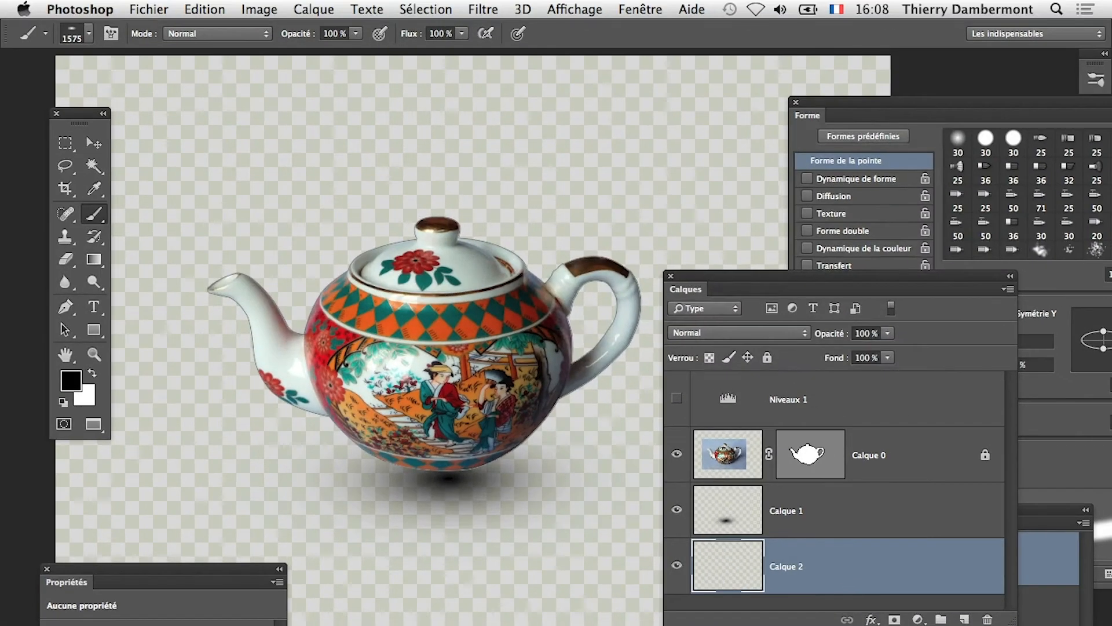
{"action": "key", "text": "shift+F5"}
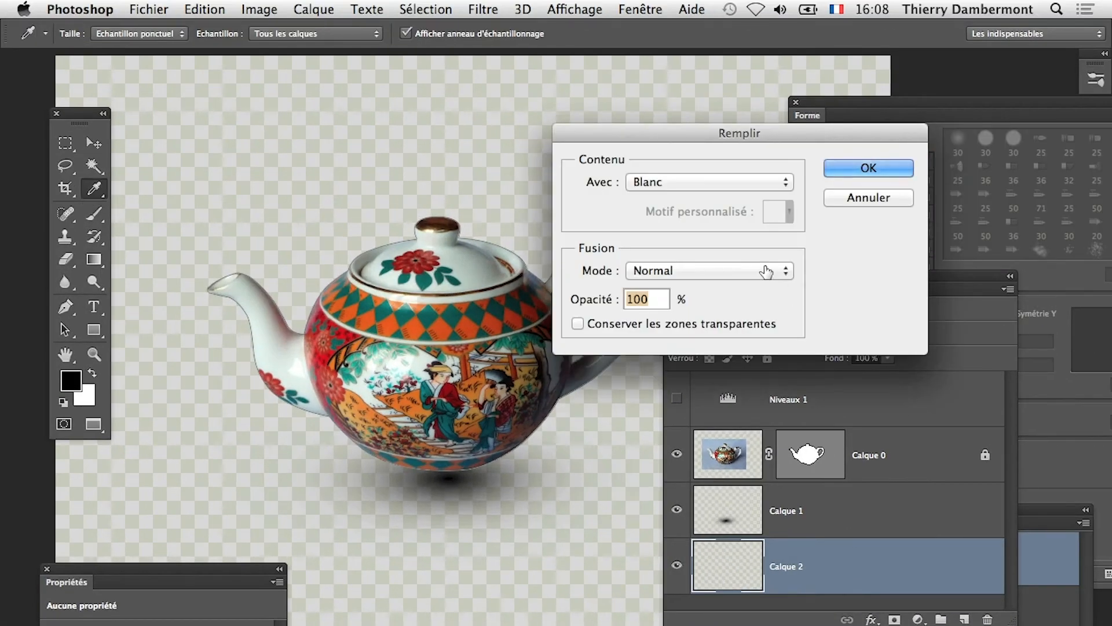
{"action": "left_click", "coordinate": [884, 168]}
{"action": "key", "text": "b"}
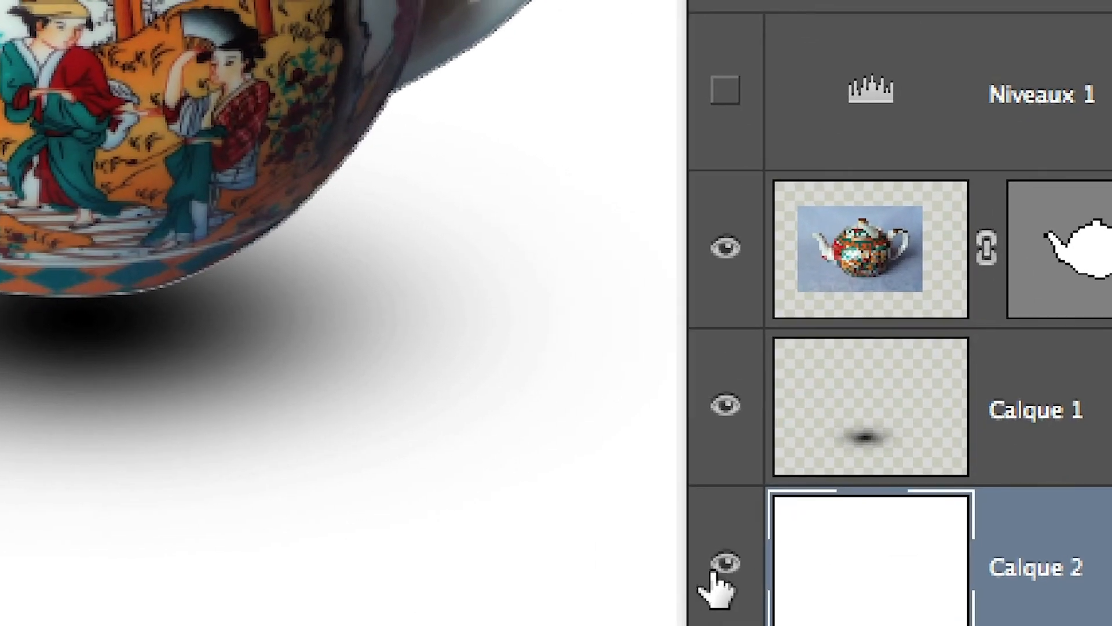
Step: Compare the shadow with and without the white background by toggling the visibility of Calque 2
{"action": "left_click", "coordinate": [406, 550]}
{"action": "left_click", "coordinate": [716, 573]}
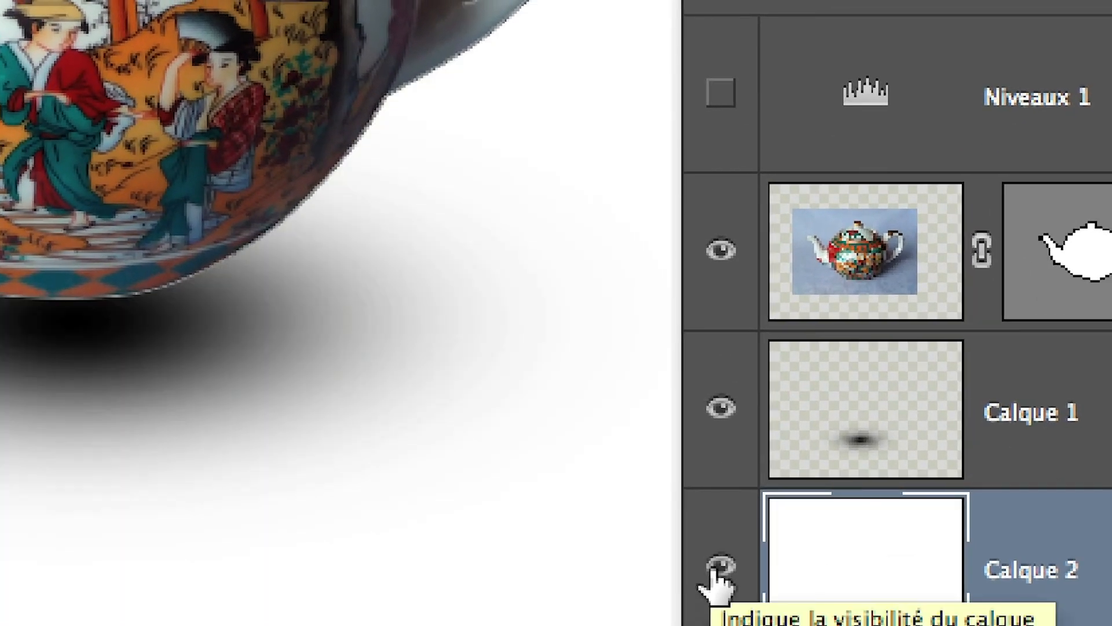
{"action": "left_click", "coordinate": [717, 574]}
{"action": "left_click", "coordinate": [719, 571]}
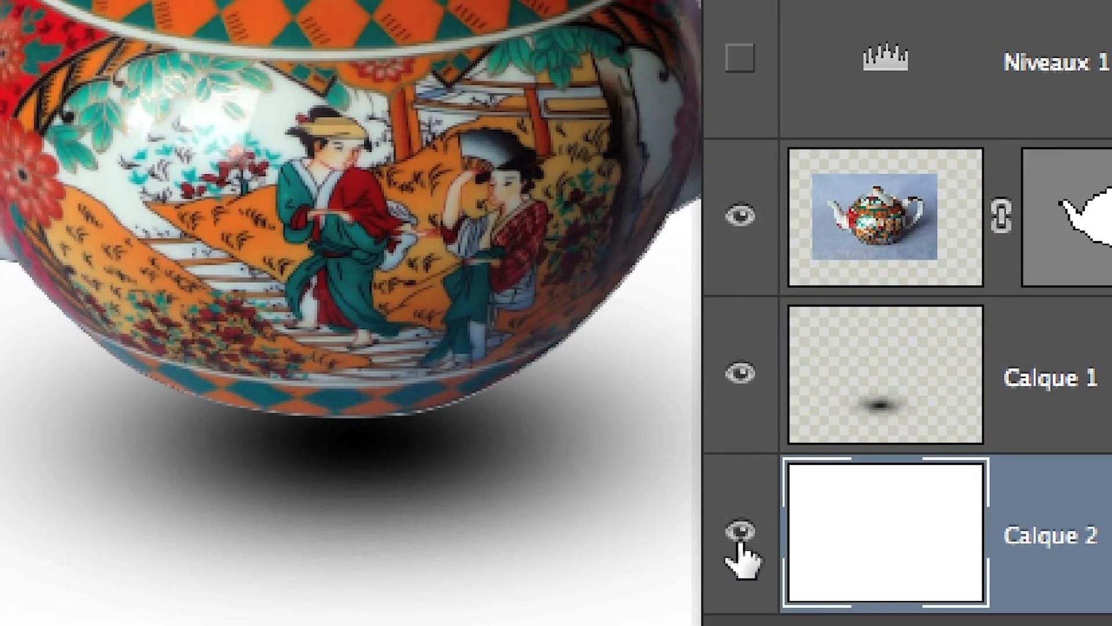
{"action": "left_click", "coordinate": [684, 490]}
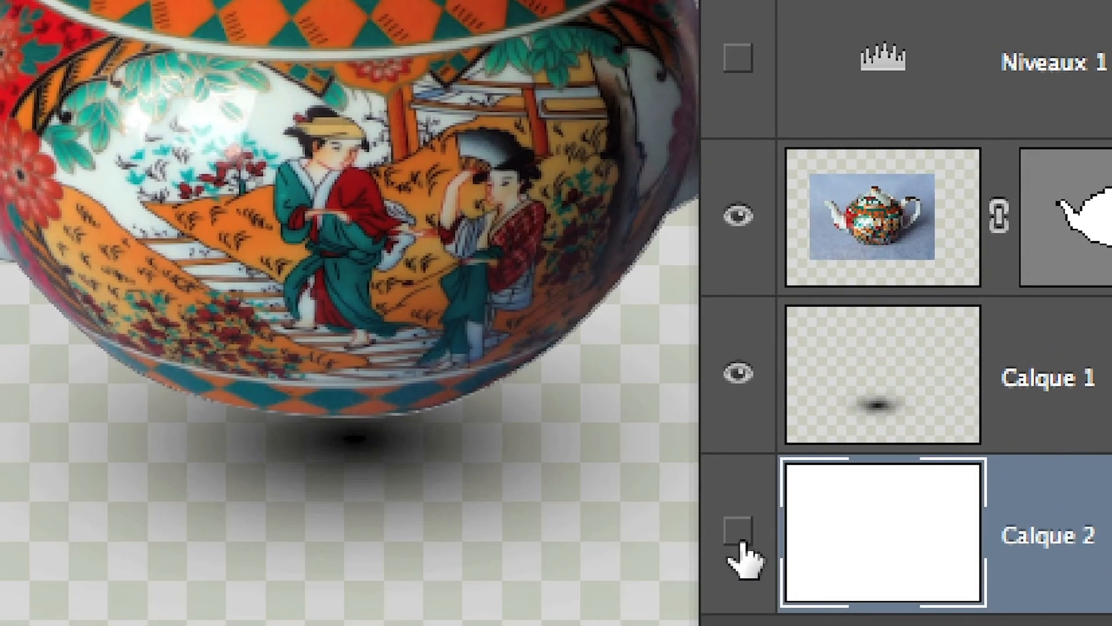
{"action": "left_click", "coordinate": [739, 541]}
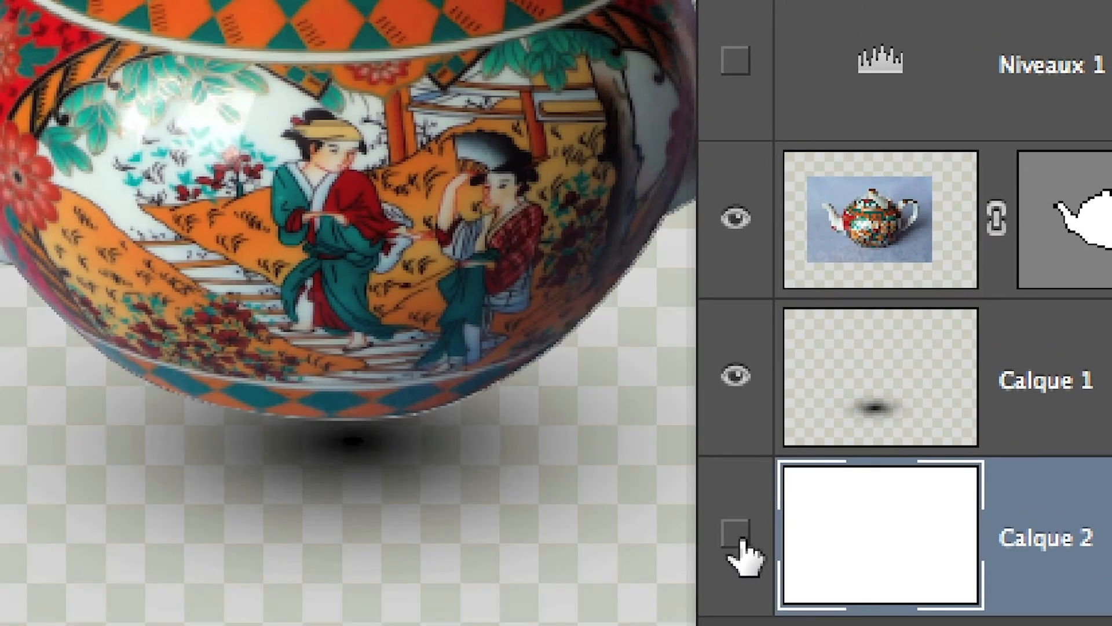
{"action": "left_click", "coordinate": [737, 541]}
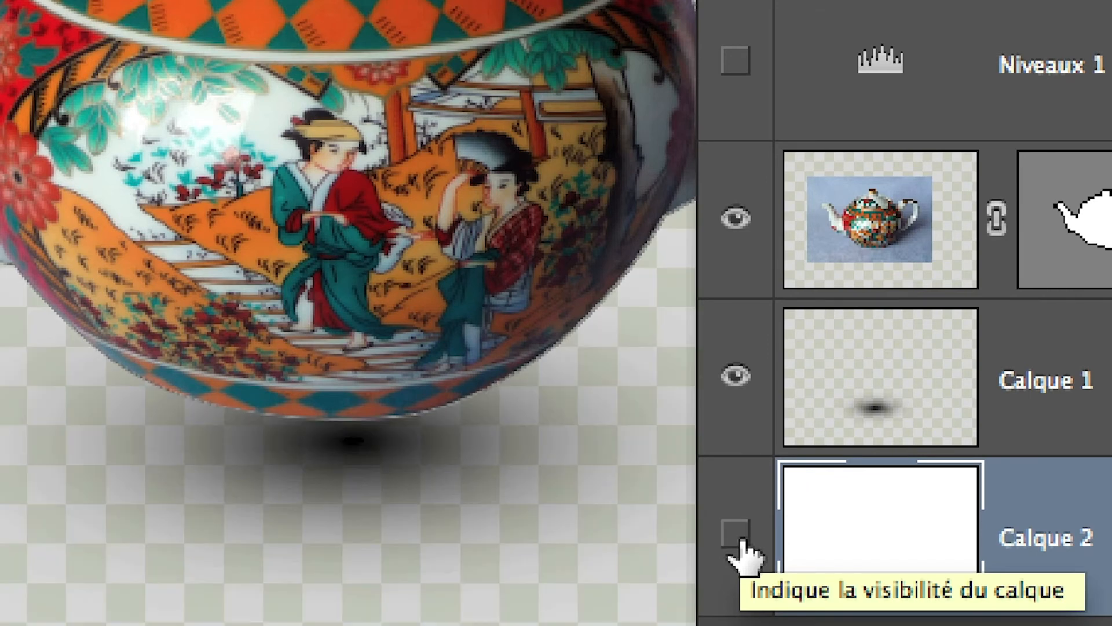
{"action": "left_click", "coordinate": [740, 541]}
{"action": "left_click", "coordinate": [737, 542]}
{"action": "left_click", "coordinate": [737, 542]}
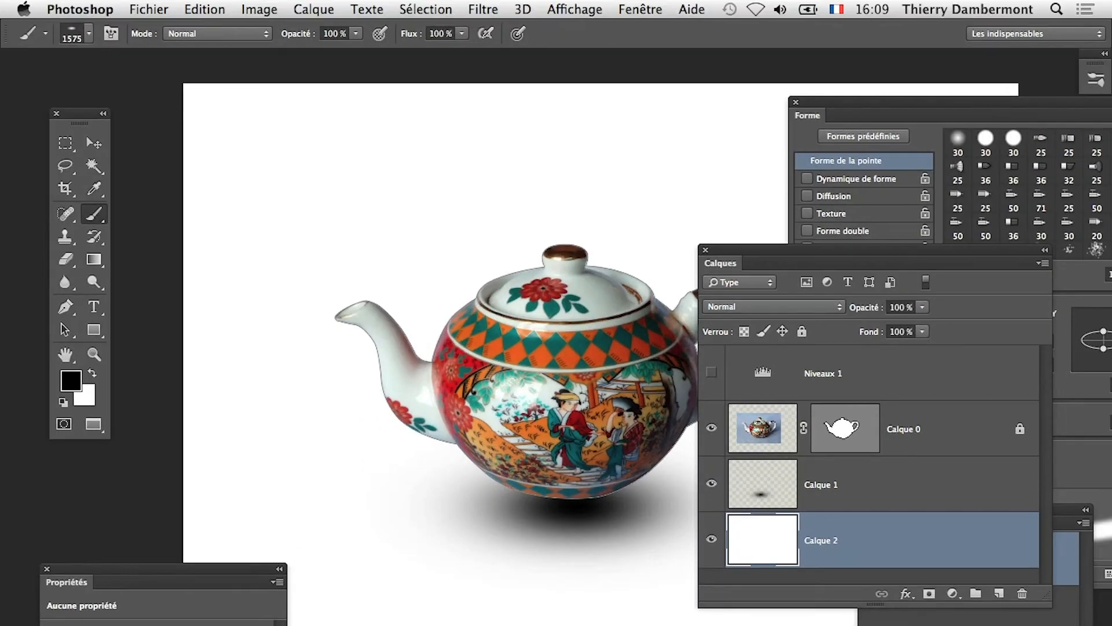
Step: Examine the teapot's cut-out edges at the lid, handle and spout against the white background
{"action": "scroll", "coordinate": [606, 539], "scroll_direction": "down", "scroll_amount": 3}
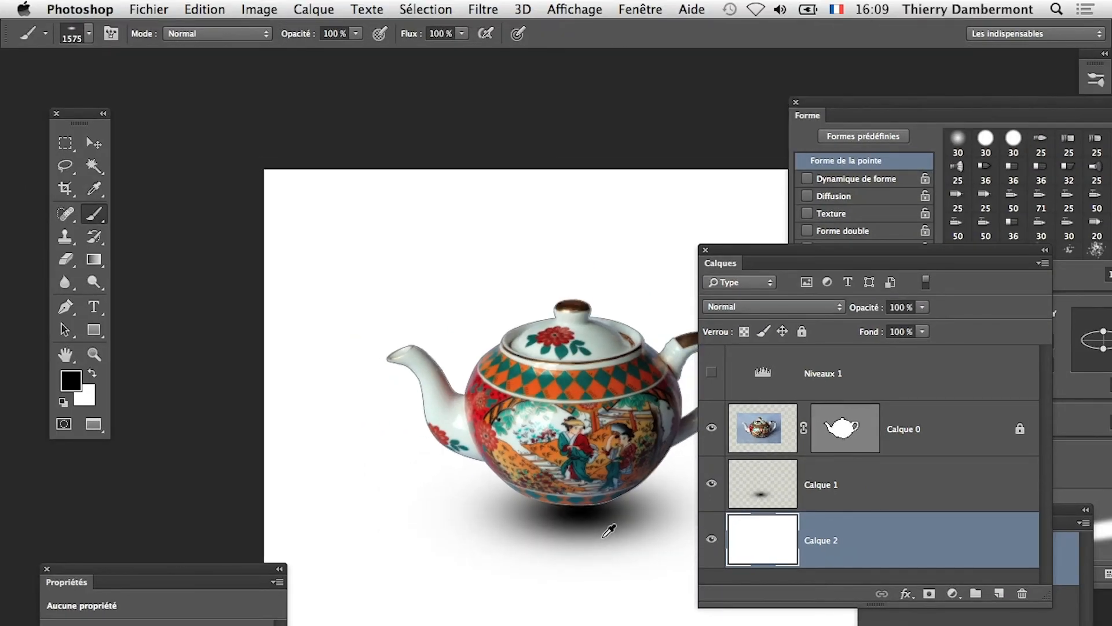
{"action": "left_click_drag", "start_coordinate": [468, 447], "coordinate": [306, 383]}
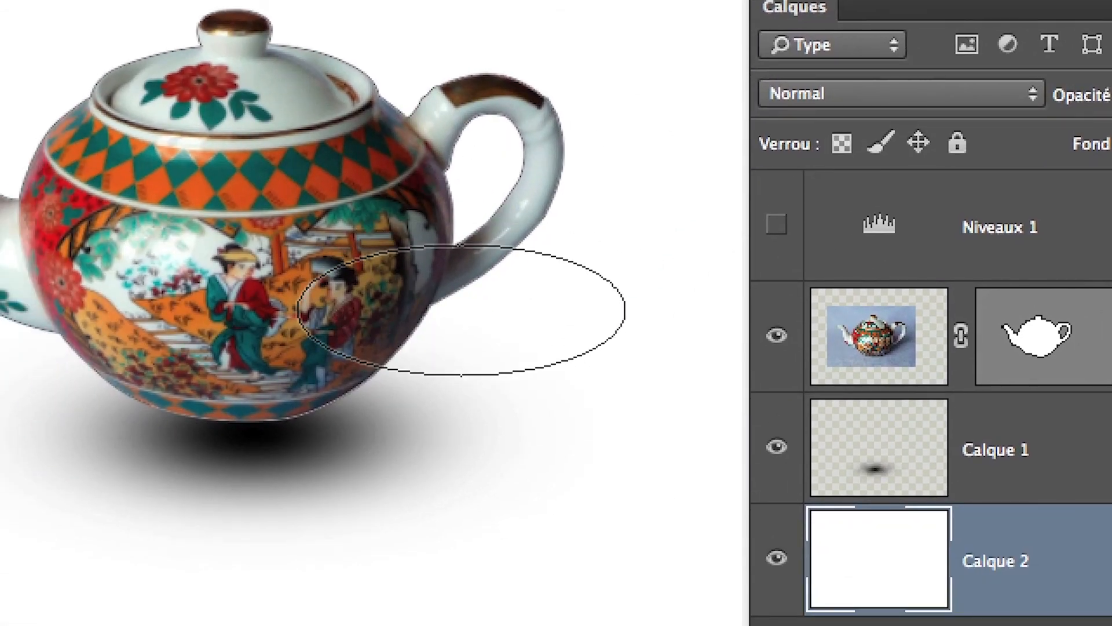
{"action": "scroll", "coordinate": [413, 262], "scroll_direction": "up", "scroll_amount": 3}
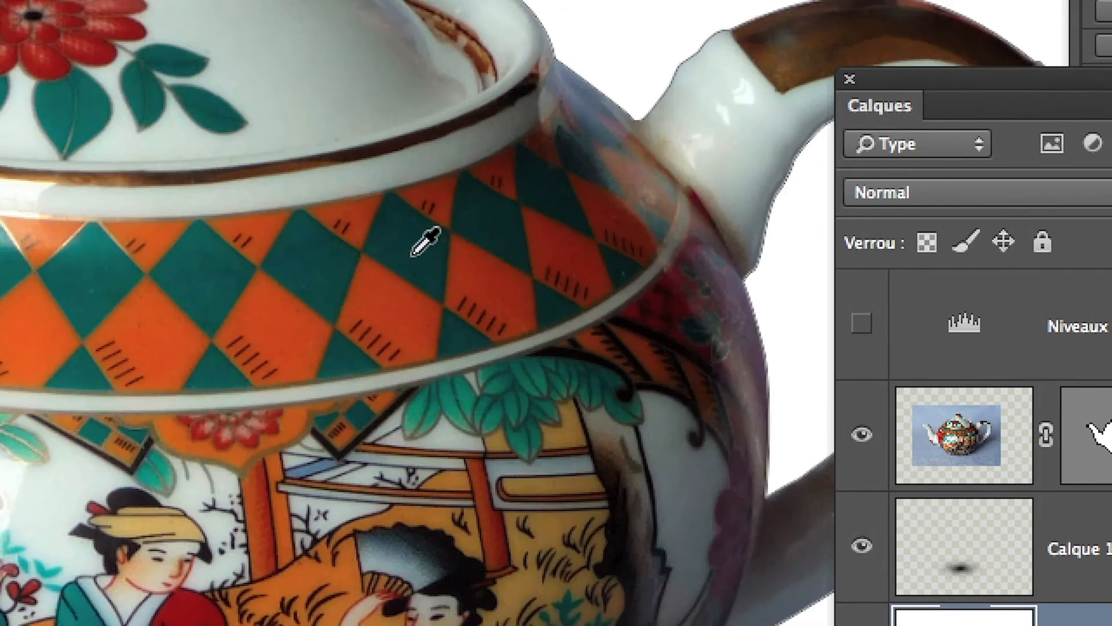
{"action": "left_click_drag", "start_coordinate": [407, 197], "coordinate": [508, 464]}
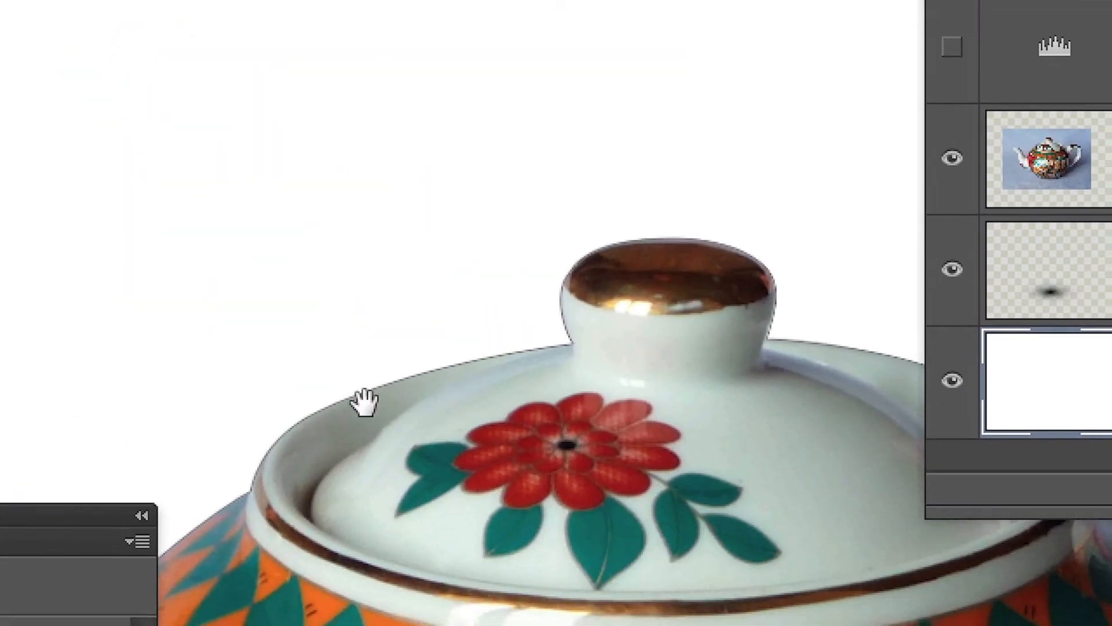
{"action": "left_click_drag", "start_coordinate": [371, 464], "coordinate": [604, 84]}
{"action": "left_click_drag", "start_coordinate": [318, 440], "coordinate": [430, 211]}
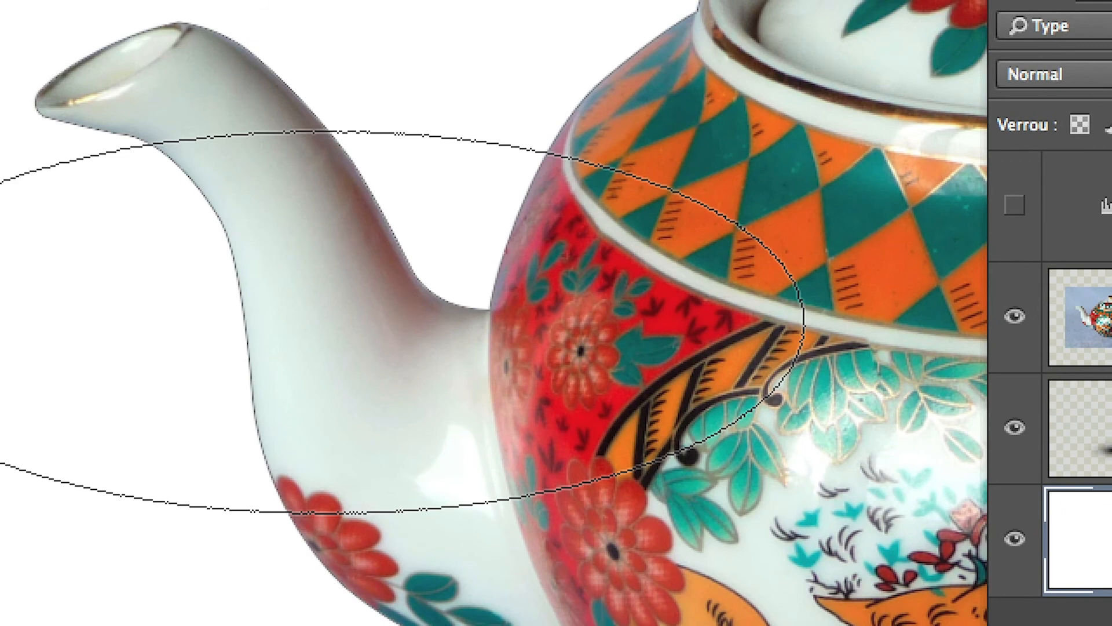
{"action": "key", "text": "super+d"}
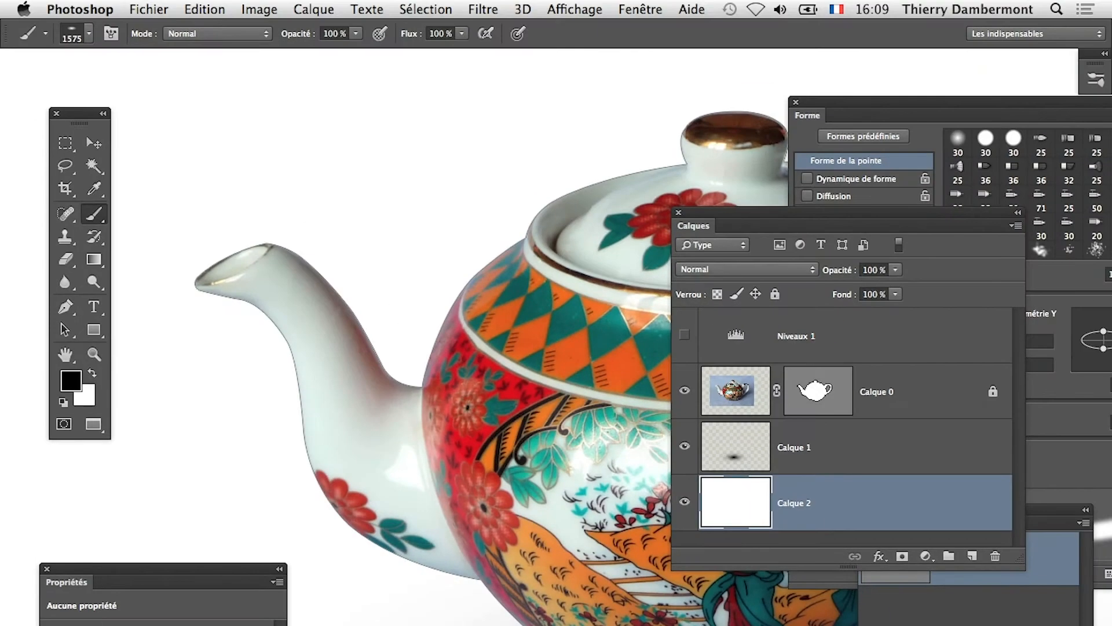
Step: Place the Tracés panel over the image, then select and deselect the teapot path Tracé 1 to check it
{"action": "left_click_drag", "start_coordinate": [1044, 521], "coordinate": [513, 117]}
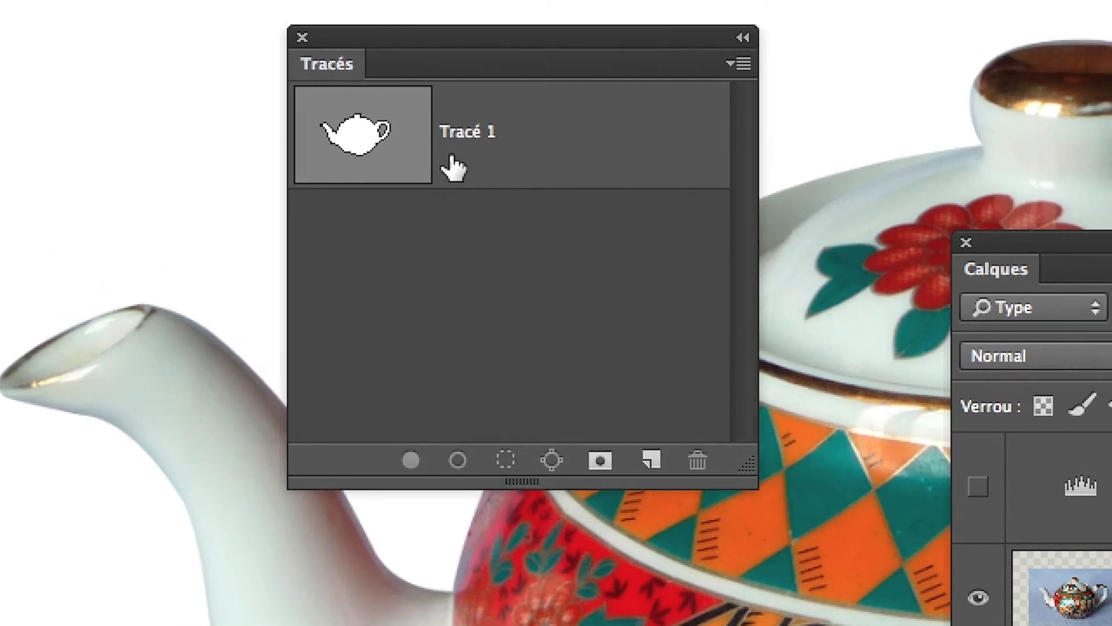
{"action": "left_click", "coordinate": [415, 78]}
{"action": "left_click", "coordinate": [413, 160]}
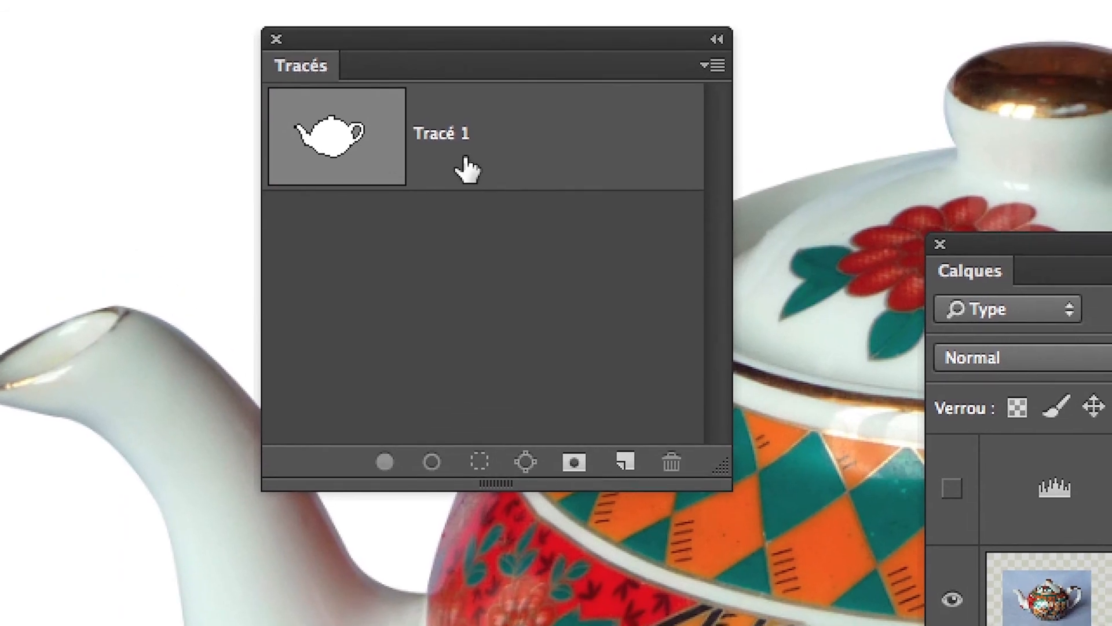
{"action": "left_click", "coordinate": [438, 104]}
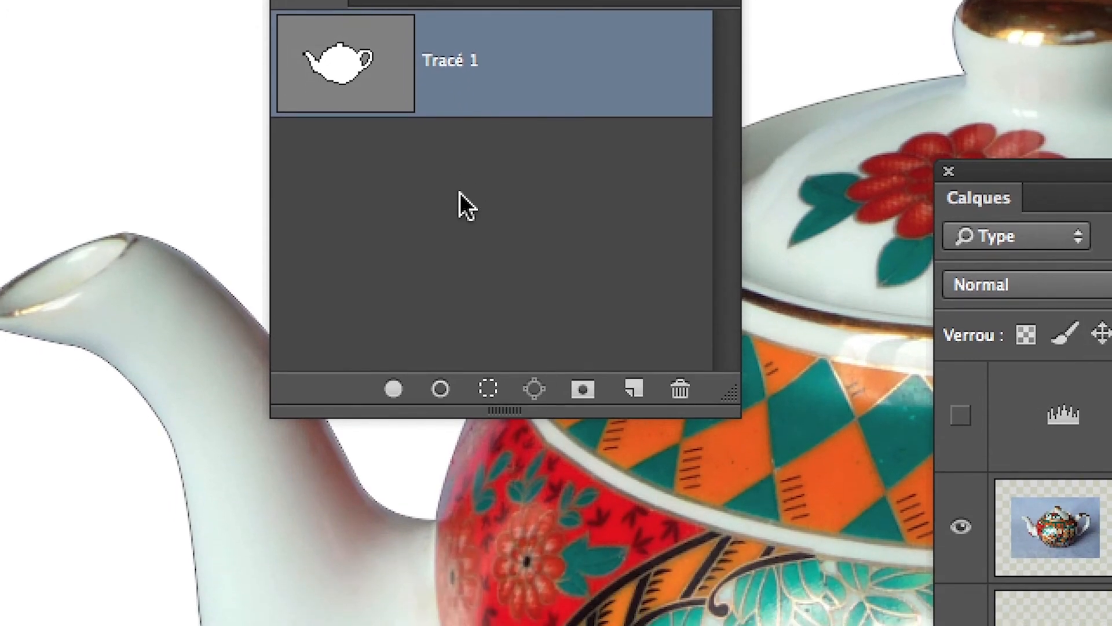
{"action": "left_click", "coordinate": [453, 265]}
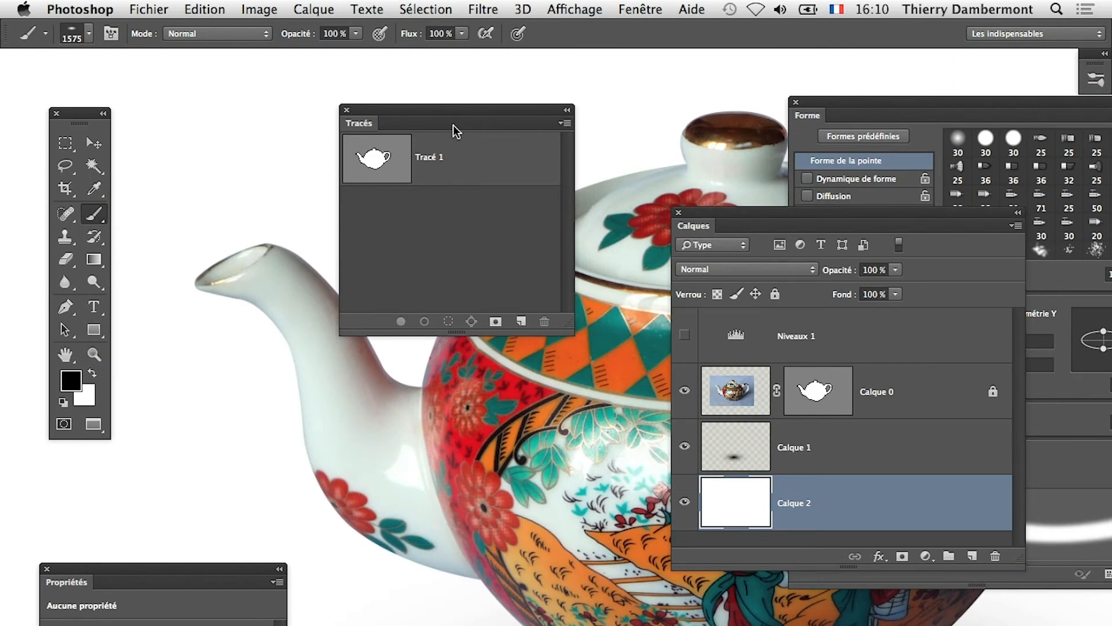
Step: Close the Tracés panel and move the Calques panel over the teapot image
{"action": "left_click_drag", "start_coordinate": [441, 112], "coordinate": [421, 178]}
{"action": "left_click", "coordinate": [325, 175]}
{"action": "left_click_drag", "start_coordinate": [746, 569], "coordinate": [490, 404]}
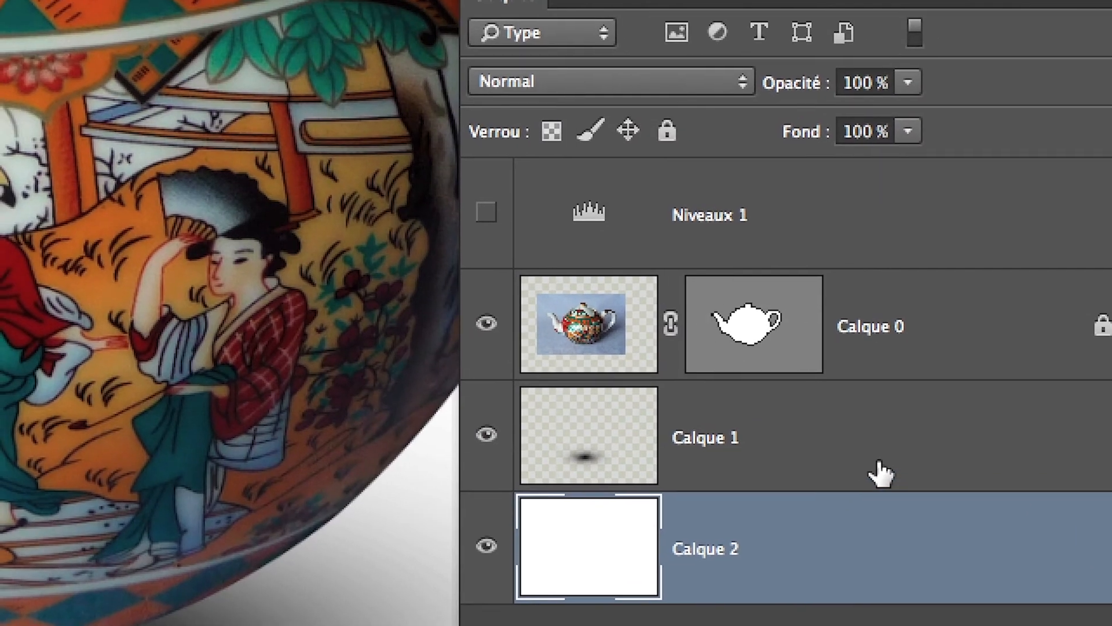
Step: Select the shadow layer Calque 1 and move the Calques panel off the teapot to expose the whole shadow
{"action": "left_click", "coordinate": [878, 473]}
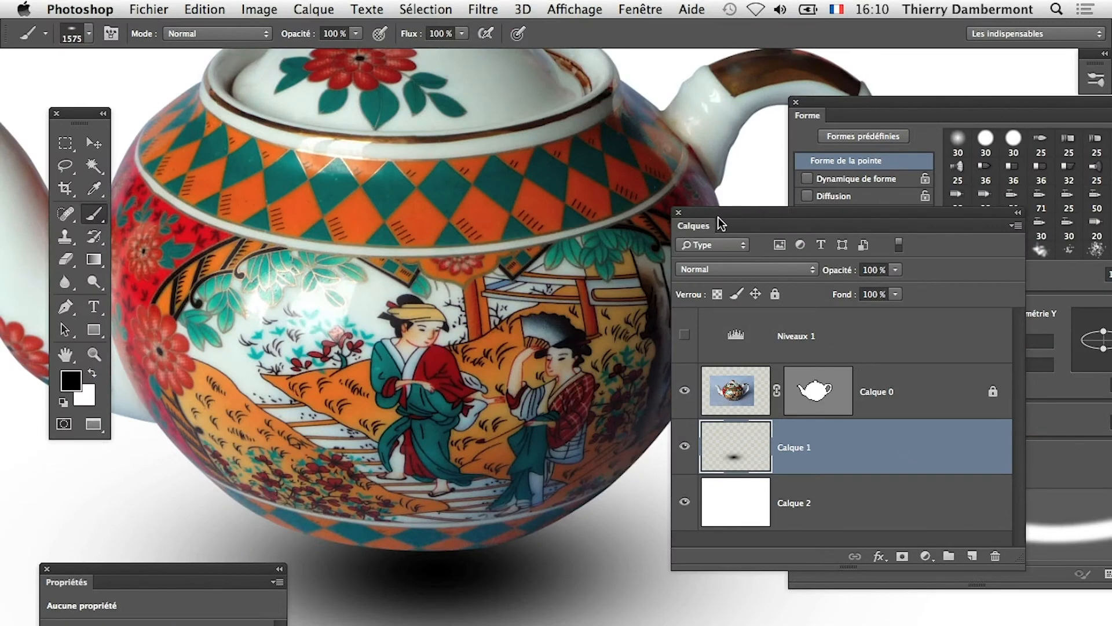
{"action": "mouse_move", "coordinate": [721, 223]}
{"action": "left_mouse_down"}
{"action": "mouse_move", "coordinate": [750, 230]}
{"action": "mouse_move", "coordinate": [770, 411]}
{"action": "mouse_move", "coordinate": [697, 623]}
{"action": "left_mouse_up"}
{"action": "scroll", "coordinate": [527, 619], "scroll_direction": "down", "scroll_amount": 3}
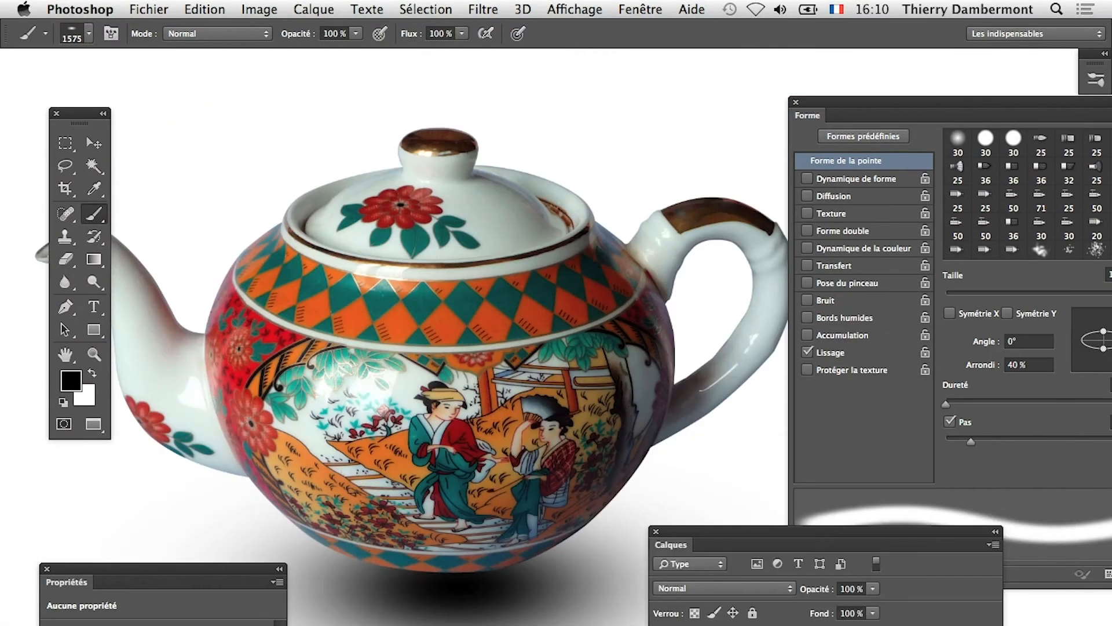
{"action": "scroll", "coordinate": [516, 619], "scroll_direction": "down", "scroll_amount": 5}
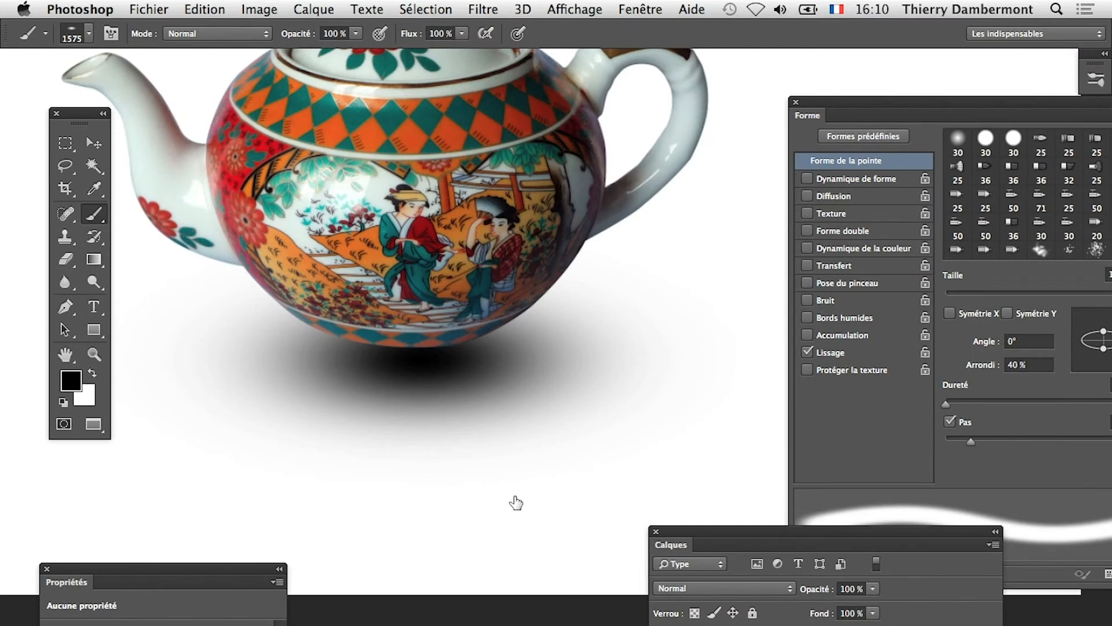
{"action": "scroll", "coordinate": [365, 275], "scroll_direction": "down", "scroll_amount": 2}
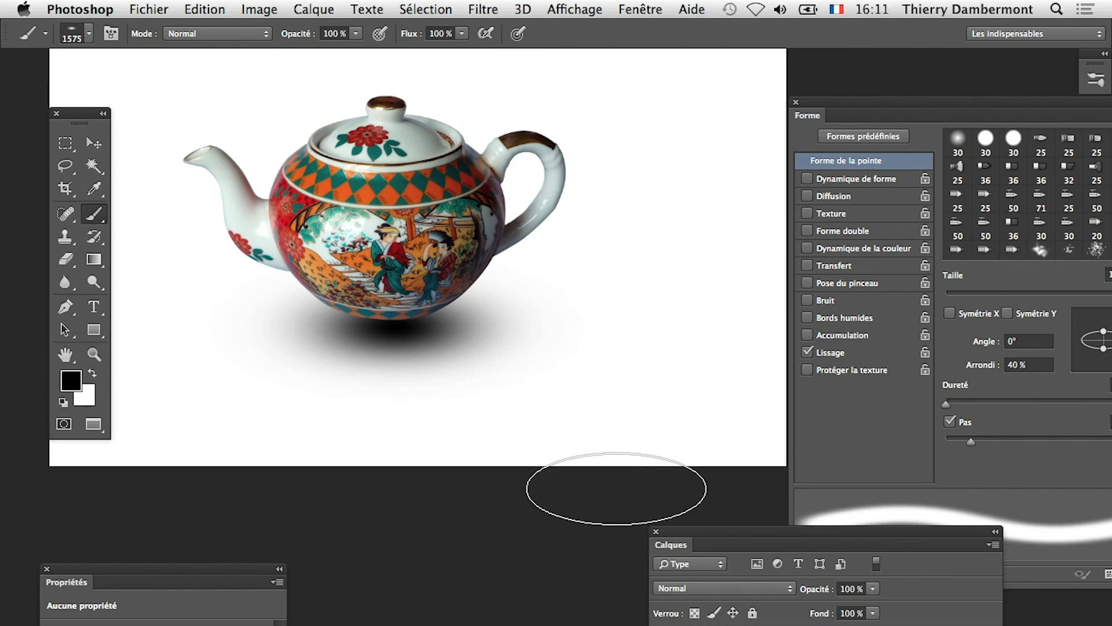
Step: Free-transform the shadow to about 111% width and 53% height, and place it under the teapot's base
{"action": "left_click", "coordinate": [193, 14]}
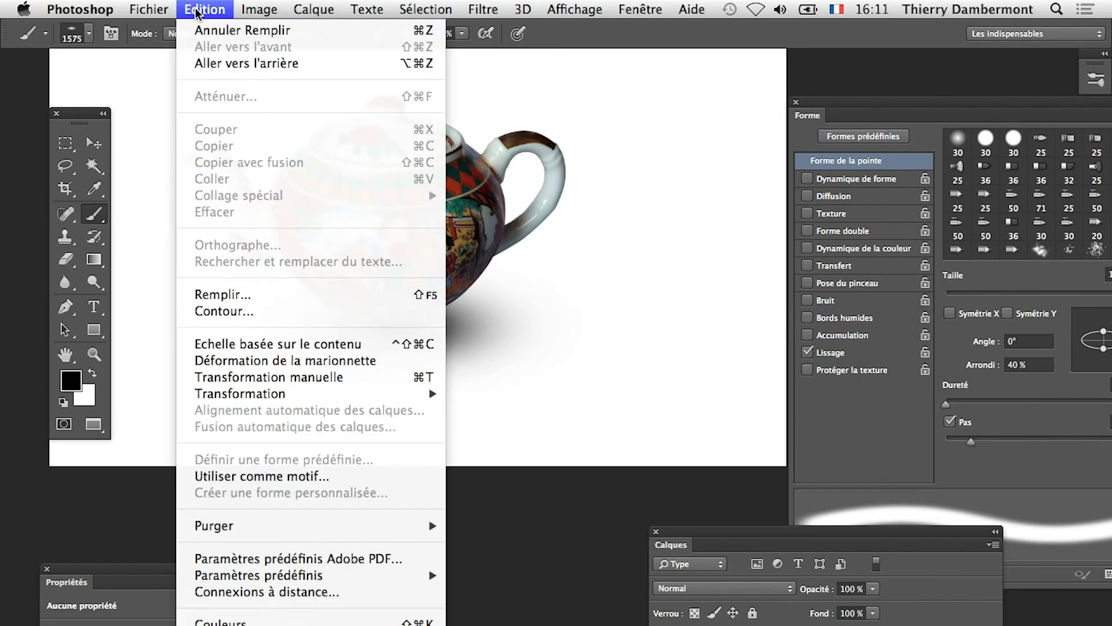
{"action": "left_click", "coordinate": [296, 378]}
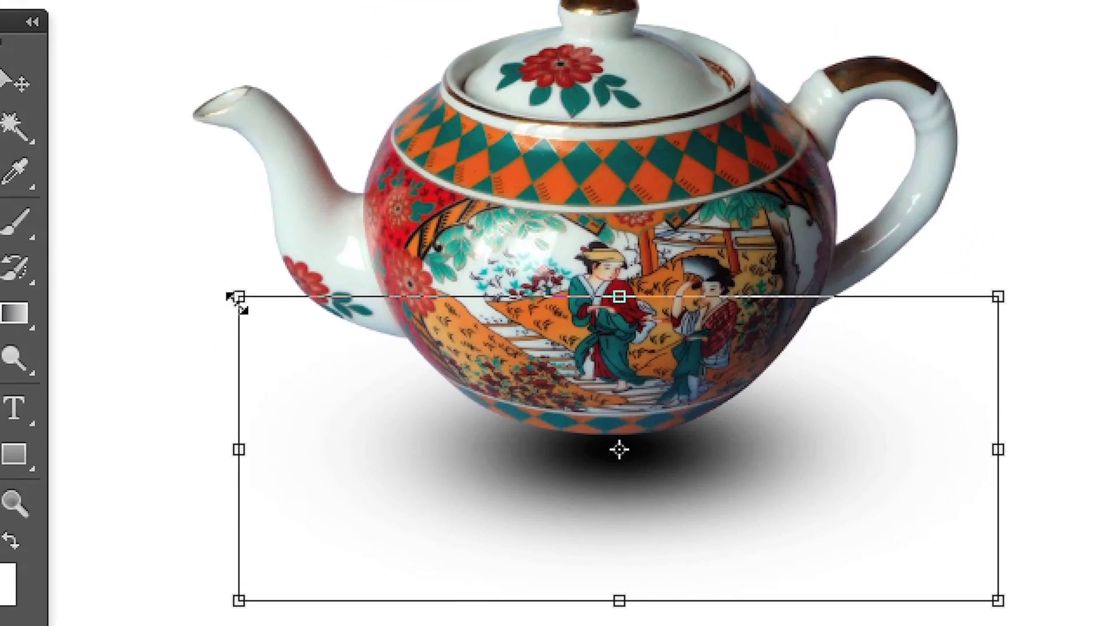
{"action": "left_click_drag", "start_coordinate": [234, 298], "coordinate": [202, 343]}
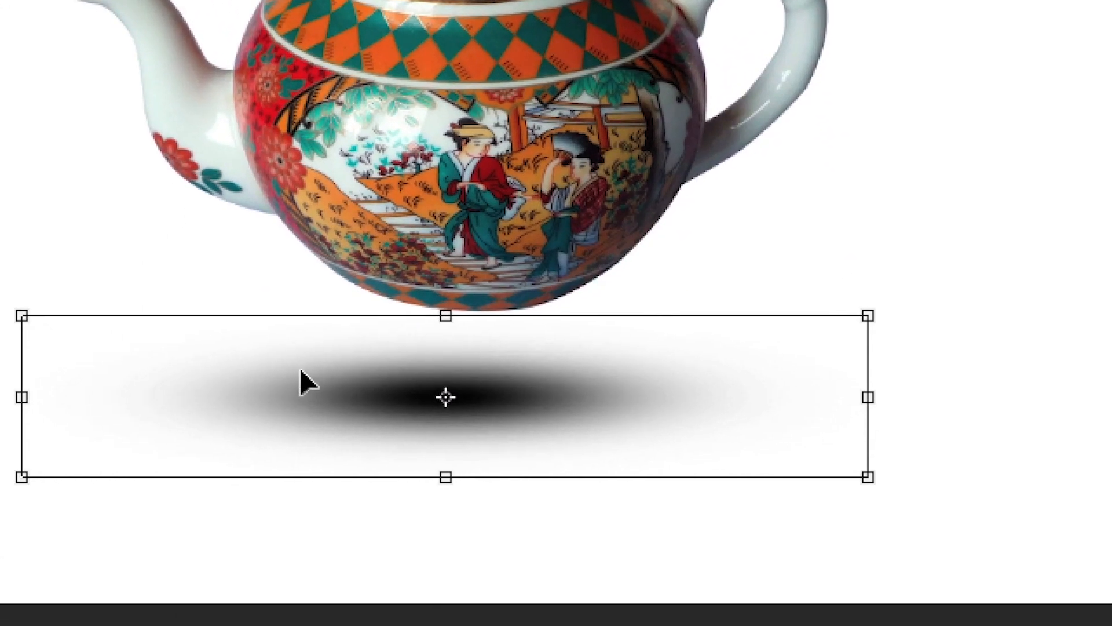
{"action": "left_click_drag", "start_coordinate": [300, 369], "coordinate": [527, 359]}
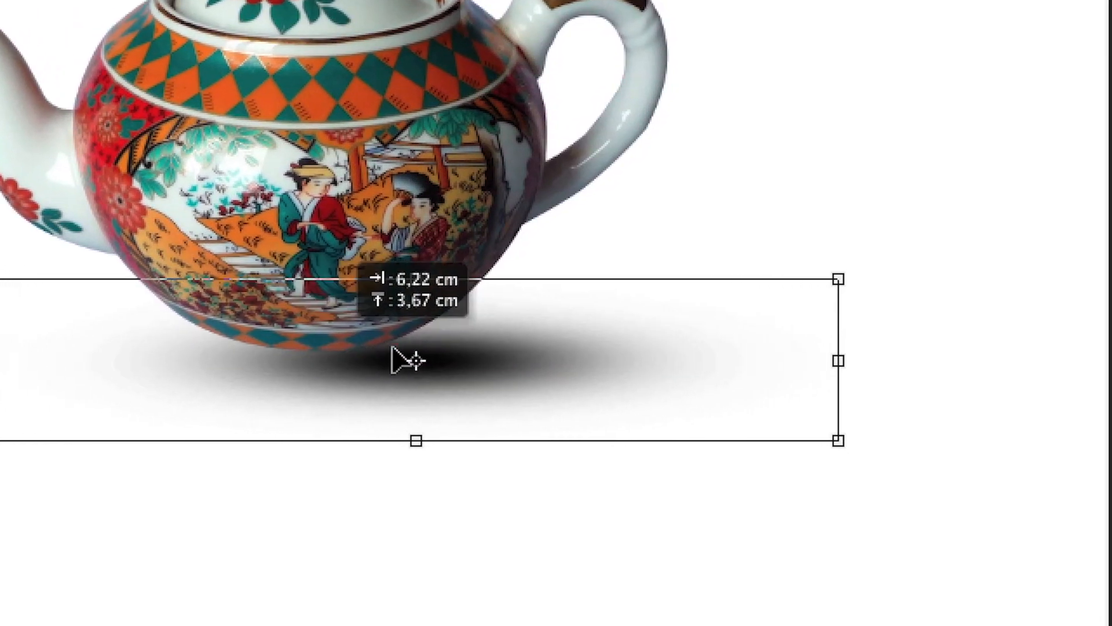
{"action": "left_click_drag", "start_coordinate": [393, 348], "coordinate": [316, 350]}
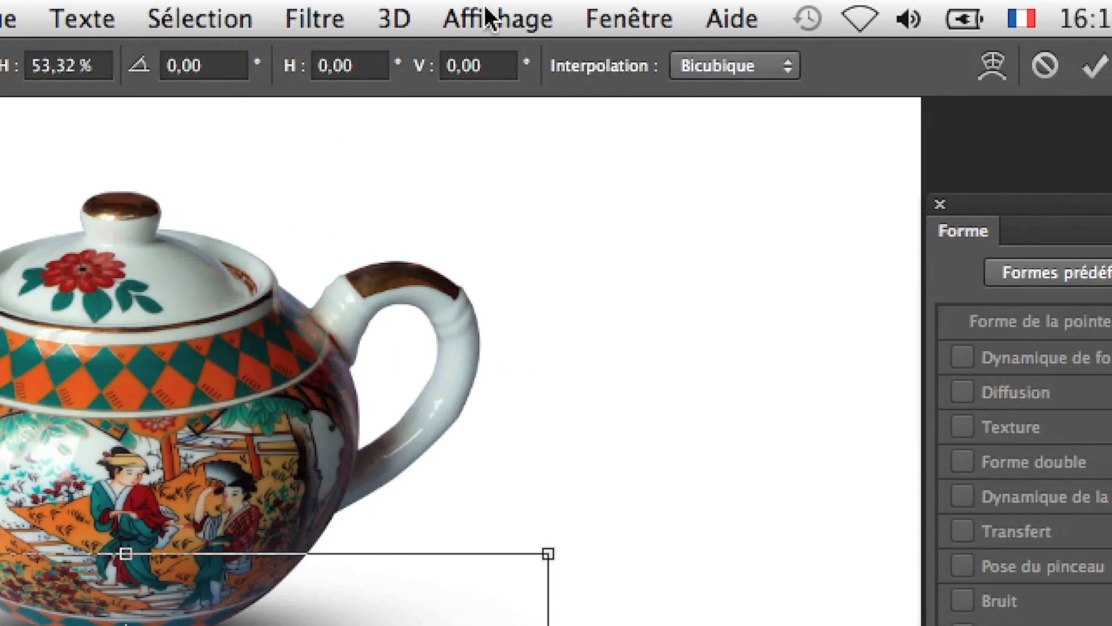
Step: Fine-tune the shadow's position so its dark core sits centred directly beneath the teapot's base
{"action": "left_click", "coordinate": [492, 17]}
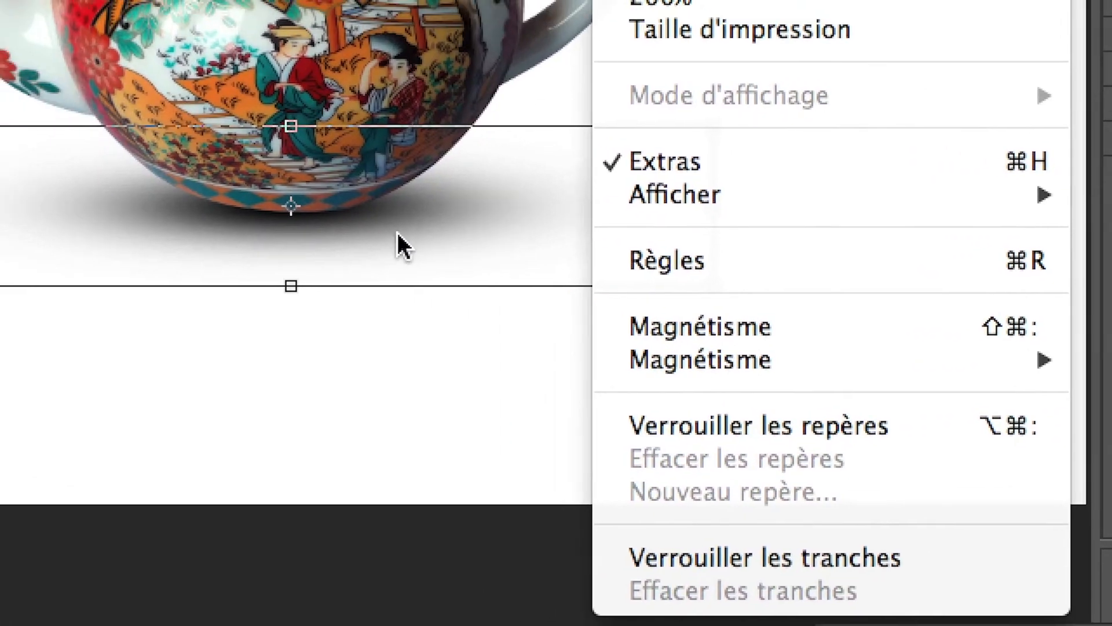
{"action": "left_click", "coordinate": [189, 172]}
{"action": "left_click_drag", "start_coordinate": [164, 158], "coordinate": [209, 145]}
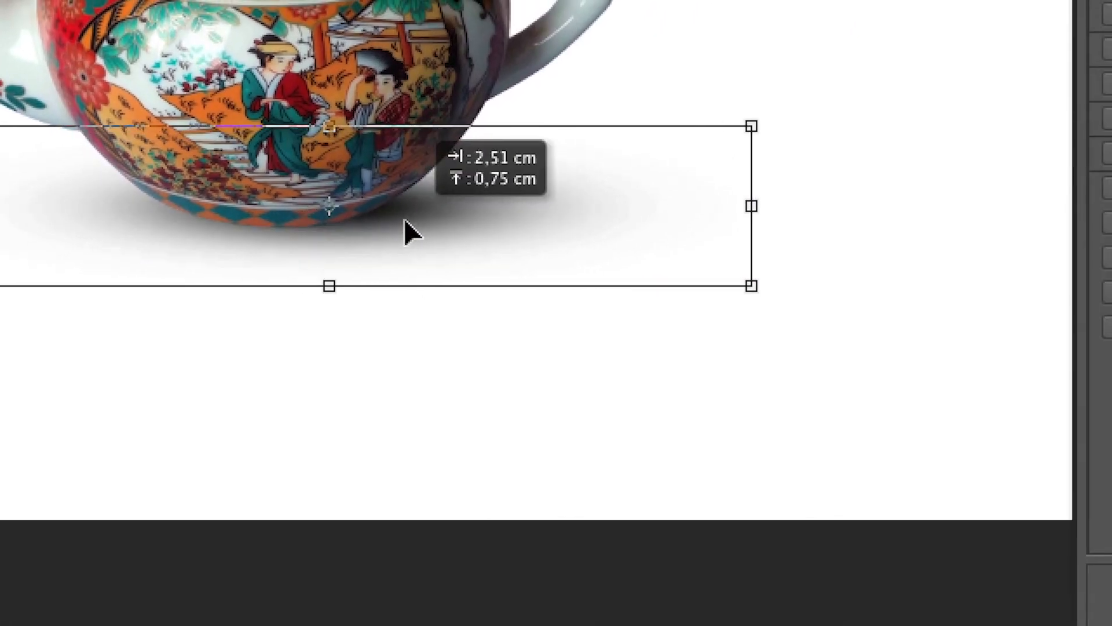
{"action": "left_click_drag", "start_coordinate": [405, 232], "coordinate": [387, 237]}
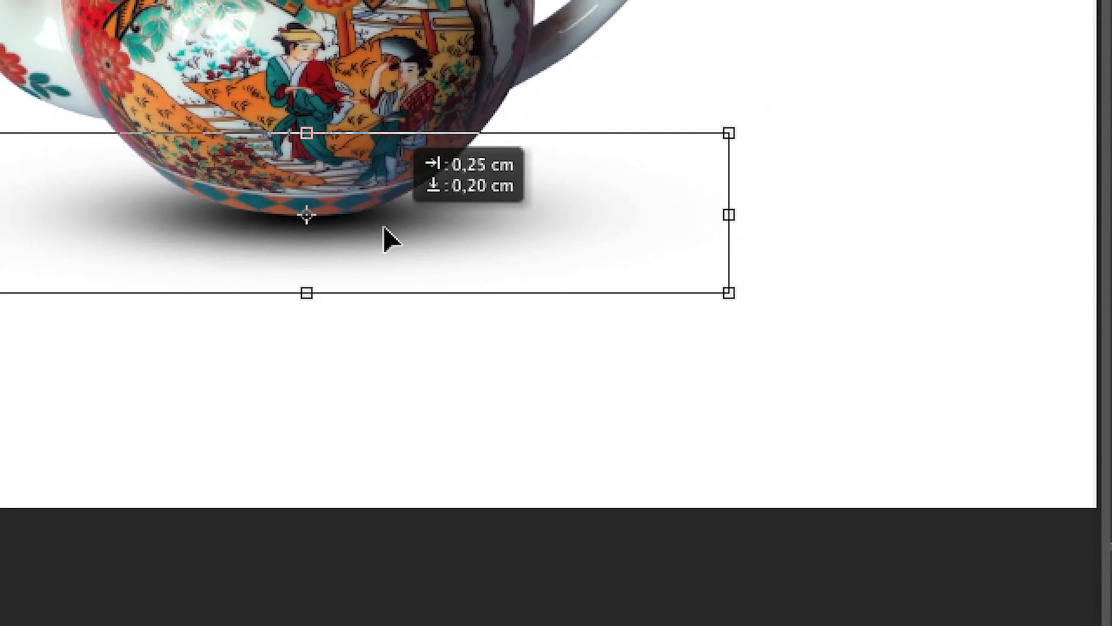
Step: Flatten the shadow to about 46% height and realign it against the underside of the teapot
{"action": "left_click_drag", "start_coordinate": [307, 133], "coordinate": [307, 154]}
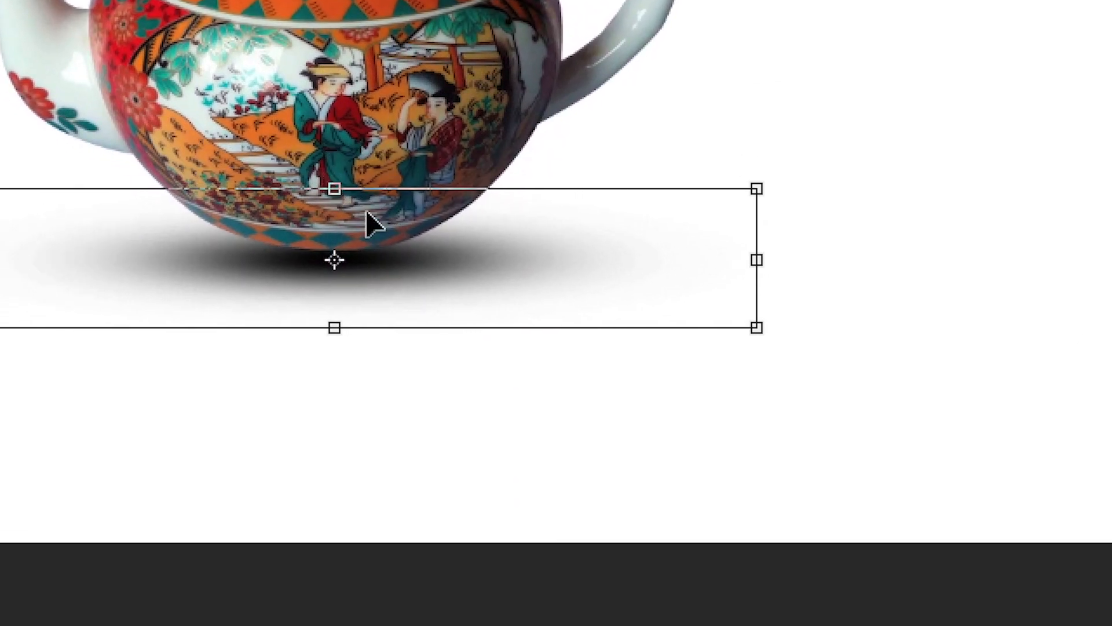
{"action": "left_click_drag", "start_coordinate": [390, 256], "coordinate": [385, 245]}
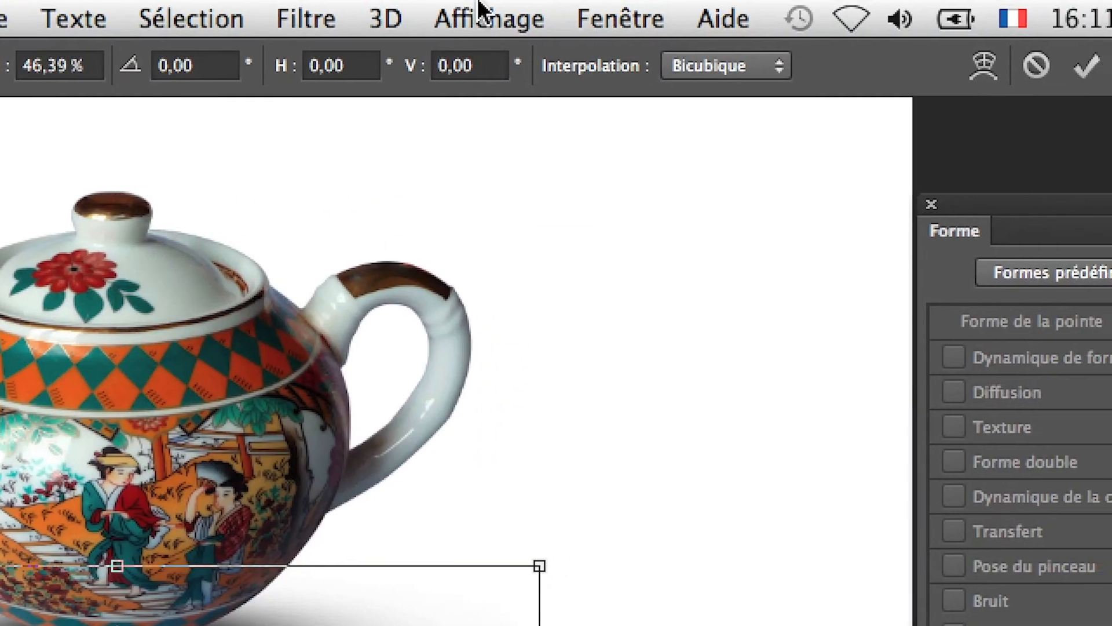
{"action": "left_click", "coordinate": [474, 16]}
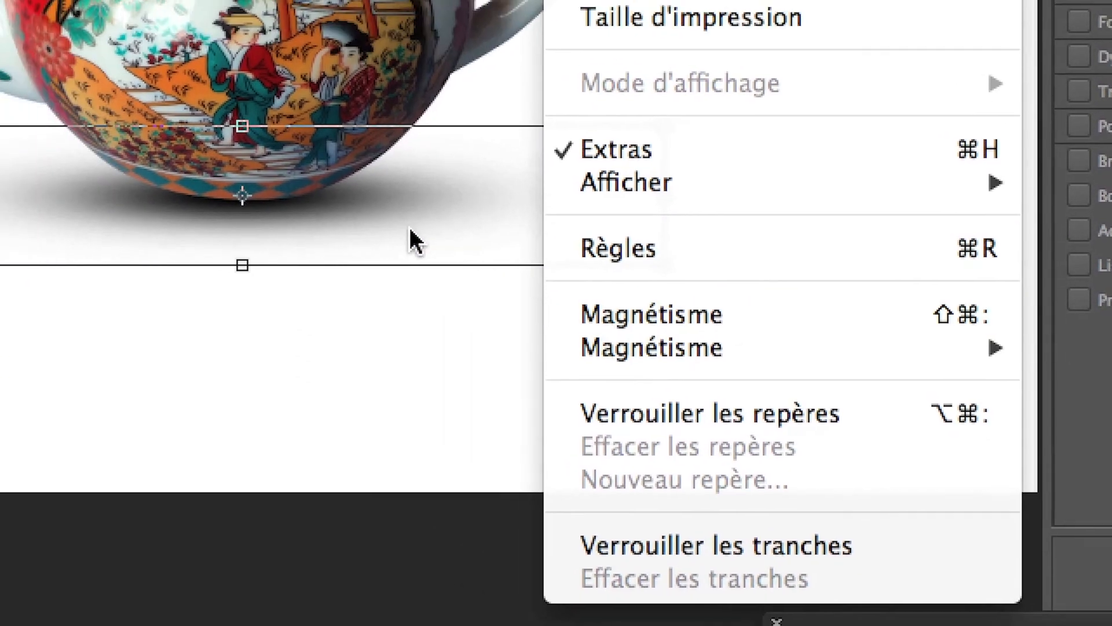
{"action": "left_click", "coordinate": [243, 226]}
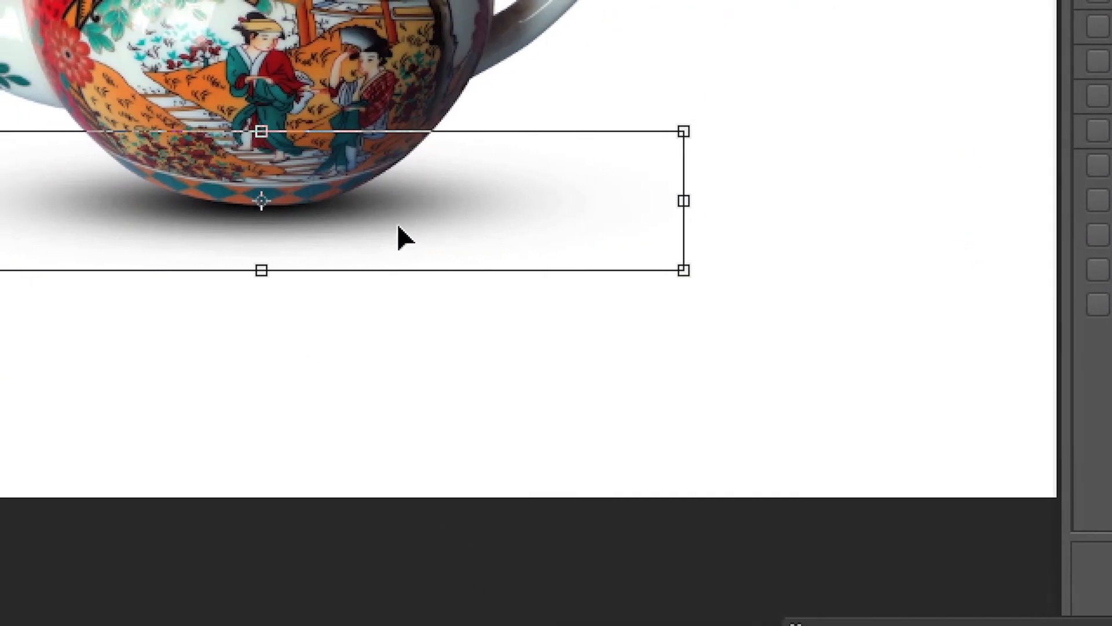
{"action": "mouse_move", "coordinate": [374, 217]}
{"action": "left_mouse_down"}
{"action": "mouse_move", "coordinate": [392, 218]}
{"action": "mouse_move", "coordinate": [380, 219]}
{"action": "left_mouse_up"}
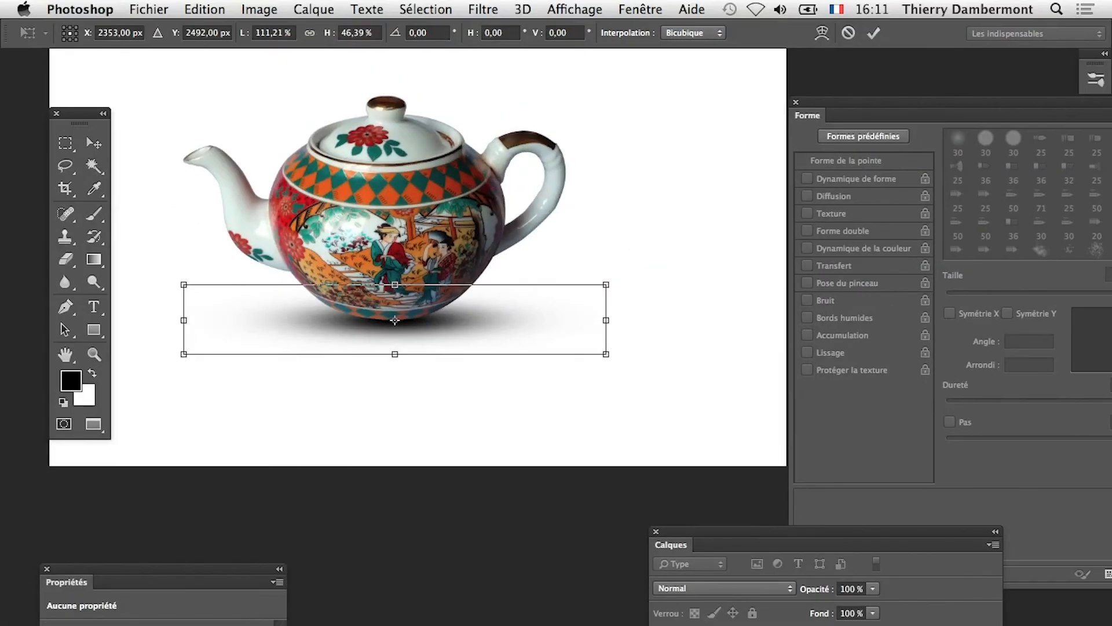
{"action": "key", "text": "super+minus"}
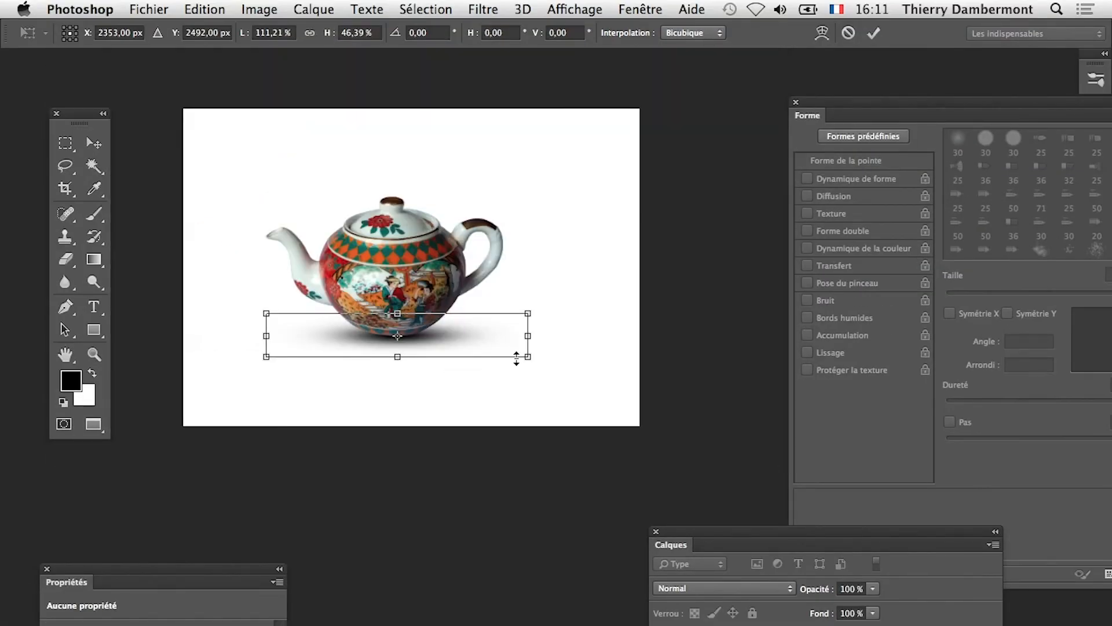
Step: Scale the shadow out from its centre to about 121% width and 54% height, keeping it under the base
{"action": "left_click_drag", "start_coordinate": [516, 359], "coordinate": [490, 353]}
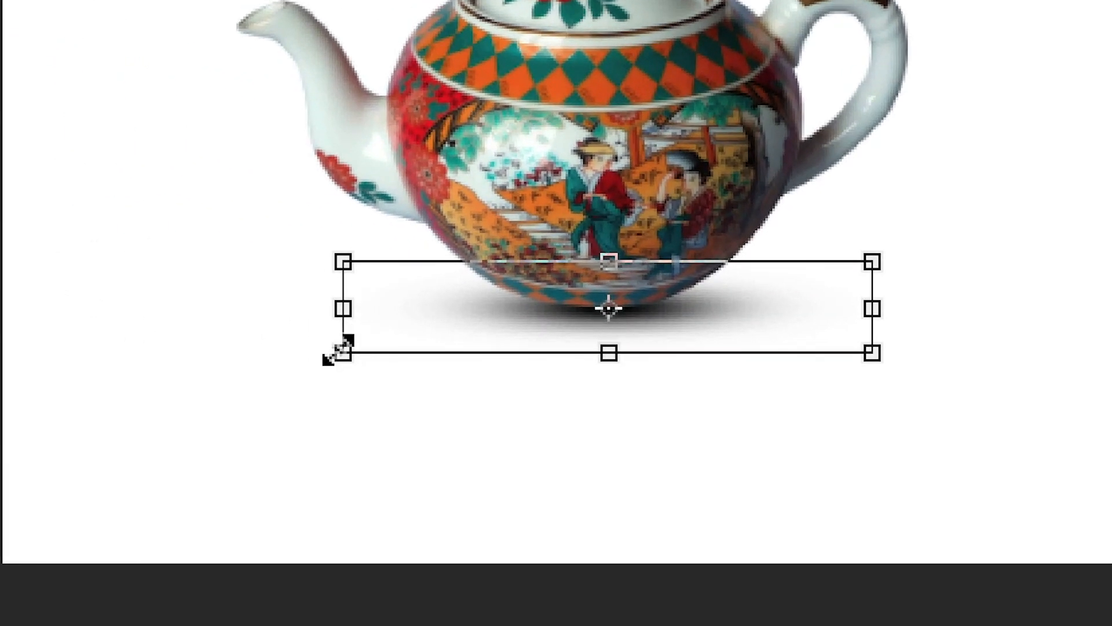
{"action": "left_click_drag", "start_coordinate": [339, 351], "coordinate": [136, 350]}
{"action": "left_click_drag", "start_coordinate": [271, 354], "coordinate": [573, 321]}
{"action": "left_click_drag", "start_coordinate": [350, 345], "coordinate": [20, 409]}
{"action": "left_click_drag", "start_coordinate": [258, 364], "coordinate": [298, 363]}
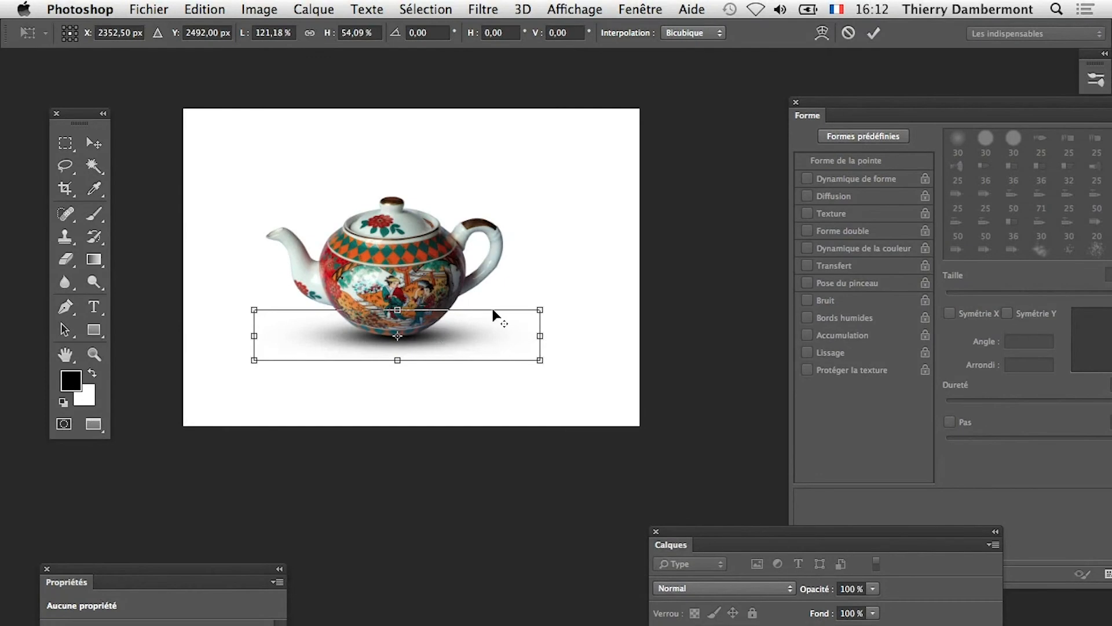
Step: Narrow the shadow to roughly the teapot's overall width from spout to handle and apply the transformation
{"action": "scroll", "coordinate": [488, 309], "scroll_direction": "up", "scroll_amount": 5}
{"action": "left_click_drag", "start_coordinate": [365, 342], "coordinate": [397, 347]}
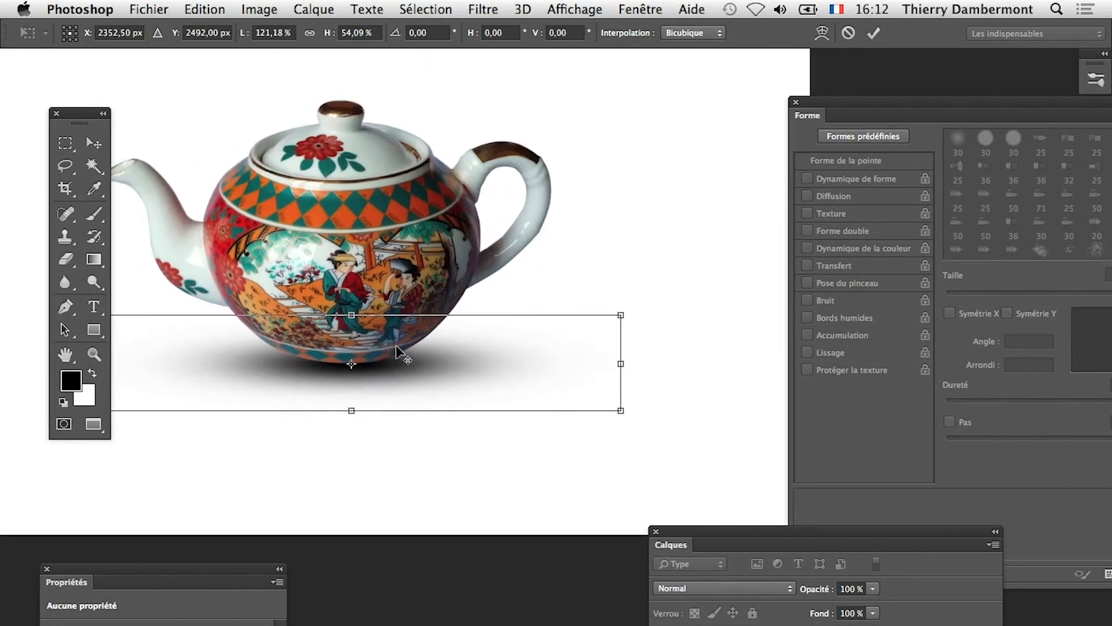
{"action": "left_click_drag", "start_coordinate": [141, 402], "coordinate": [194, 411]}
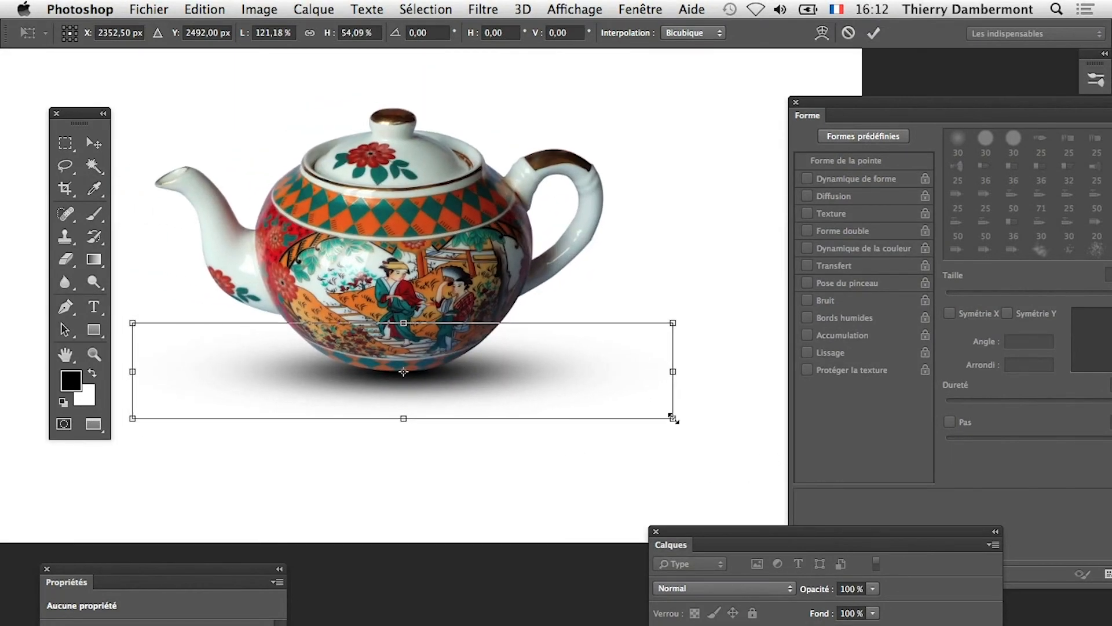
{"action": "left_click_drag", "start_coordinate": [673, 419], "coordinate": [626, 422]}
{"action": "left_click_drag", "start_coordinate": [541, 401], "coordinate": [536, 403]}
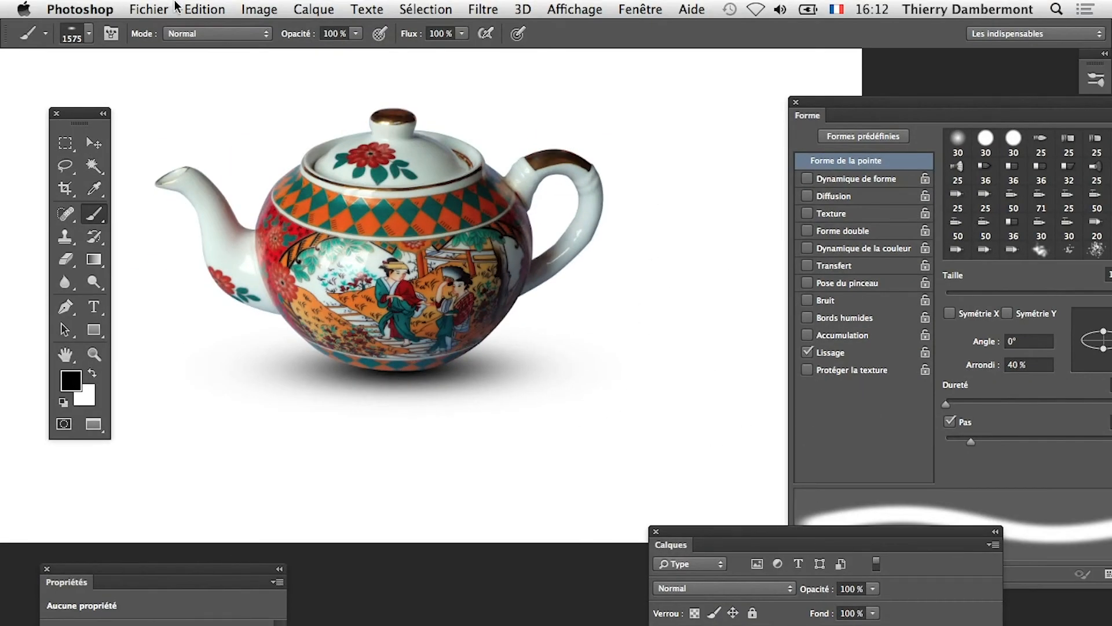
Step: Free-transform the shadow once more to make it slightly narrower and deeper, apply it, and return to the Brush tool
{"action": "left_click", "coordinate": [194, 8]}
{"action": "left_click", "coordinate": [263, 380]}
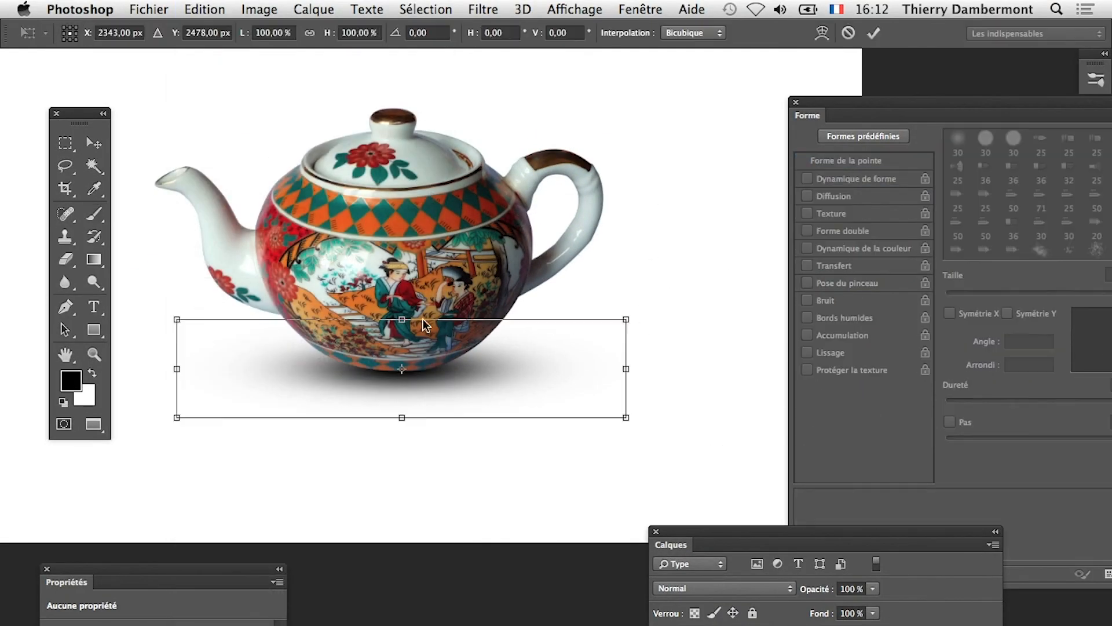
{"action": "mouse_move", "coordinate": [177, 320]}
{"action": "left_mouse_down"}
{"action": "mouse_move", "coordinate": [199, 334]}
{"action": "mouse_move", "coordinate": [194, 307]}
{"action": "left_mouse_up"}
{"action": "key", "text": "Return"}
{"action": "key", "text": "b"}
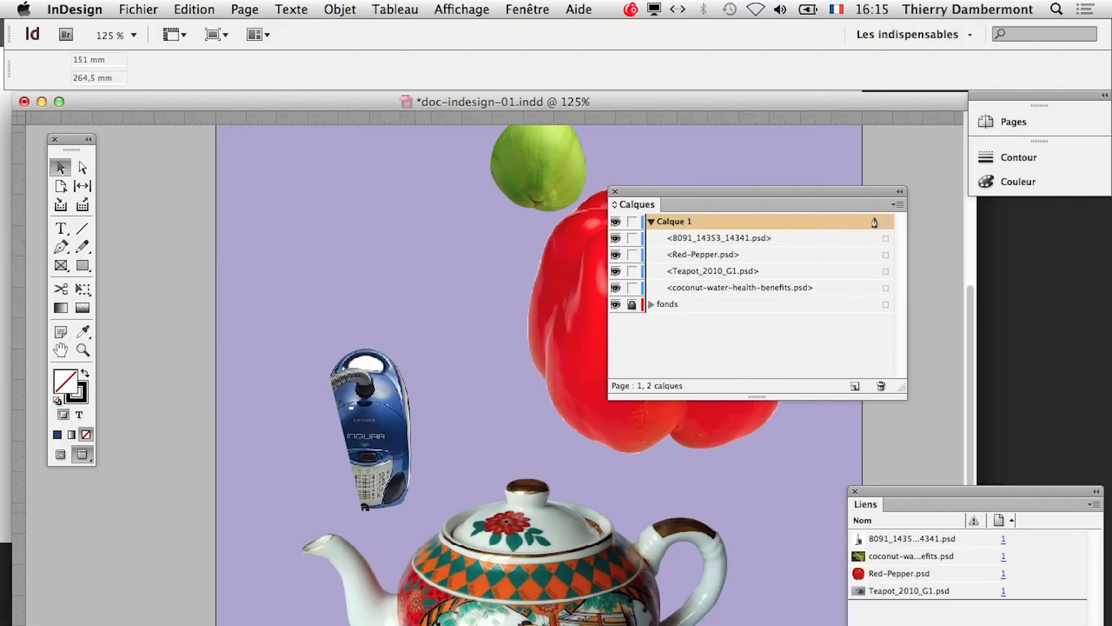
Step: Switch from InDesign back to Photoshop and examine the shadow's soft edges beneath the teapot
{"action": "key", "text": "super+Tab"}
{"action": "left_click", "coordinate": [497, 528]}
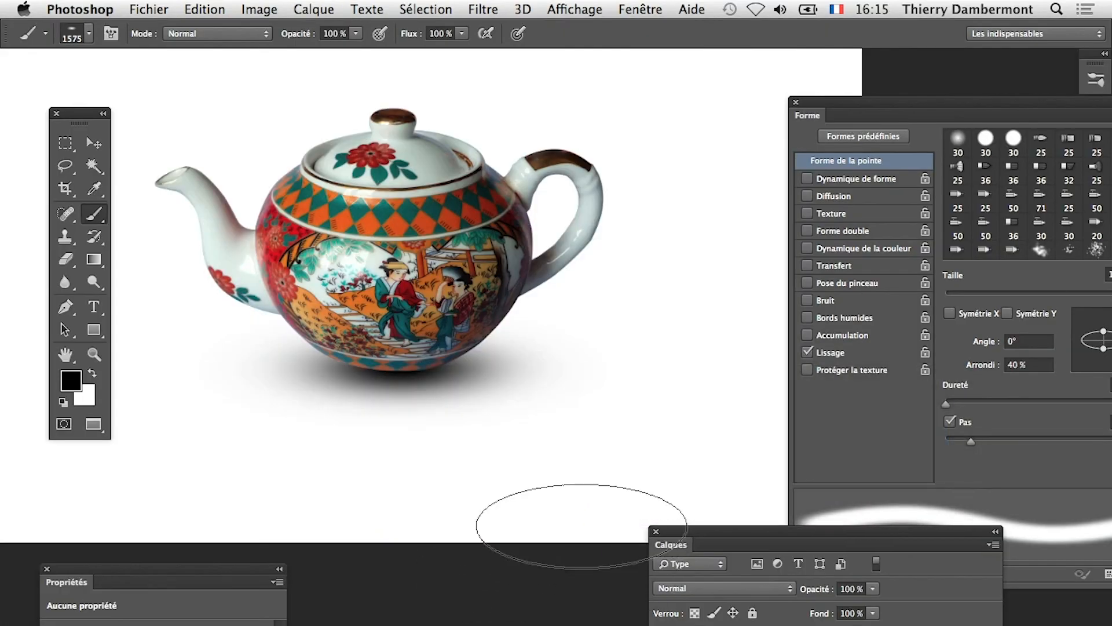
{"action": "scroll", "coordinate": [428, 419], "scroll_direction": "up", "scroll_amount": 3}
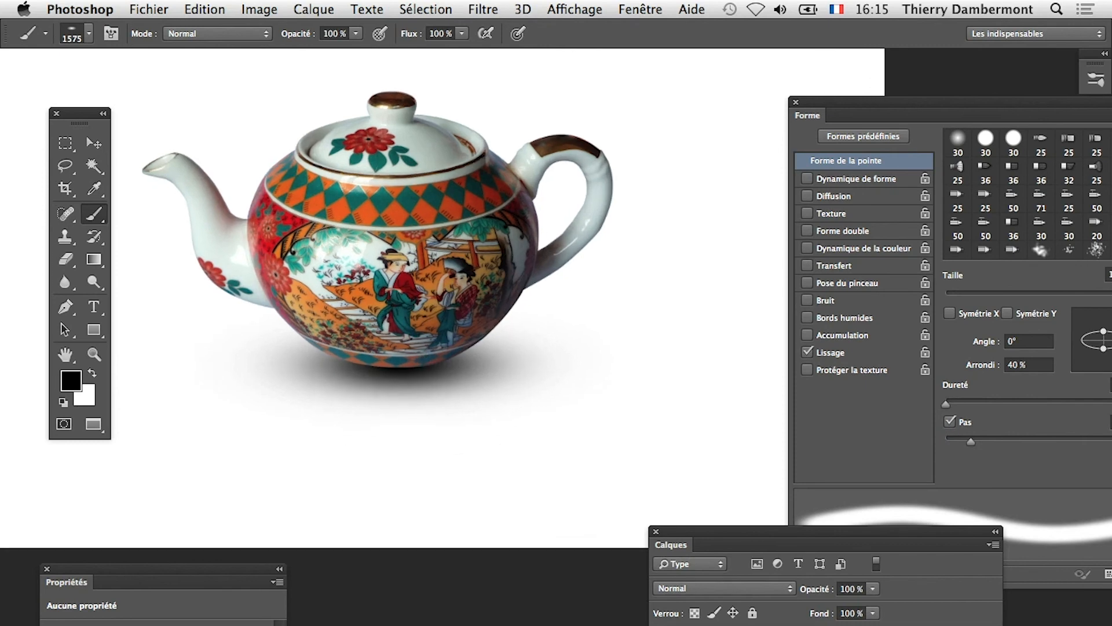
{"action": "scroll", "coordinate": [428, 420], "scroll_direction": "up", "scroll_amount": 2}
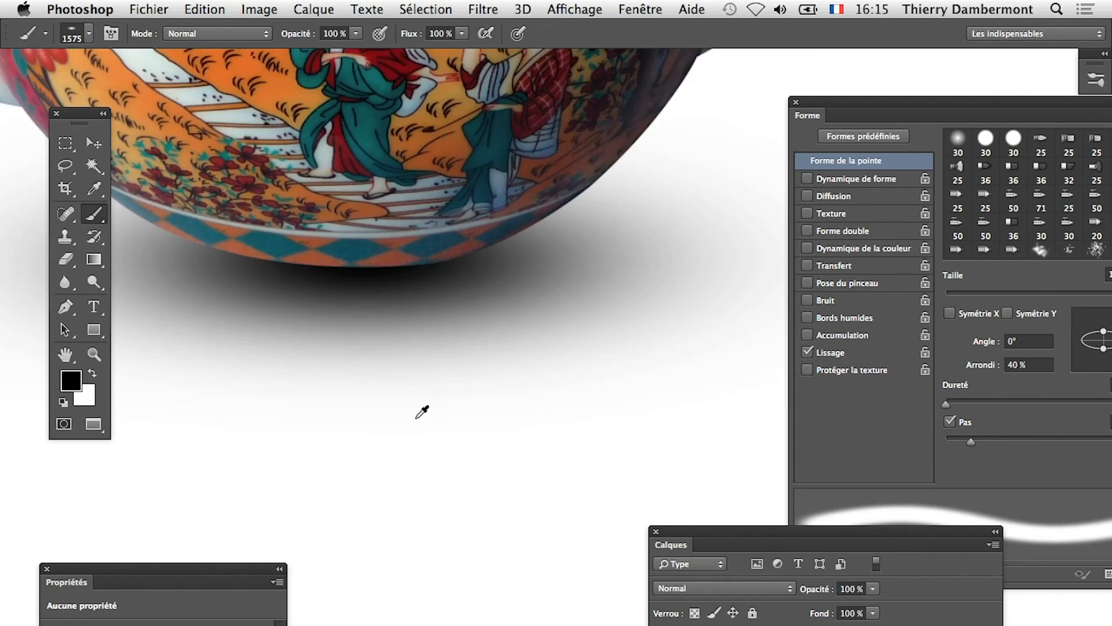
{"action": "scroll", "coordinate": [422, 412], "scroll_direction": "down", "scroll_amount": 3}
{"action": "key", "text": "super+Tab"}
{"action": "key", "text": "super+Tab"}
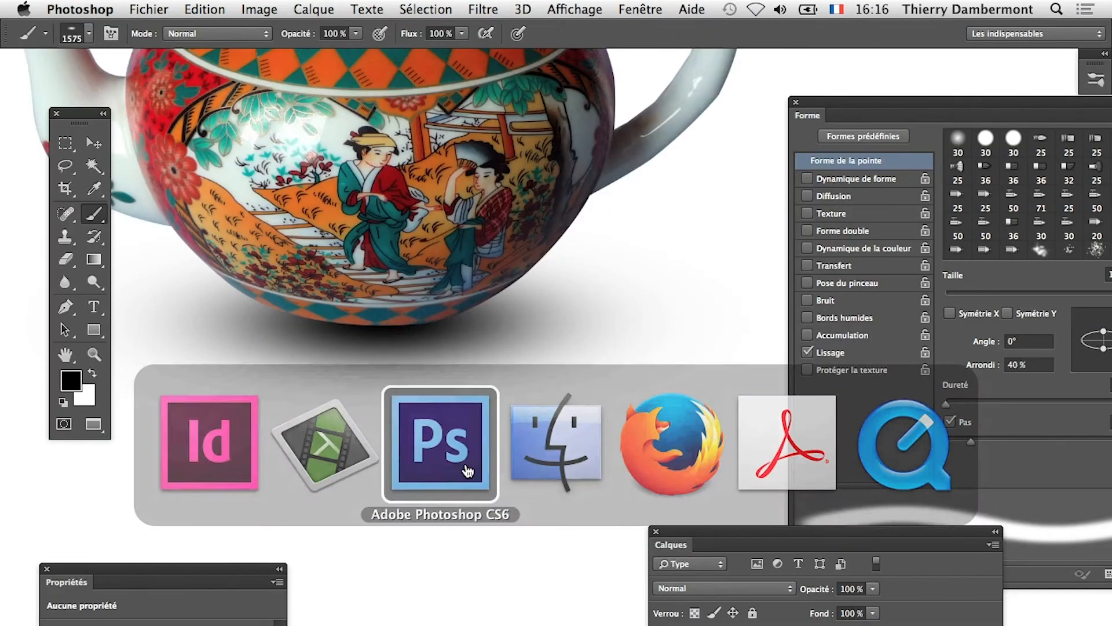
{"action": "scroll", "coordinate": [426, 415], "scroll_direction": "down", "scroll_amount": 3}
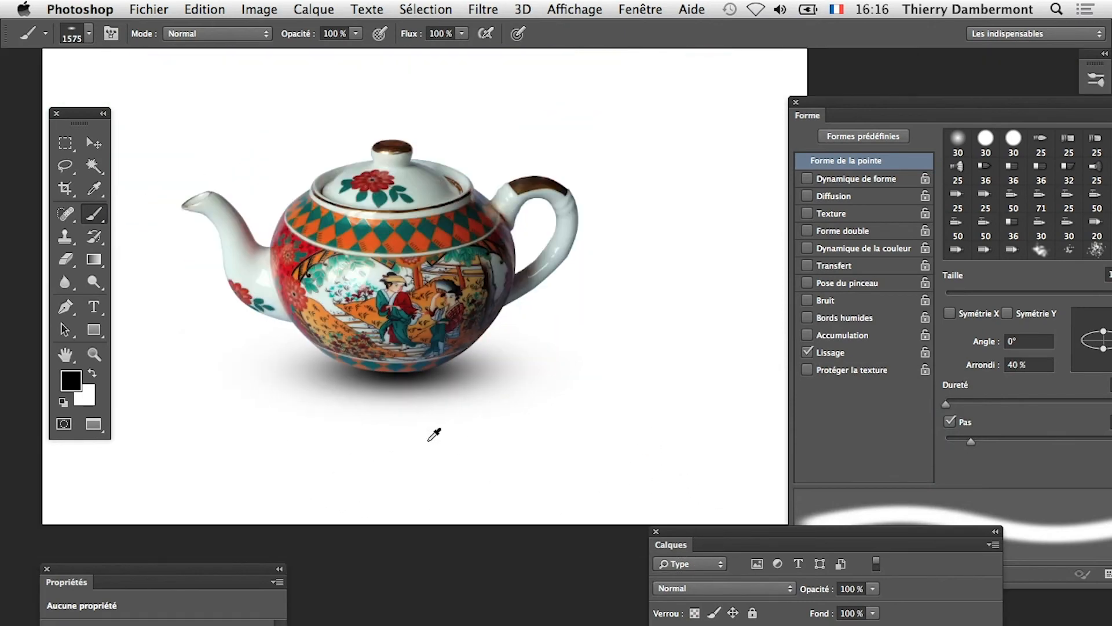
{"action": "scroll", "coordinate": [429, 440], "scroll_direction": "up", "scroll_amount": 3}
{"action": "scroll", "coordinate": [414, 426], "scroll_direction": "down", "scroll_amount": 1}
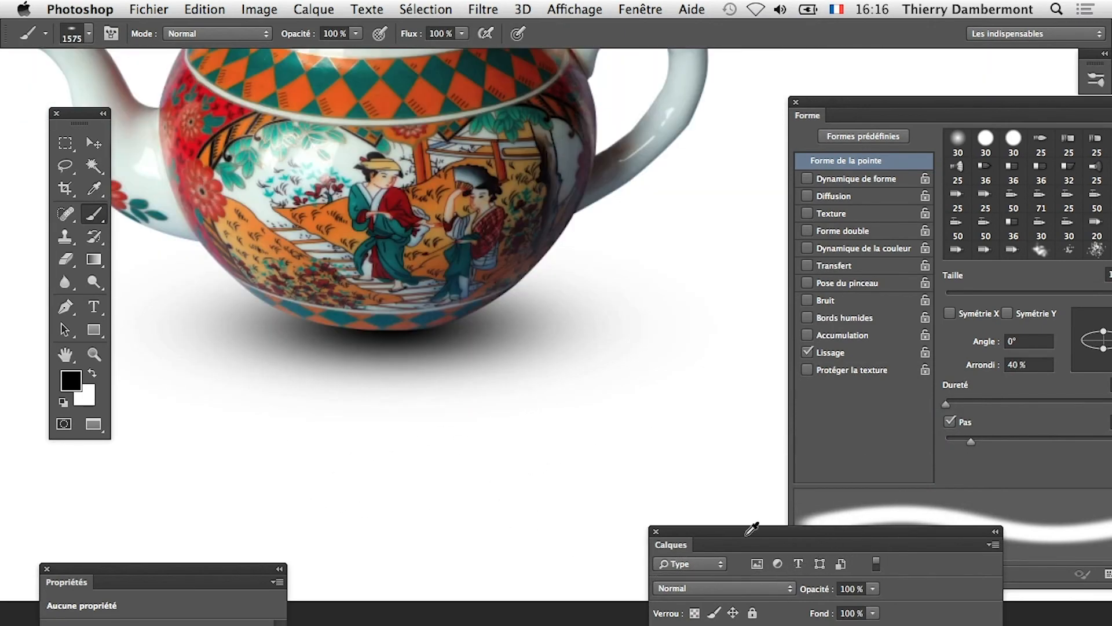
Step: Move the Calques panel up to show the shadow layer, widen it slightly, and activate the Rectangular Marquee tool
{"action": "left_click_drag", "start_coordinate": [744, 541], "coordinate": [672, 365]}
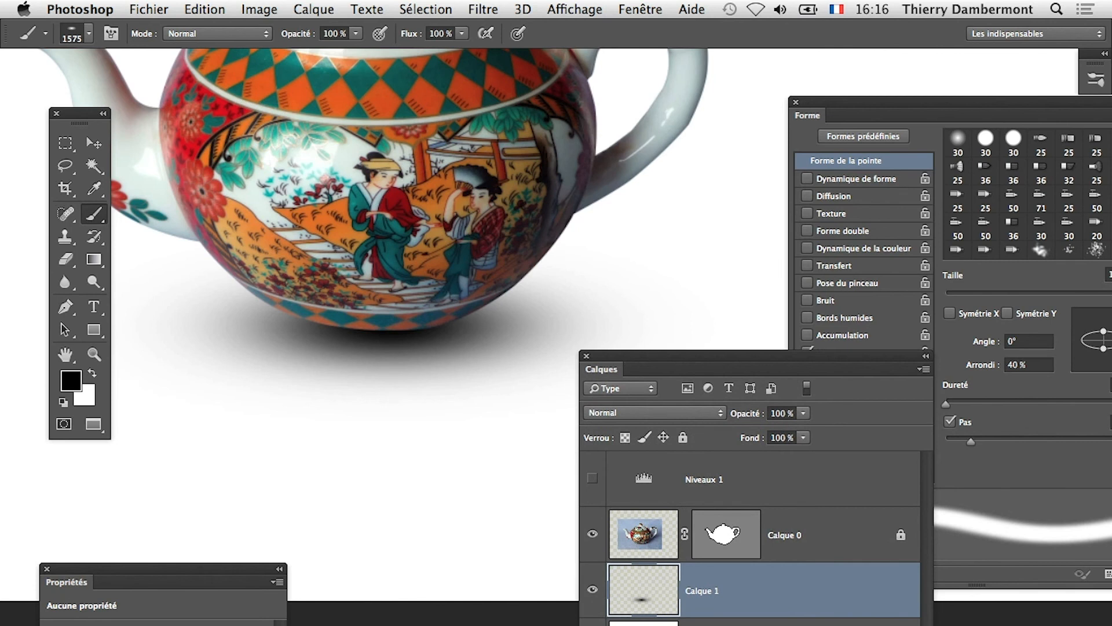
{"action": "left_click_drag", "start_coordinate": [935, 625], "coordinate": [939, 625]}
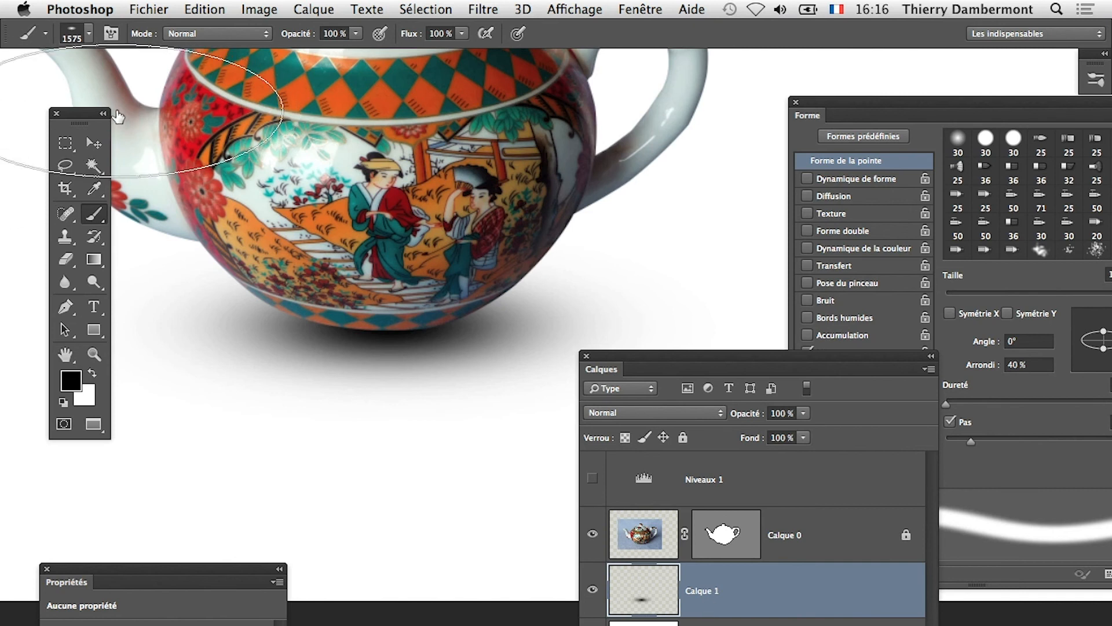
{"action": "left_click", "coordinate": [65, 142]}
{"action": "scroll", "coordinate": [452, 396], "scroll_direction": "down", "scroll_amount": 2}
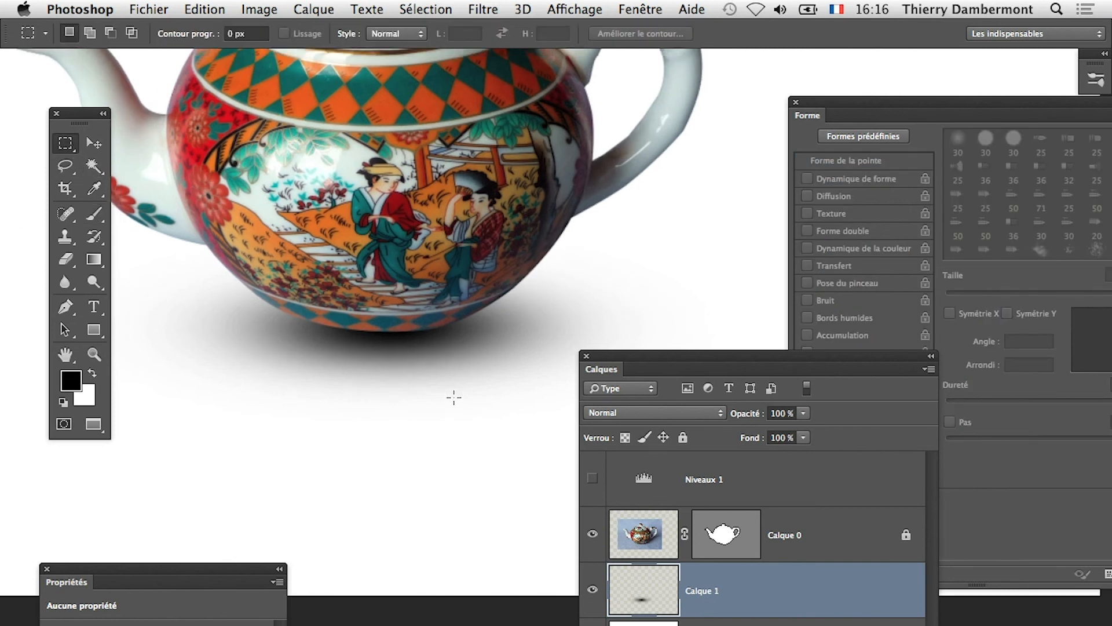
{"action": "scroll", "coordinate": [461, 418], "scroll_direction": "down", "scroll_amount": 2}
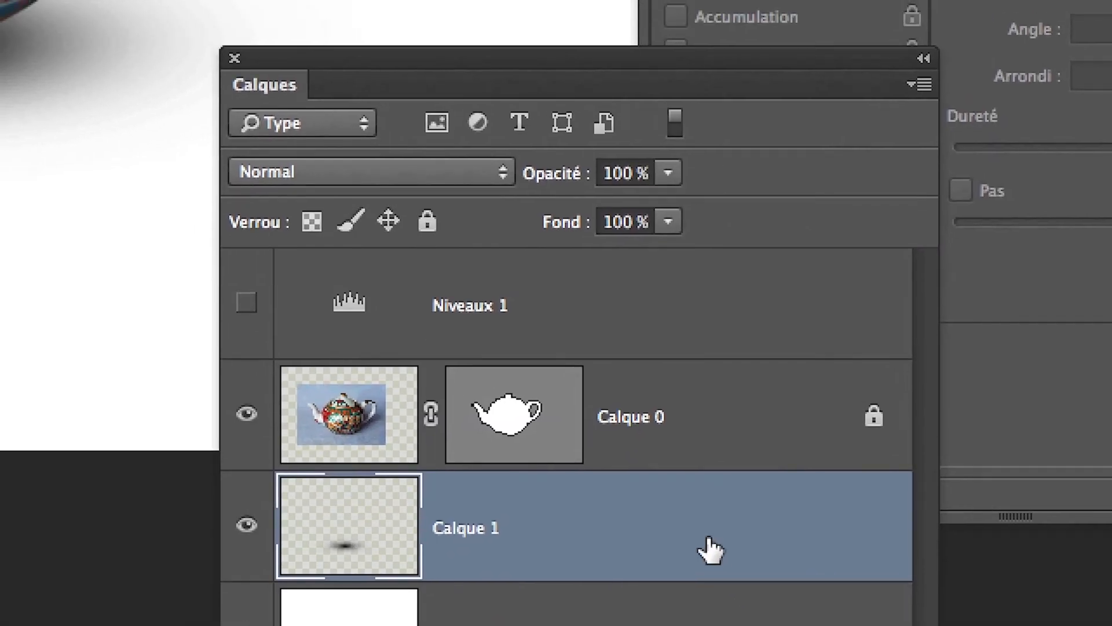
Step: Duplicate the shadow layer Calque 1 and select the lower, original shadow layer
{"action": "left_click_drag", "start_coordinate": [710, 542], "coordinate": [658, 625]}
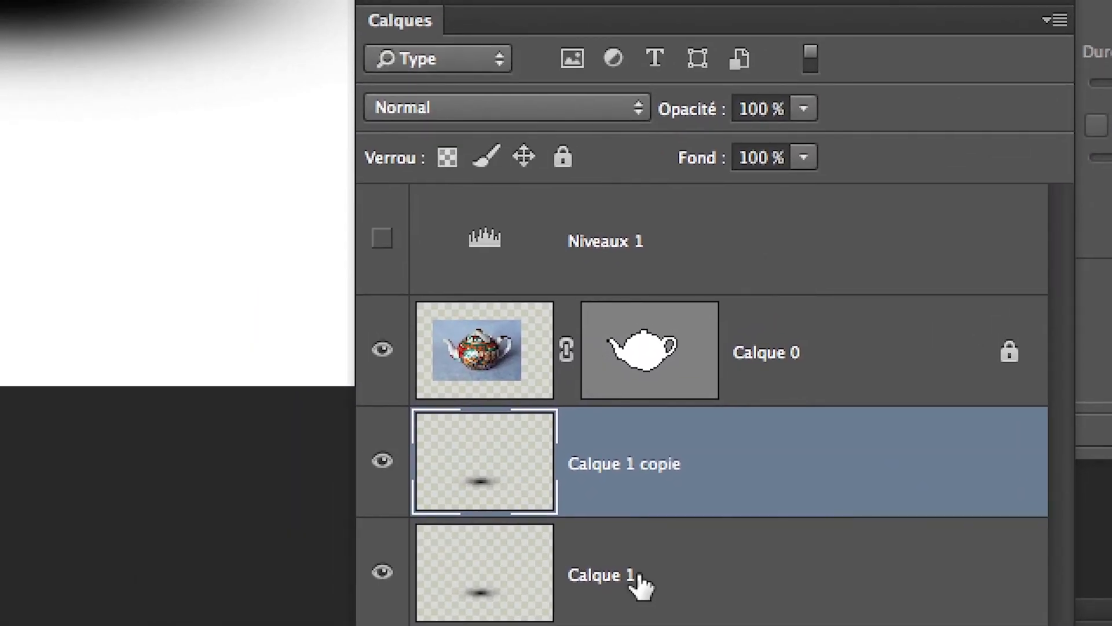
{"action": "left_click", "coordinate": [642, 575]}
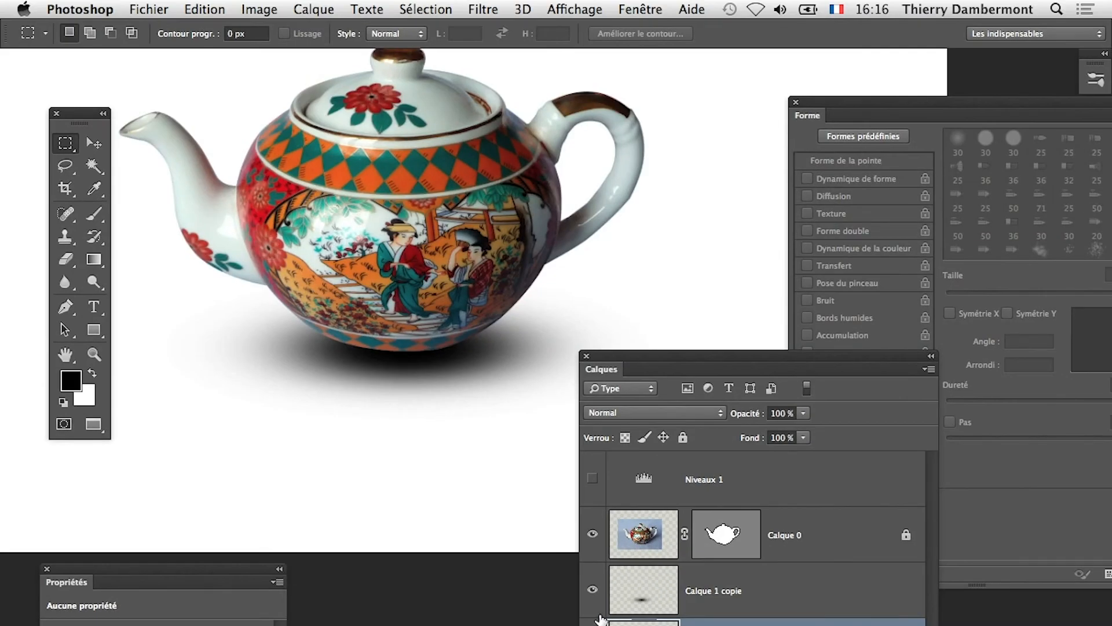
Step: Enlarge the lower shadow to about 154 % around its centre, apply the transformation, and set the layer's opacity to 54 %
{"action": "key", "text": "ctrl+t"}
{"action": "key", "text": "ctrl+minus"}
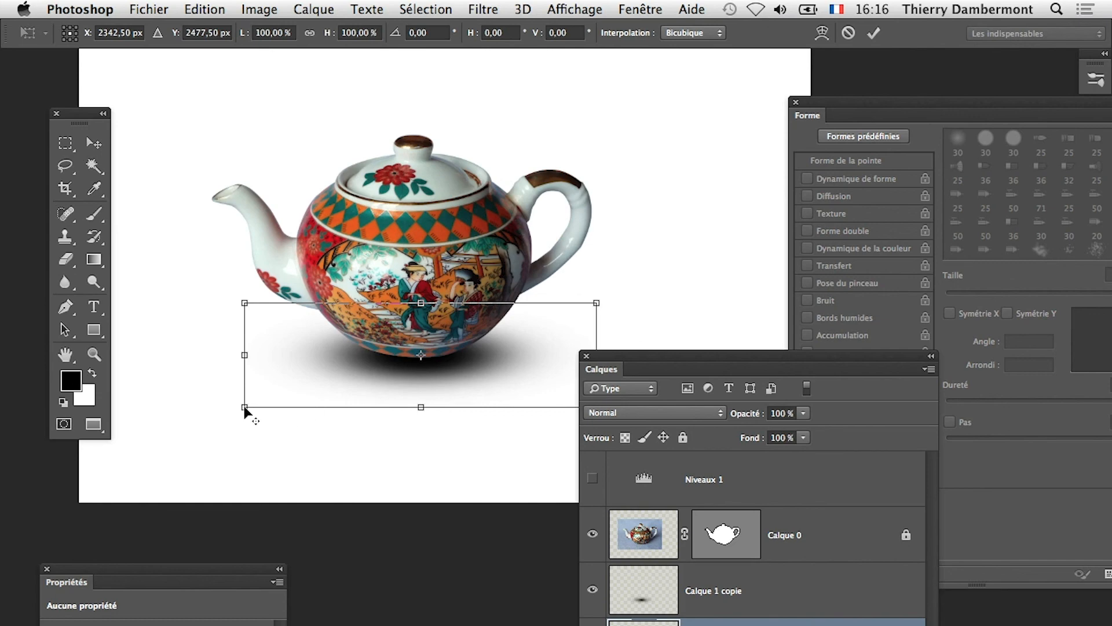
{"action": "left_click_drag", "start_coordinate": [245, 409], "coordinate": [146, 402]}
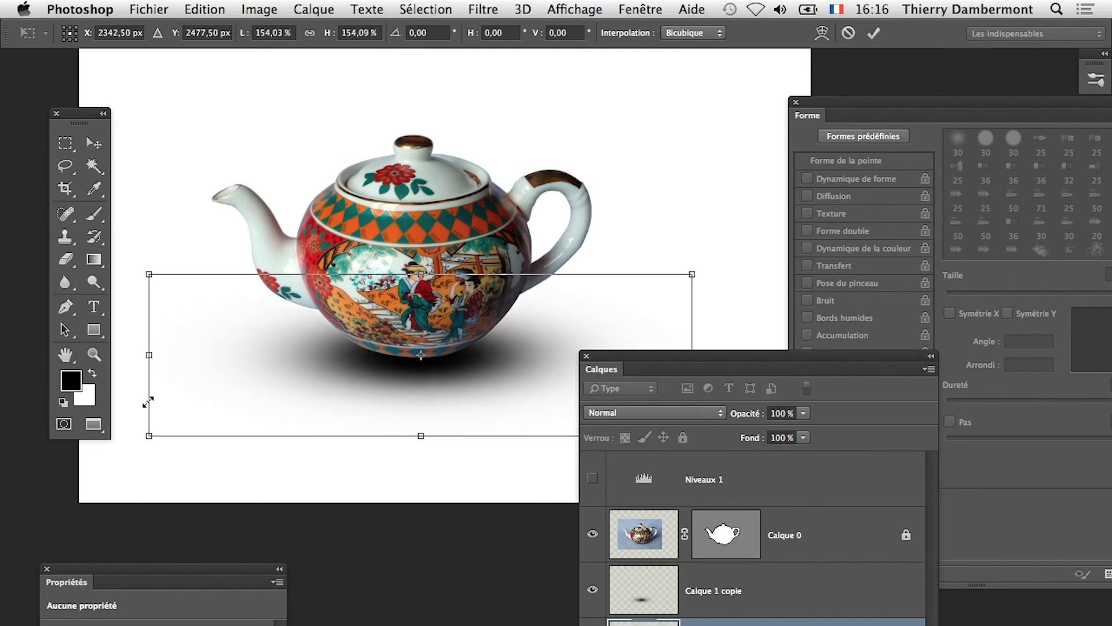
{"action": "key", "text": "Return"}
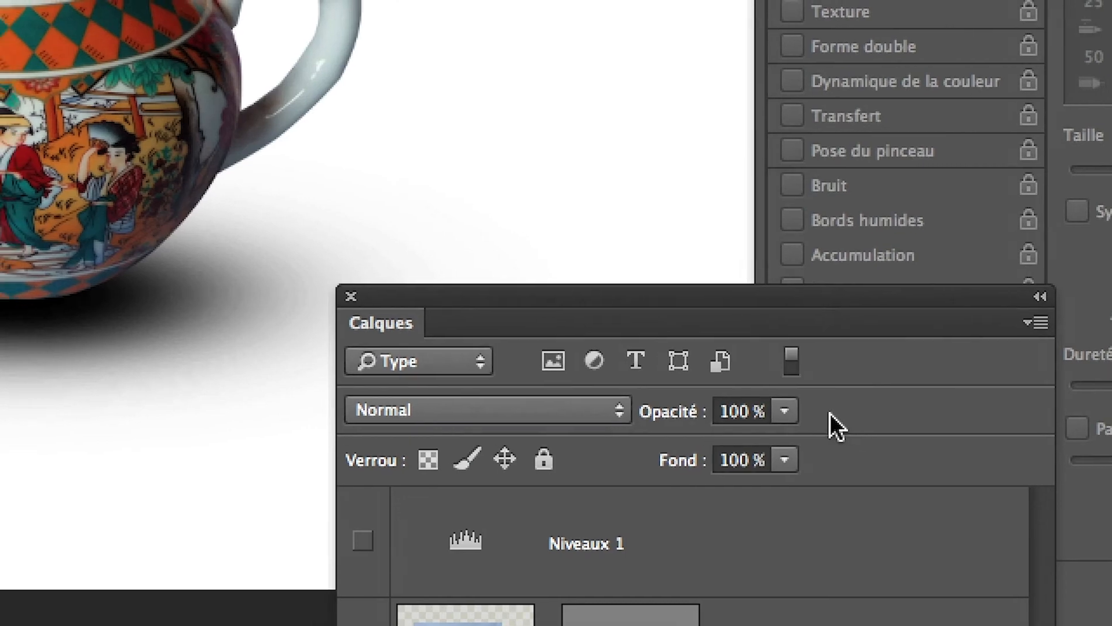
{"action": "left_click", "coordinate": [804, 413]}
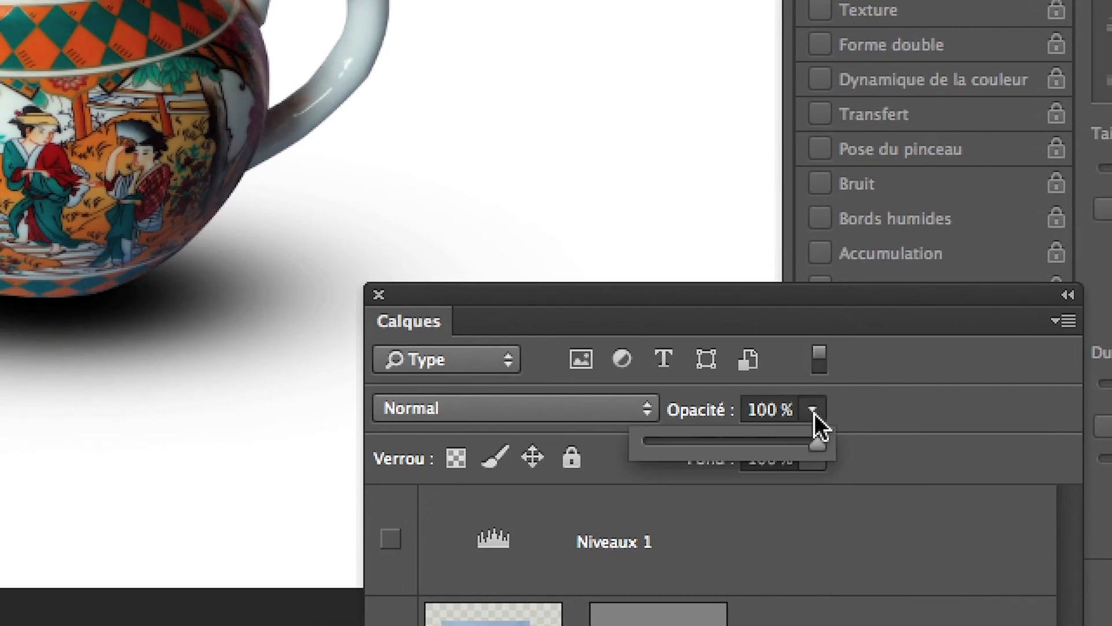
{"action": "left_click", "coordinate": [779, 428]}
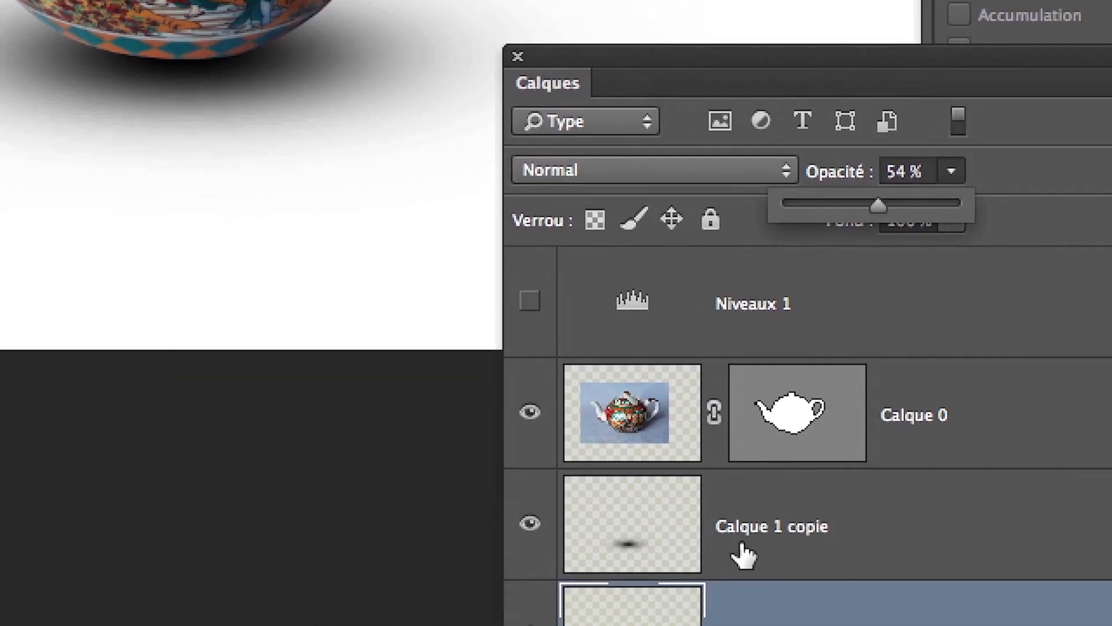
Step: Scale the shadow on Calque 1 copie around its centre to about 78 % width and 70 % height, and apply it
{"action": "left_click", "coordinate": [736, 545]}
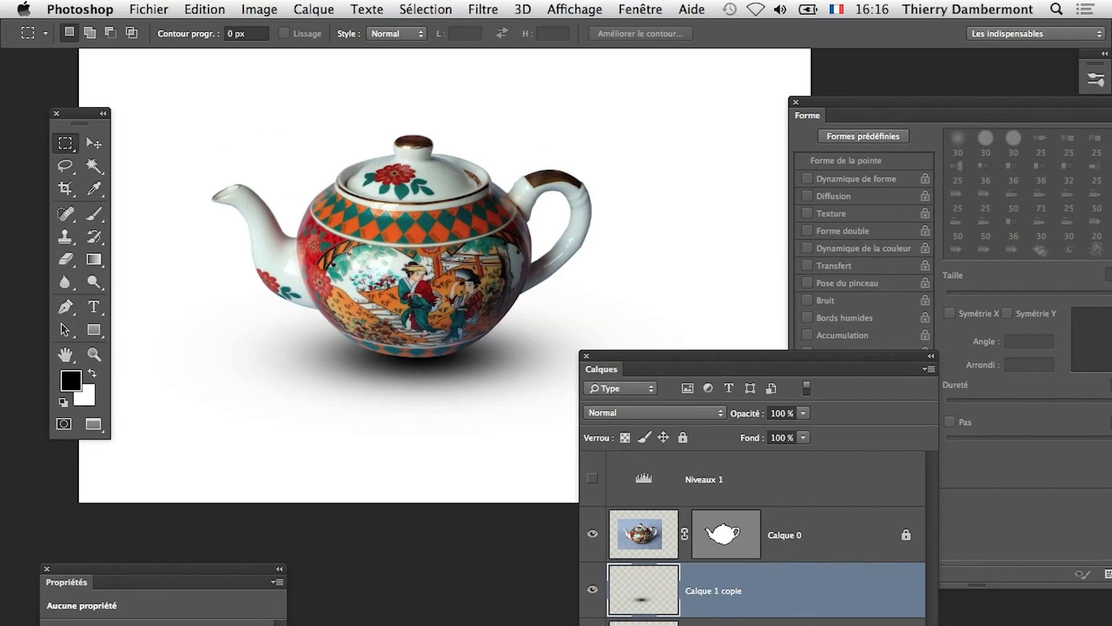
{"action": "key", "text": "super+t"}
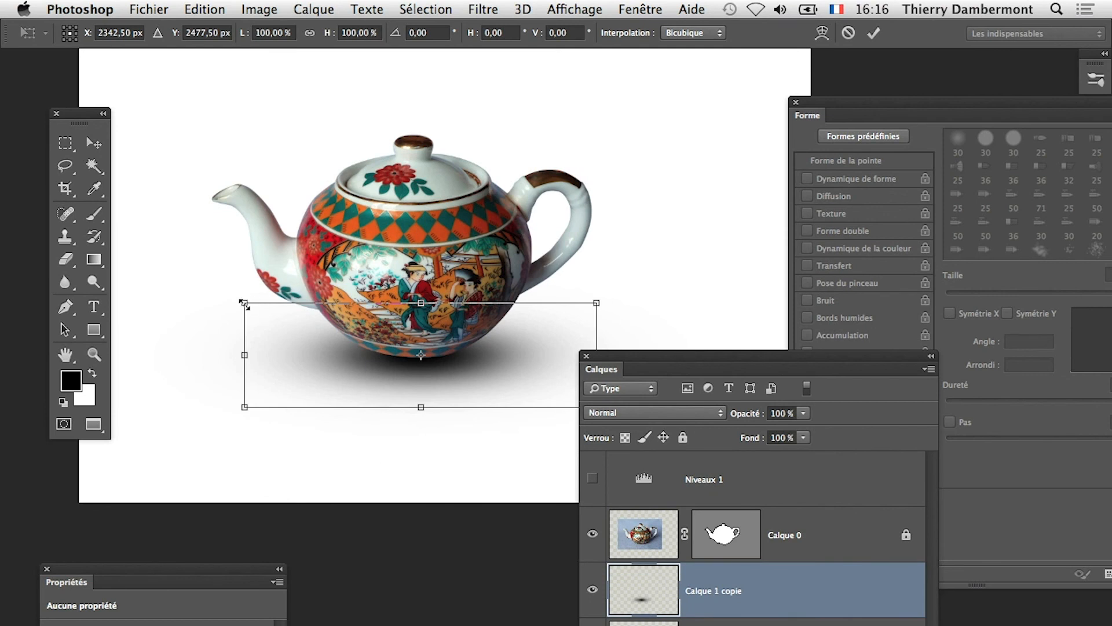
{"action": "left_click_drag", "start_coordinate": [244, 302], "coordinate": [283, 319]}
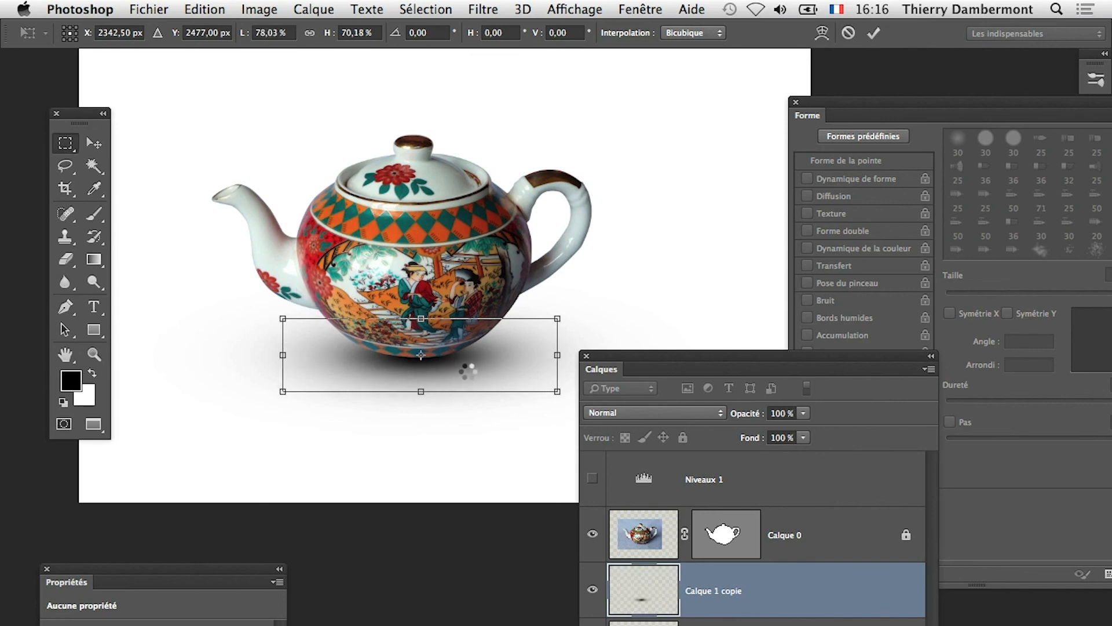
{"action": "key", "text": "Return"}
Step: Select the large, semi-transparent shadow layer Calque 1 and move its shadow slightly to the left beneath the teapot using the Move tool
{"action": "scroll", "coordinate": [452, 372], "scroll_direction": "up", "scroll_amount": 2}
{"action": "scroll", "coordinate": [451, 375], "scroll_direction": "up", "scroll_amount": 3}
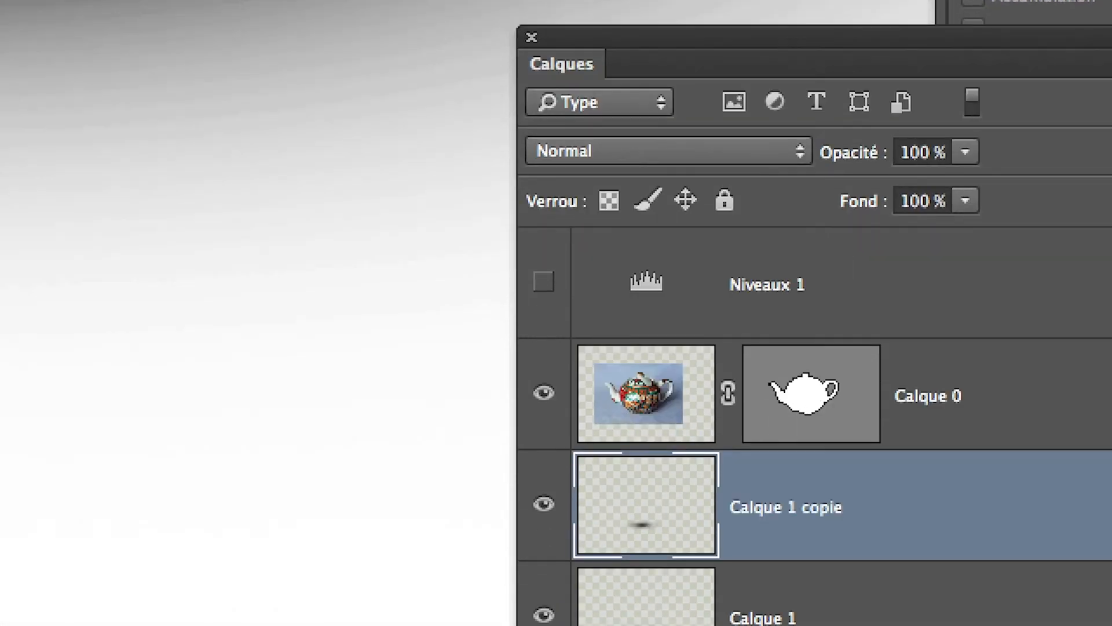
{"action": "left_click", "coordinate": [763, 616]}
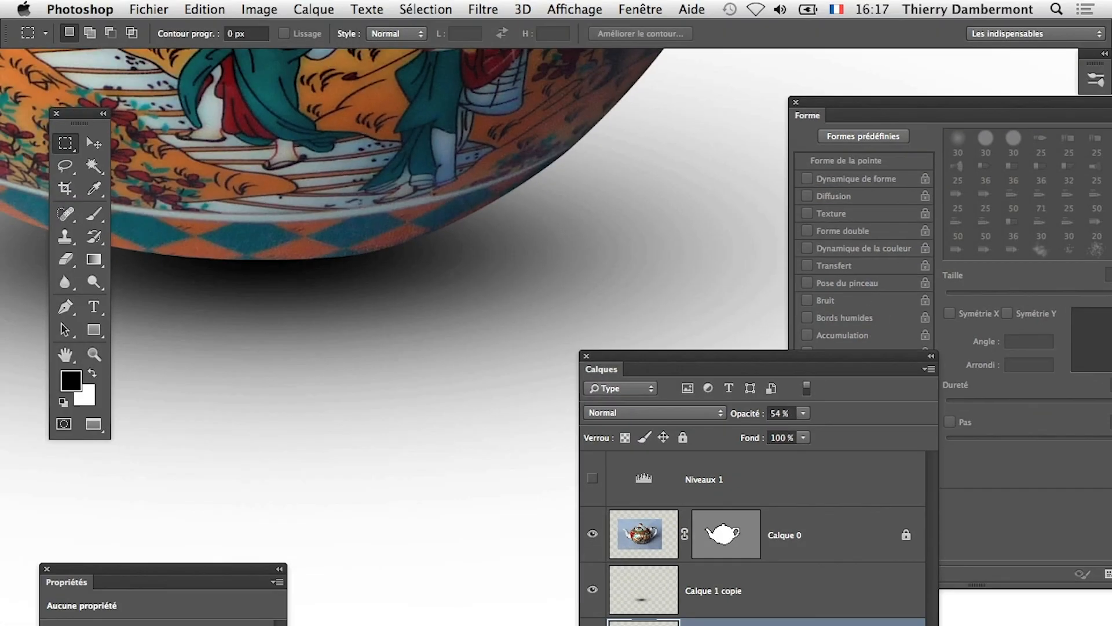
{"action": "scroll", "coordinate": [531, 322], "scroll_direction": "down", "scroll_amount": 3}
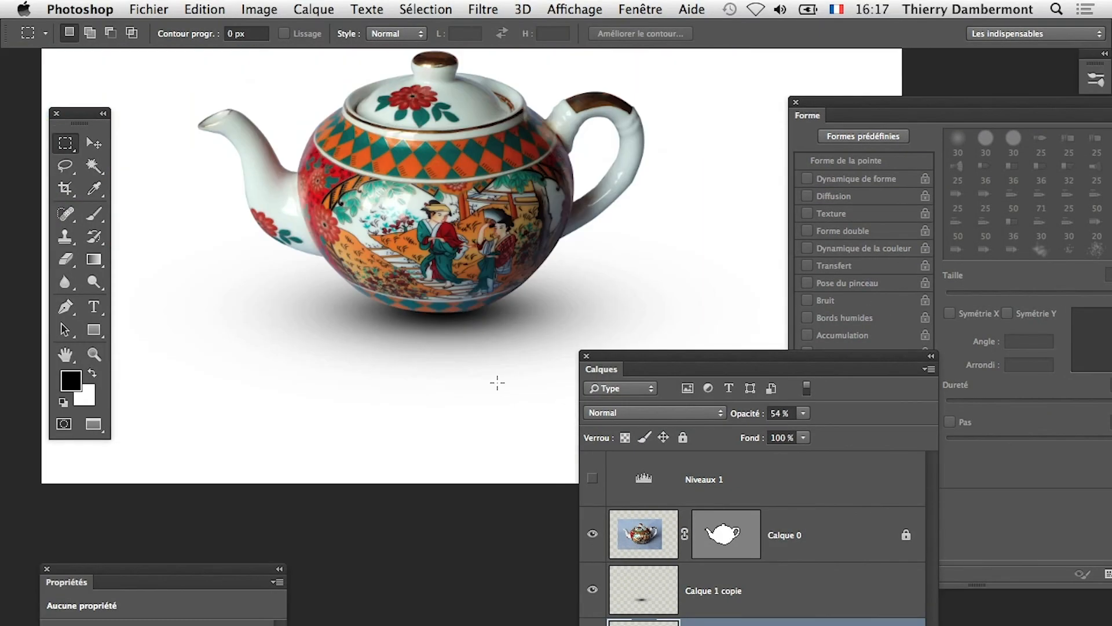
{"action": "scroll", "coordinate": [497, 383], "scroll_direction": "down", "scroll_amount": 1}
{"action": "left_click", "coordinate": [87, 138]}
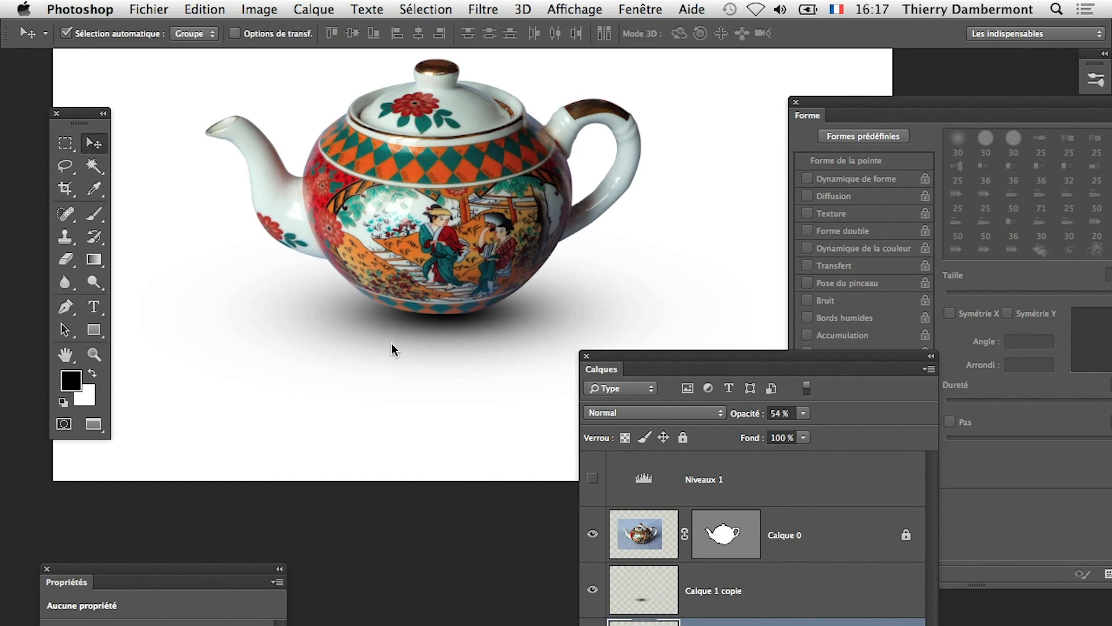
{"action": "left_click_drag", "start_coordinate": [392, 343], "coordinate": [415, 348]}
Step: Flatten the large shadow from its upper edge to about 70 % height with a free transform and apply it
{"action": "key", "text": "super+t"}
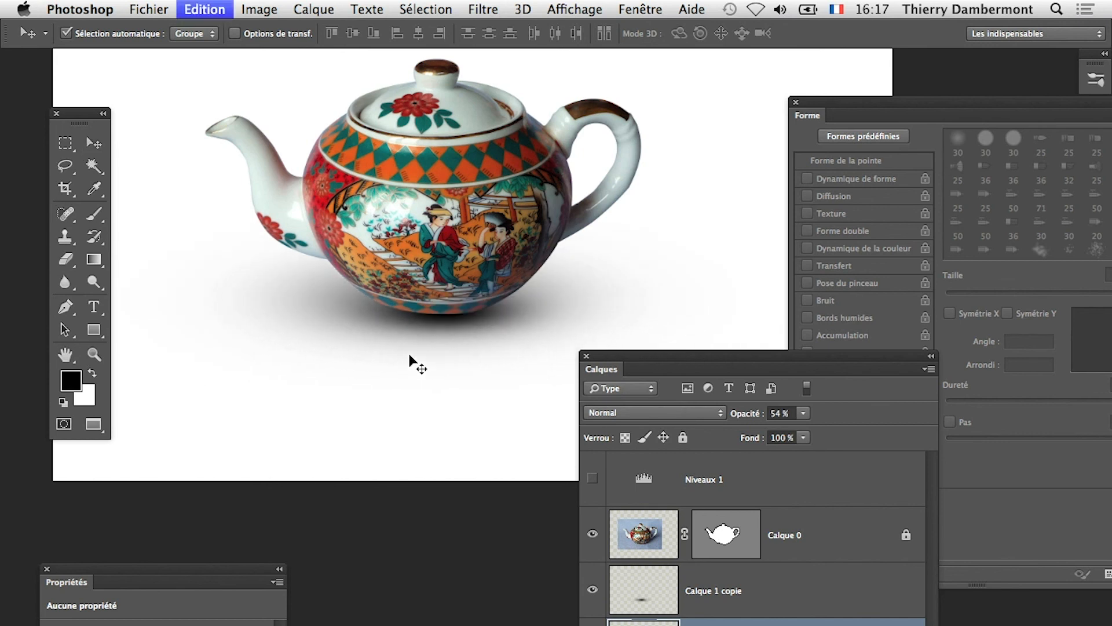
{"action": "left_click_drag", "start_coordinate": [429, 206], "coordinate": [421, 261]}
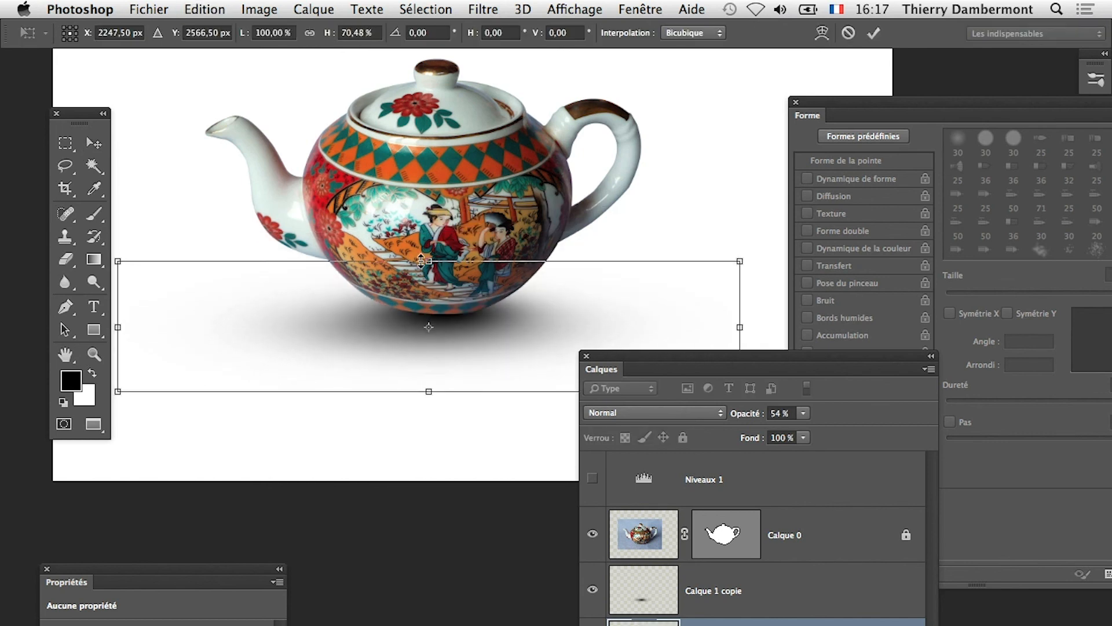
{"action": "key", "text": "Return"}
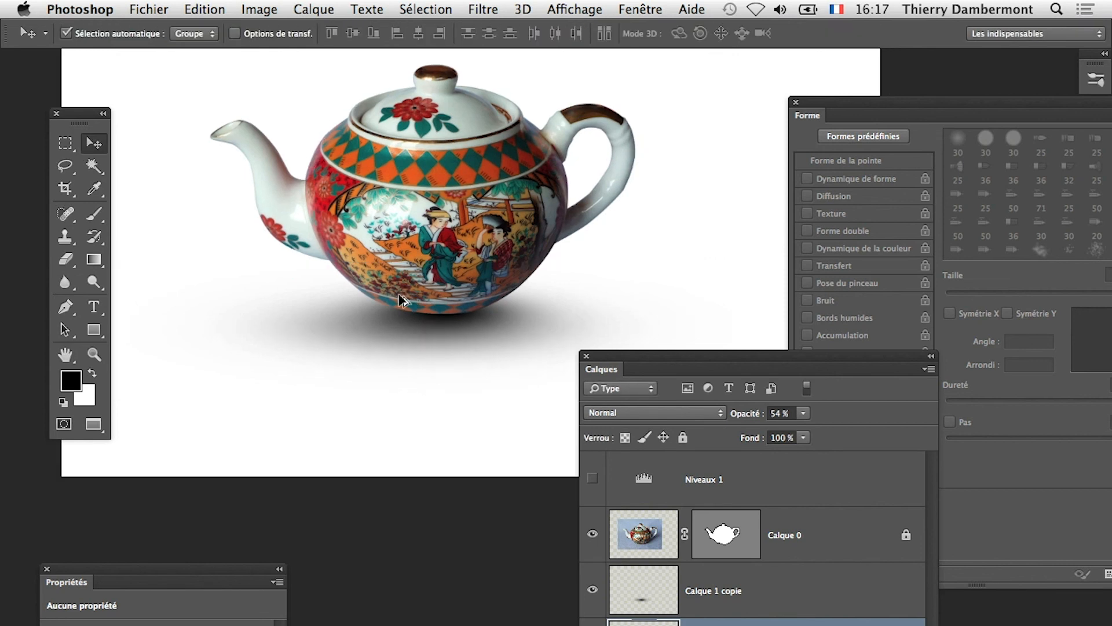
{"action": "scroll", "coordinate": [413, 307], "scroll_direction": "down", "scroll_amount": 1}
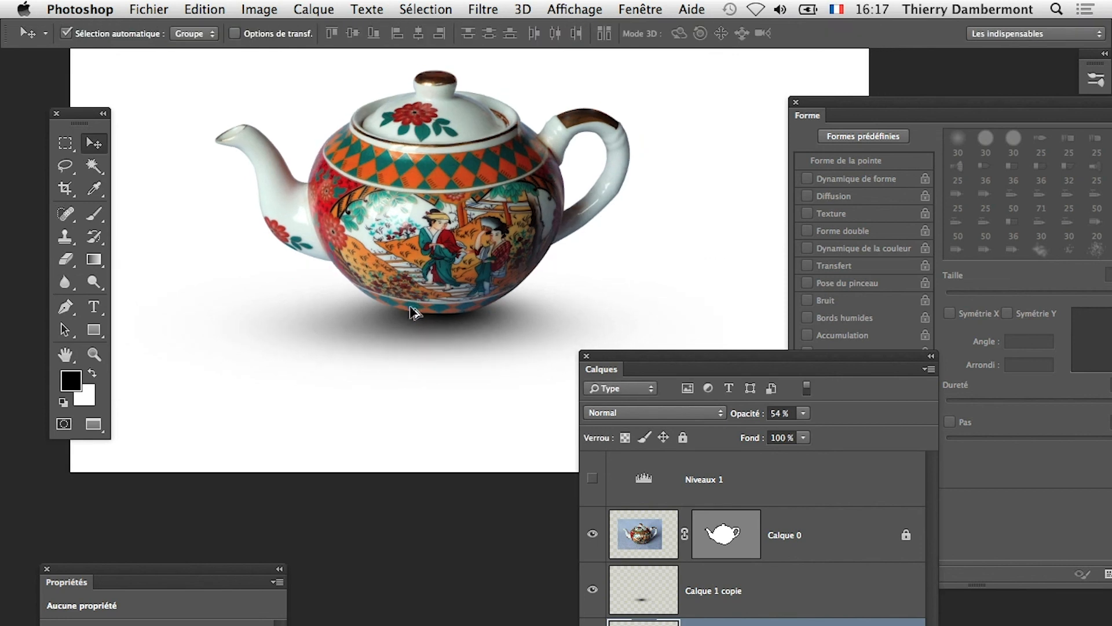
{"action": "scroll", "coordinate": [415, 312], "scroll_direction": "down", "scroll_amount": 1}
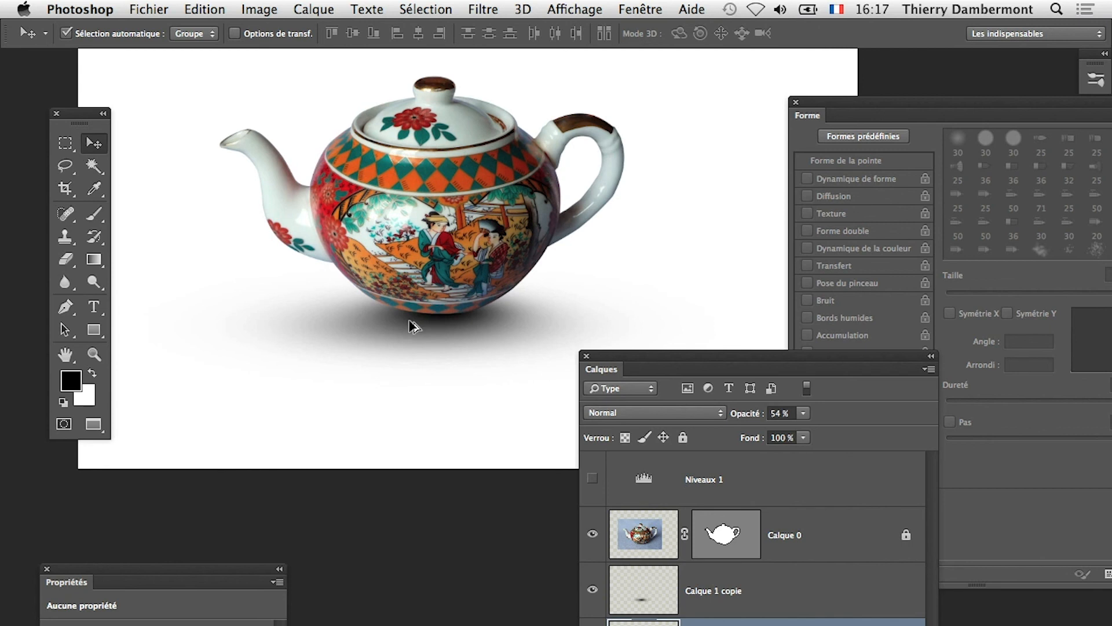
{"action": "scroll", "coordinate": [413, 326], "scroll_direction": "down", "scroll_amount": 3}
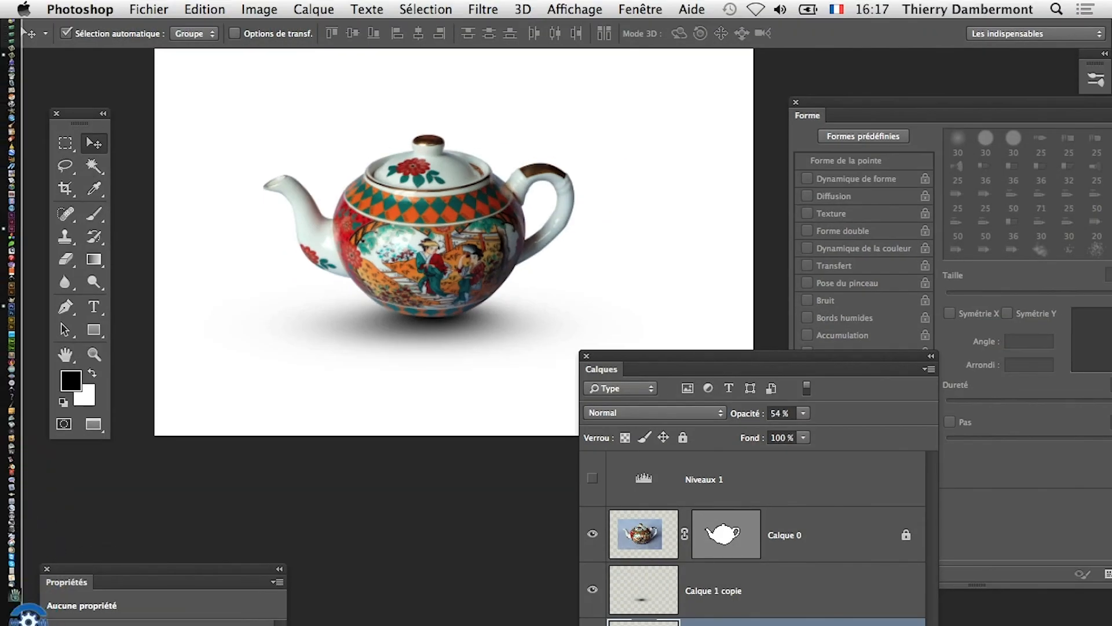
{"action": "key", "text": "super+Tab"}
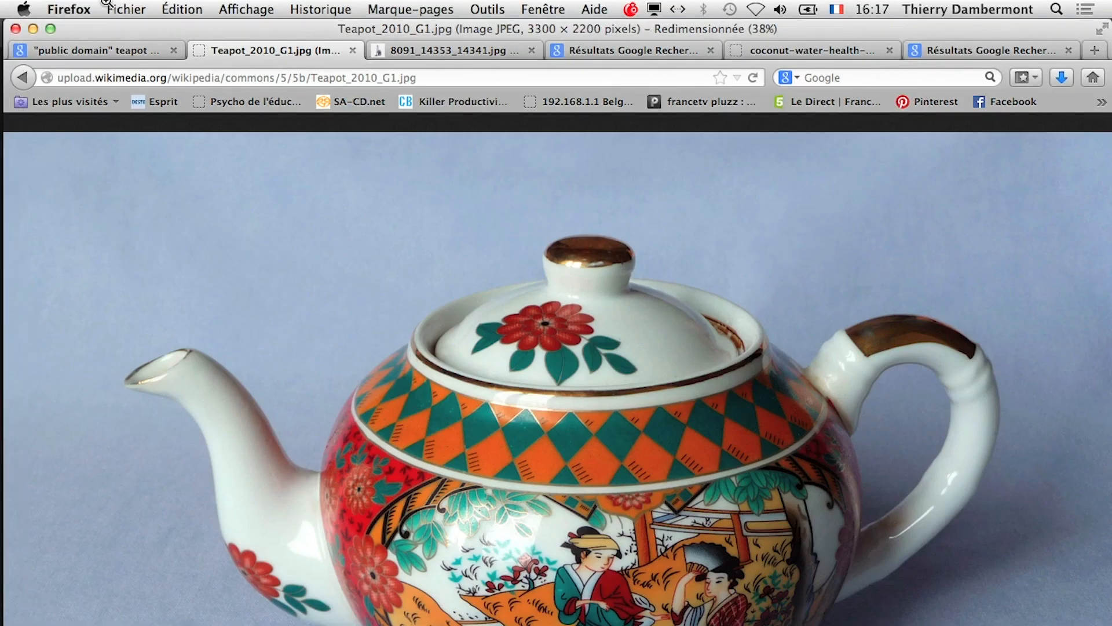
{"action": "left_click", "coordinate": [125, 10]}
{"action": "left_click", "coordinate": [133, 46]}
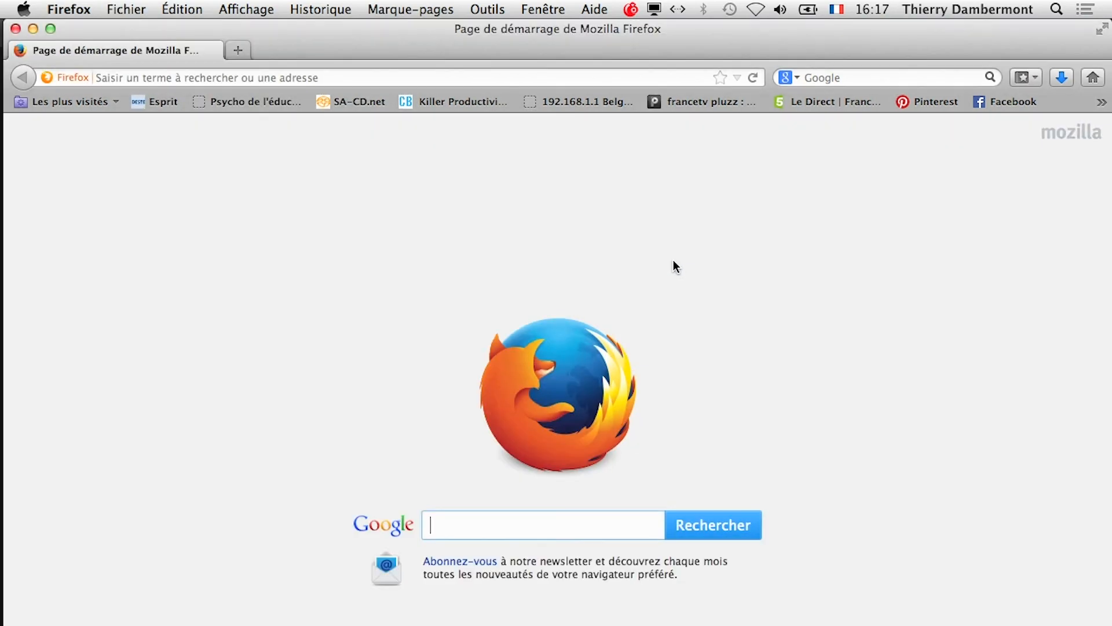
{"action": "left_click", "coordinate": [16, 29]}
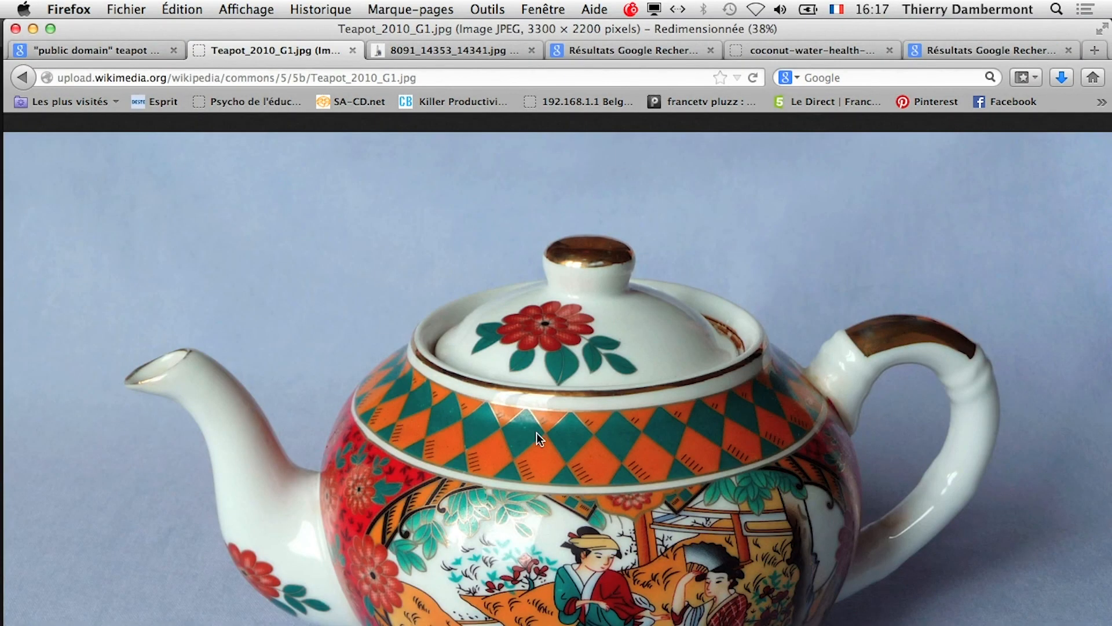
{"action": "key", "text": "super+Tab"}
{"action": "left_click", "coordinate": [327, 474]}
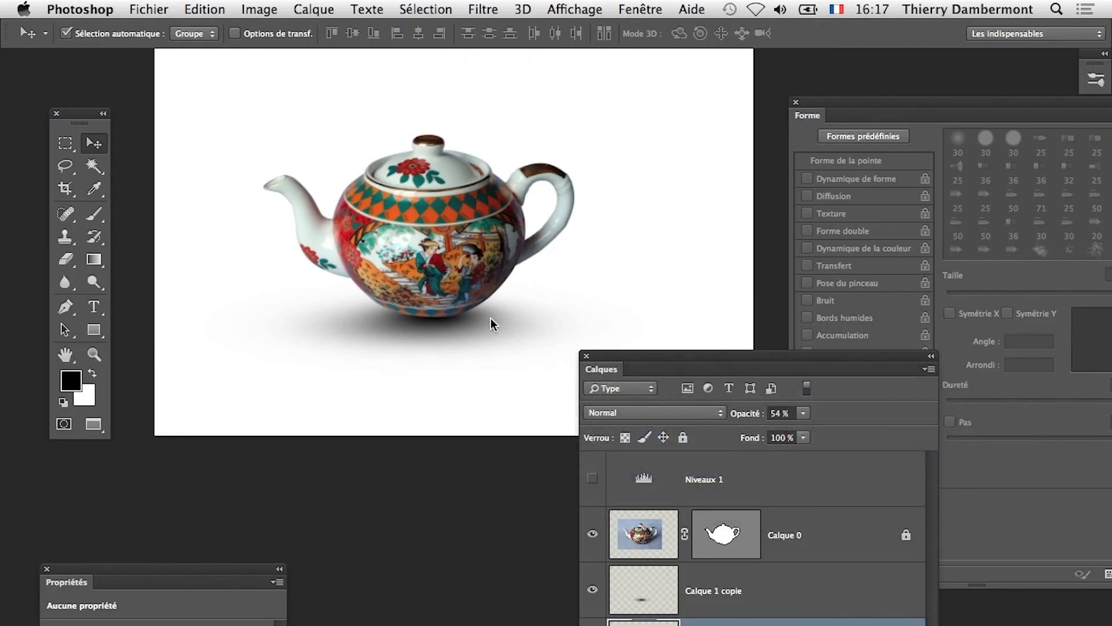
Step: Select the teapot layer Calque 0 together with both shadow layers
{"action": "scroll", "coordinate": [486, 313], "scroll_direction": "up", "scroll_amount": 3}
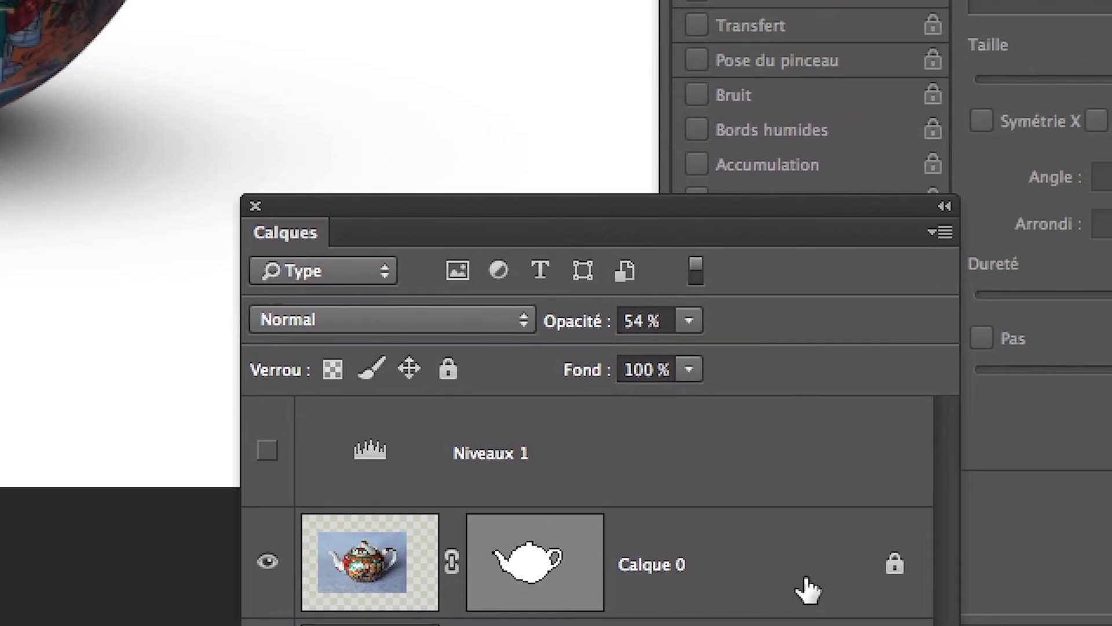
{"action": "left_click", "coordinate": [1026, 494]}
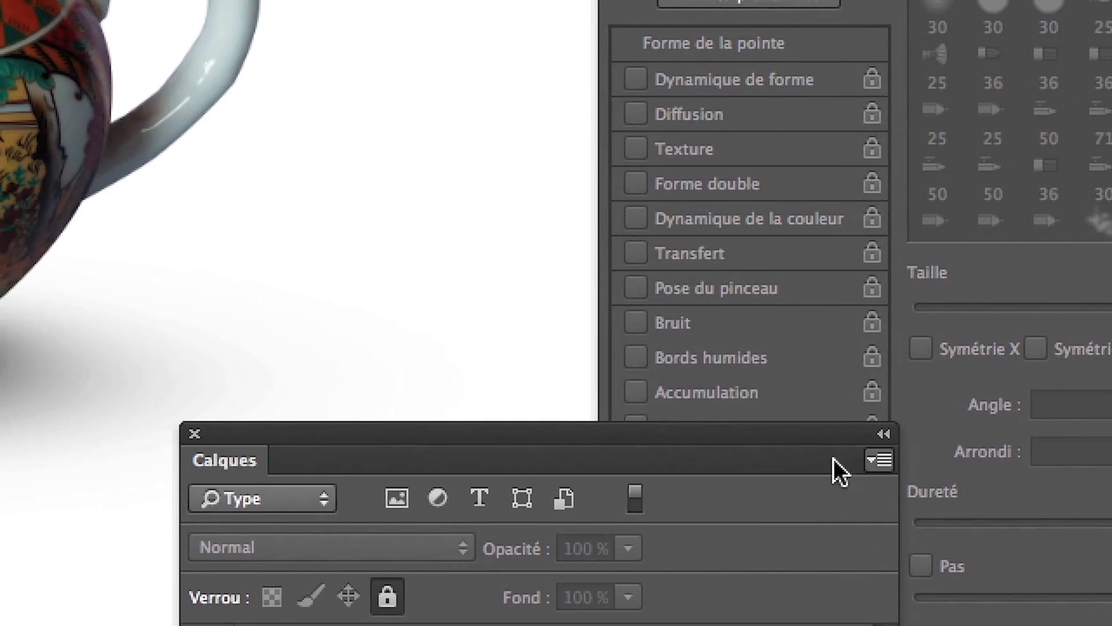
{"action": "left_click", "coordinate": [869, 439]}
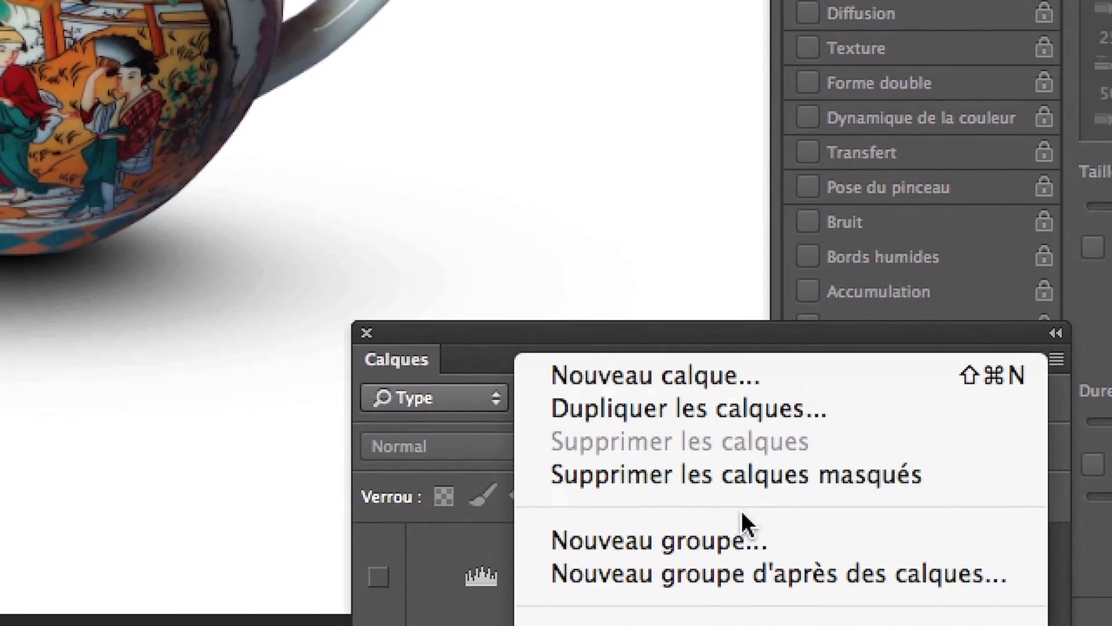
{"action": "left_click", "coordinate": [743, 534]}
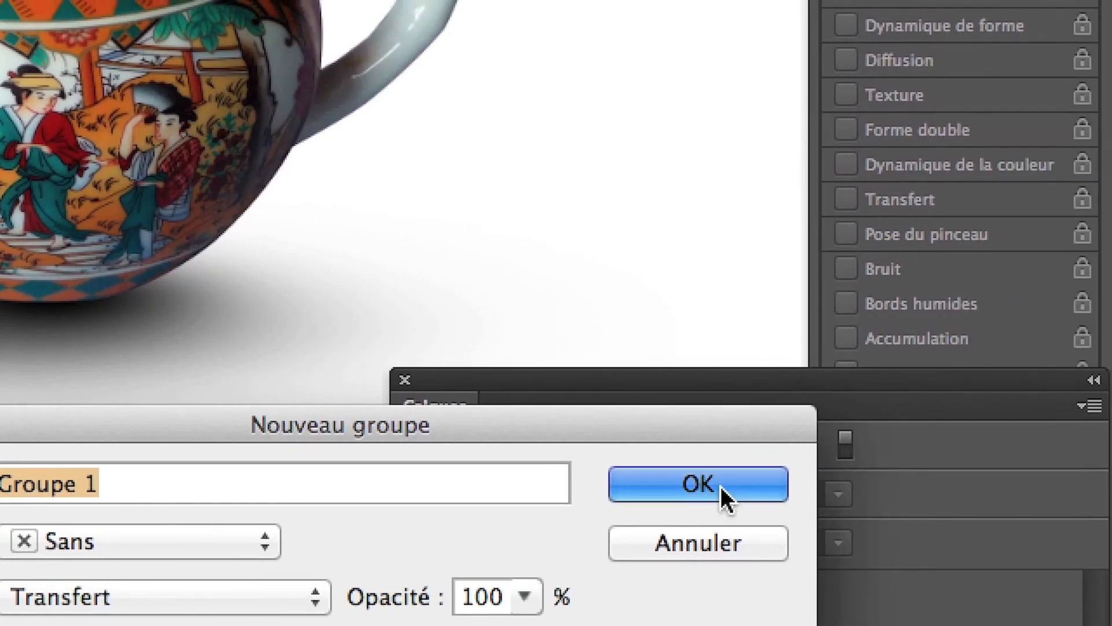
{"action": "left_click", "coordinate": [721, 485]}
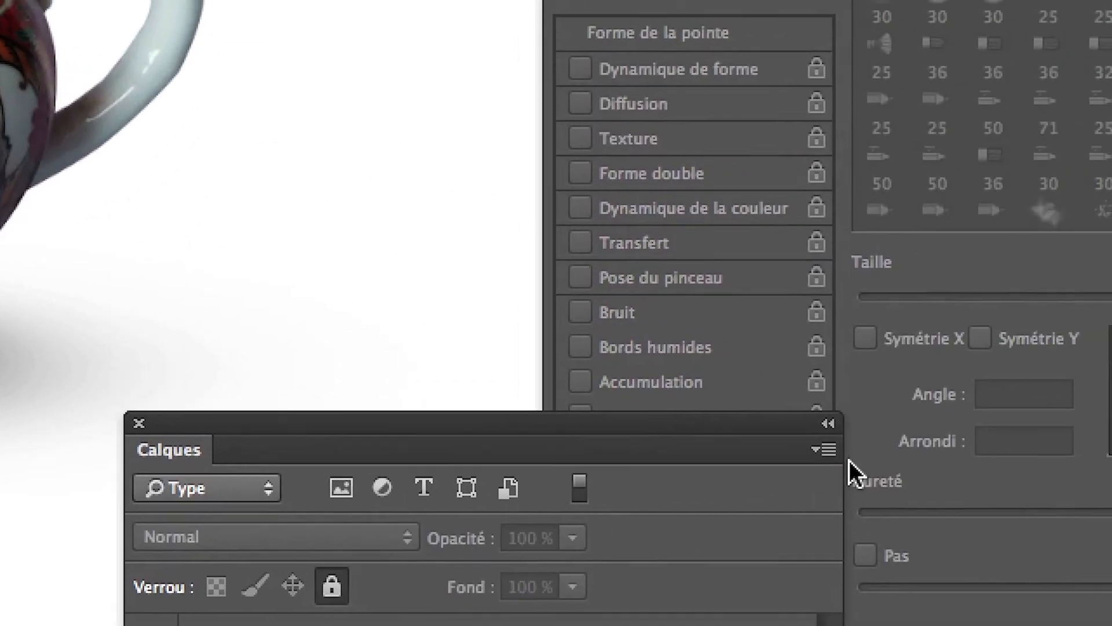
Step: Create a group from the selected teapot and shadow layers, keeping the proposed group settings
{"action": "left_click", "coordinate": [840, 456]}
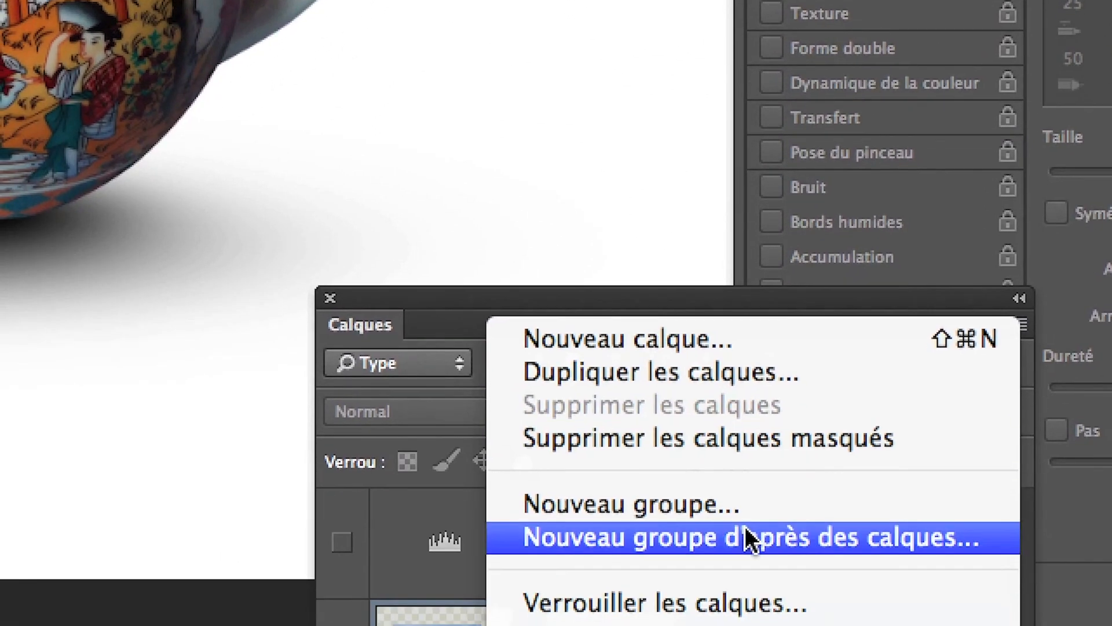
{"action": "left_click", "coordinate": [748, 533]}
{"action": "left_click", "coordinate": [575, 416]}
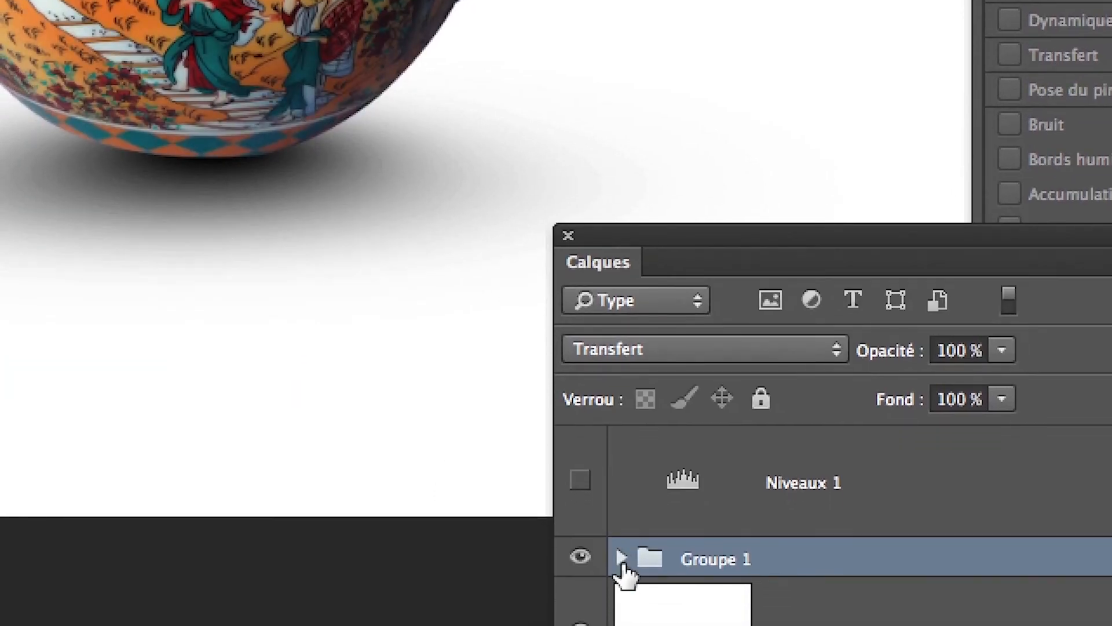
Step: Expand the new layer group to check which layers it contains, and leave it collapsed
{"action": "left_click", "coordinate": [622, 565]}
{"action": "left_click", "coordinate": [622, 565]}
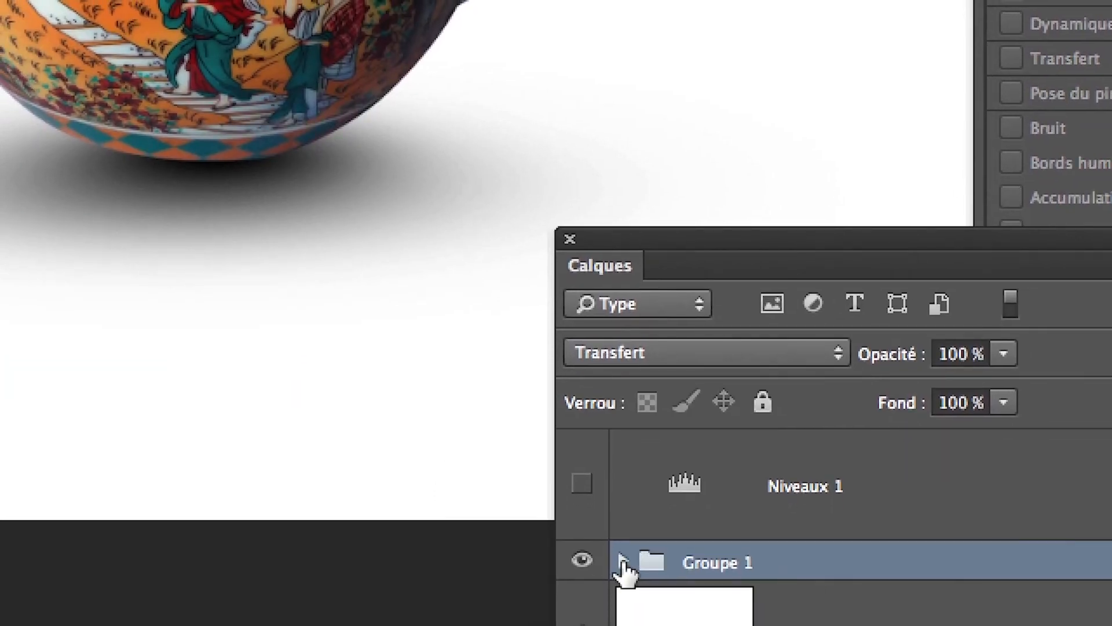
{"action": "left_click", "coordinate": [623, 565]}
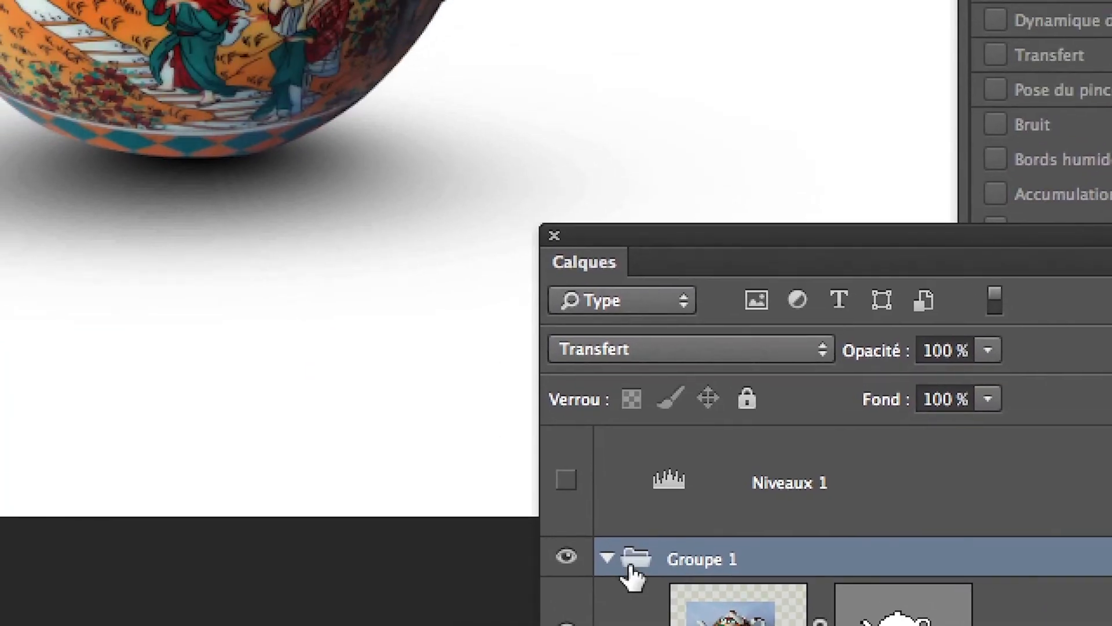
{"action": "left_click", "coordinate": [535, 493]}
{"action": "left_click", "coordinate": [616, 558]}
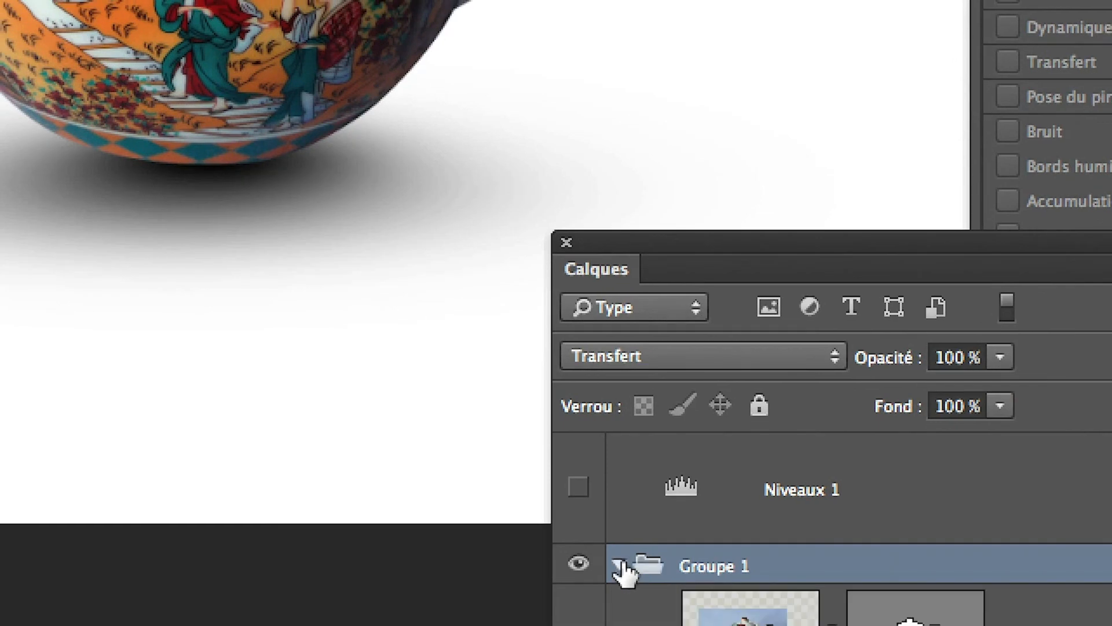
{"action": "left_click", "coordinate": [615, 558]}
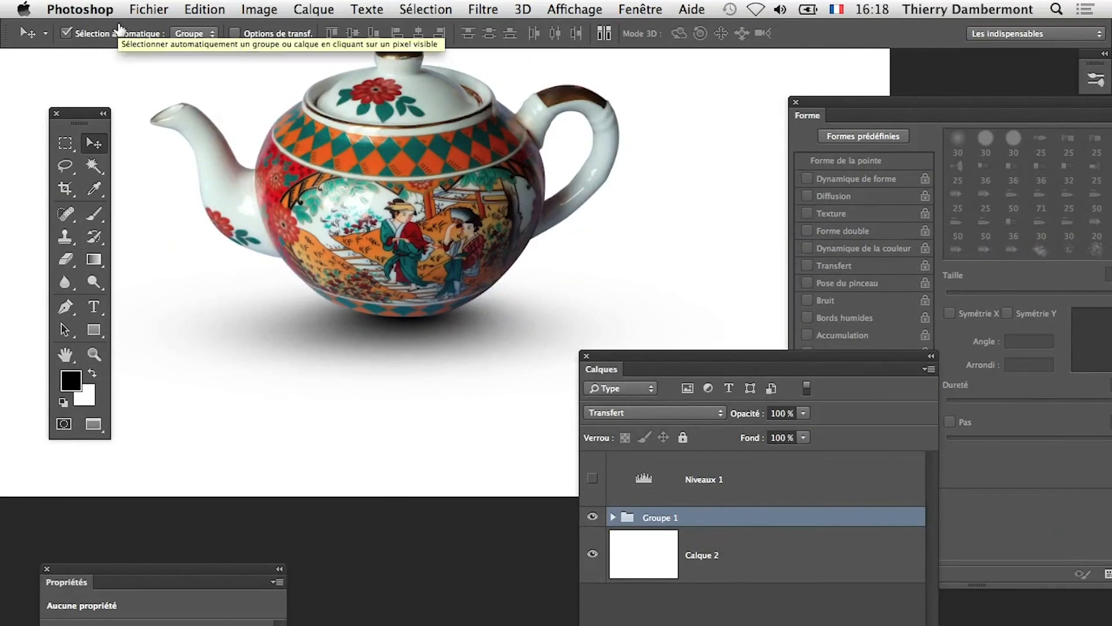
Step: Save the document in Photoshop format as Teapot_2010_G1-avec-ombre-02.psd in the théière folder, keeping its layers
{"action": "left_click", "coordinate": [149, 10]}
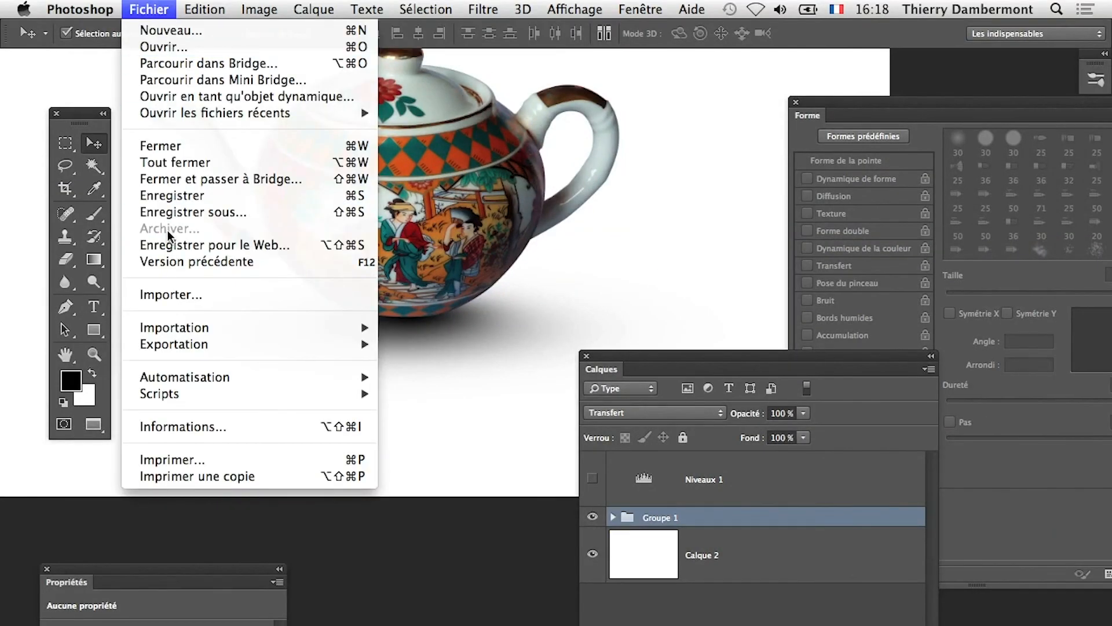
{"action": "left_click", "coordinate": [168, 212]}
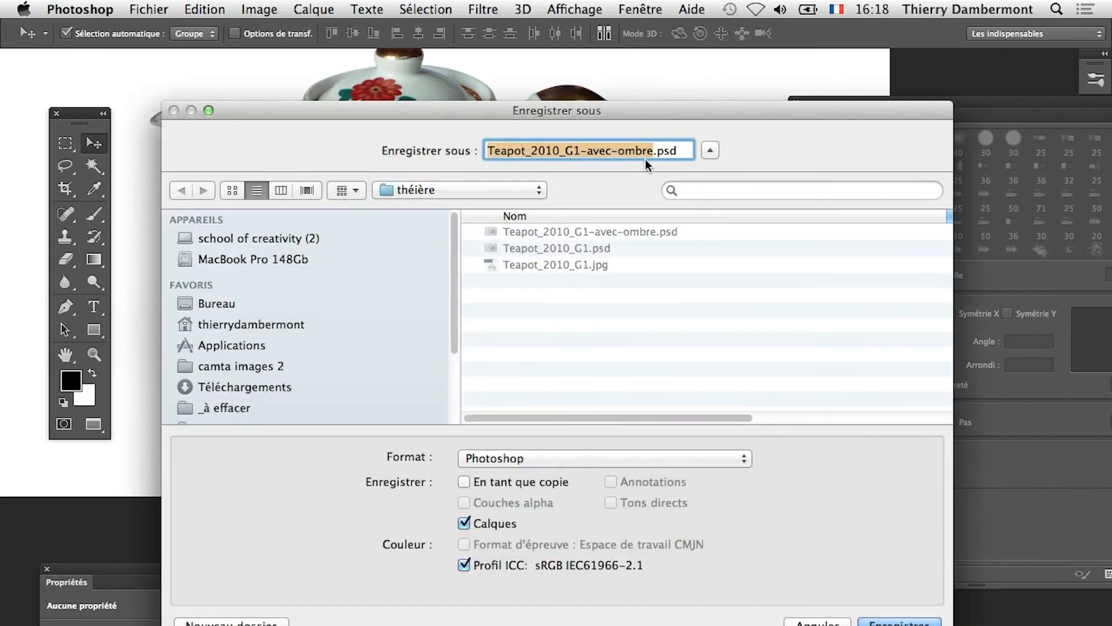
{"action": "left_click", "coordinate": [652, 153]}
{"action": "type", "text": "-02"}
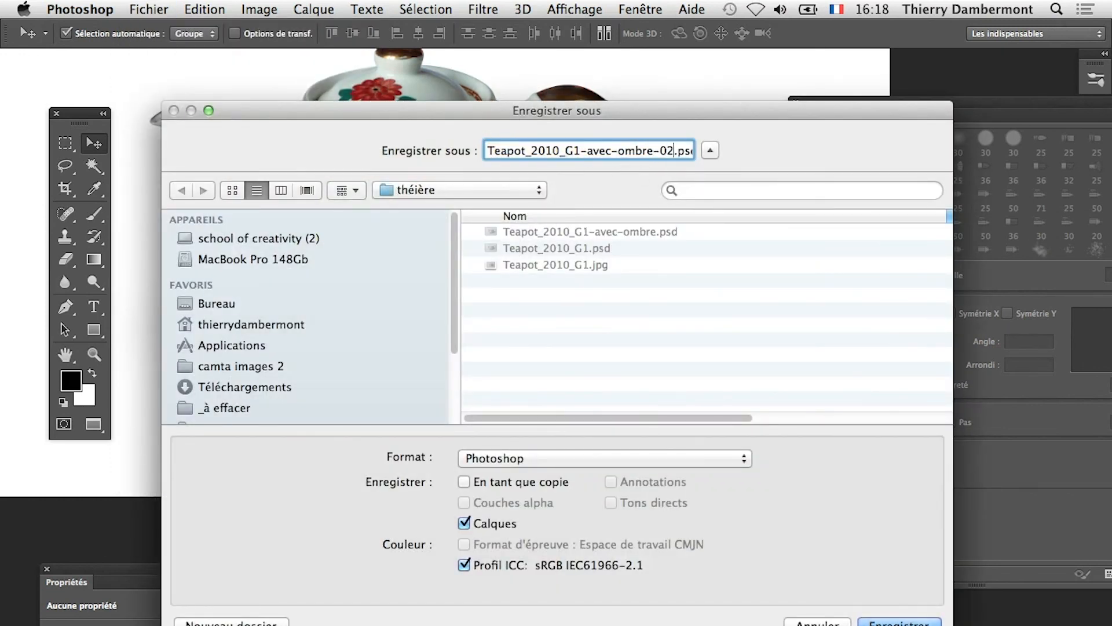
{"action": "left_click", "coordinate": [914, 621]}
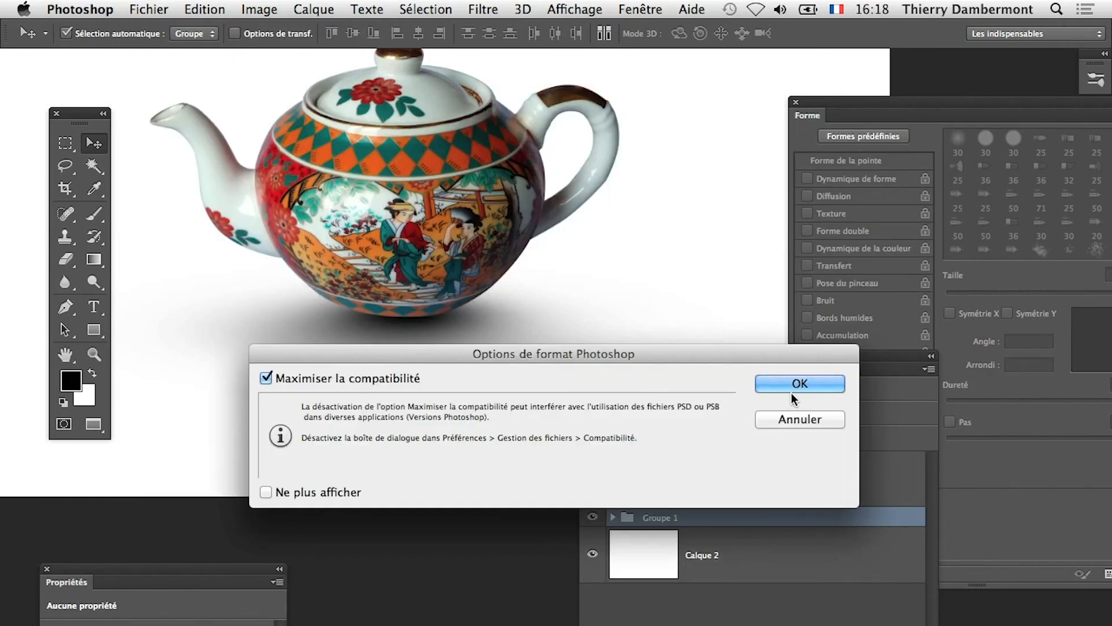